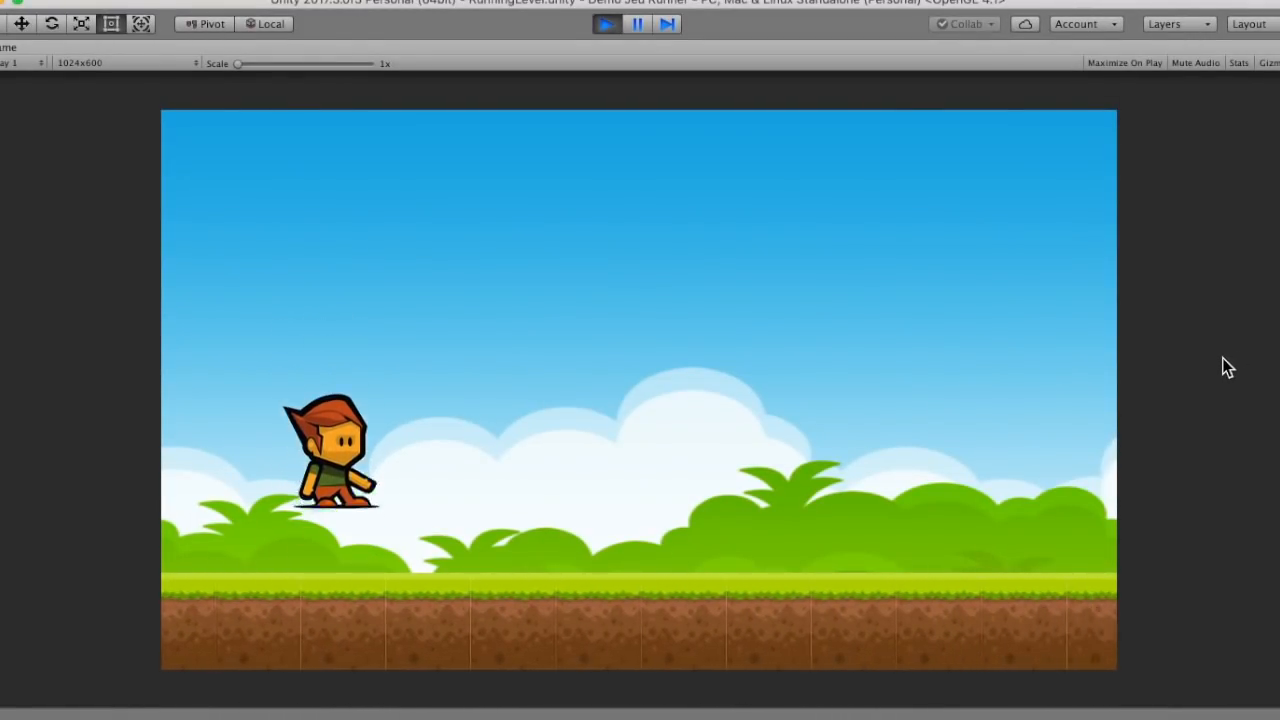
# - Test the running demo game by making the character jump several times
pyautogui.press('space')
pyautogui.press('space')
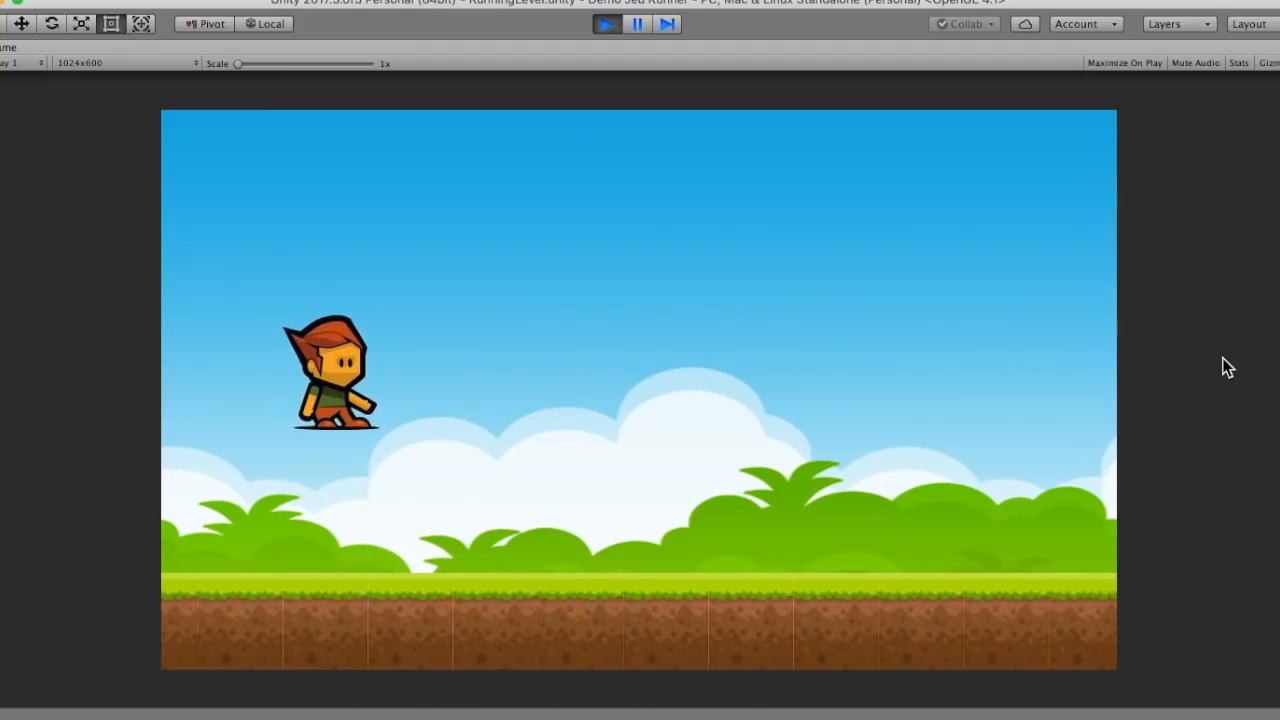
pyautogui.press('space')
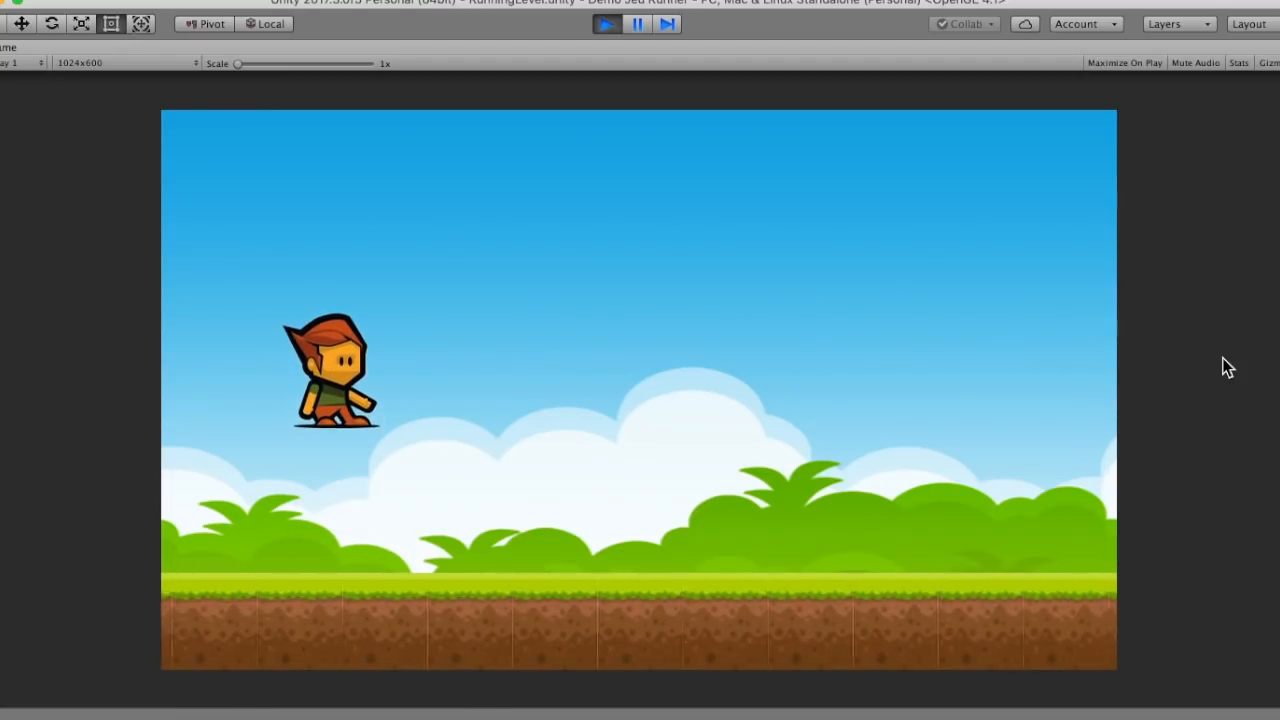
pyautogui.press('space')
pyautogui.press('space')
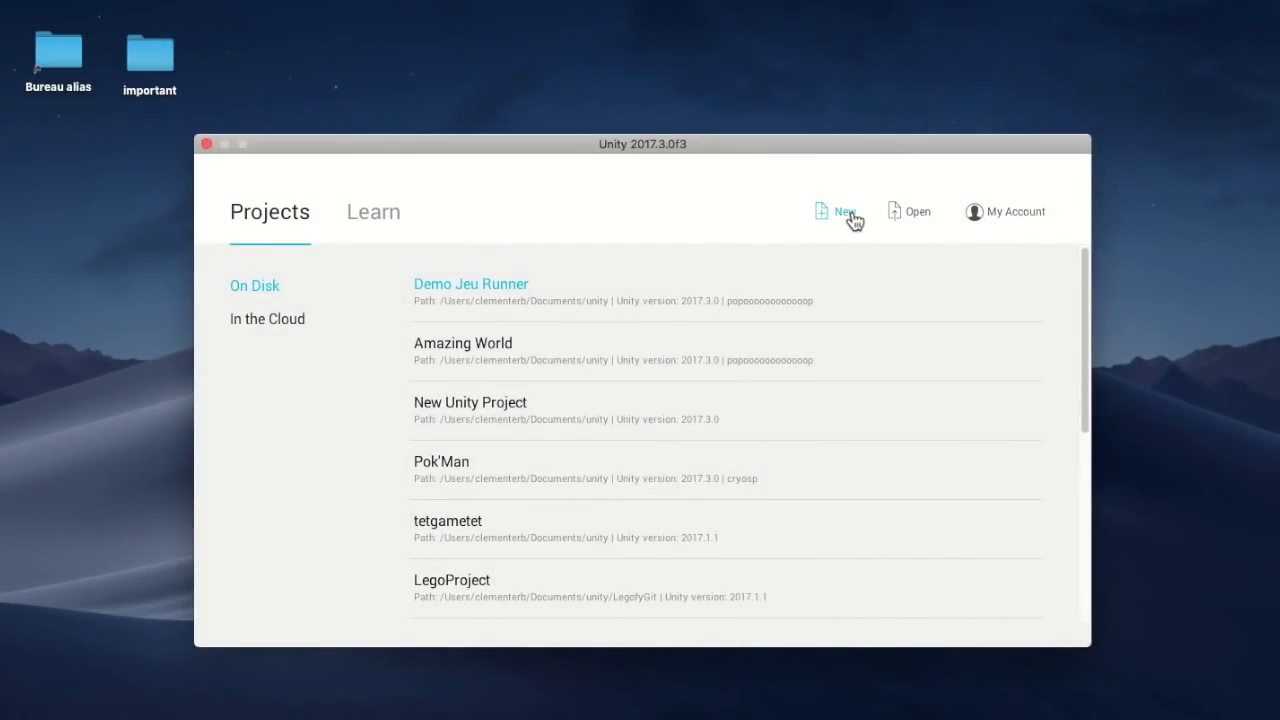
# - Create a new 2D project named Runner Game with Unity Analytics enabled
pyautogui.click(853, 217)
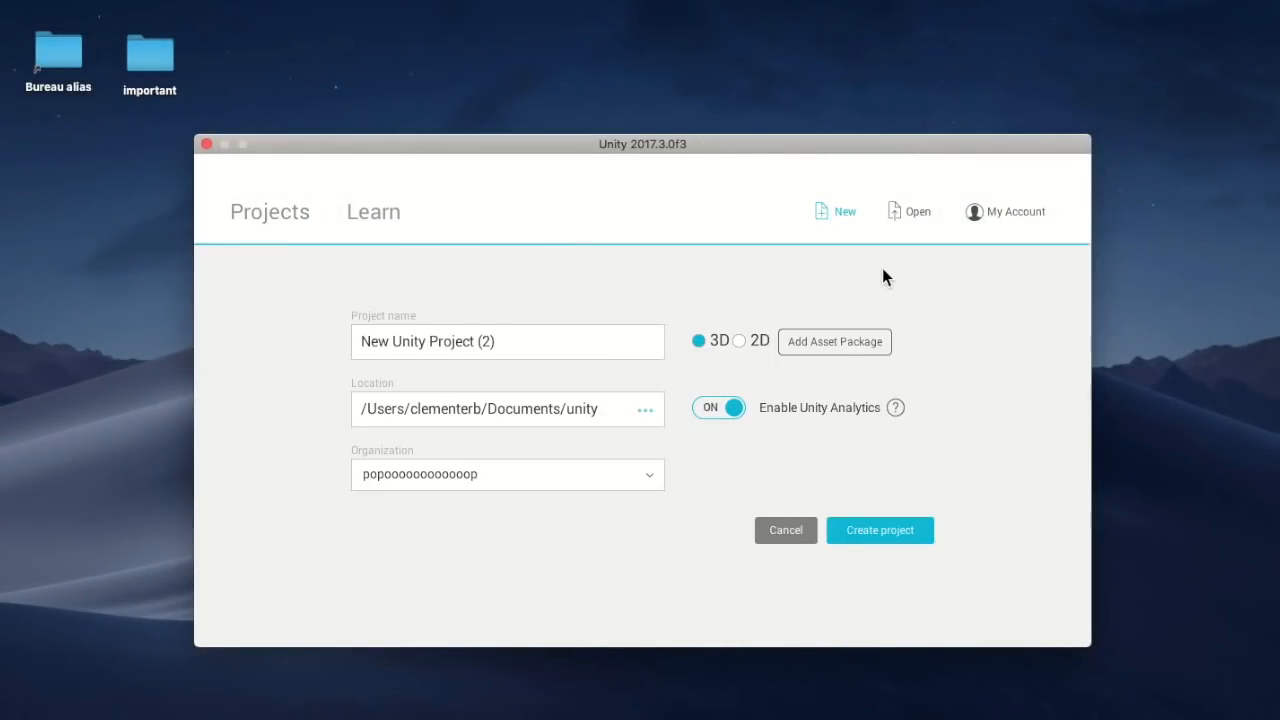
pyautogui.click(535, 345)
pyautogui.write('Runn')
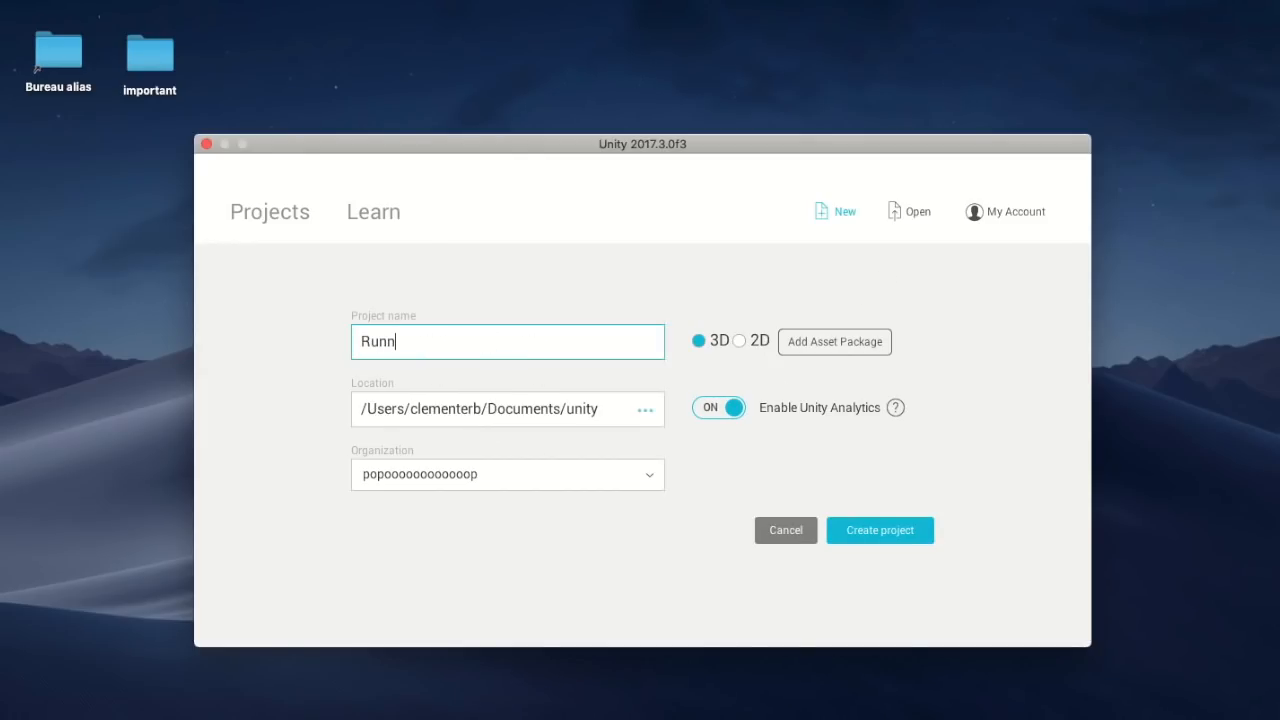
pyautogui.write('er Game')
pyautogui.click(745, 343)
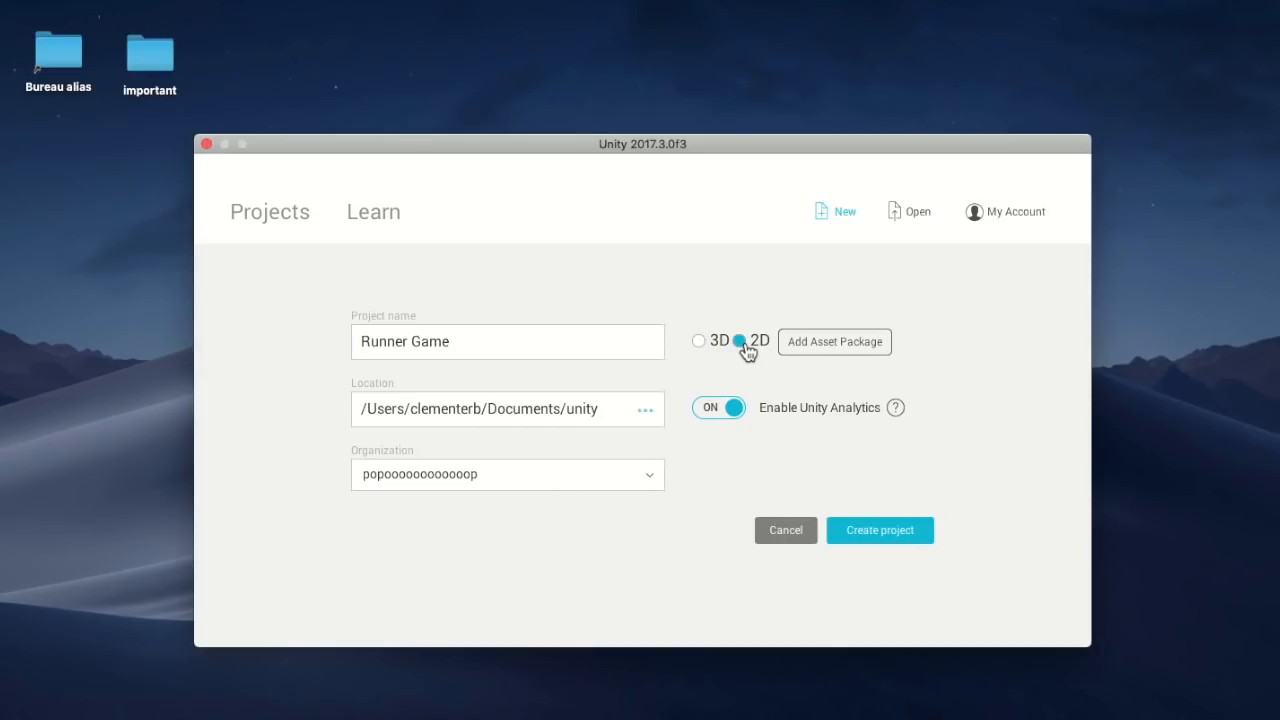
pyautogui.click(743, 420)
pyautogui.click(741, 421)
pyautogui.click(739, 421)
pyautogui.click(739, 421)
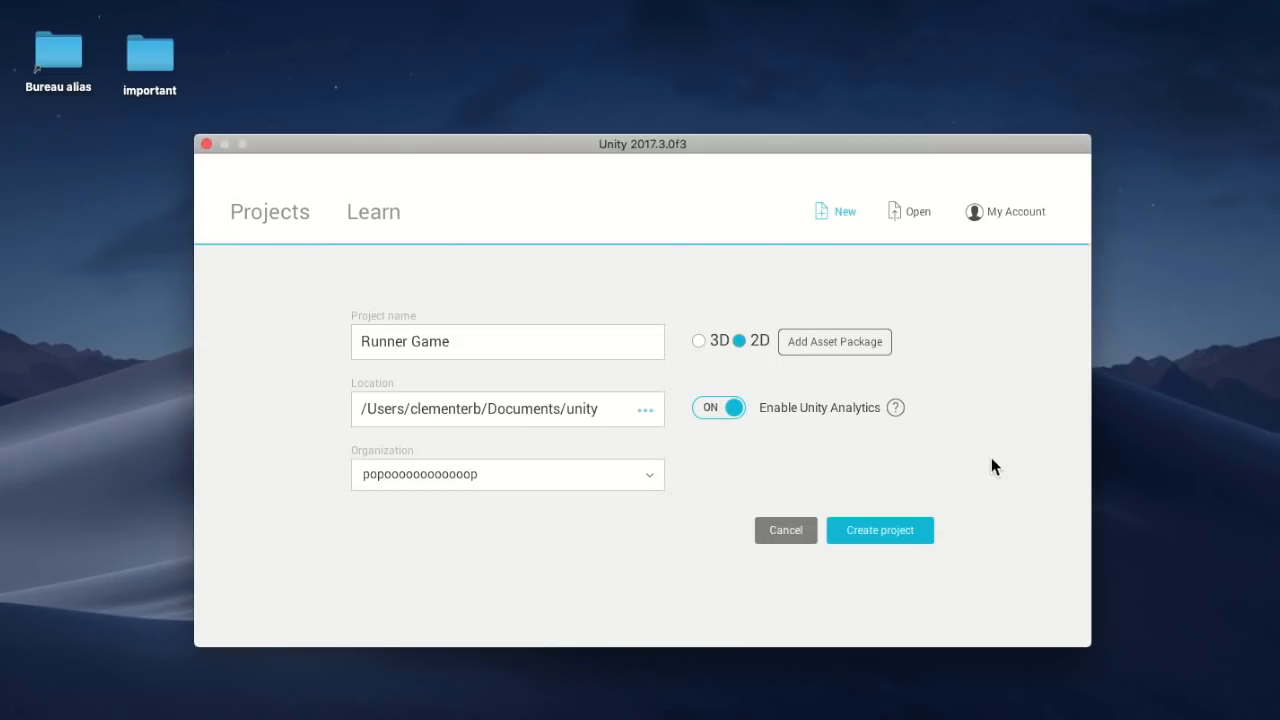
pyautogui.click(917, 533)
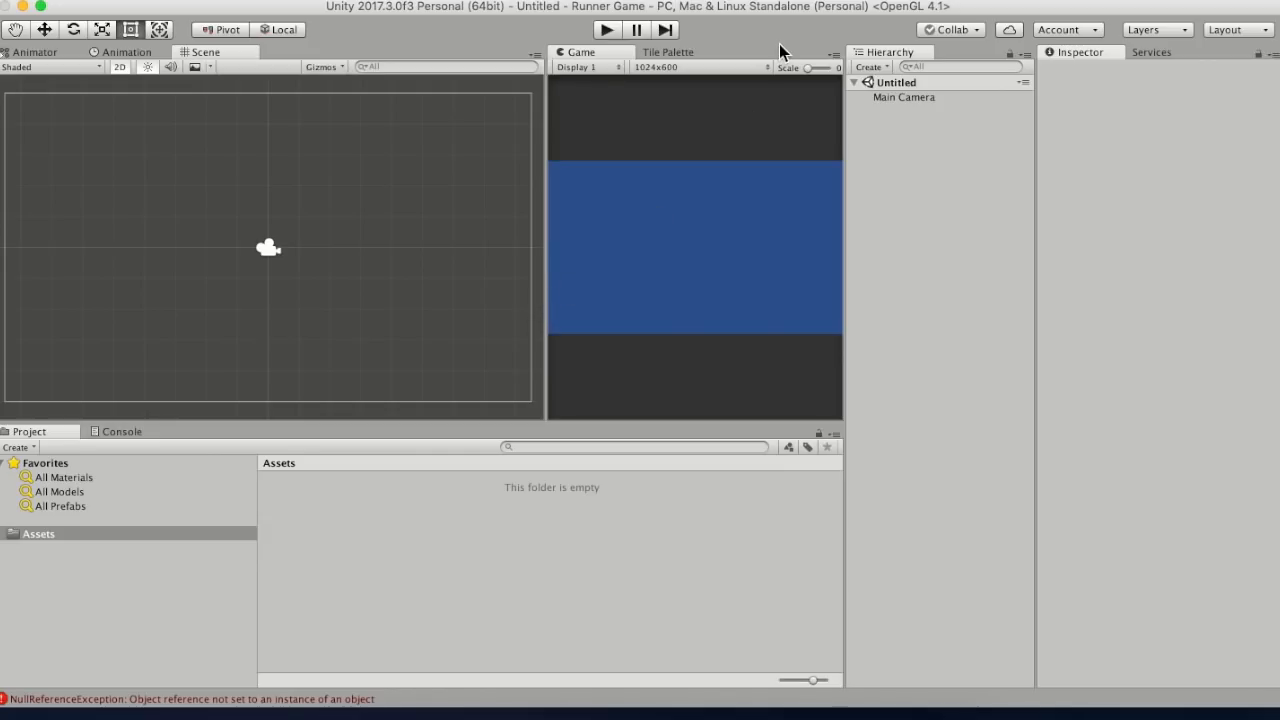
# - Widen the Game view by shifting its border with the Scene view, leaving no object selected
pyautogui.moveTo(417, 175); pyautogui.dragTo(105, 323)
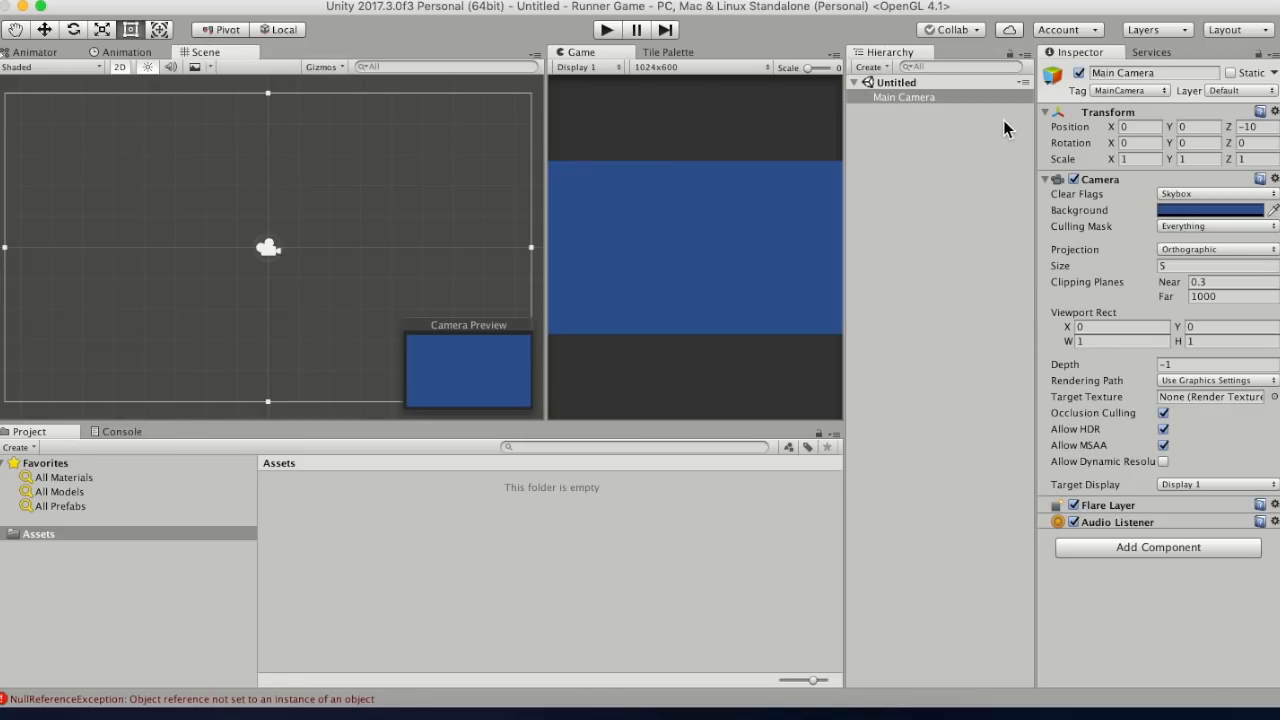
pyautogui.click(962, 118)
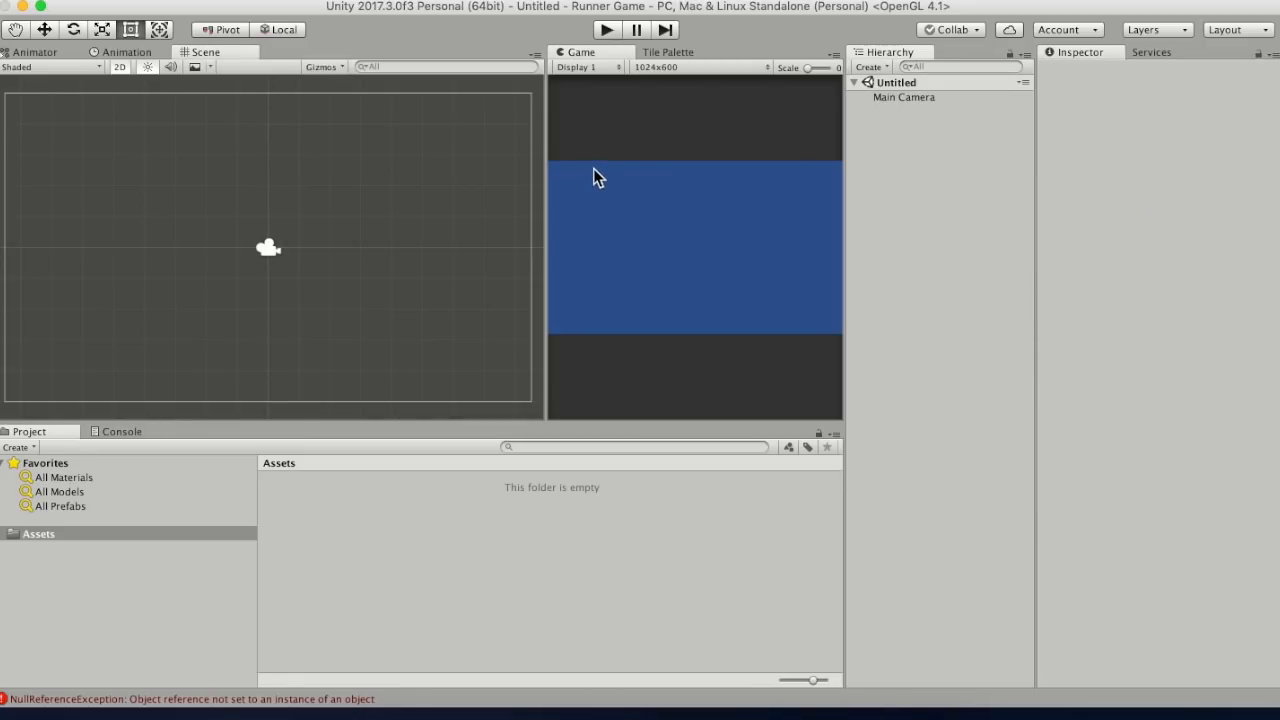
pyautogui.moveTo(551, 171); pyautogui.dragTo(437, 171)
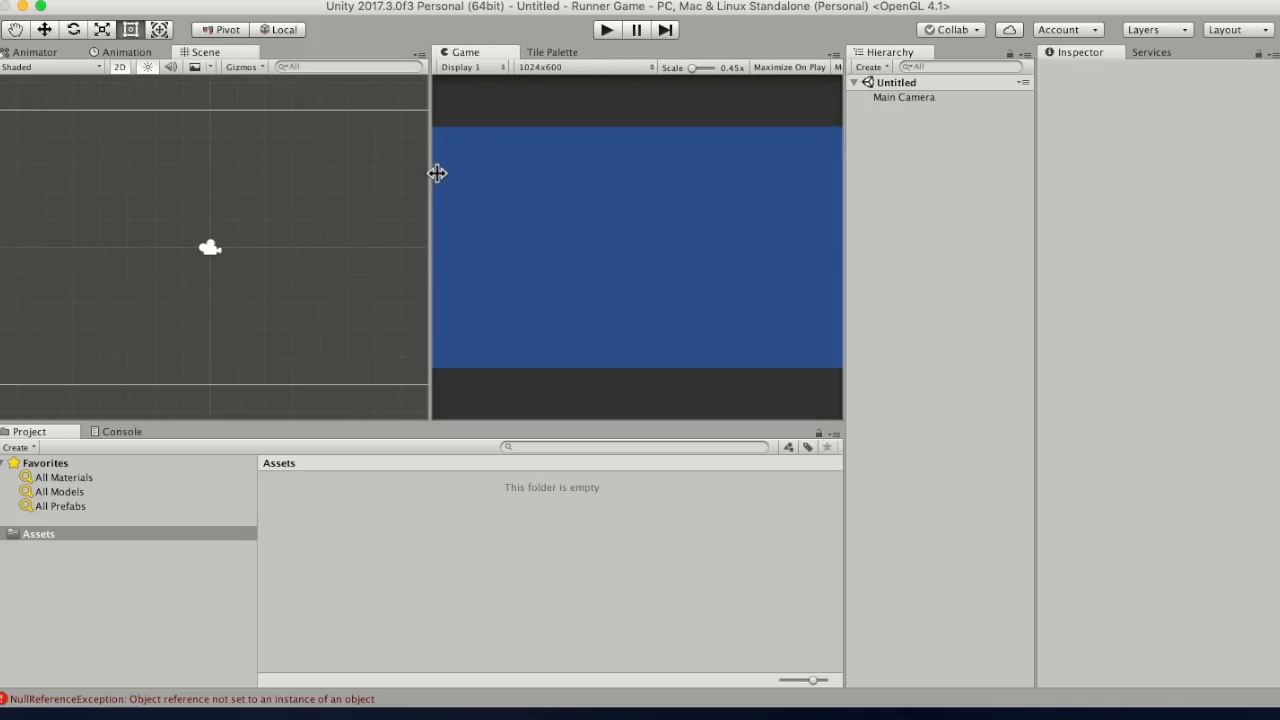
# - Create a folder named Ressources inside Assets and open it
pyautogui.click(126, 561)
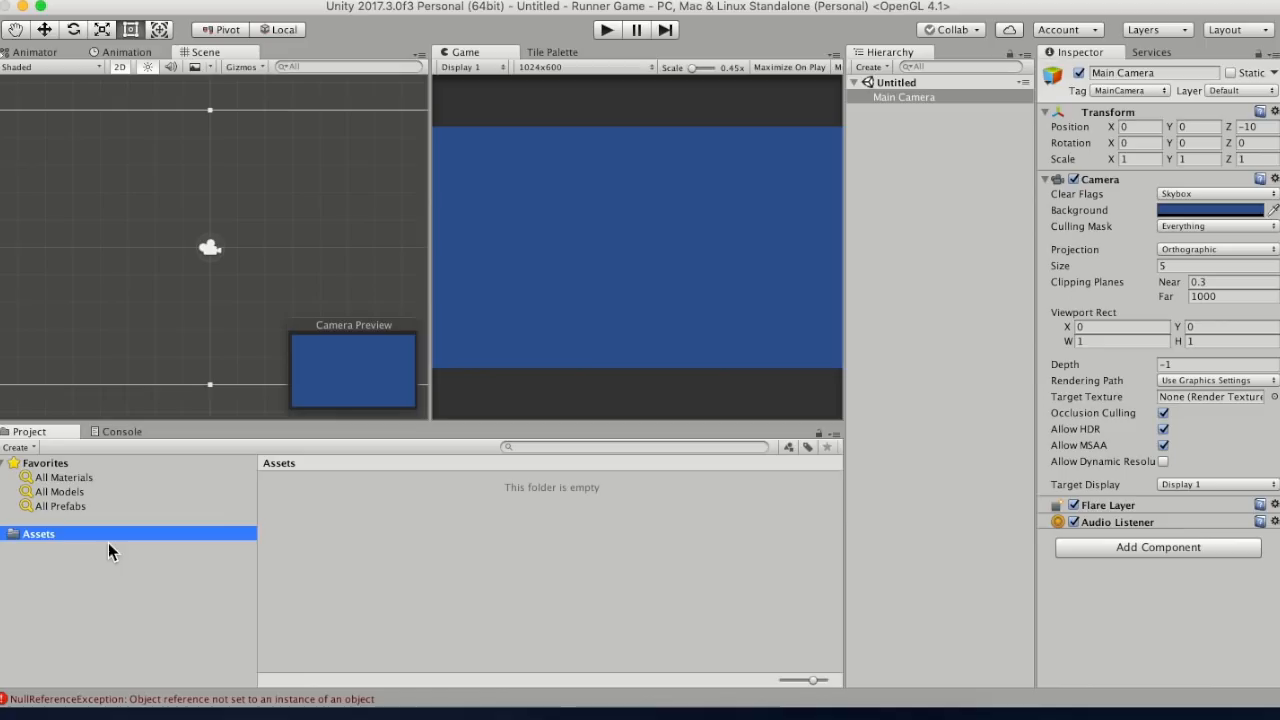
pyautogui.rightClick(321, 518)
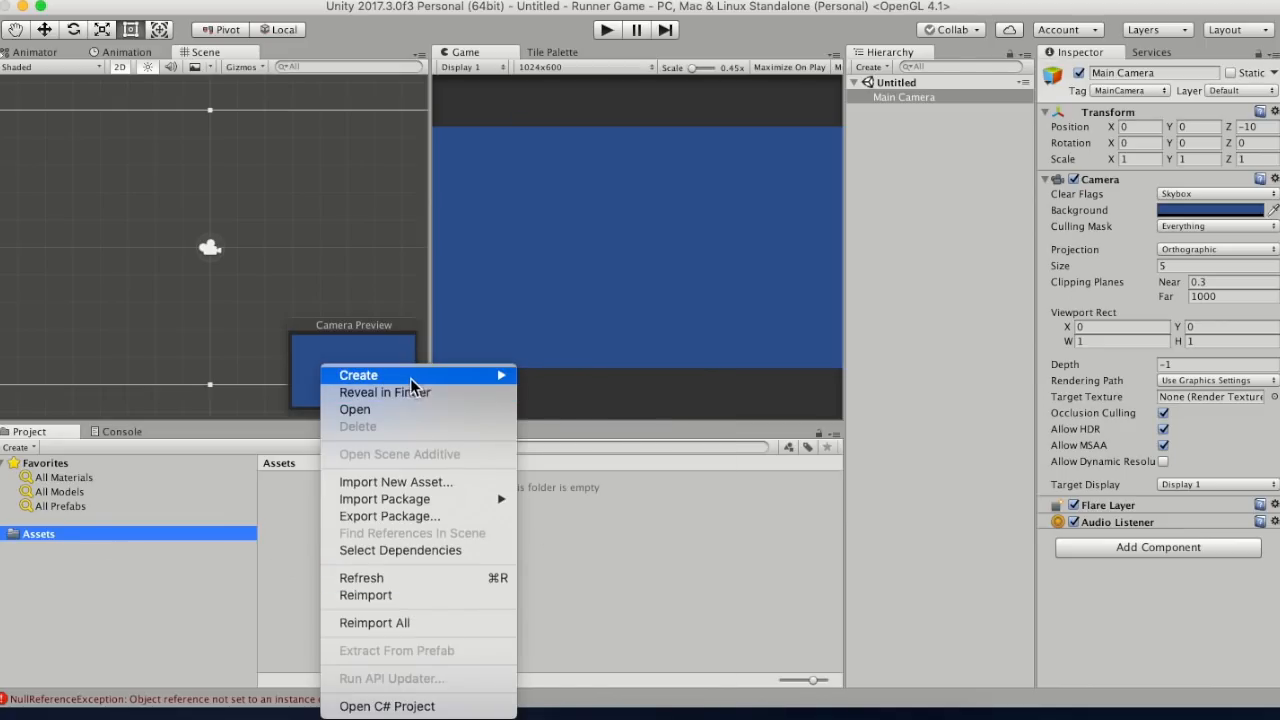
pyautogui.moveTo(412, 377)
pyautogui.click(553, 127)
pyautogui.write('Ressources')
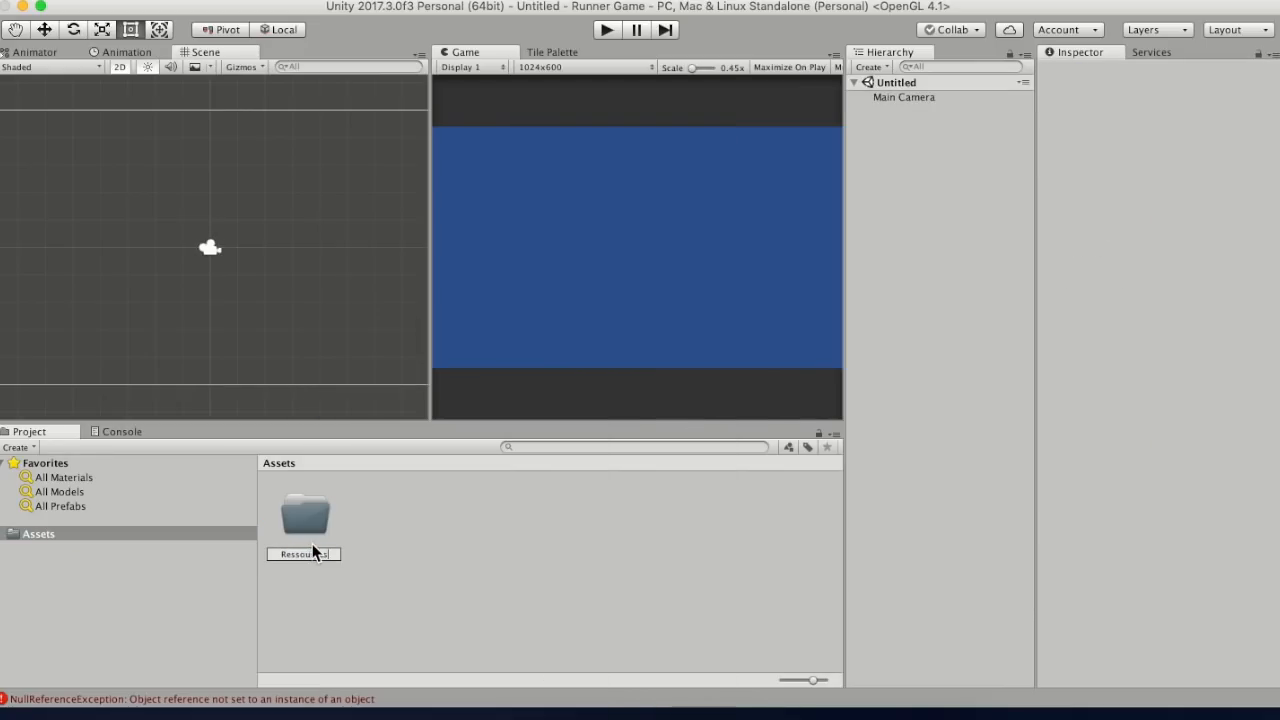
pyautogui.press('Return')
pyautogui.doubleClick(319, 525)
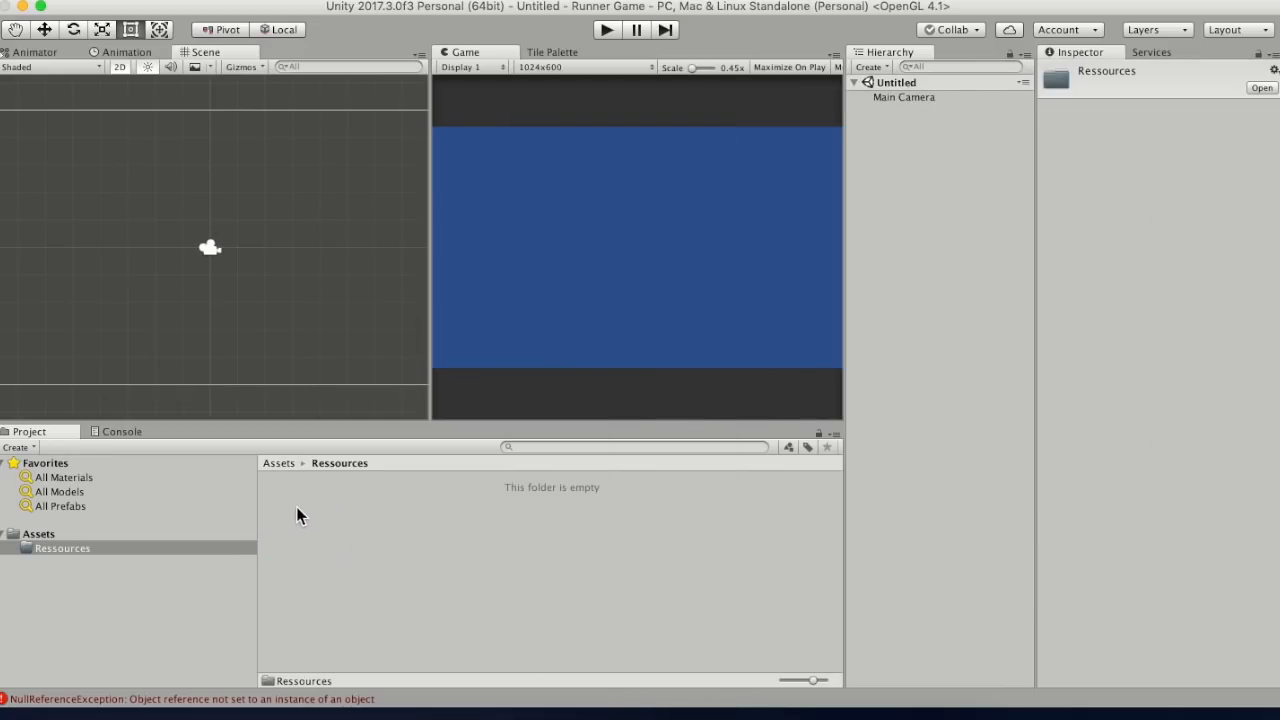
# - Create a subfolder named Images inside the Ressources folder
pyautogui.rightClick(297, 507)
pyautogui.moveTo(440, 370)
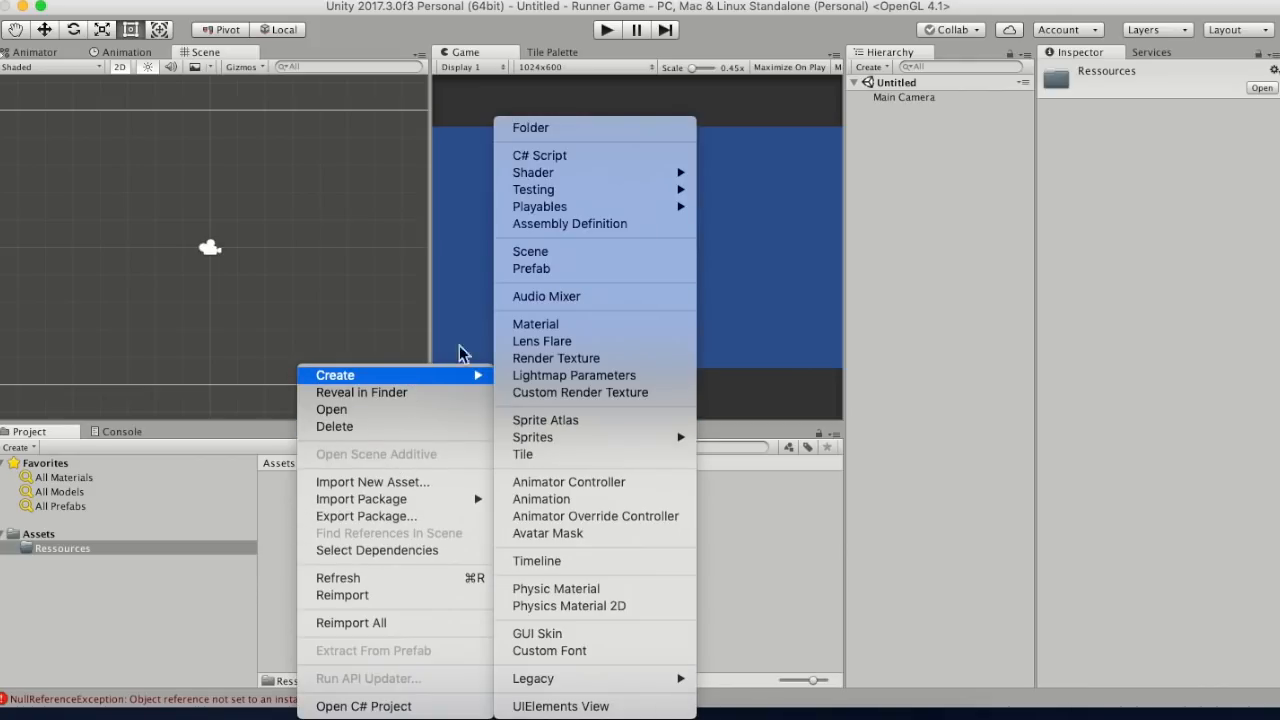
pyautogui.click(571, 130)
pyautogui.write('Images')
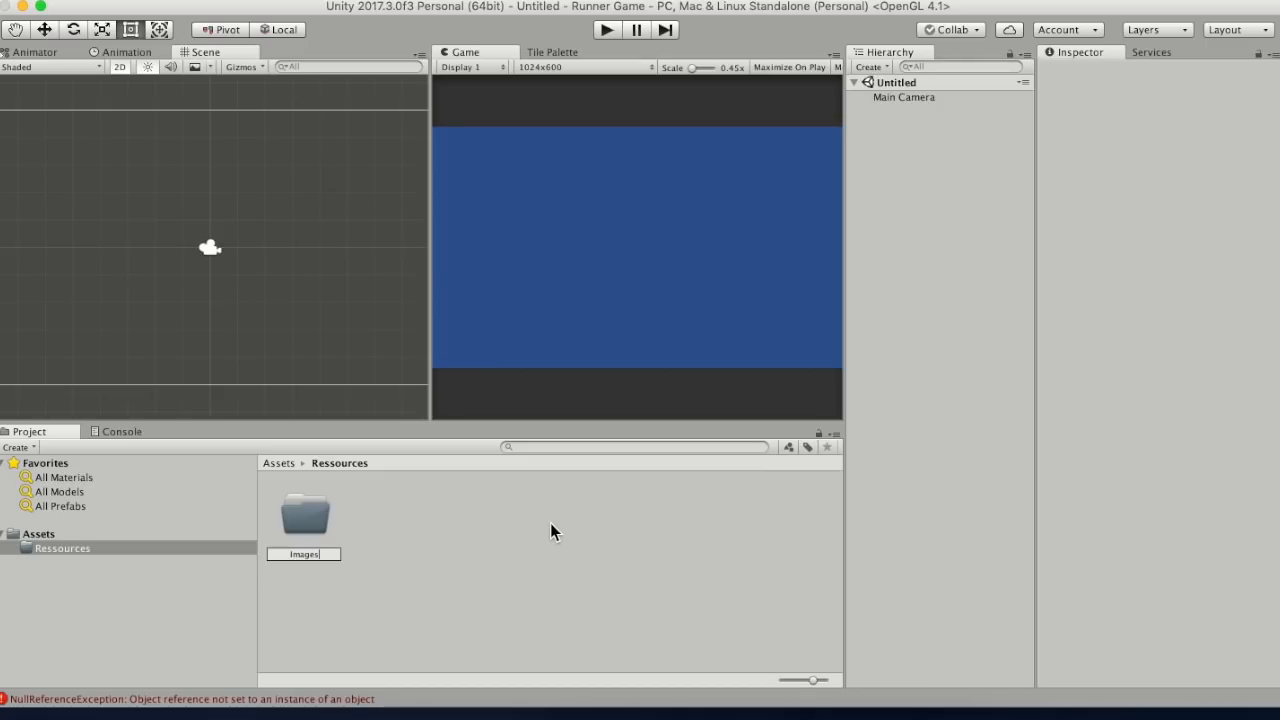
pyautogui.press('Return')
# - Add a subfolder named Materials next to Images in the Ressources folder
pyautogui.click(442, 522)
pyautogui.rightClick(418, 531)
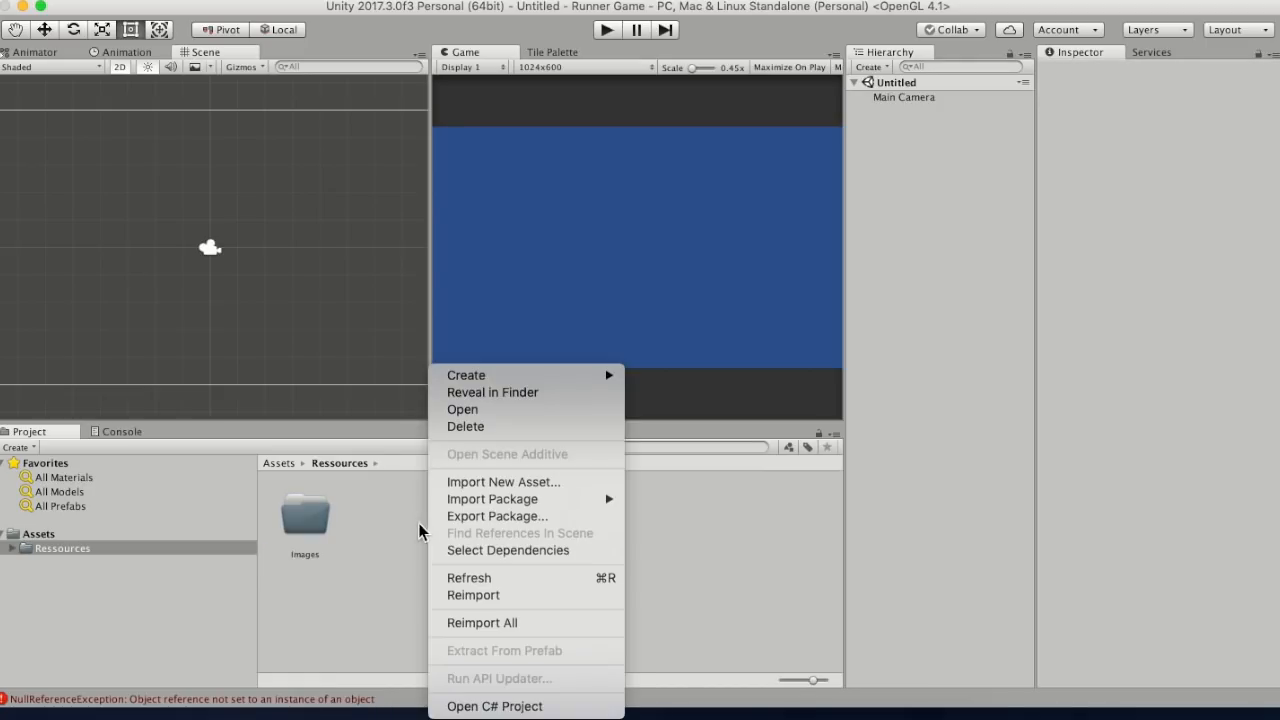
pyautogui.moveTo(505, 372)
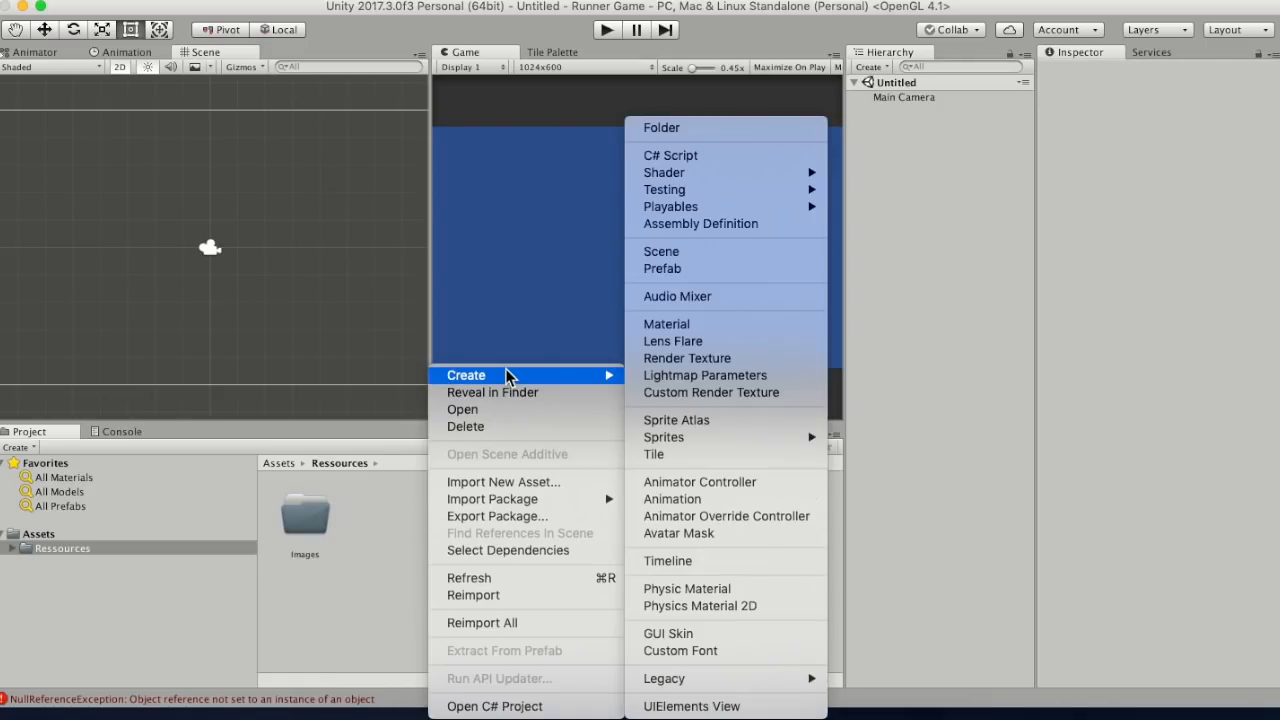
pyautogui.click(723, 127)
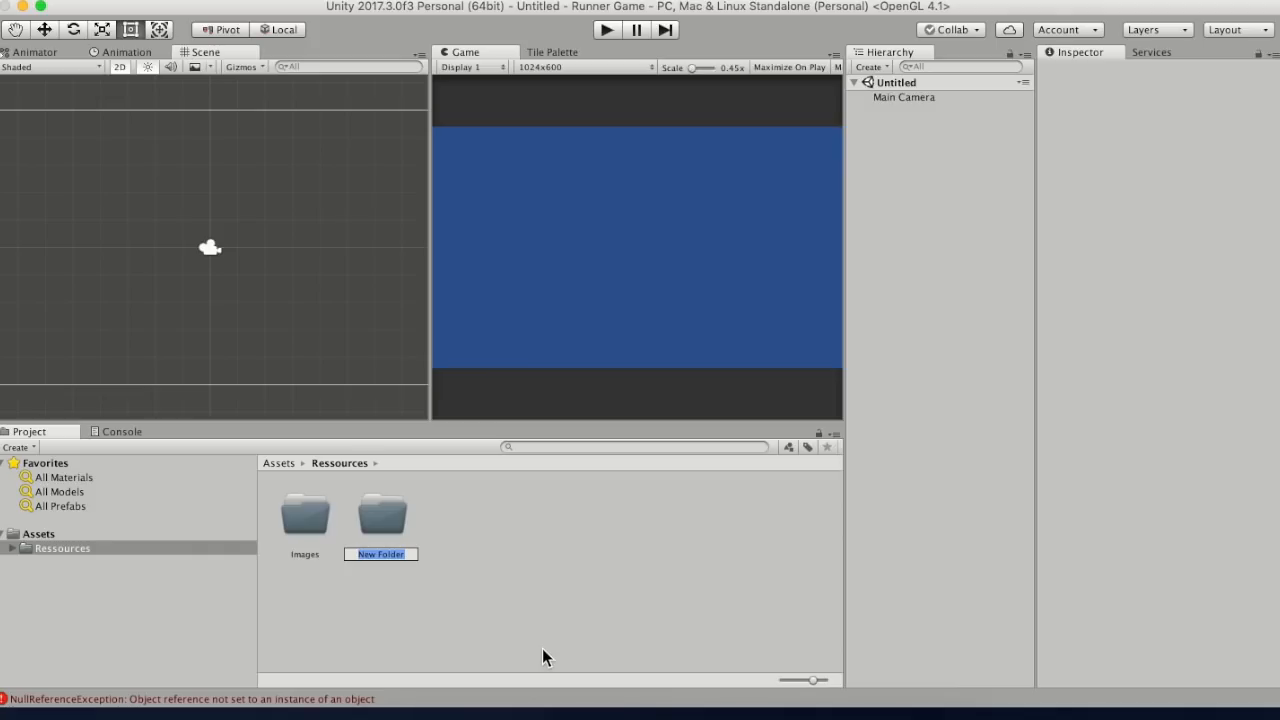
pyautogui.write('Materials')
pyautogui.press('Return')
# - Add a subfolder named Prefab next to Materials in the Ressources folder
pyautogui.click(500, 516)
pyautogui.rightClick(500, 516)
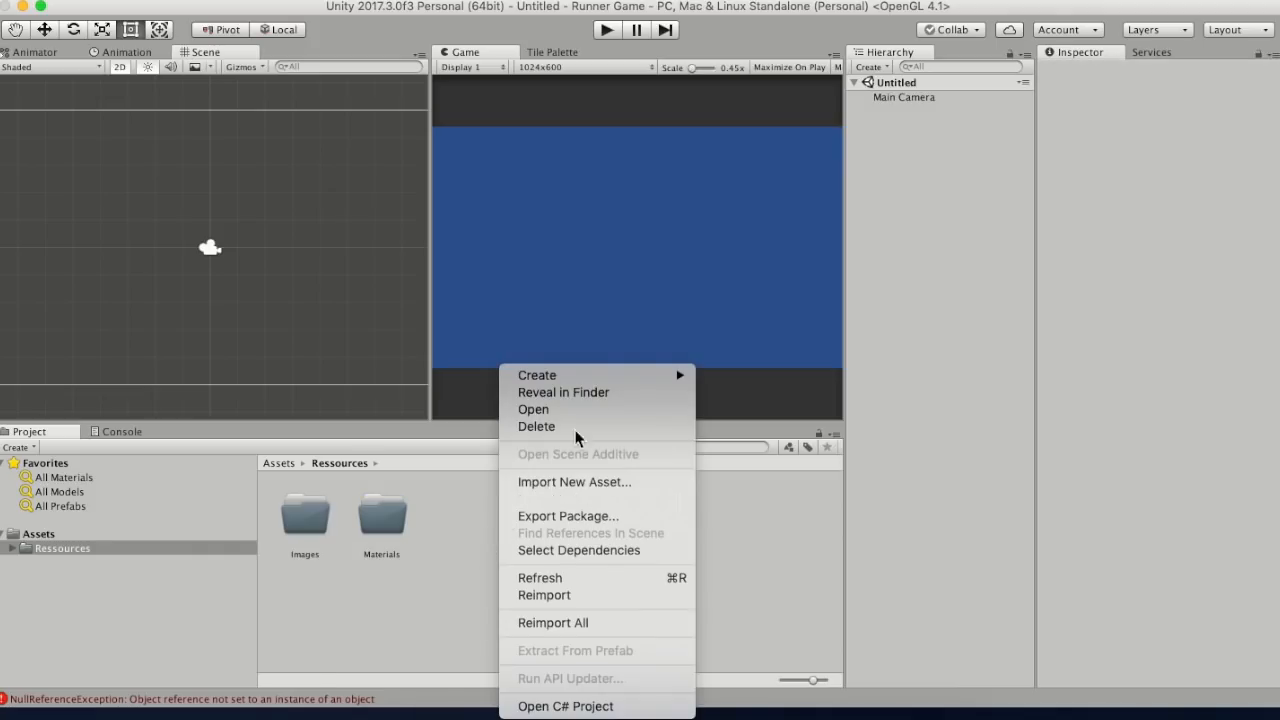
pyautogui.moveTo(594, 371)
pyautogui.click(793, 127)
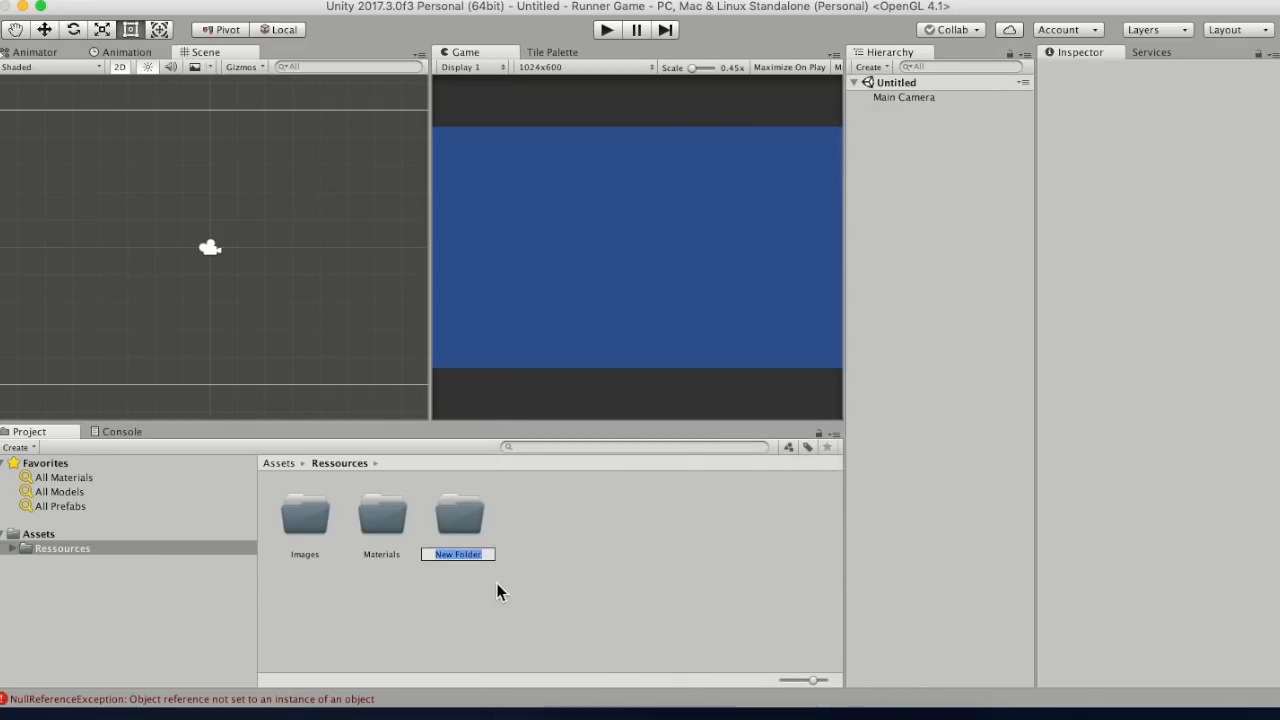
pyautogui.write('Prefab')
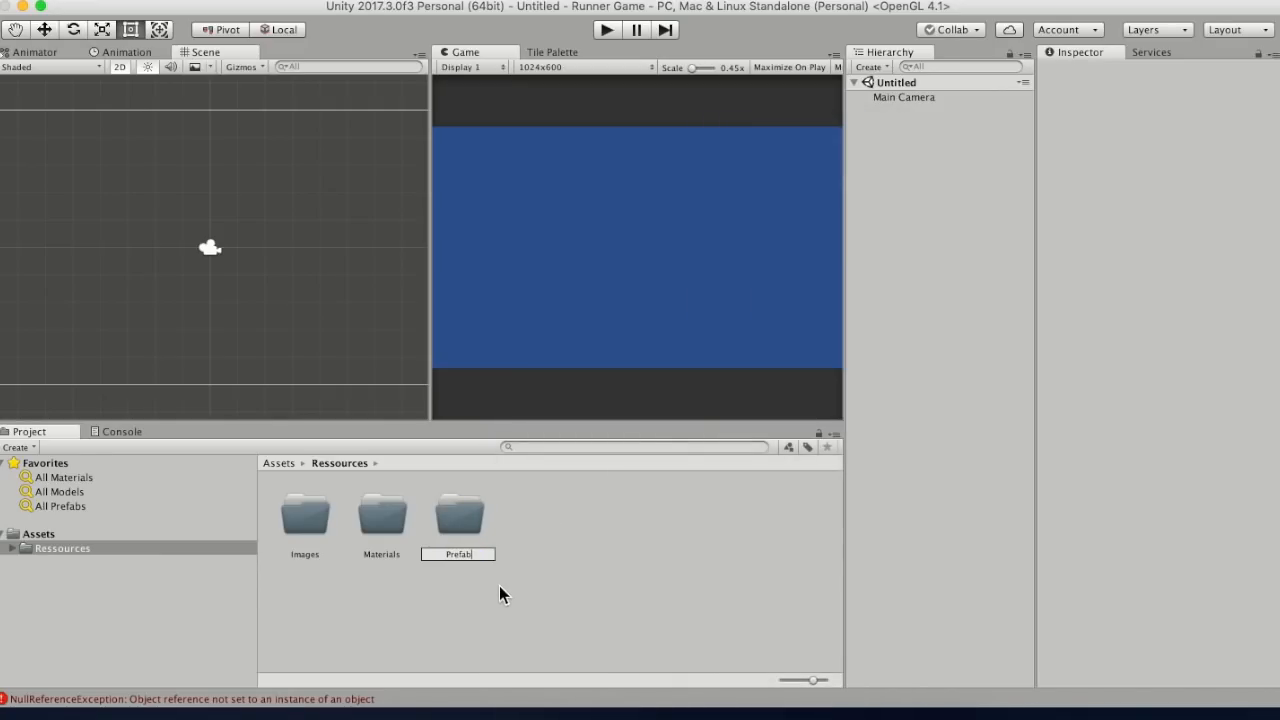
pyautogui.press('Return')
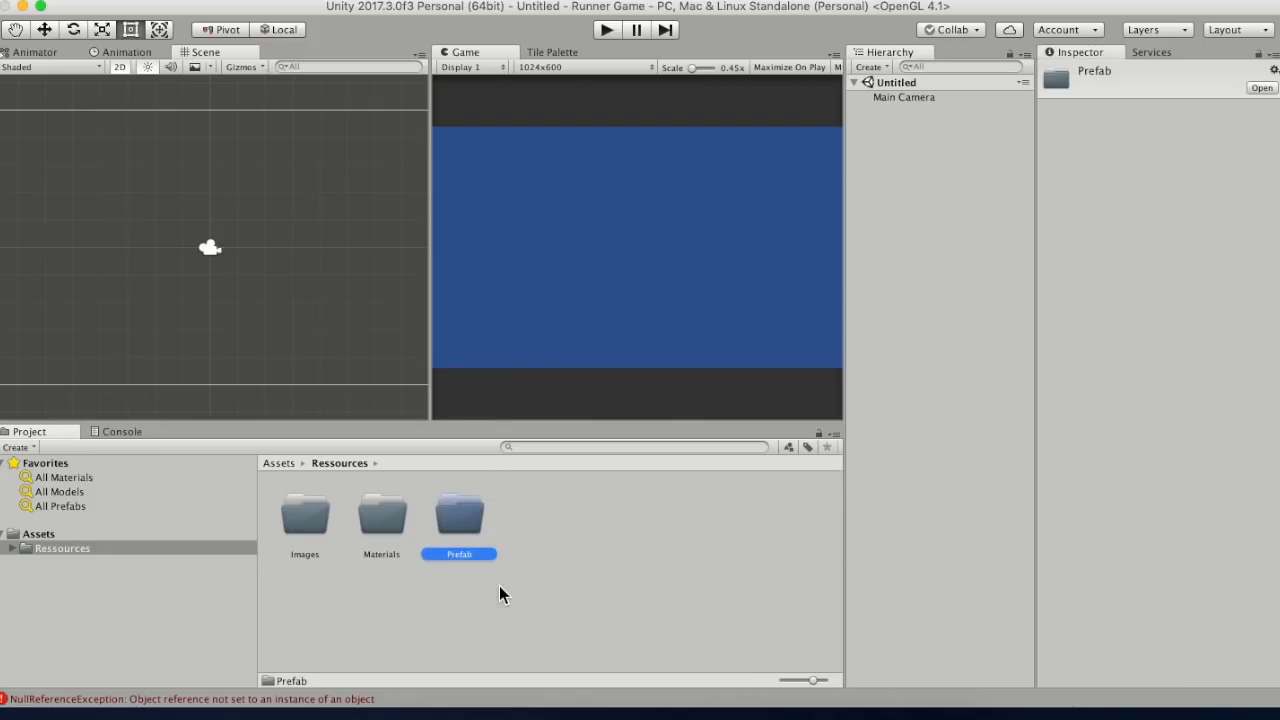
# - Create a subfolder named Scripts inside the Ressources folder and open it
pyautogui.rightClick(540, 531)
pyautogui.moveTo(616, 377)
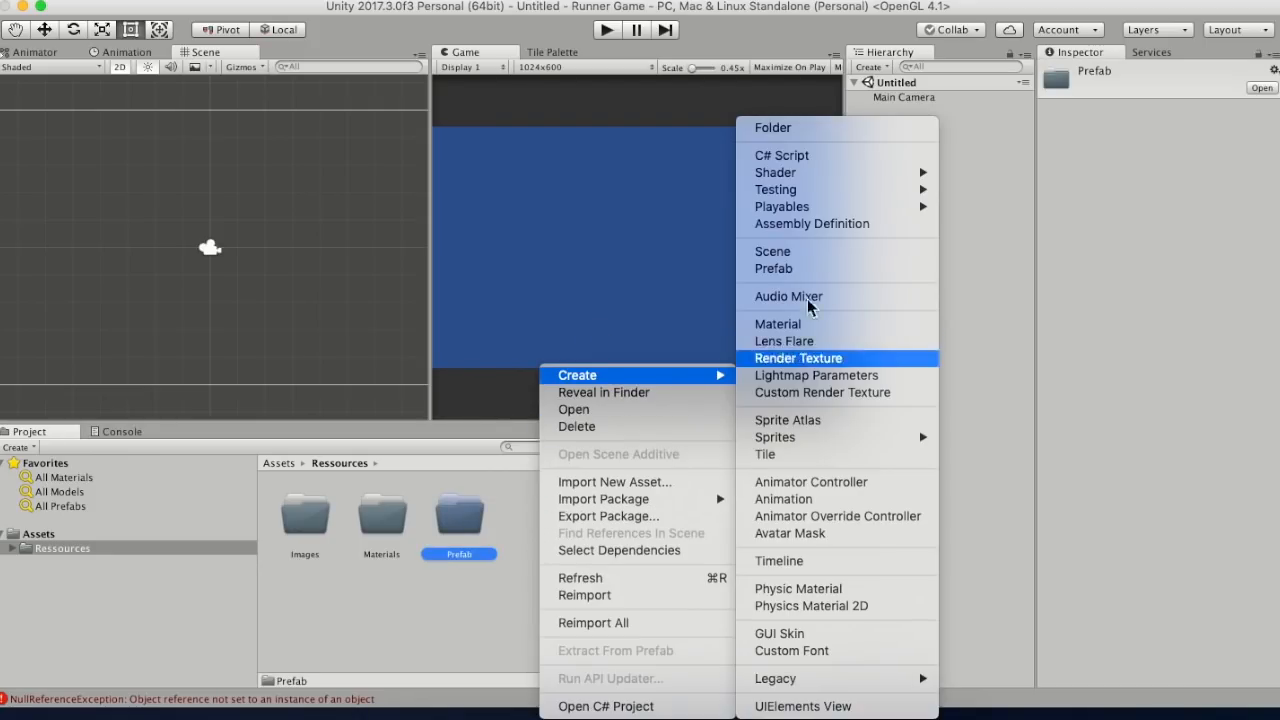
pyautogui.click(795, 127)
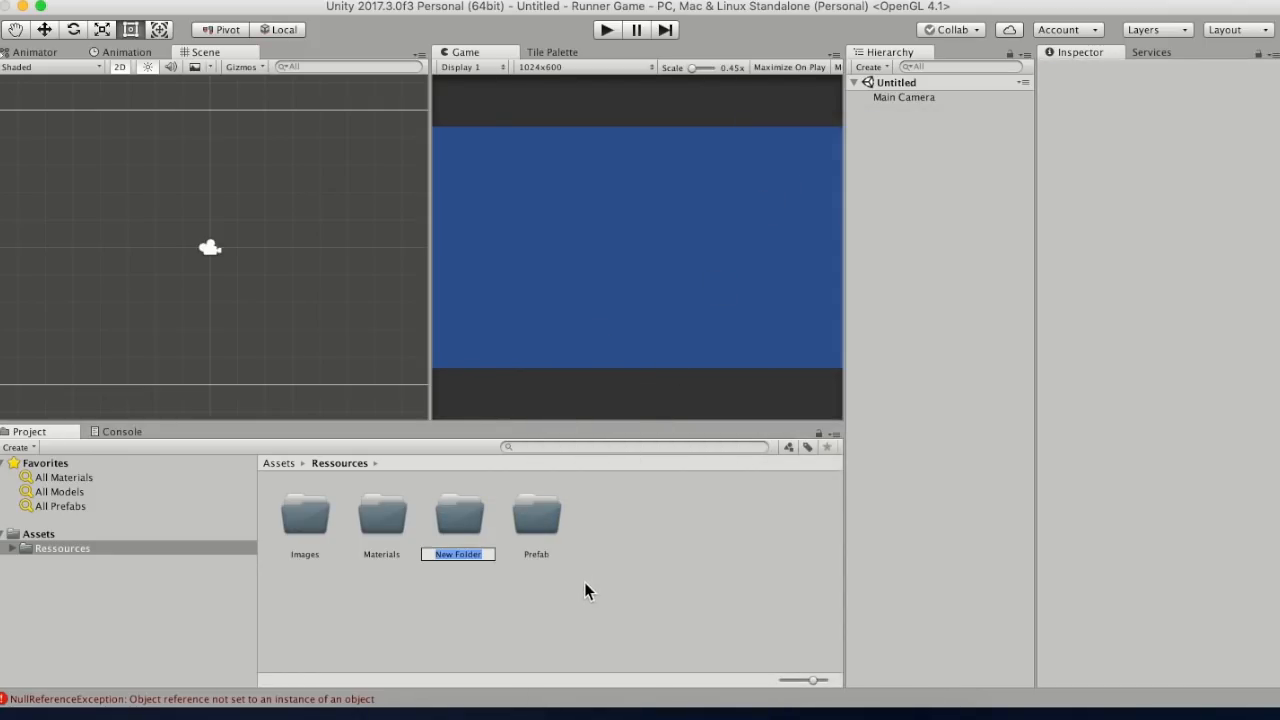
pyautogui.write('Scripts')
pyautogui.press('Return')
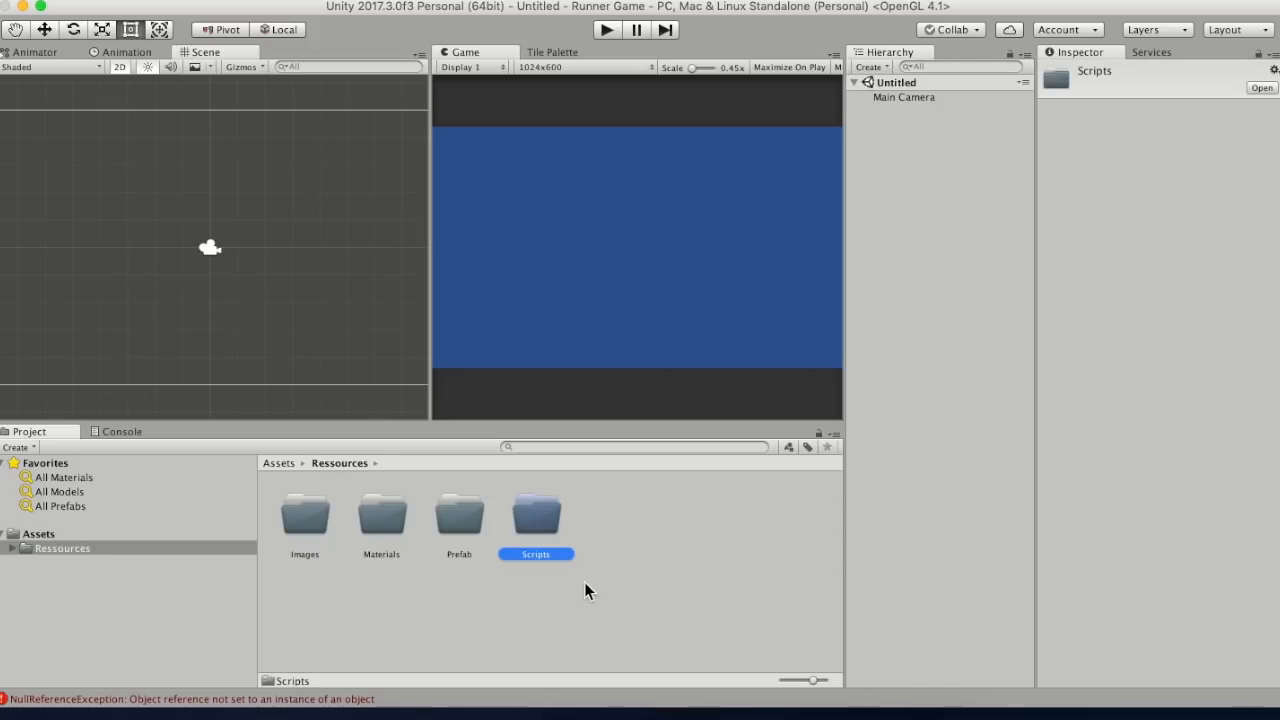
pyautogui.doubleClick(543, 517)
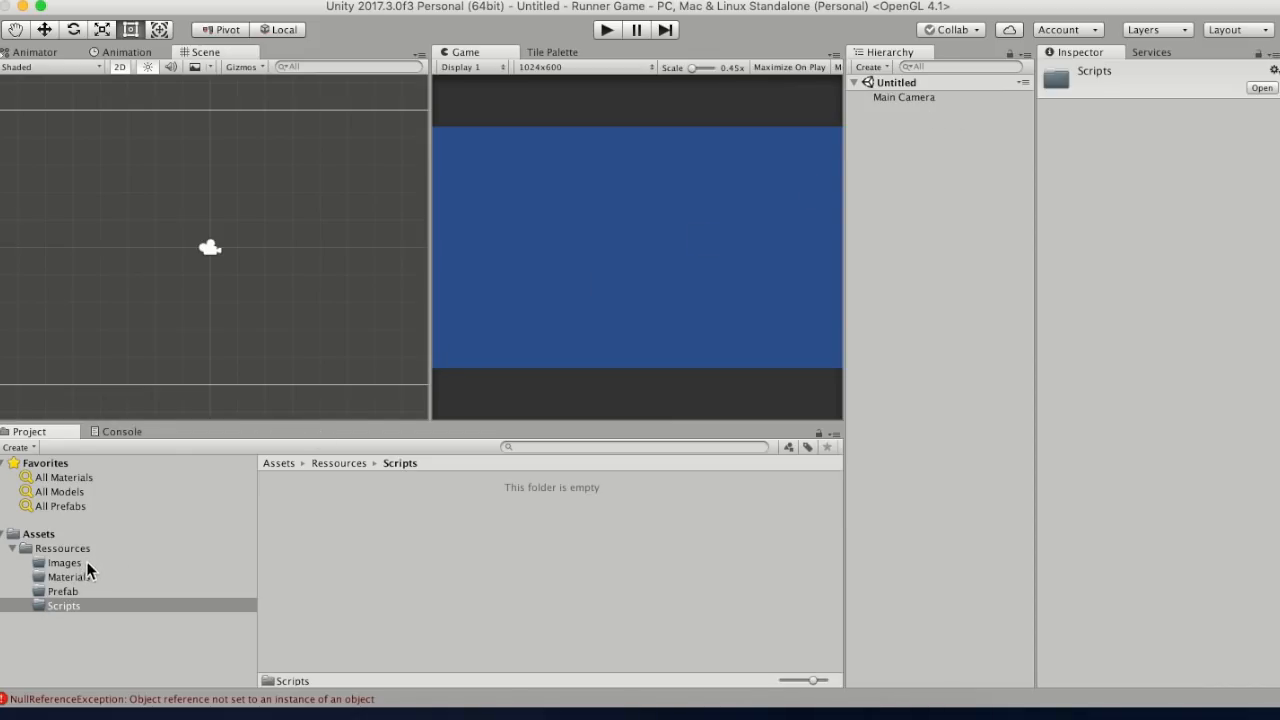
pyautogui.click(271, 600)
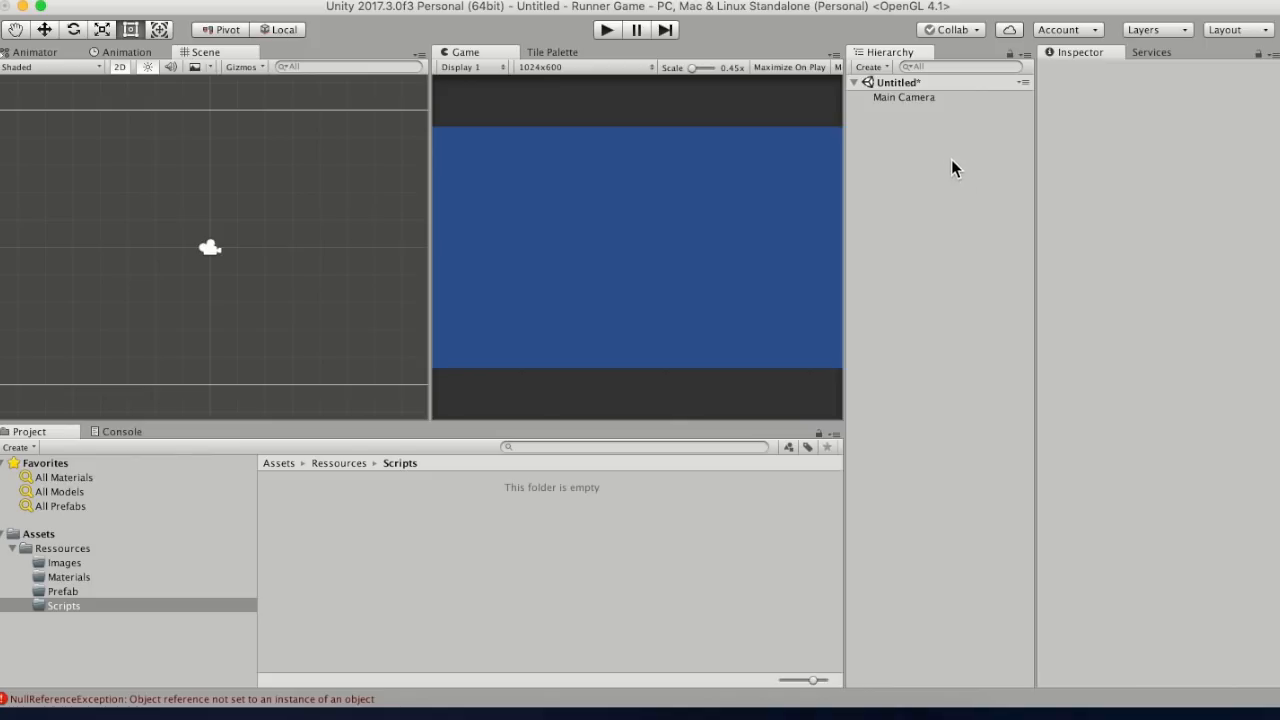
# - Add a 2D Sprite object to the scene and name it Plateforme
pyautogui.rightClick(928, 123)
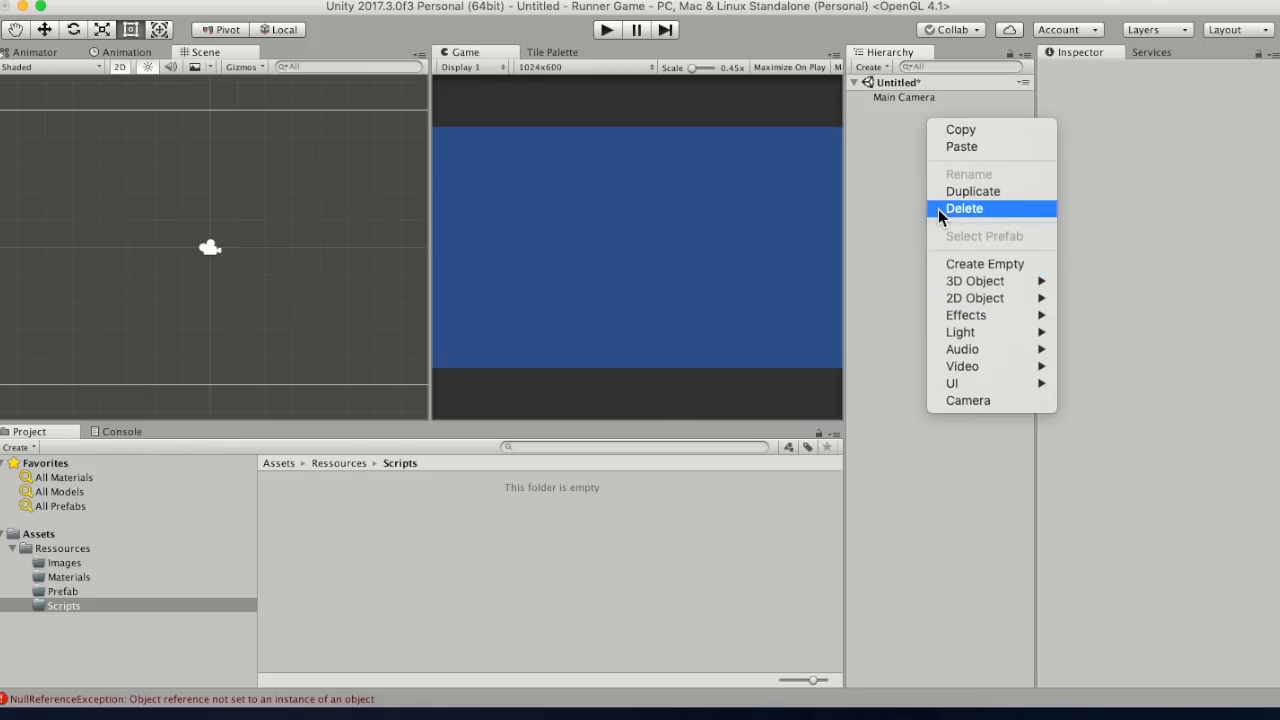
pyautogui.moveTo(1034, 299)
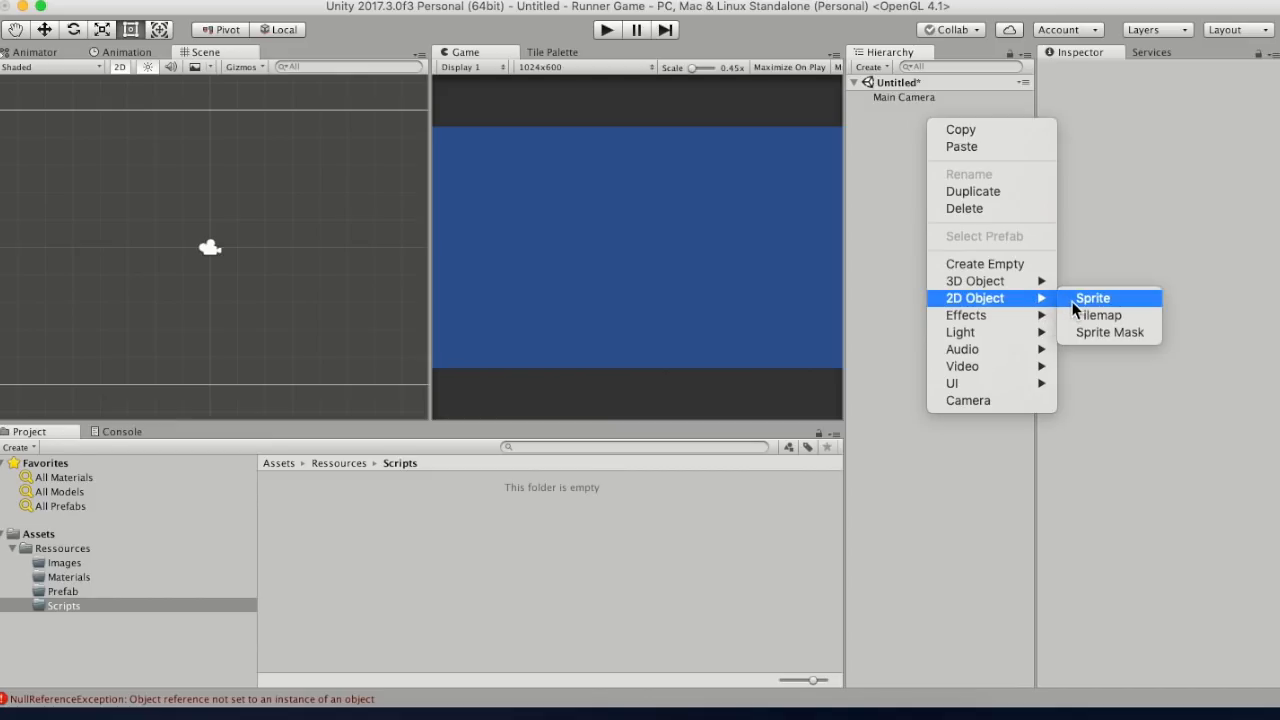
pyautogui.click(1074, 300)
pyautogui.click(1120, 72)
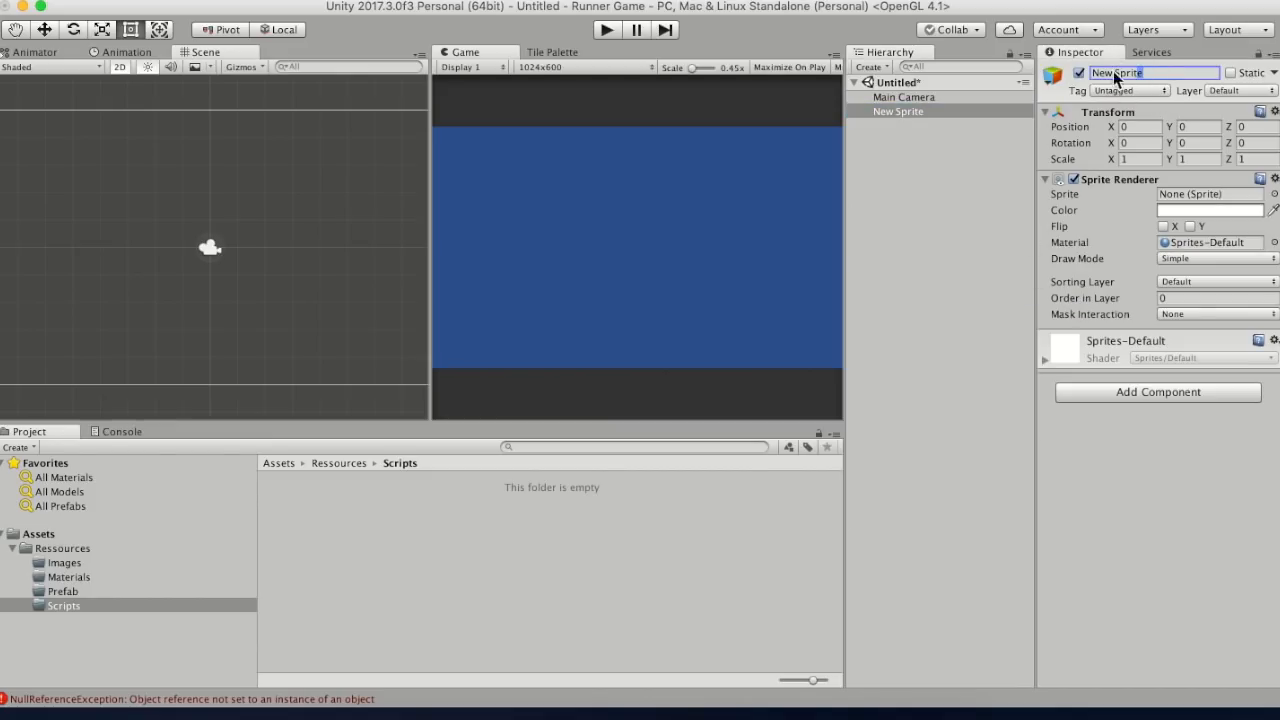
pyautogui.write('Plateforme')
pyautogui.press('Return')
# - Import background.png, personnage.png and plateformeSprite.jpg from the Finder's Images folder into the project's Images folder
pyautogui.click(66, 563)
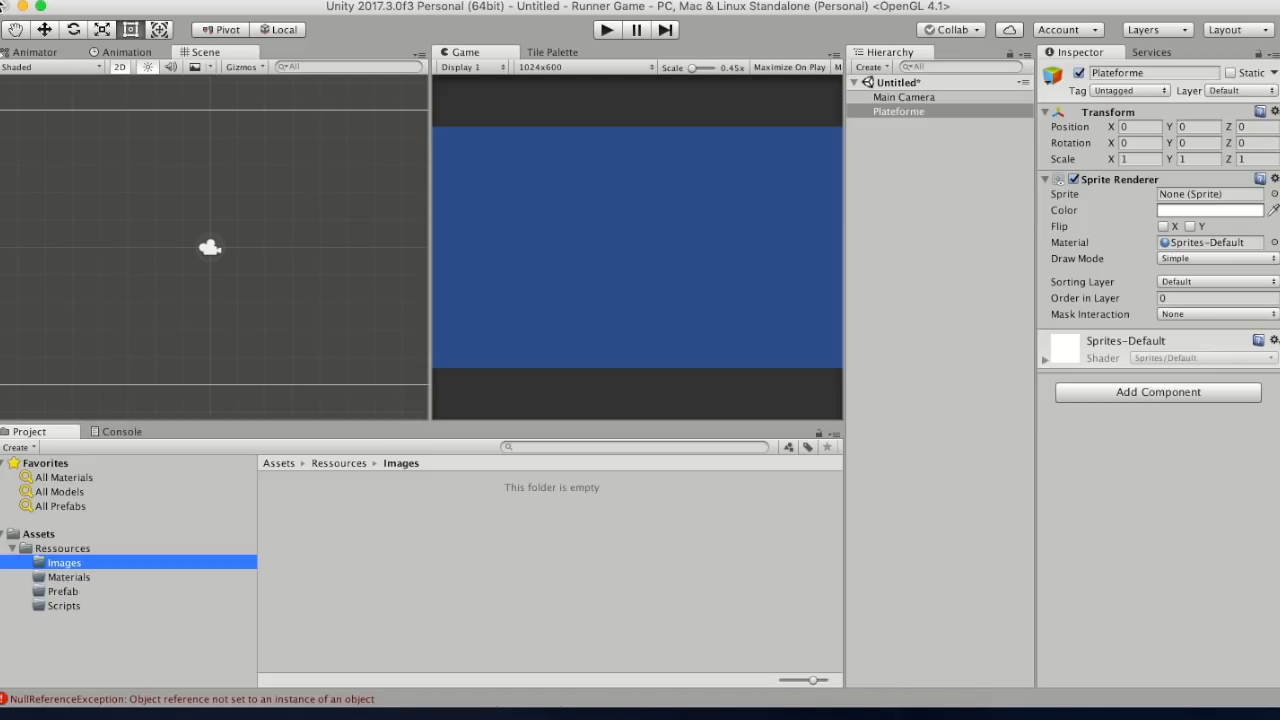
pyautogui.click(23, 5)
pyautogui.doubleClick(636, 168)
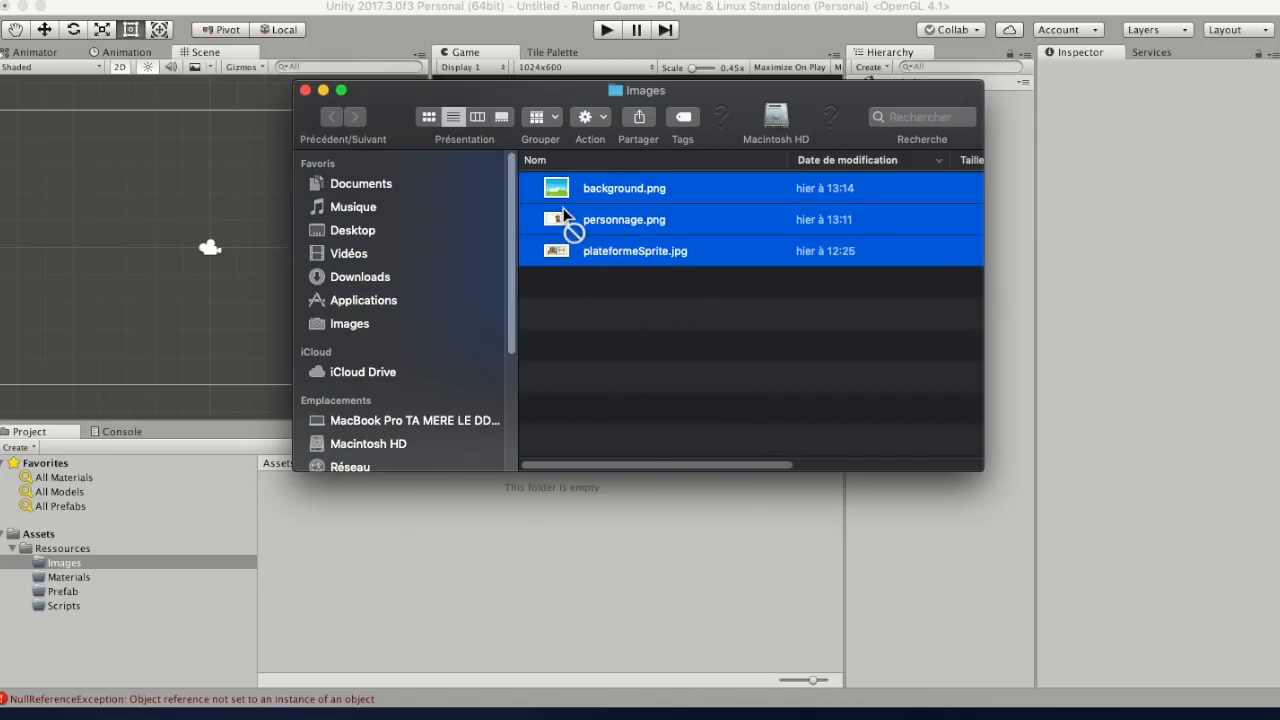
pyautogui.moveTo(563, 220); pyautogui.dragTo(775, 700)
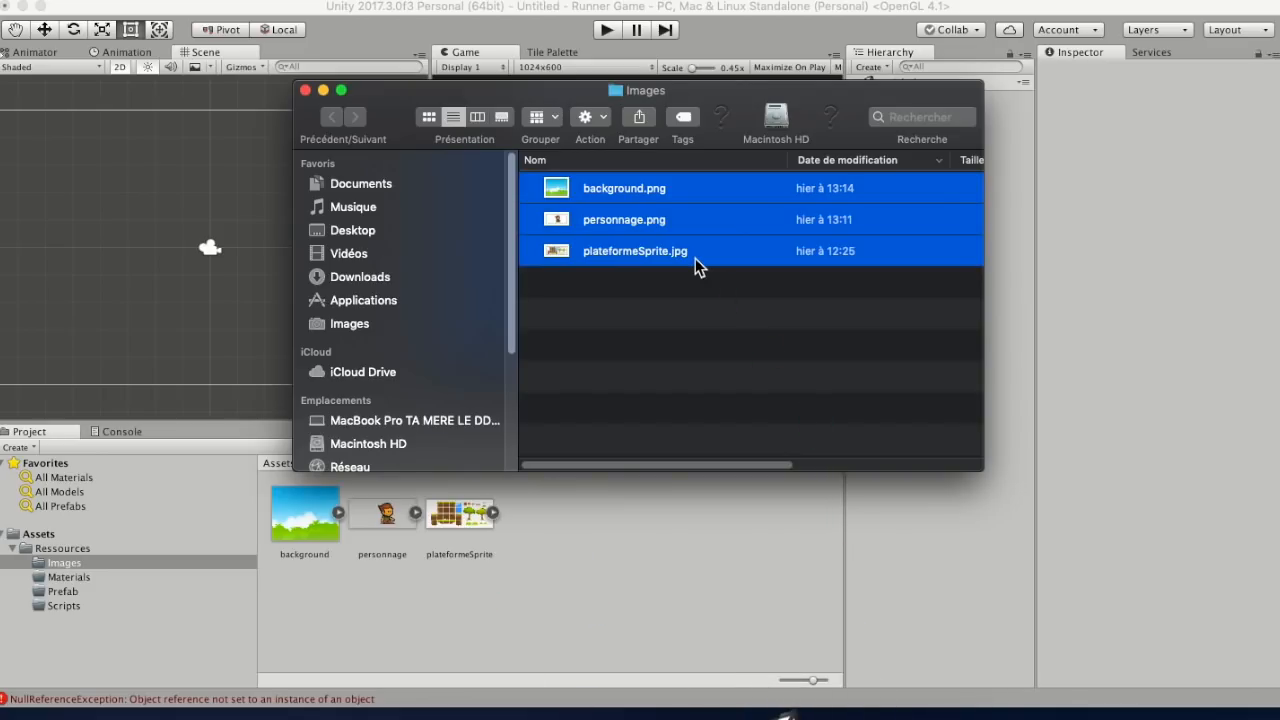
# - Examine the plateformeSprite image's tiles, outlining the middle grass tile of the top row in Aperçu
pyautogui.click(590, 596)
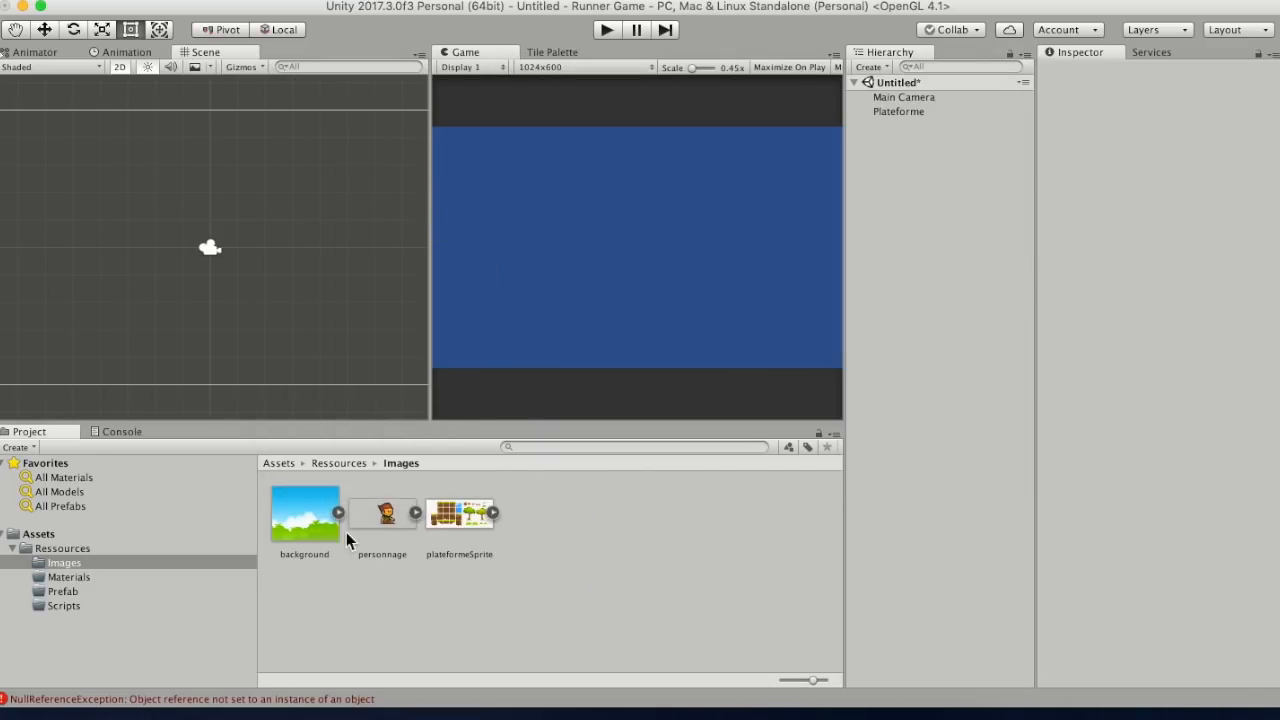
pyautogui.click(493, 512)
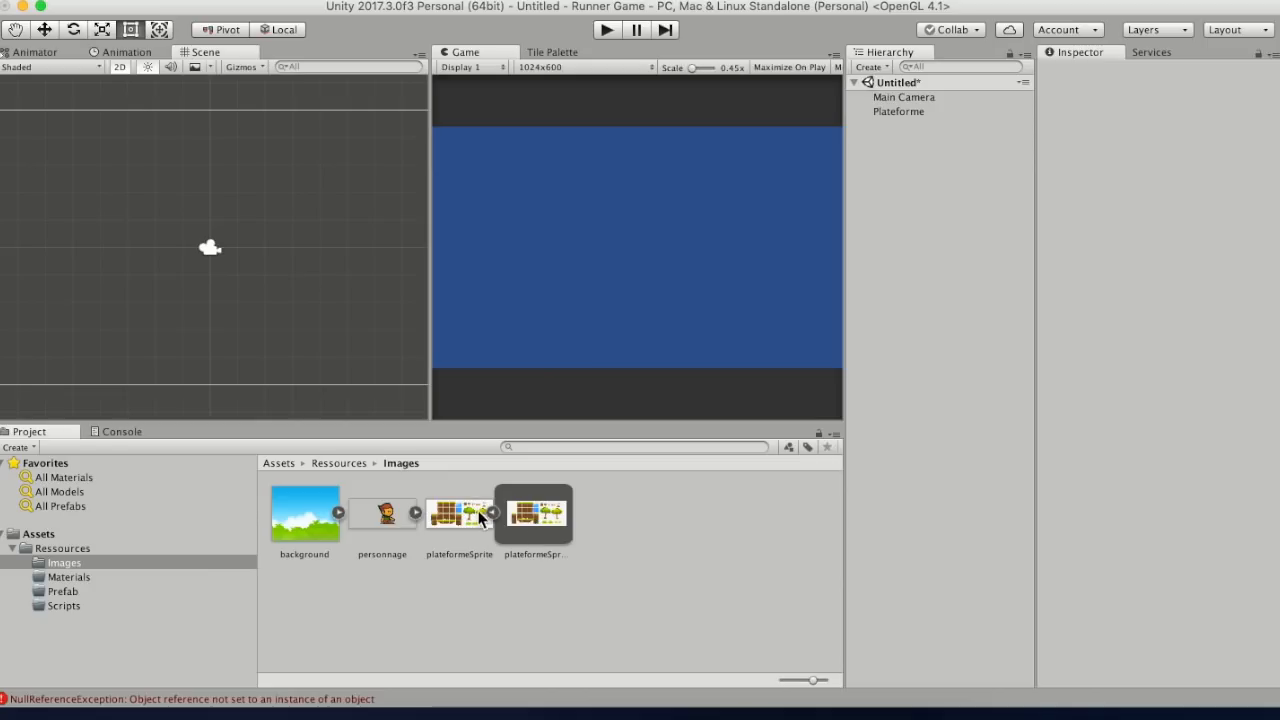
pyautogui.click(494, 513)
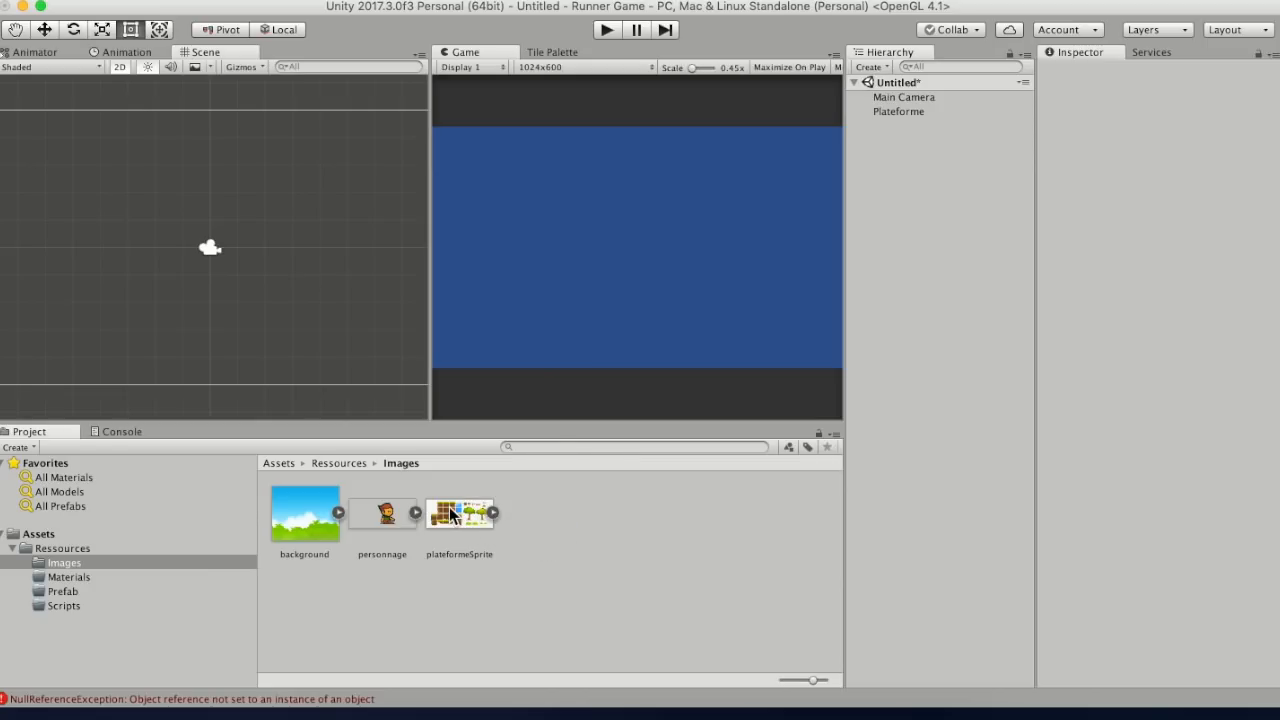
pyautogui.click(452, 515)
pyautogui.click(845, 714)
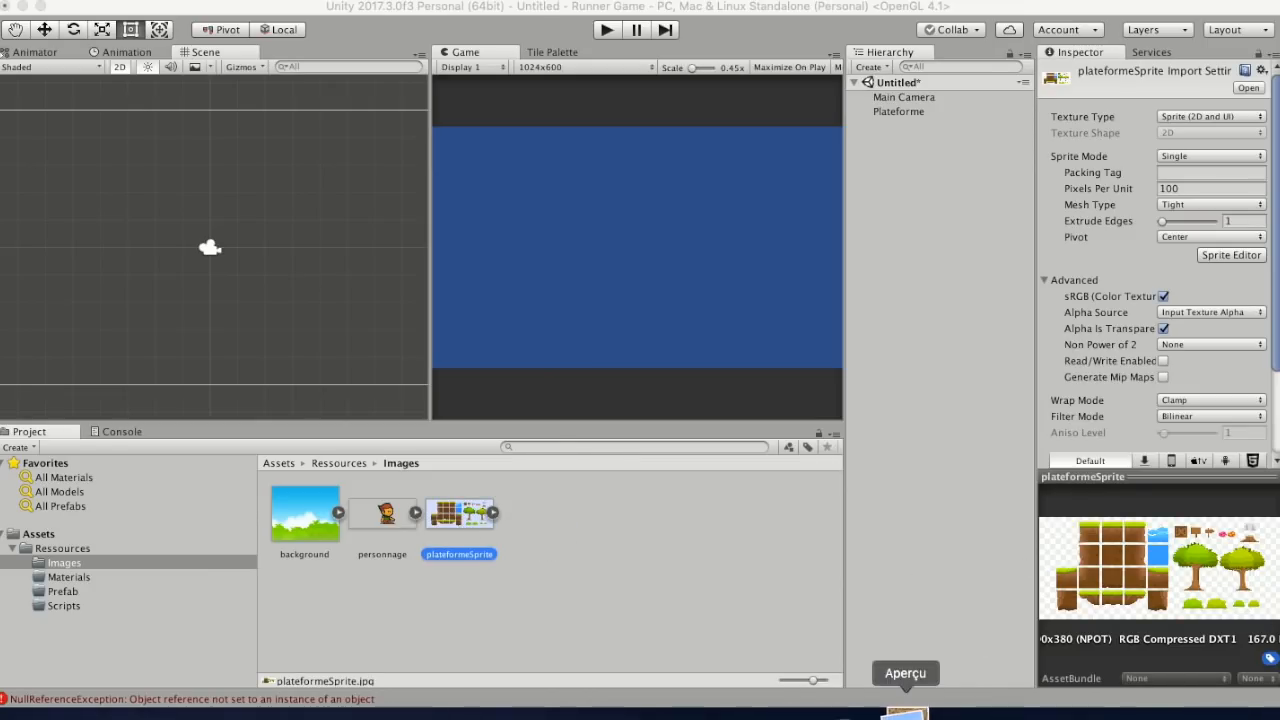
pyautogui.click(905, 713)
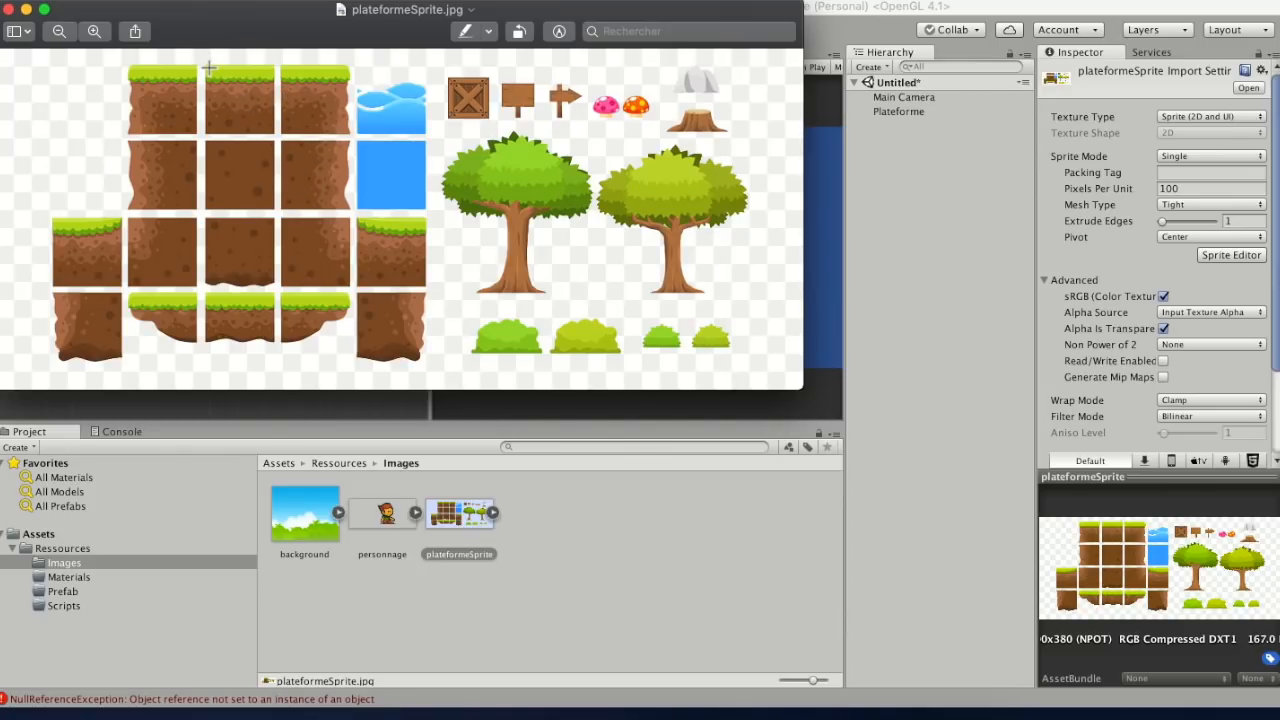
pyautogui.moveTo(207, 65); pyautogui.dragTo(276, 134)
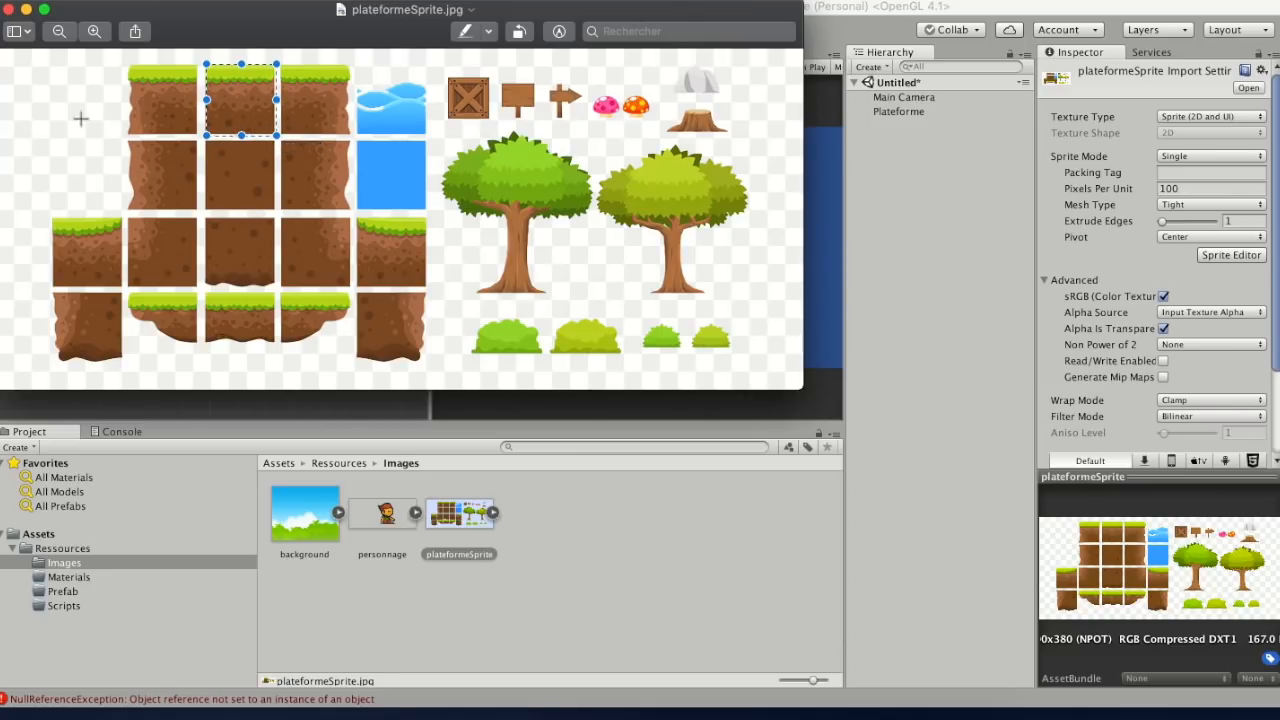
pyautogui.press('super+w')
# - Set plateformeSprite's Sprite Mode to Multiple, apply the import settings and open the image in the Sprite Editor
pyautogui.click(460, 513)
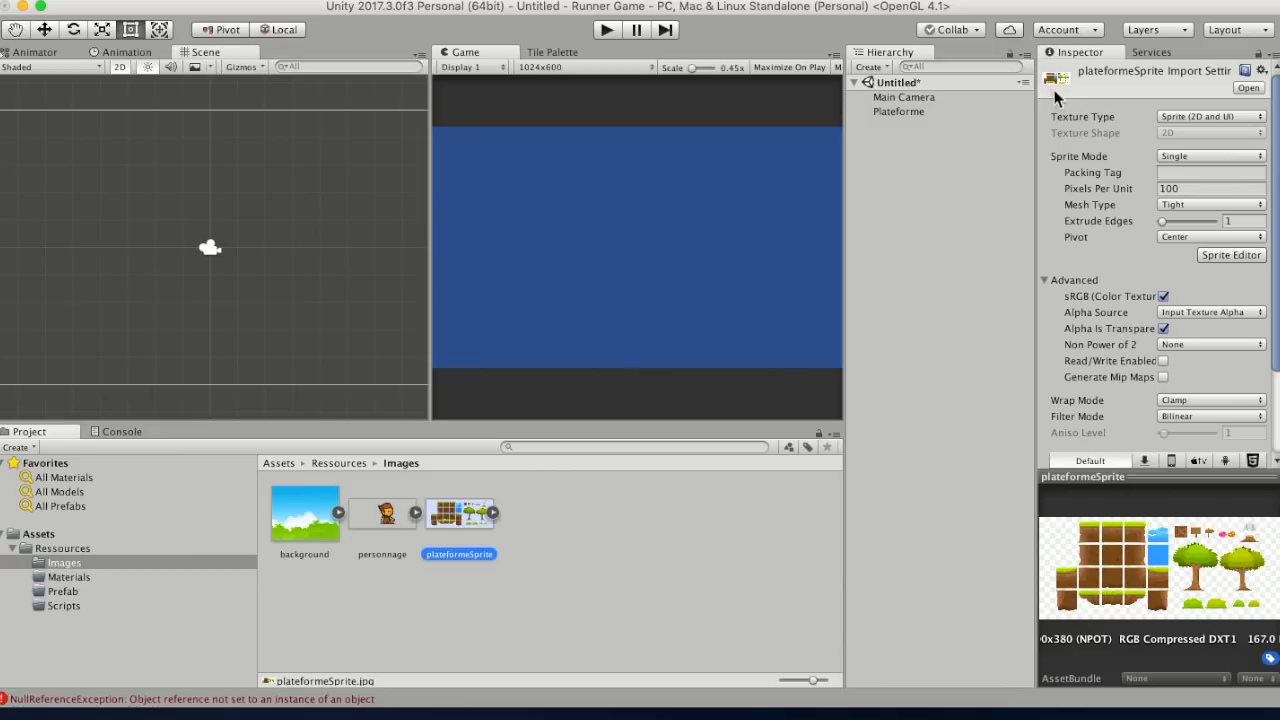
pyautogui.click(1170, 158)
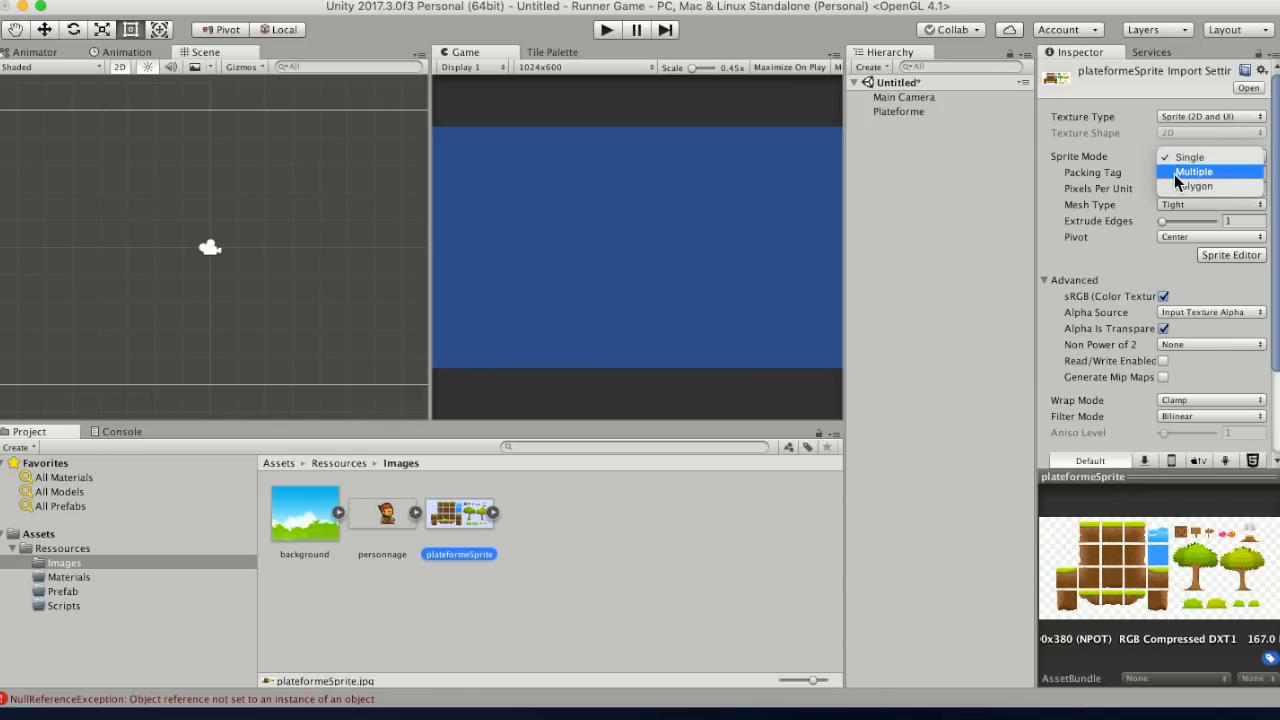
pyautogui.click(1180, 172)
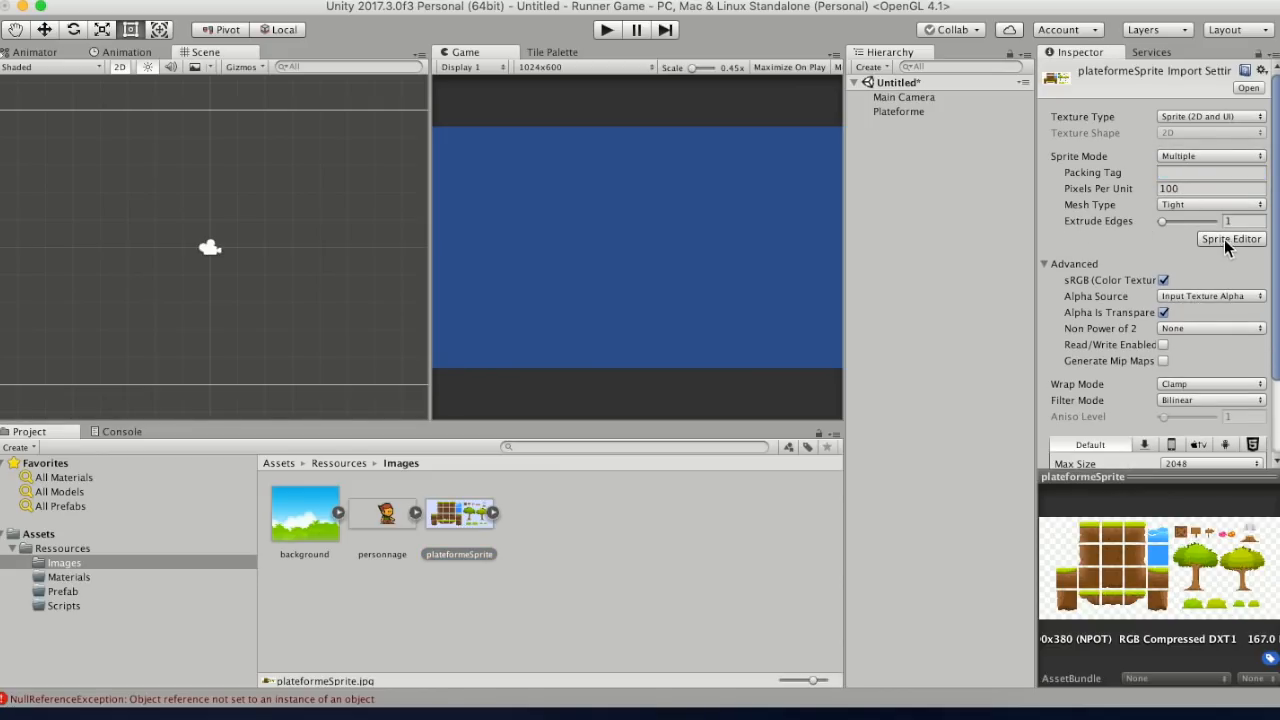
pyautogui.click(1229, 240)
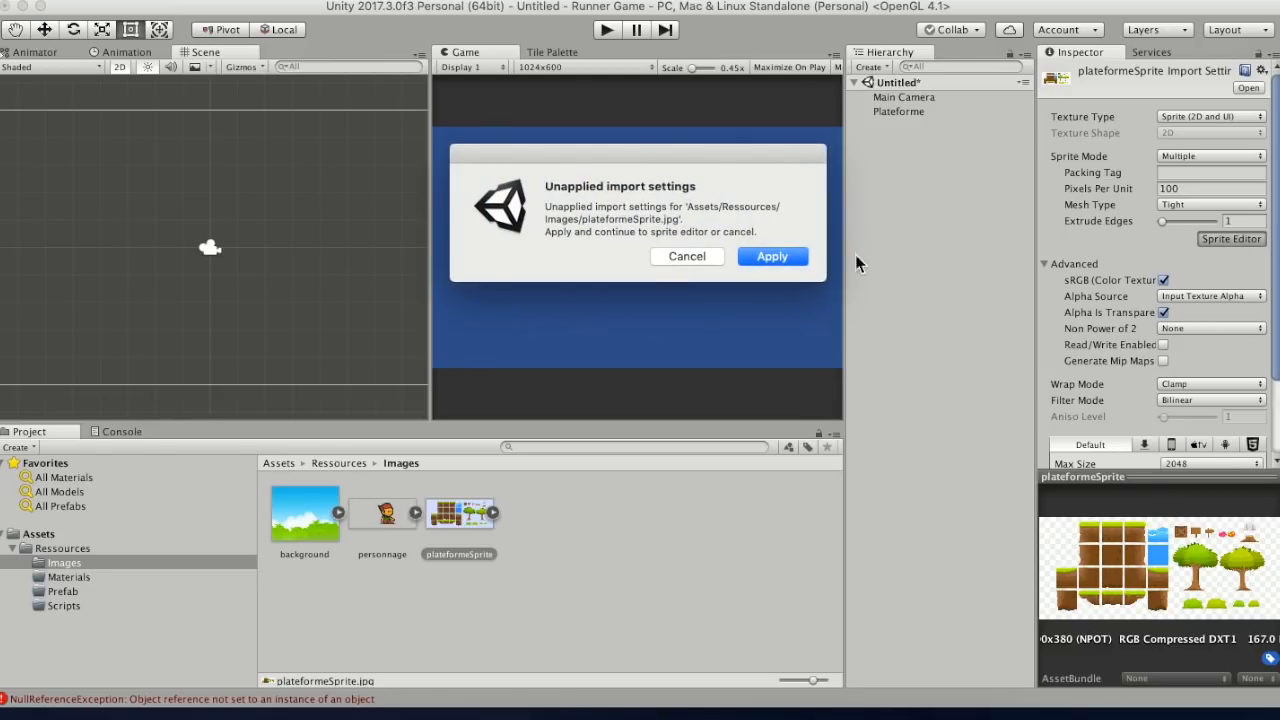
pyautogui.click(772, 257)
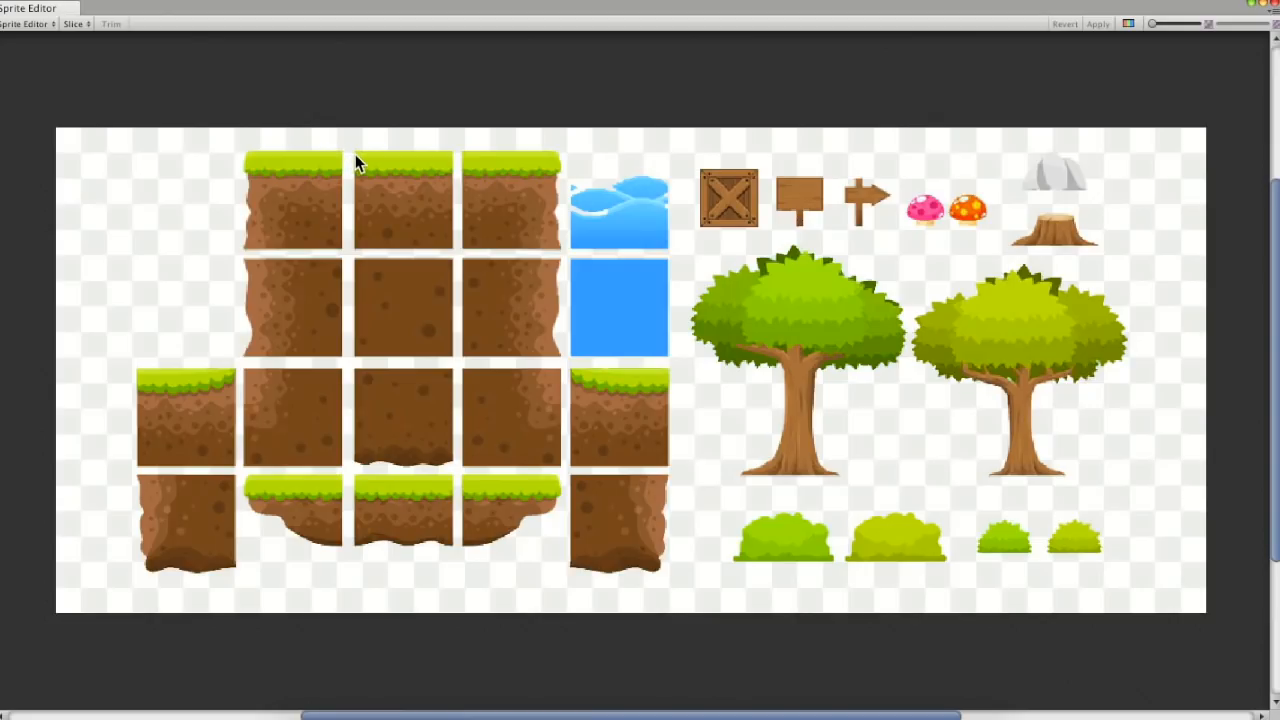
# - Slice the middle grass tile of the top row into a 76 by 77 sprite and apply the slice
pyautogui.moveTo(354, 152); pyautogui.dragTo(453, 249)
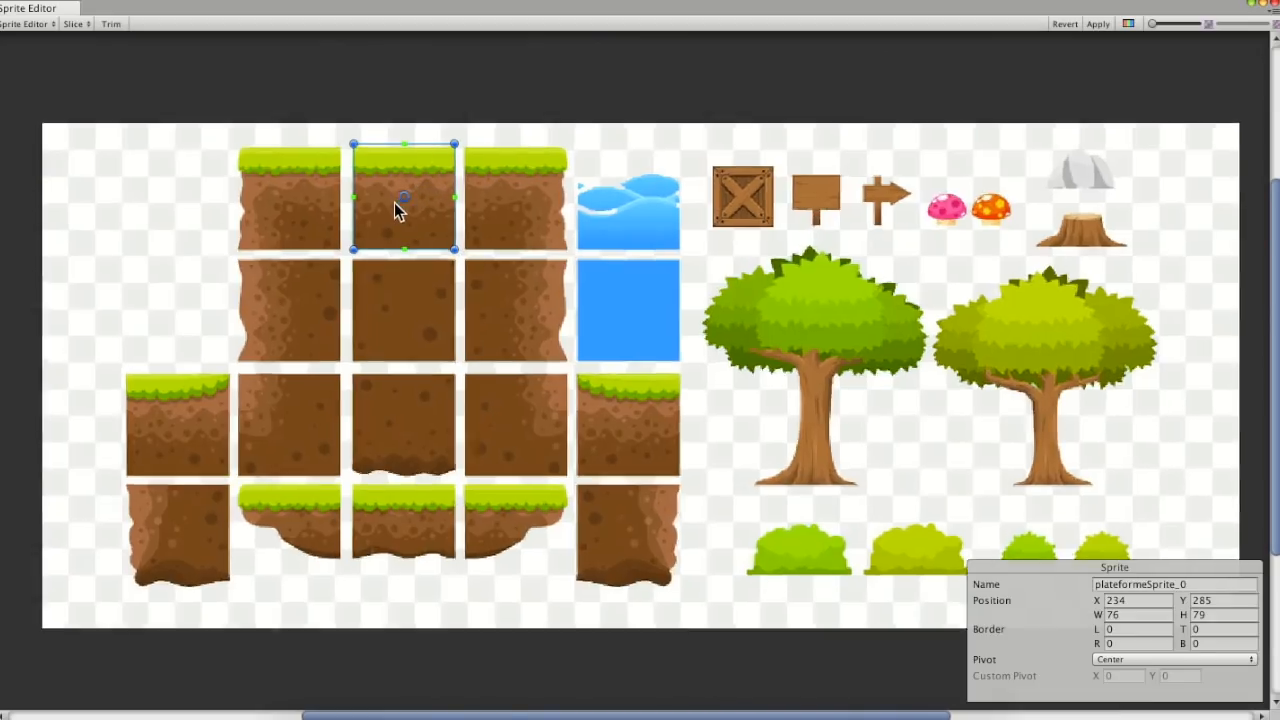
pyautogui.scroll(5, 394, 202)
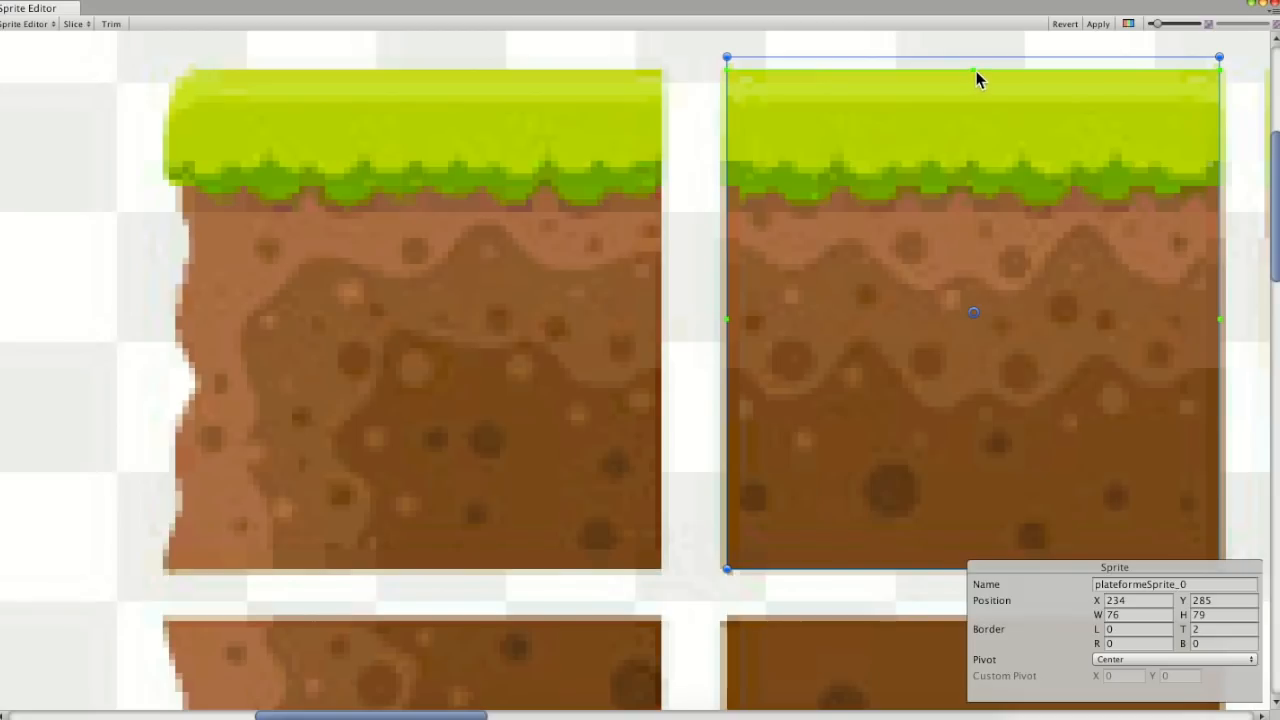
pyautogui.moveTo(1006, 58); pyautogui.dragTo(1009, 74)
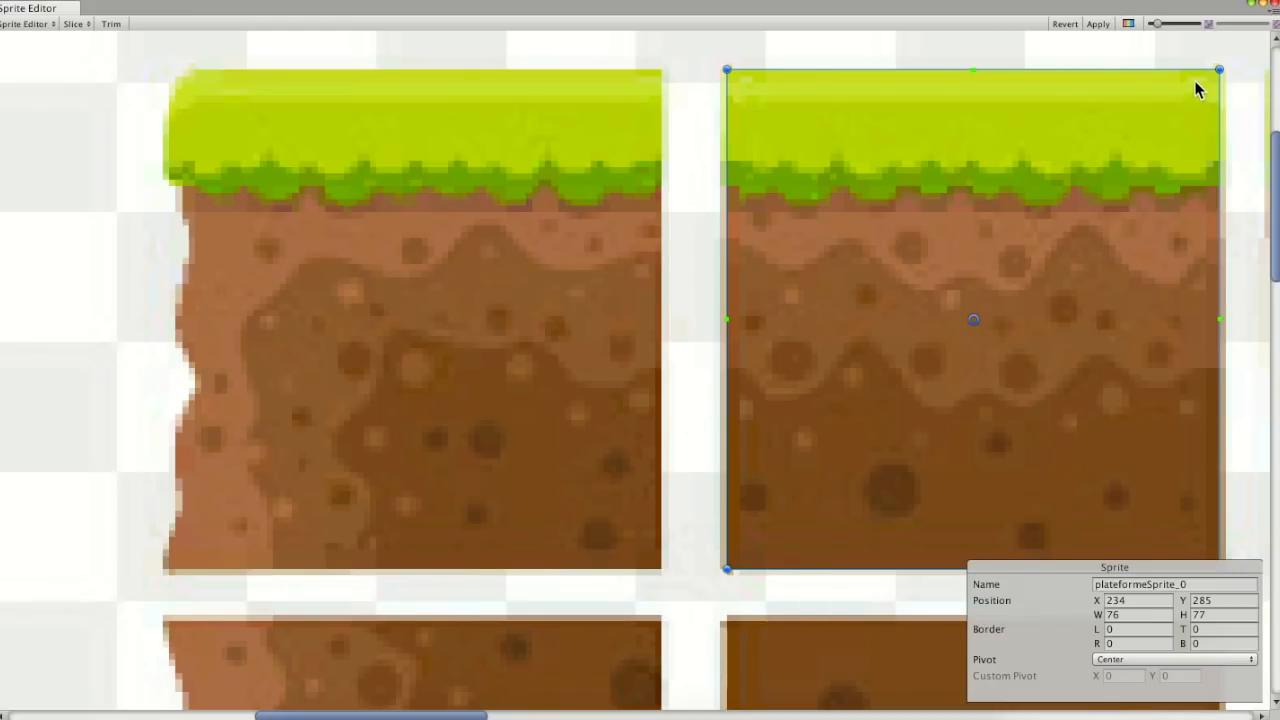
pyautogui.click(1106, 28)
pyautogui.click(1273, 8)
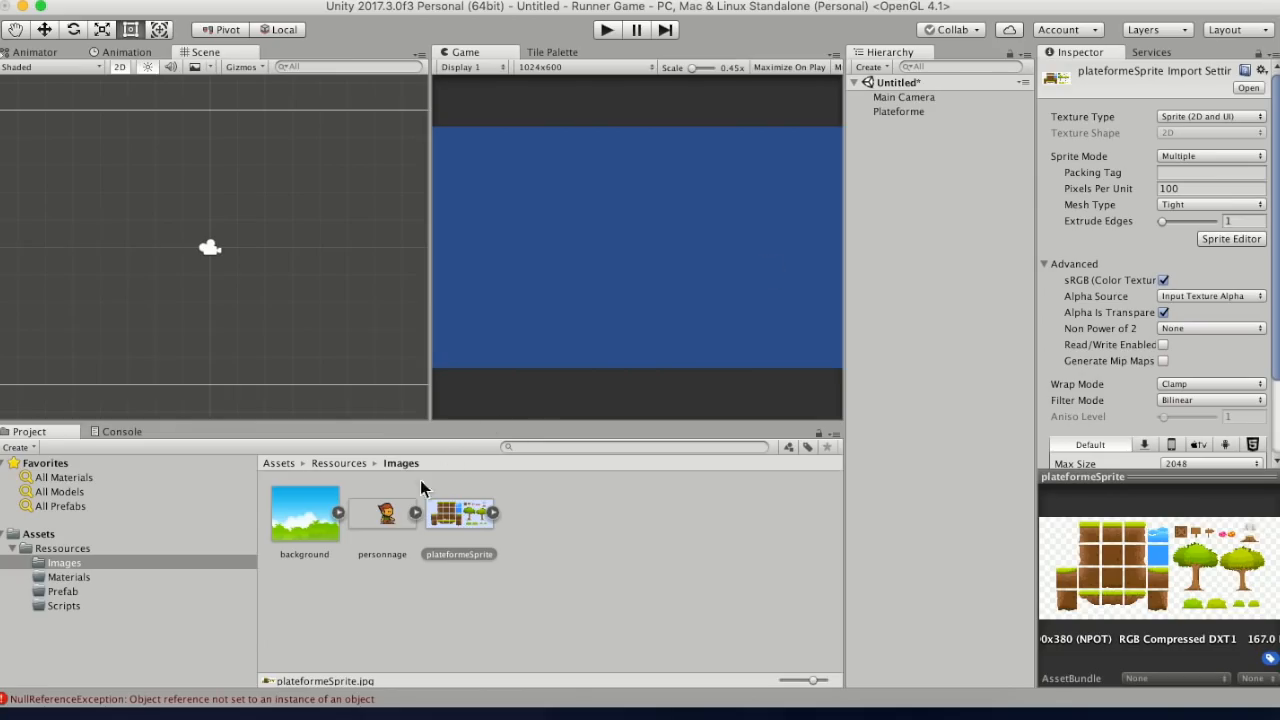
# - Assign the sliced plateformeSprite_0 tile as the sprite of the Plateforme object
pyautogui.click(494, 514)
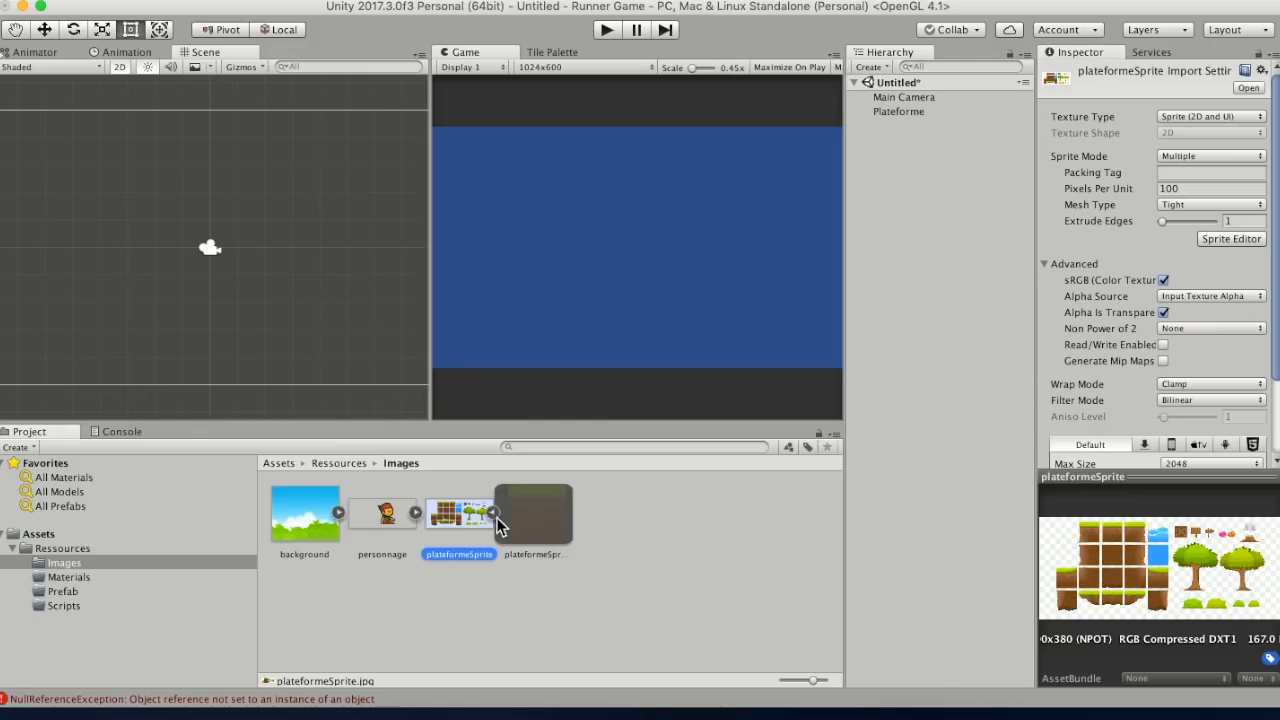
pyautogui.click(532, 524)
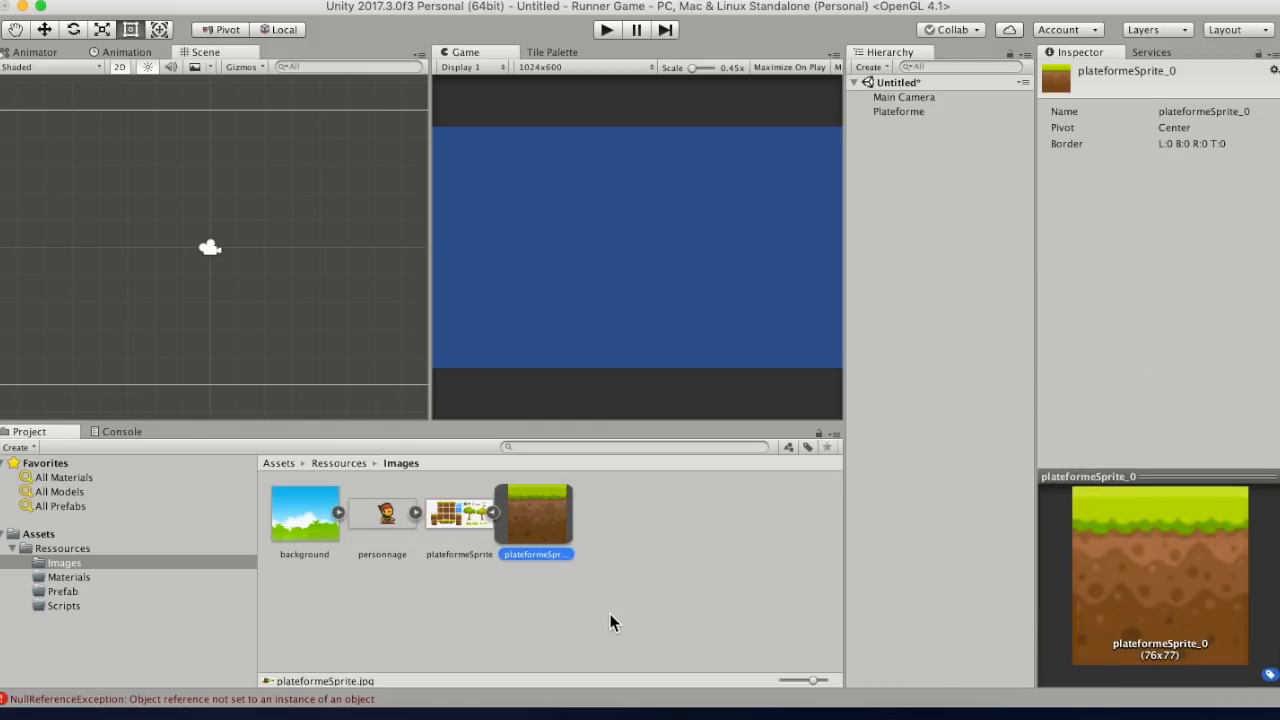
pyautogui.click(912, 112)
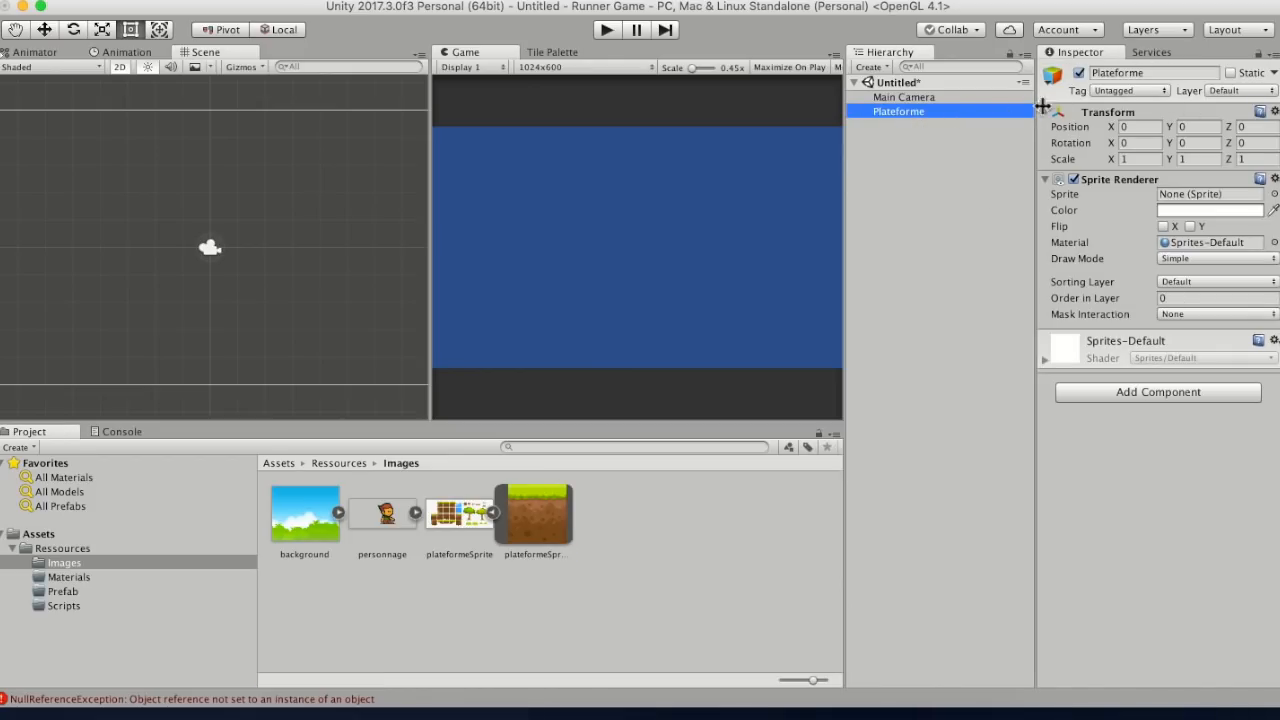
pyautogui.moveTo(513, 507); pyautogui.dragTo(1192, 193)
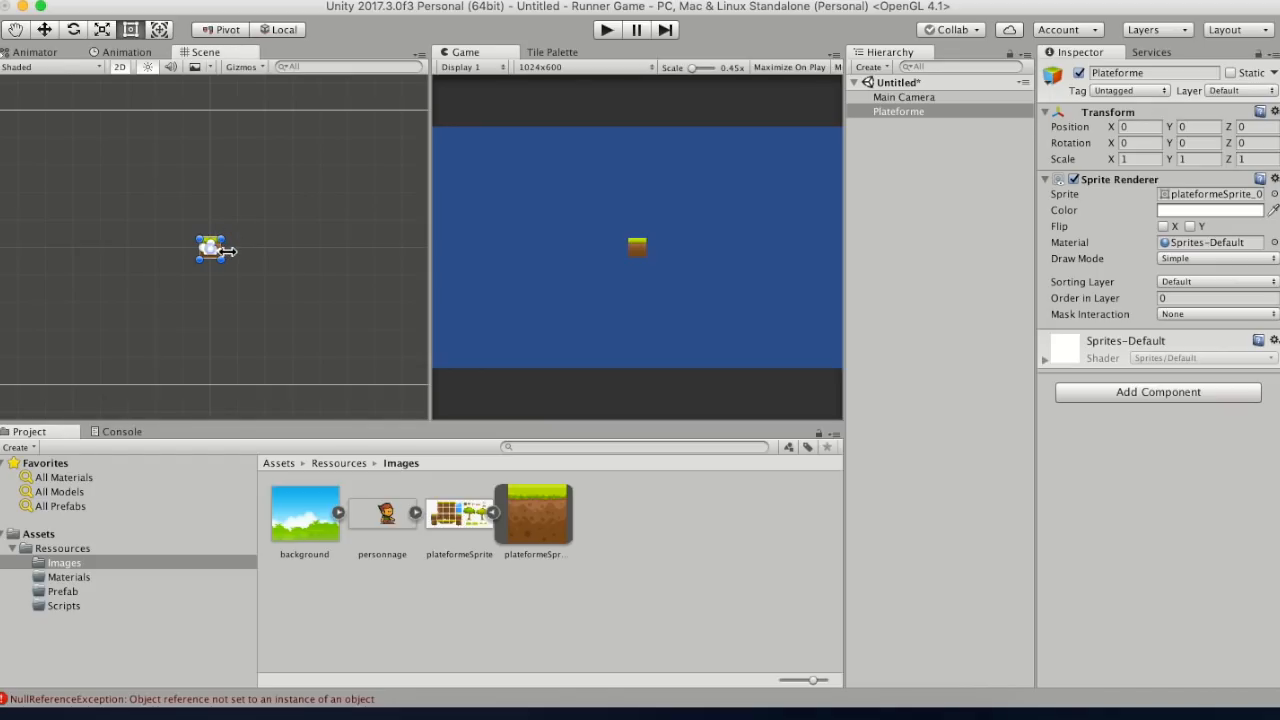
# - Stretch Plateforme to a scale of about 8.05 by 3.13 and set its Draw Mode to Tiled with Adaptive Tile Mode
pyautogui.moveTo(226, 252); pyautogui.dragTo(260, 259)
pyautogui.click(331, 388)
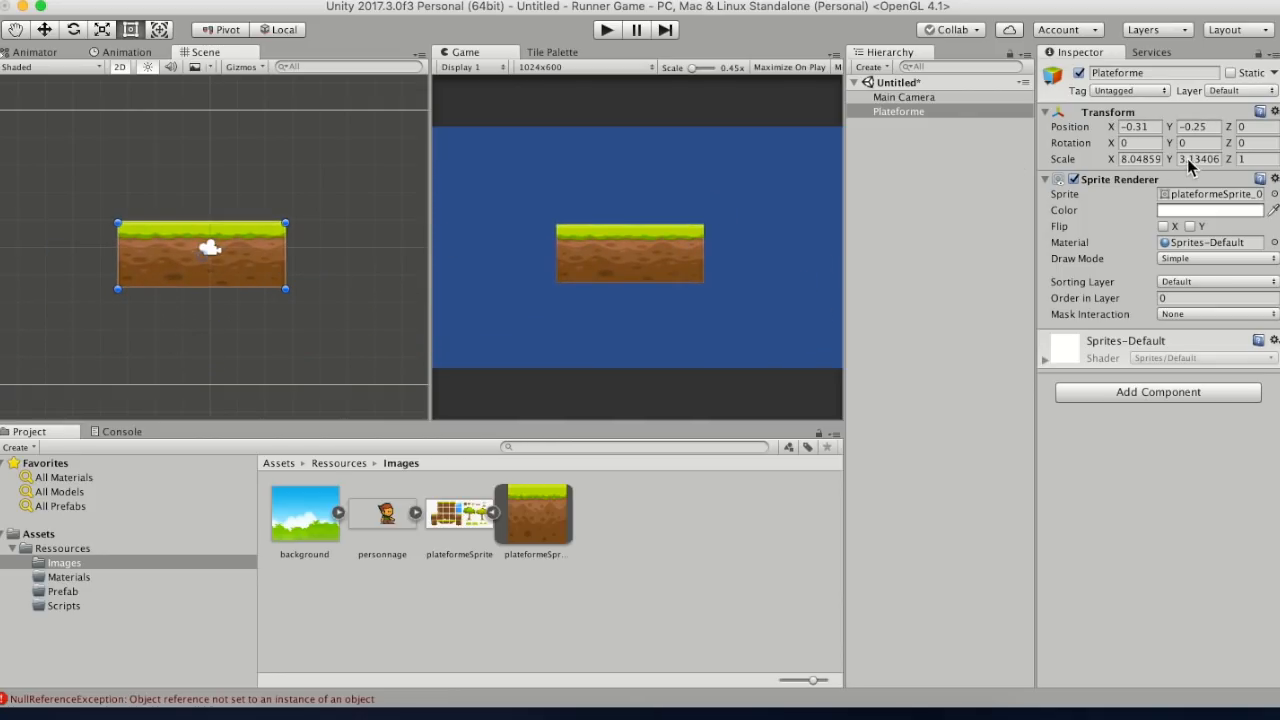
pyautogui.click(1200, 257)
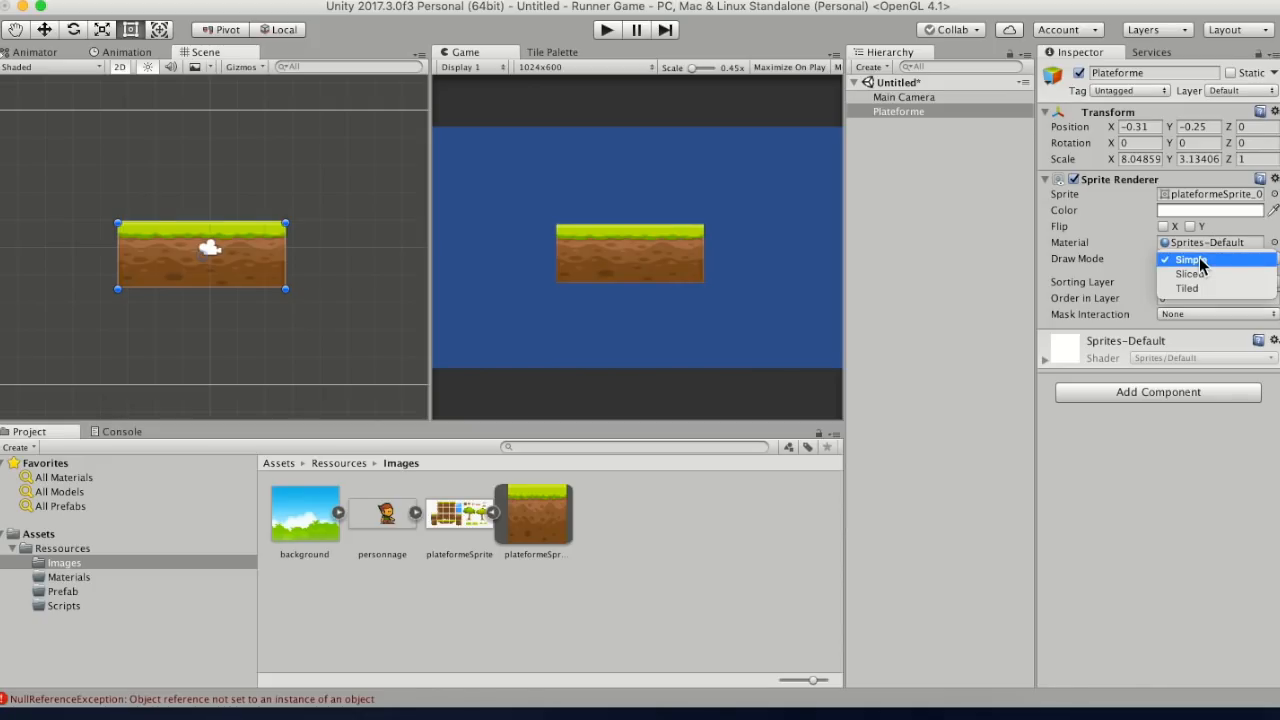
pyautogui.click(1204, 287)
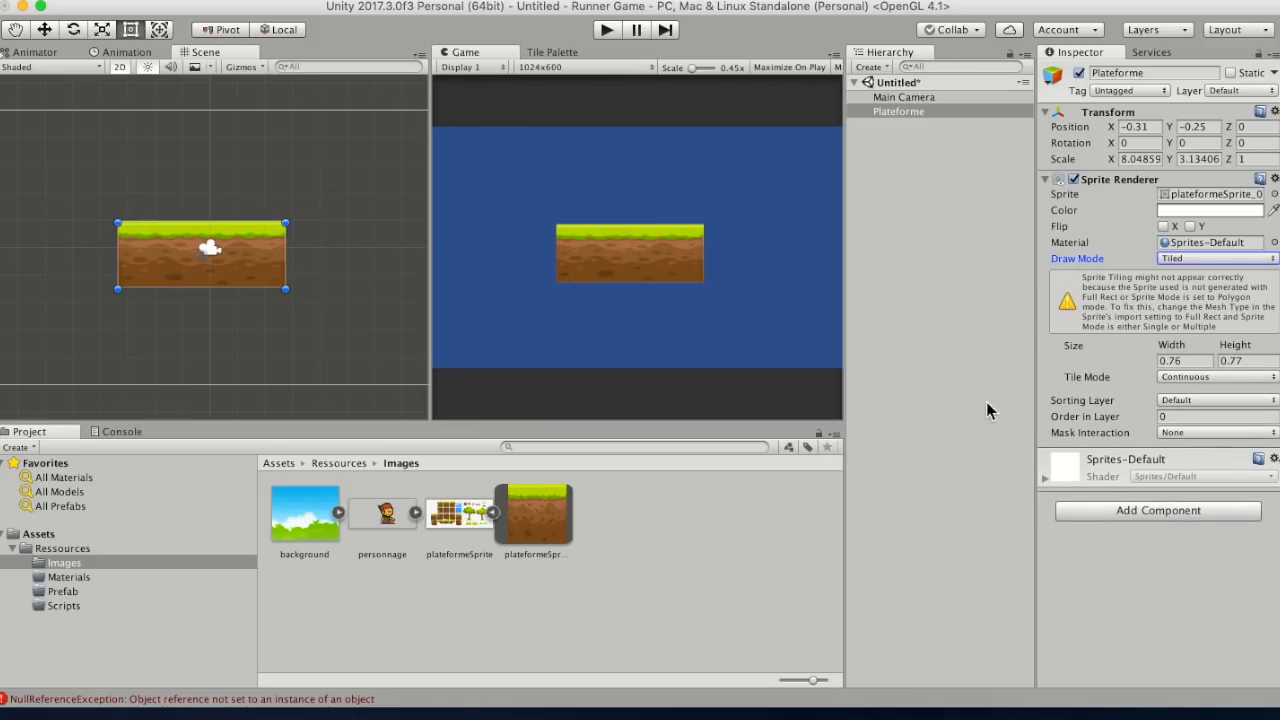
pyautogui.click(1214, 378)
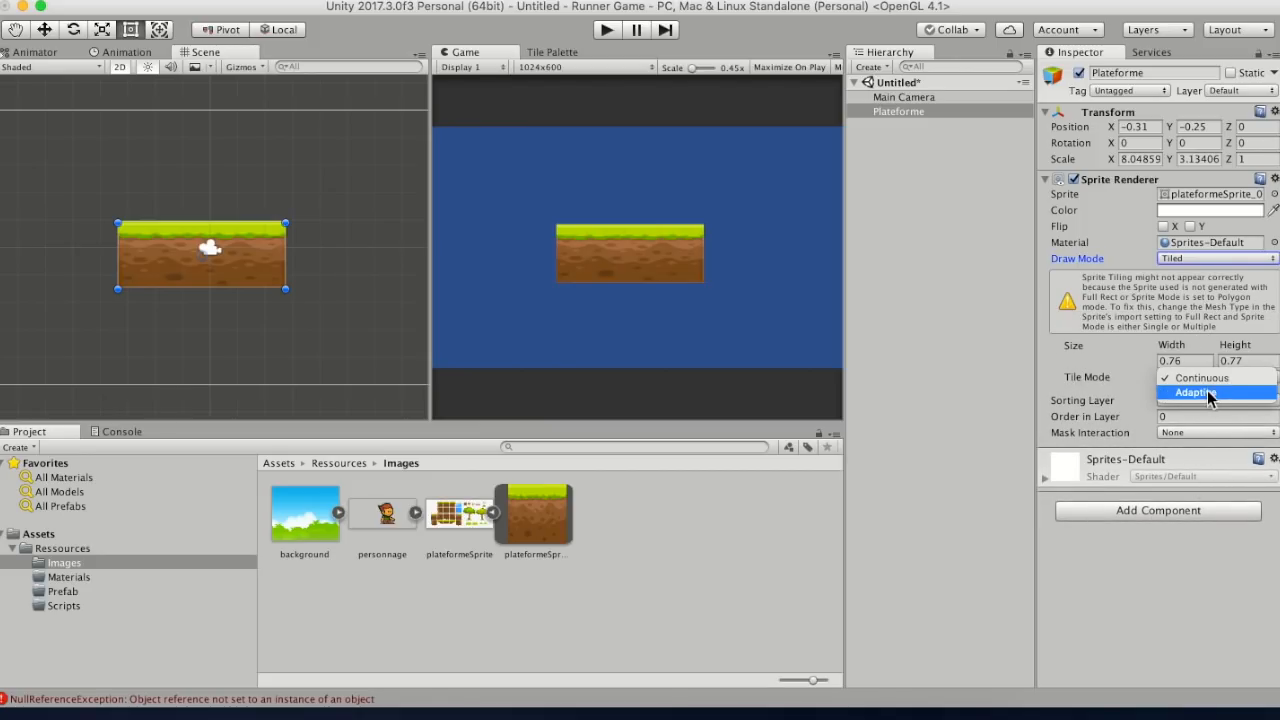
pyautogui.click(1207, 395)
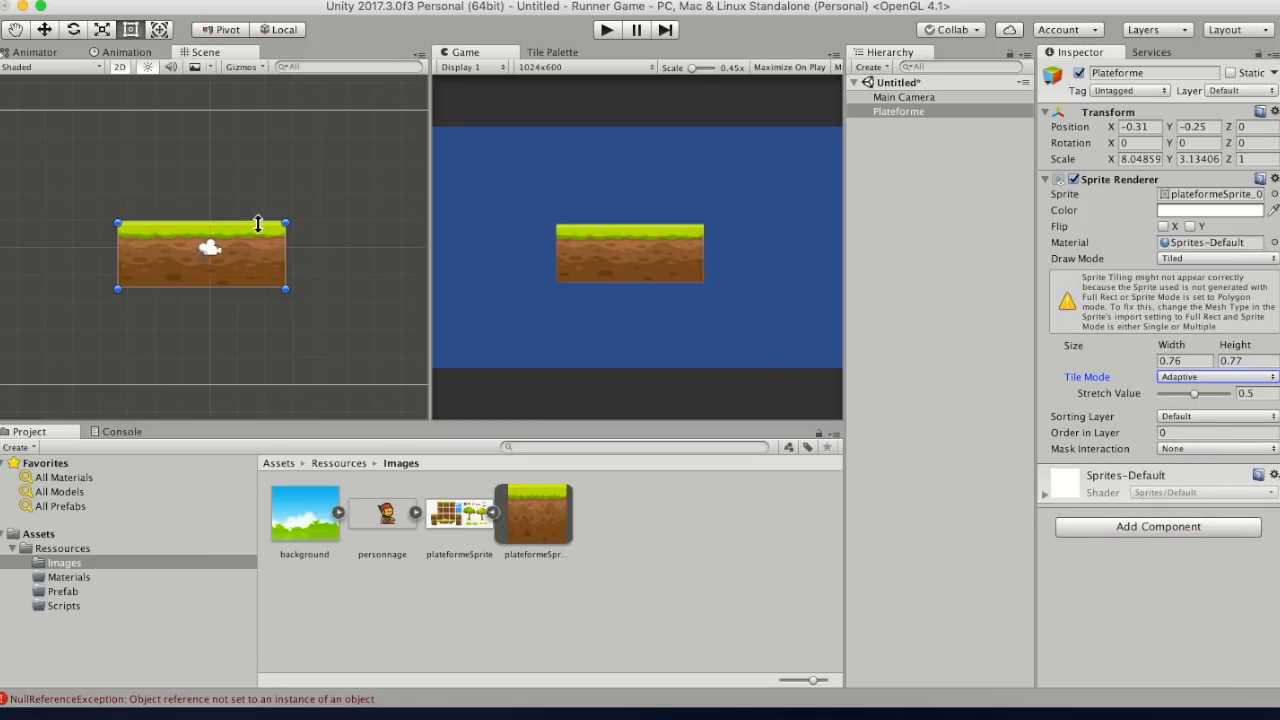
# - Adjust Plateforme's tiled height to about 0.83 and set its X and Y scale to 2
pyautogui.moveTo(260, 223); pyautogui.dragTo(260, 262)
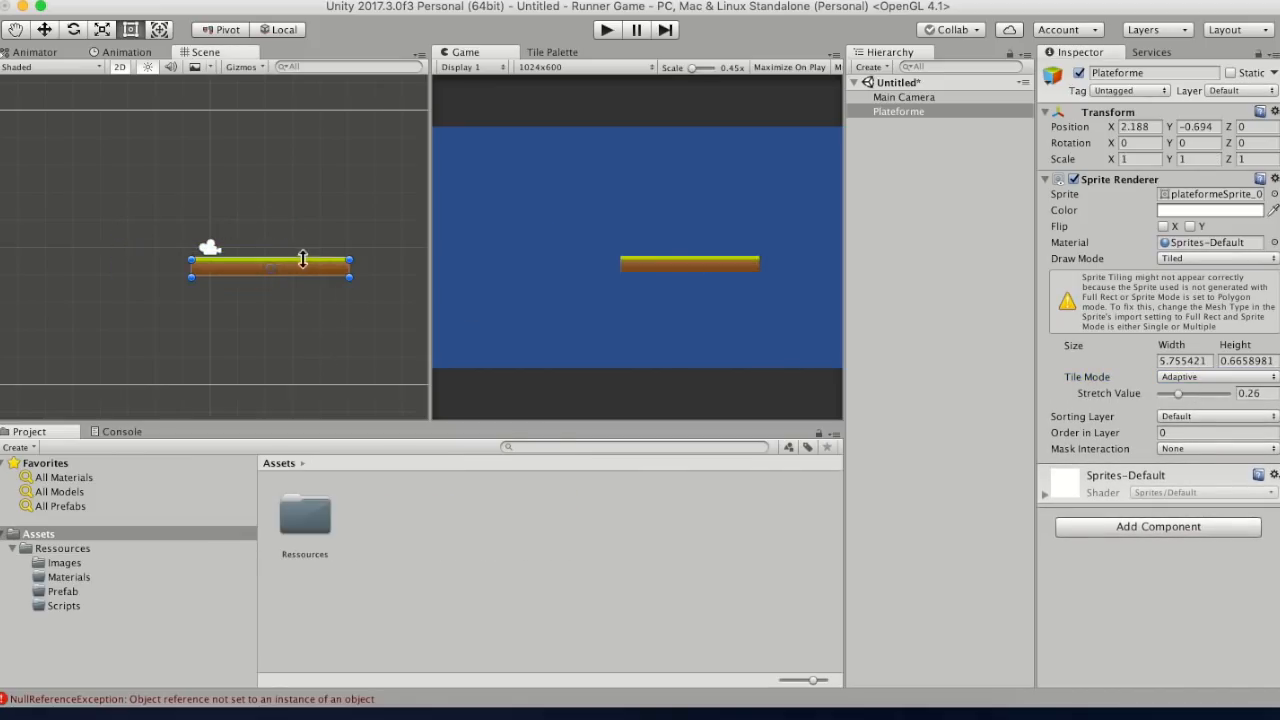
pyautogui.moveTo(306, 257); pyautogui.dragTo(271, 302)
pyautogui.click(1127, 160)
pyautogui.write('2')
pyautogui.press('Tab')
pyautogui.write('2')
# - Move Plateforme to the lower-left edge of the camera frame, at a Y position of about -4.23
pyautogui.moveTo(360, 294); pyautogui.dragTo(206, 374)
pyautogui.moveTo(311, 275); pyautogui.dragTo(279, 230, button='middle')
pyautogui.scroll(-5, 355, 249)
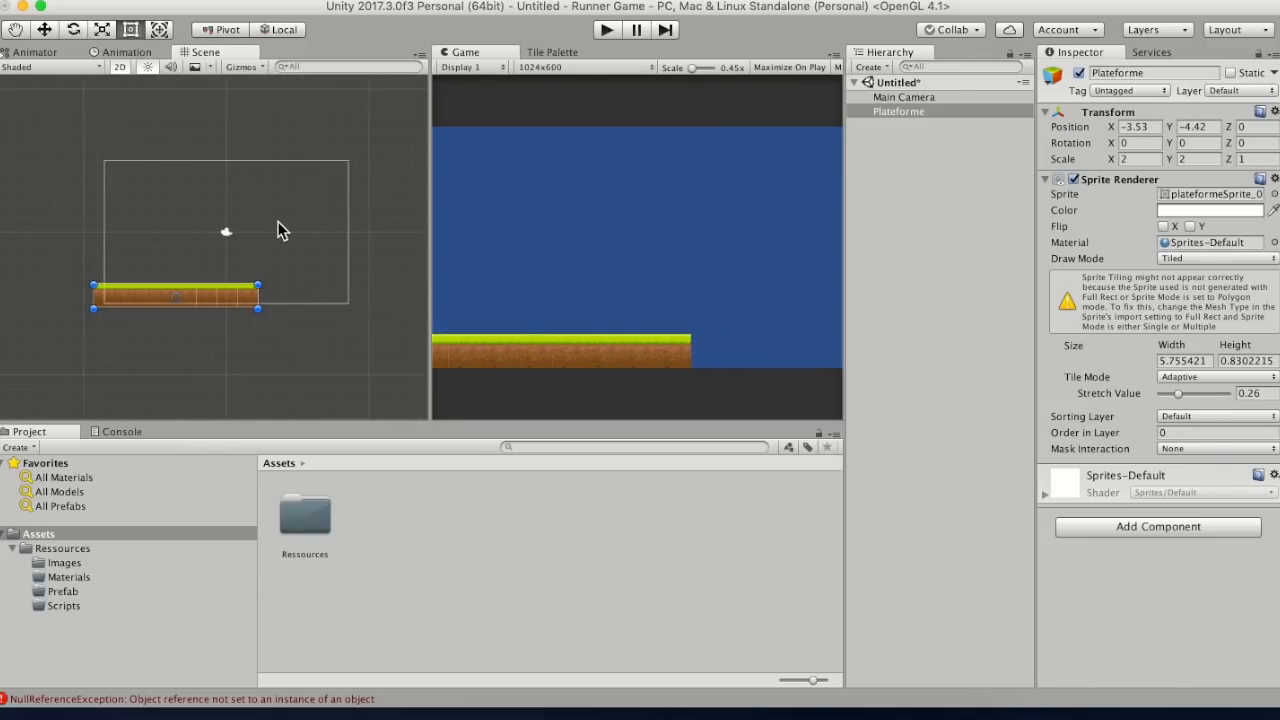
pyautogui.moveTo(240, 300)
pyautogui.mouseDown()
pyautogui.moveTo(242, 289)
pyautogui.moveTo(247, 299)
pyautogui.mouseUp()
pyautogui.moveTo(316, 340); pyautogui.dragTo(234, 309, button='middle')
# - Extend Plateforme far beyond the right side of the camera frame to a tiled width of about 26.28, and check its length
pyautogui.moveTo(205, 283); pyautogui.dragTo(786, 309)
pyautogui.moveTo(329, 206); pyautogui.dragTo(246, 250, button='middle')
pyautogui.moveTo(325, 250); pyautogui.dragTo(2, 192, button='middle')
pyautogui.moveTo(196, 184); pyautogui.dragTo(429, 231, button='middle')
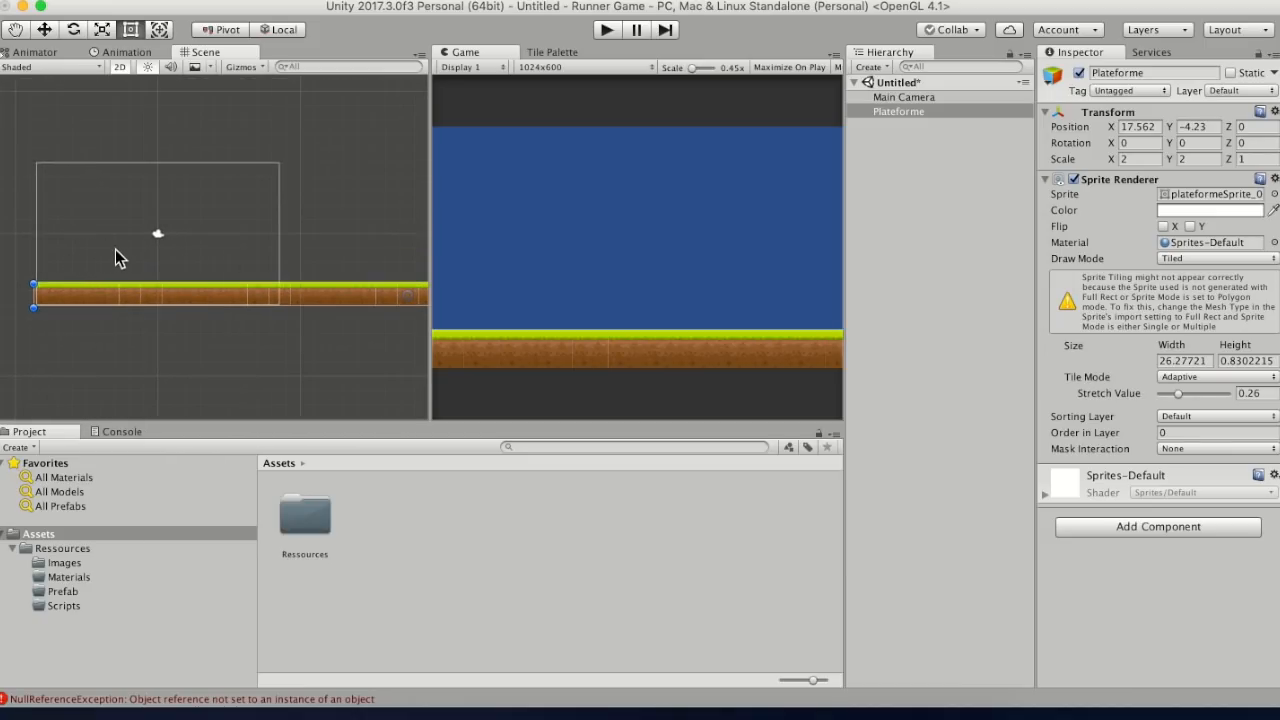
pyautogui.click(272, 273)
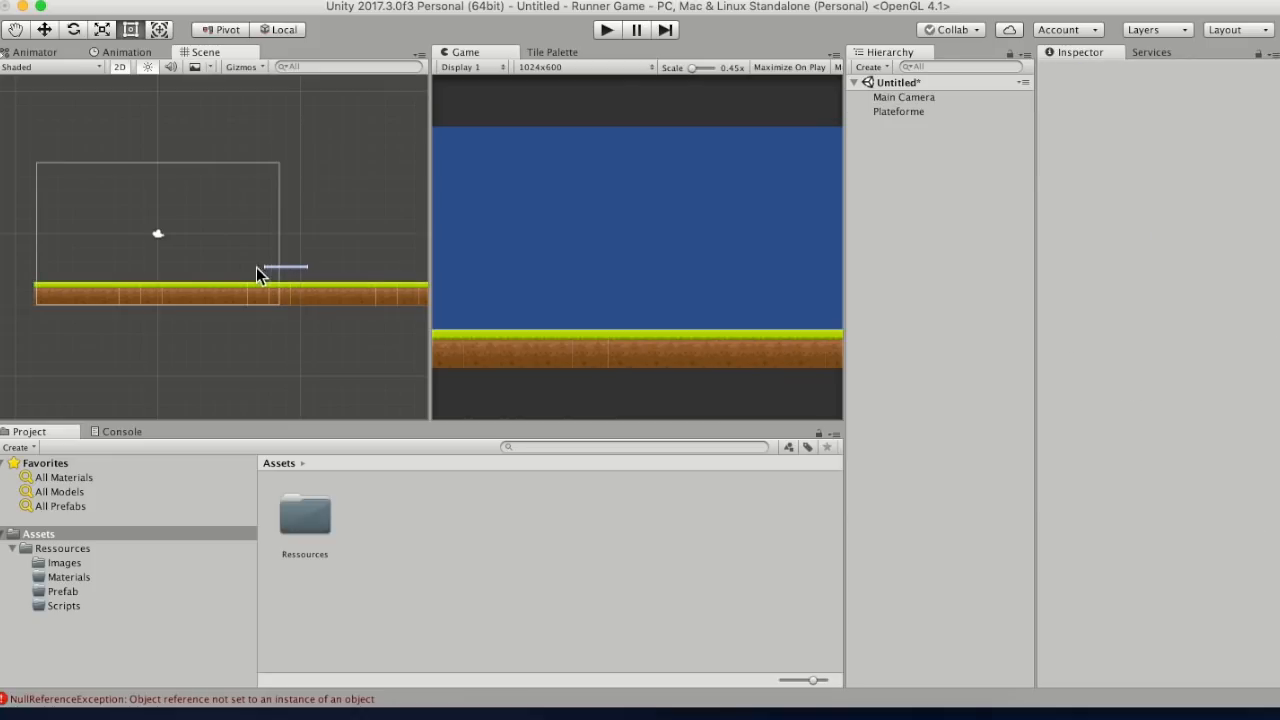
pyautogui.moveTo(228, 271); pyautogui.dragTo(2, 247, button='middle')
pyautogui.moveTo(200, 243); pyautogui.dragTo(430, 214, button='middle')
pyautogui.moveTo(142, 217); pyautogui.dragTo(243, 289, button='middle')
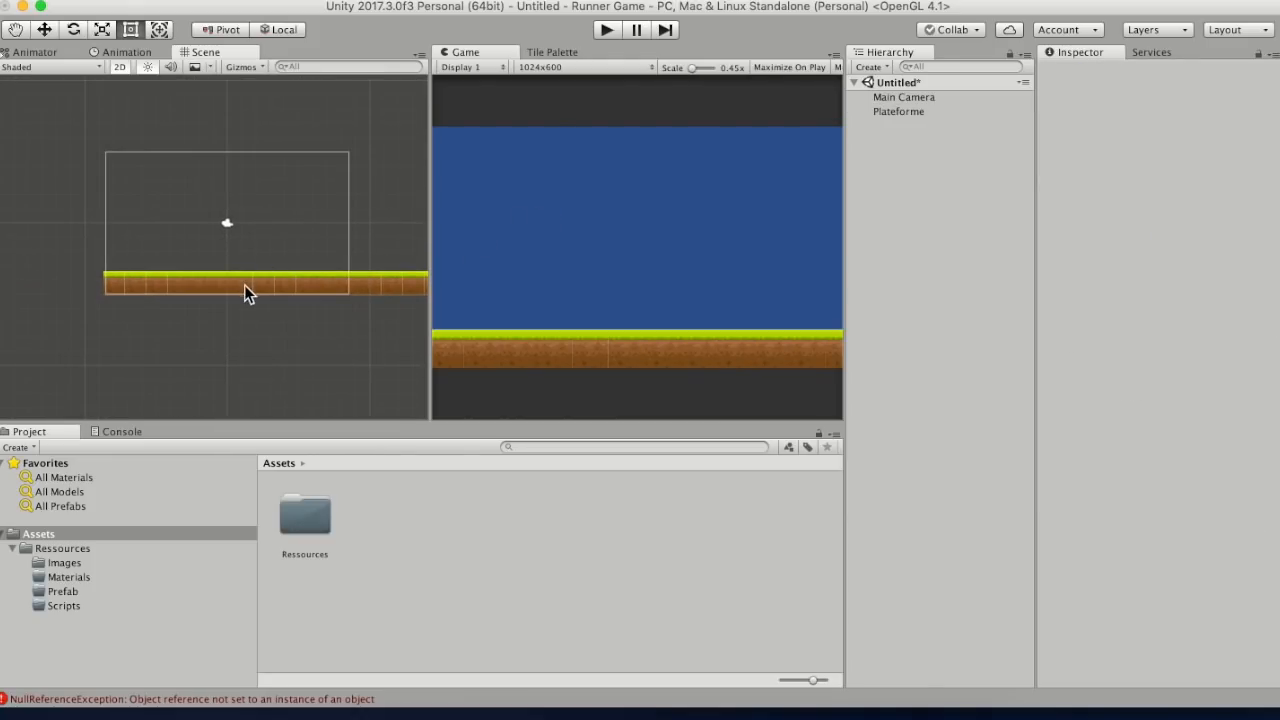
# - Add a Box Collider 2D component to the Plateforme object
pyautogui.click(245, 285)
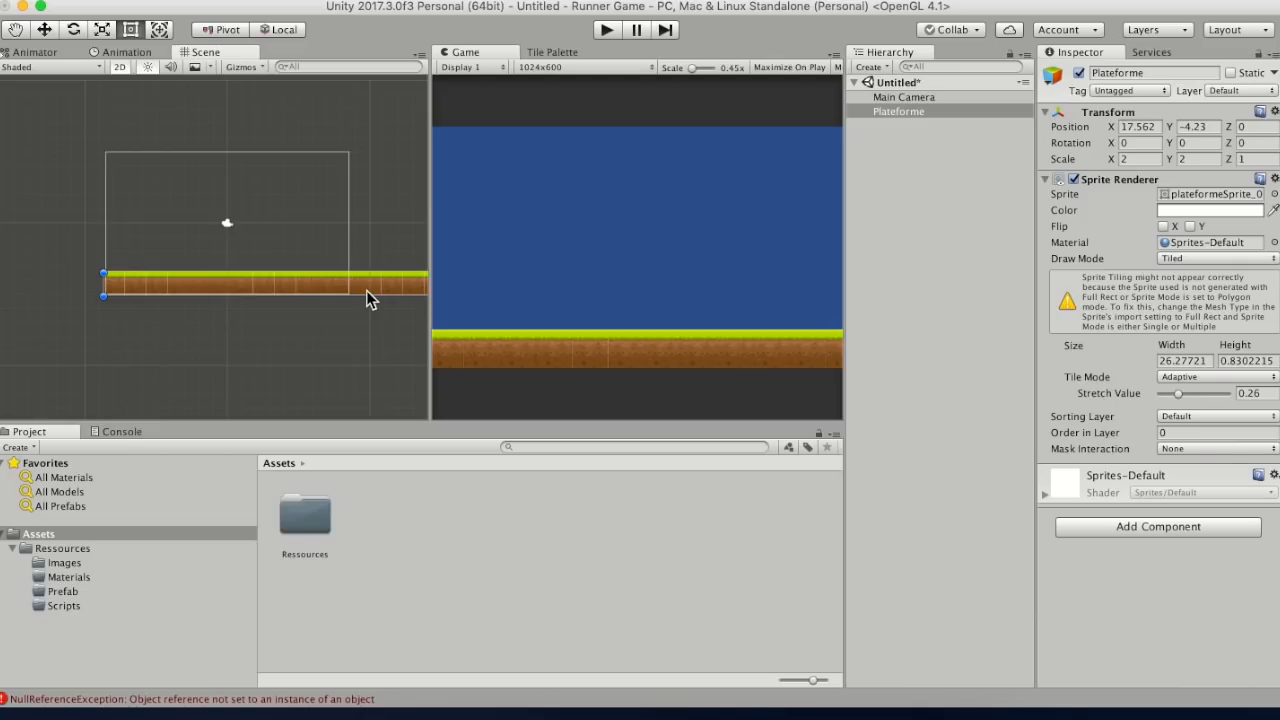
pyautogui.click(1175, 527)
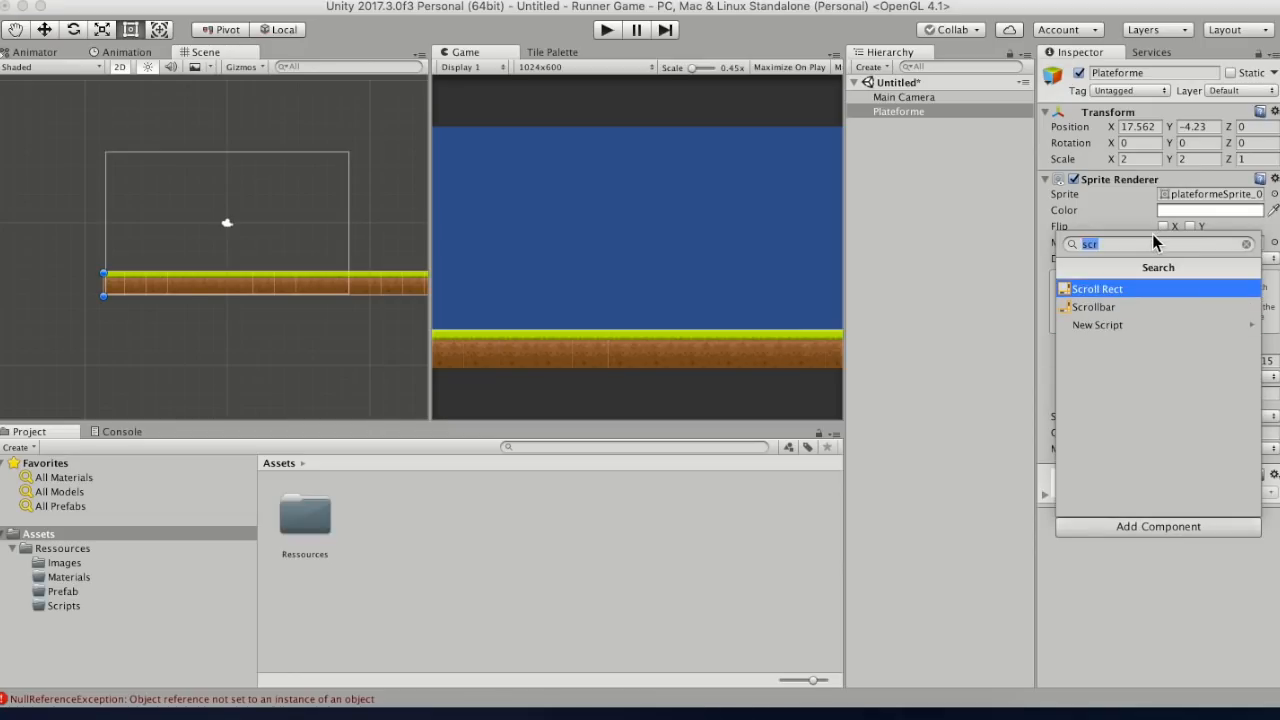
pyautogui.press('BackSpace')
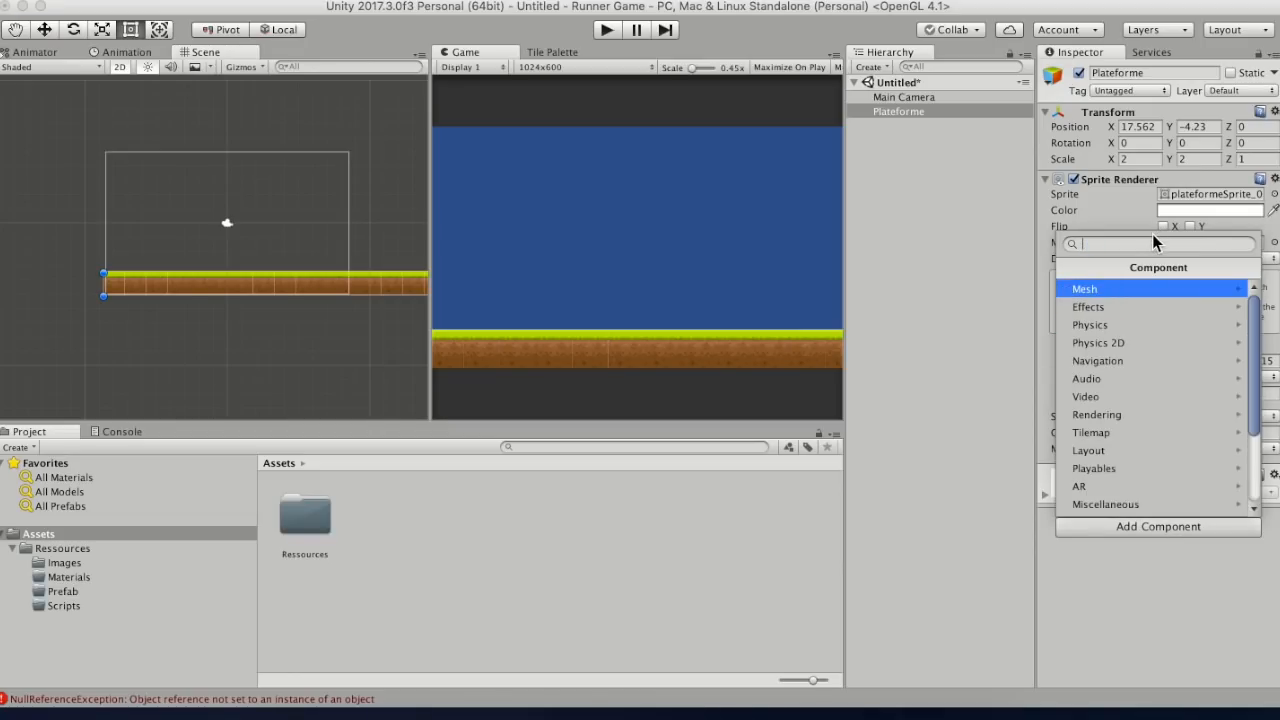
pyautogui.click(1137, 524)
pyautogui.click(1137, 524)
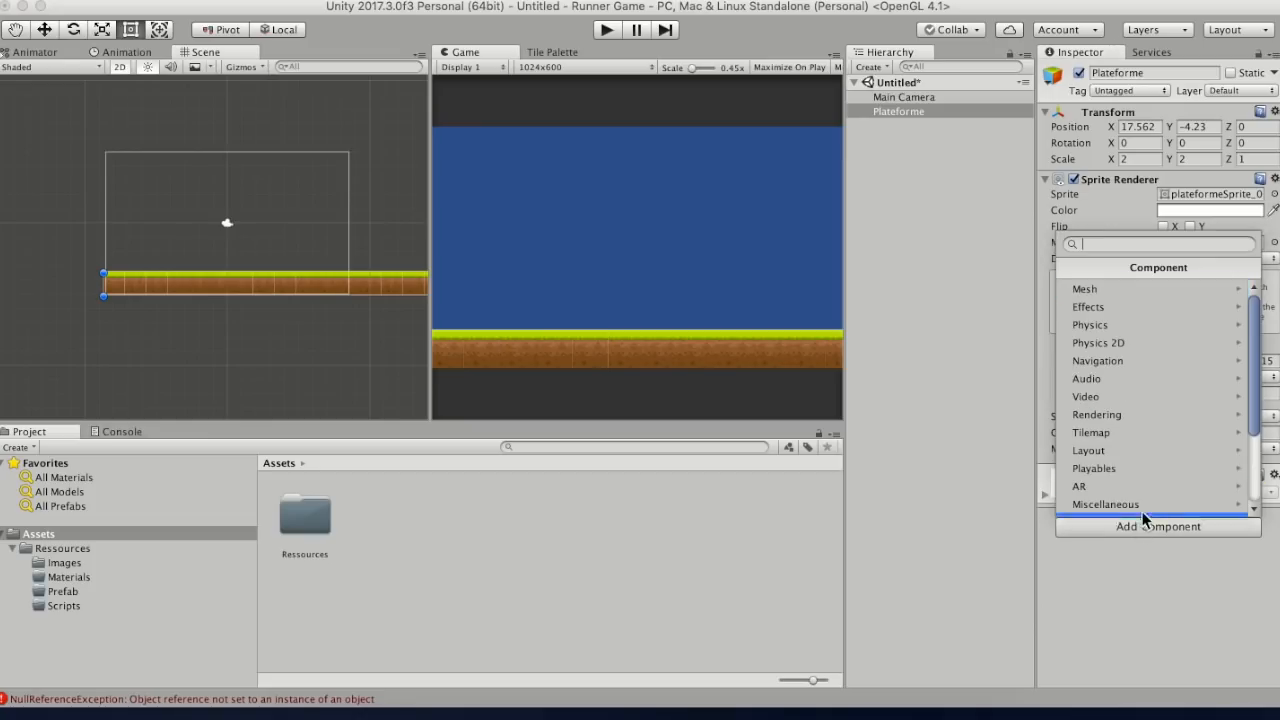
pyautogui.click(1137, 344)
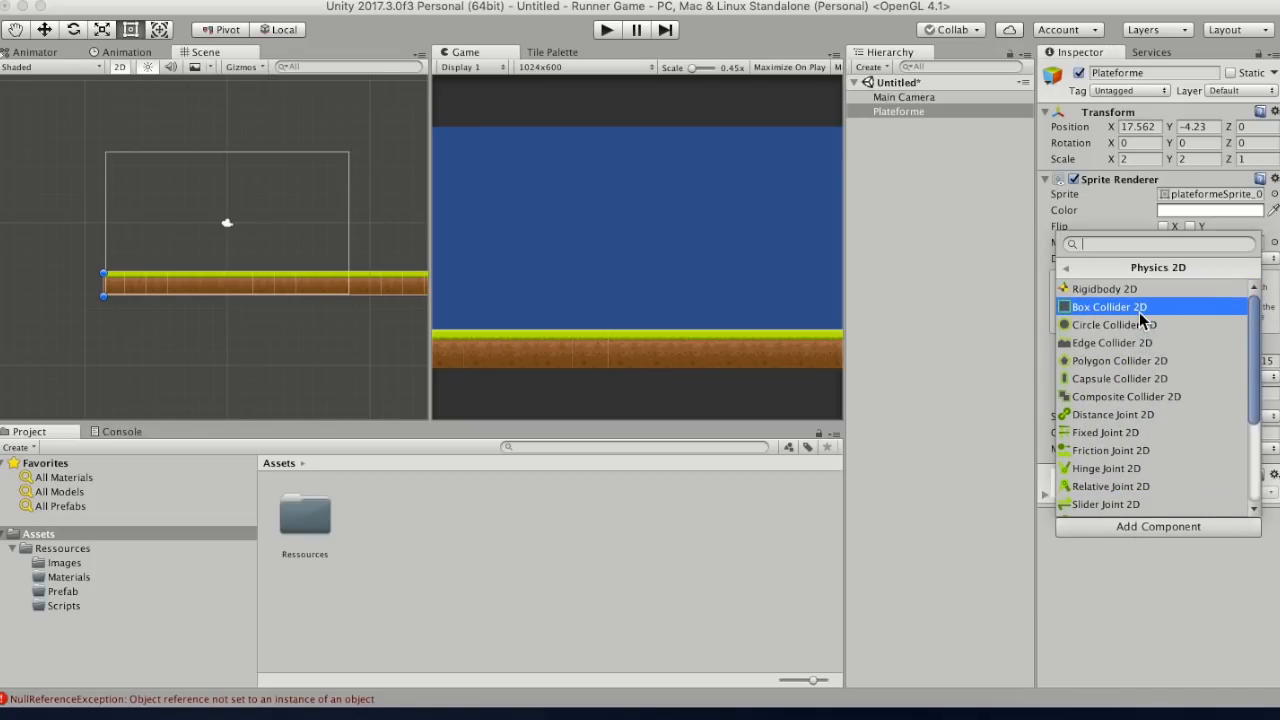
pyautogui.click(1139, 312)
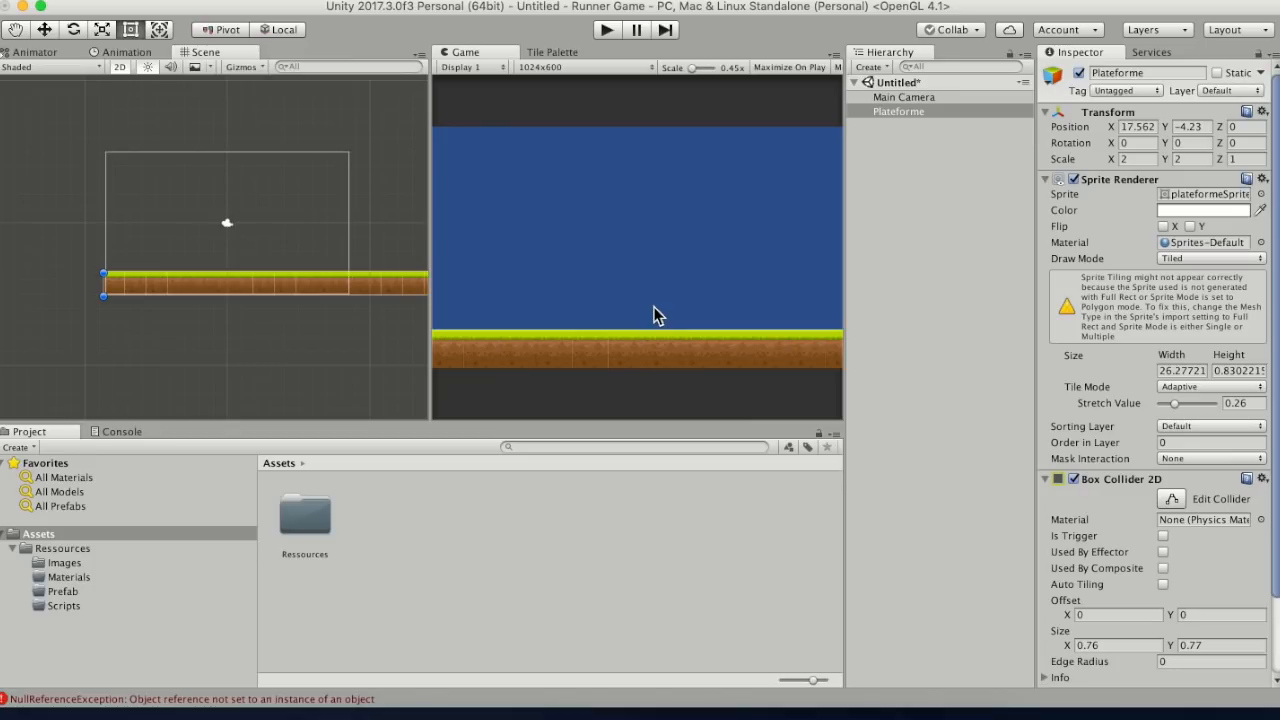
# - Widen the Scene view and stretch Plateforme's box collider to both ends of the platform, to a width of about 26.28
pyautogui.scroll(5, 207, 207)
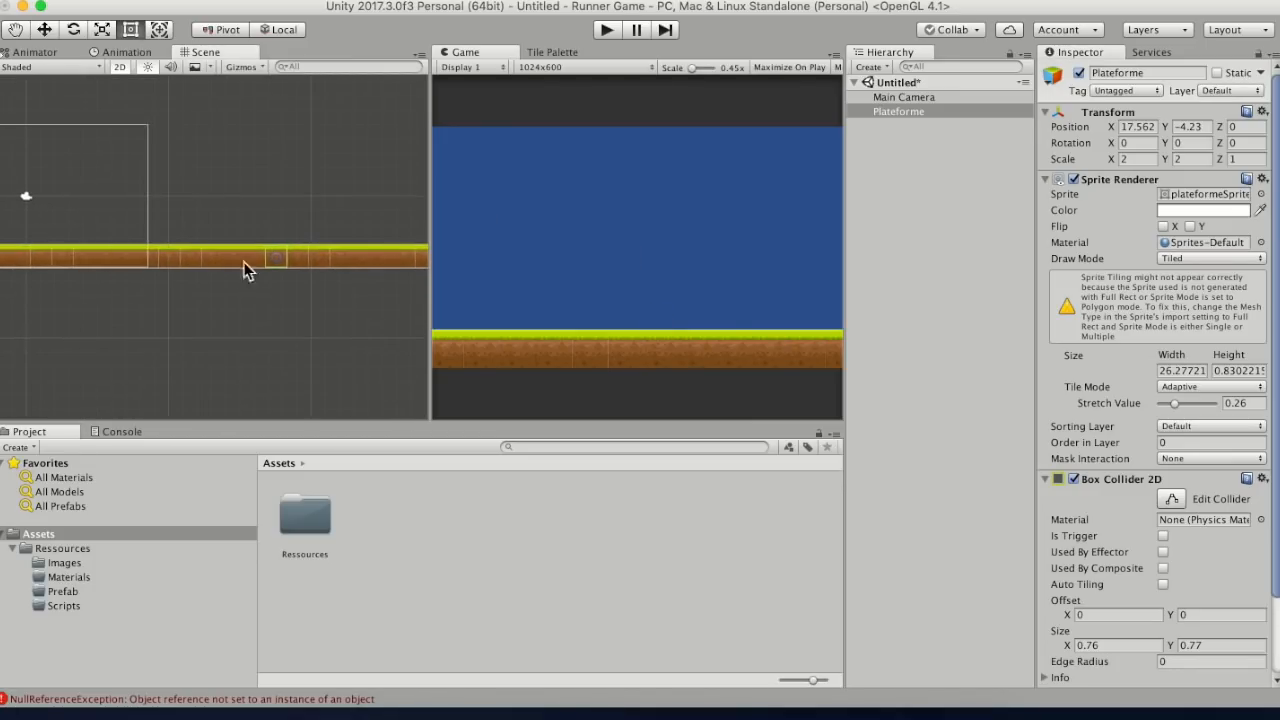
pyautogui.scroll(2, 309, 265)
pyautogui.moveTo(437, 211); pyautogui.dragTo(662, 220)
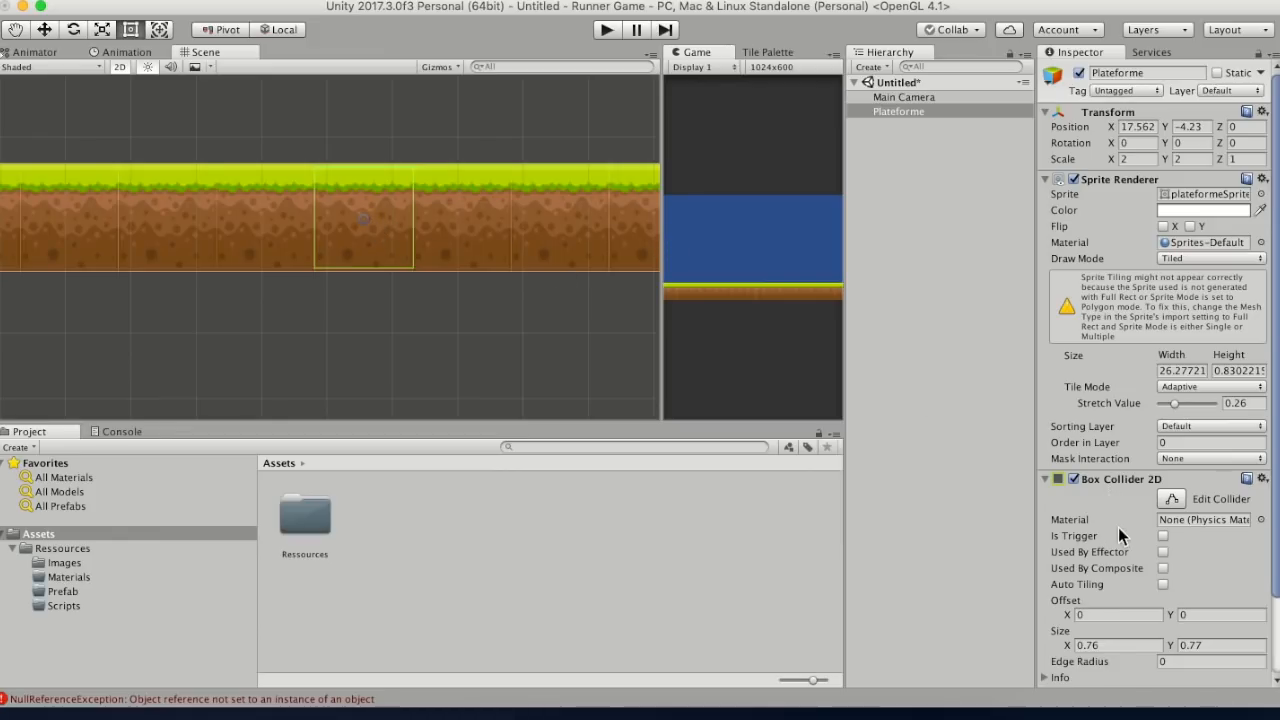
pyautogui.click(1173, 500)
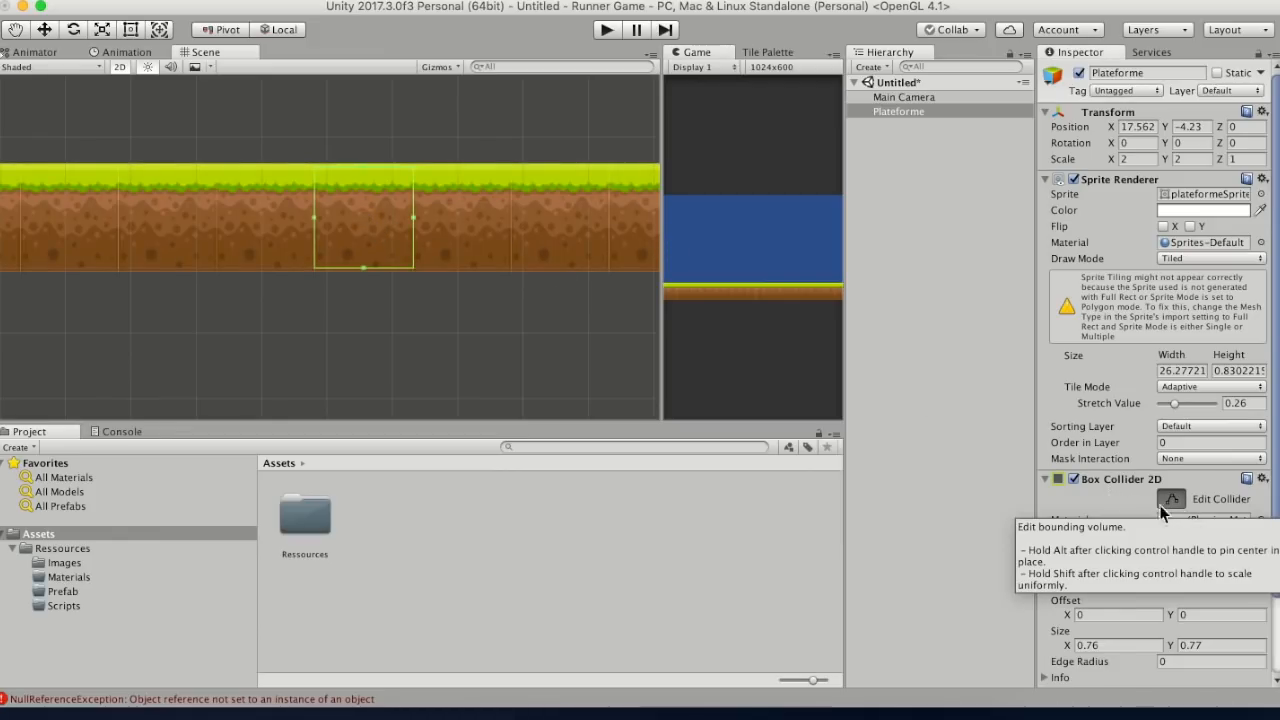
pyautogui.scroll(-2, 330, 300)
pyautogui.moveTo(325, 262); pyautogui.dragTo(10, 264)
pyautogui.scroll(-2, 443, 400)
pyautogui.scroll(-2, 414, 351)
pyautogui.moveTo(333, 311); pyautogui.dragTo(77, 316)
pyautogui.moveTo(474, 390); pyautogui.dragTo(74, 393, button='middle')
pyautogui.moveTo(119, 315); pyautogui.dragTo(535, 317)
pyautogui.moveTo(263, 361); pyautogui.dragTo(373, 393, button='middle')
# - Adjust the top edge of Plateforme's box collider near the grass surface, to a collider height of about 0.77
pyautogui.scroll(8, 369, 334)
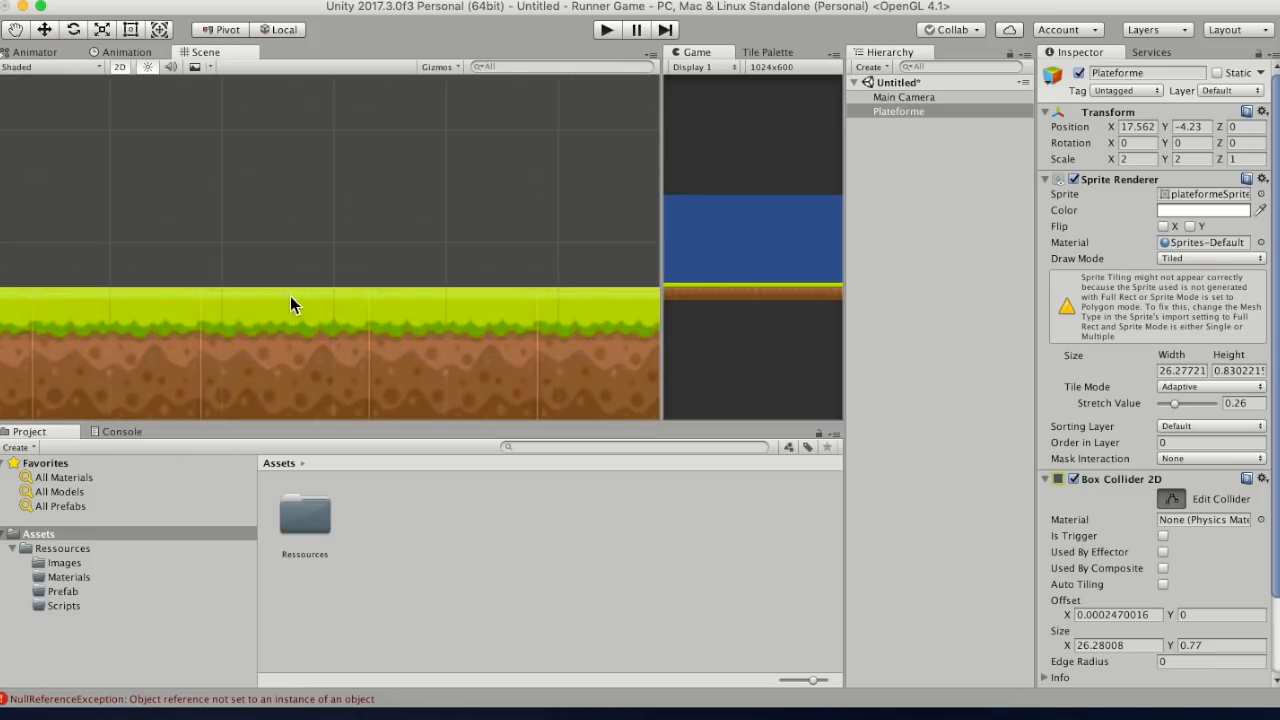
pyautogui.moveTo(292, 293); pyautogui.dragTo(297, 288)
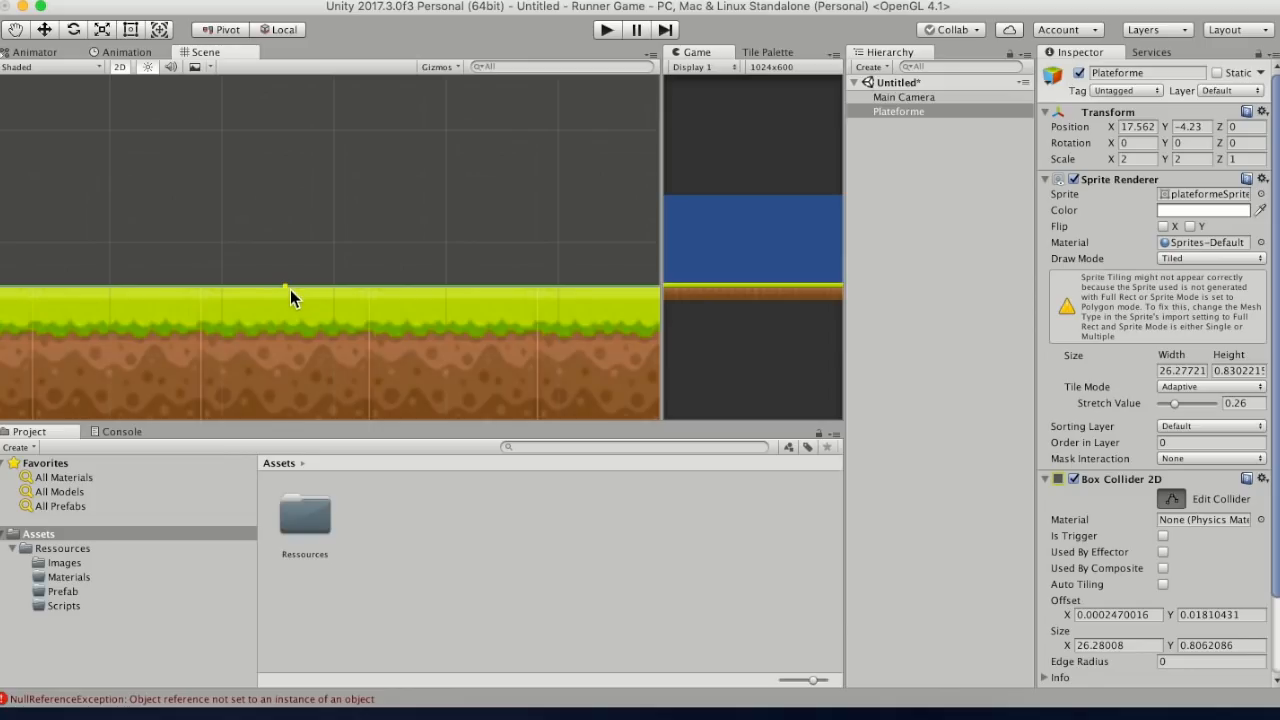
pyautogui.moveTo(287, 289); pyautogui.dragTo(279, 299)
# - Examine how the box collider fits Plateforme's surface and edges along the platform
pyautogui.scroll(-5, 284, 248)
pyautogui.moveTo(238, 248); pyautogui.dragTo(480, 274, button='middle')
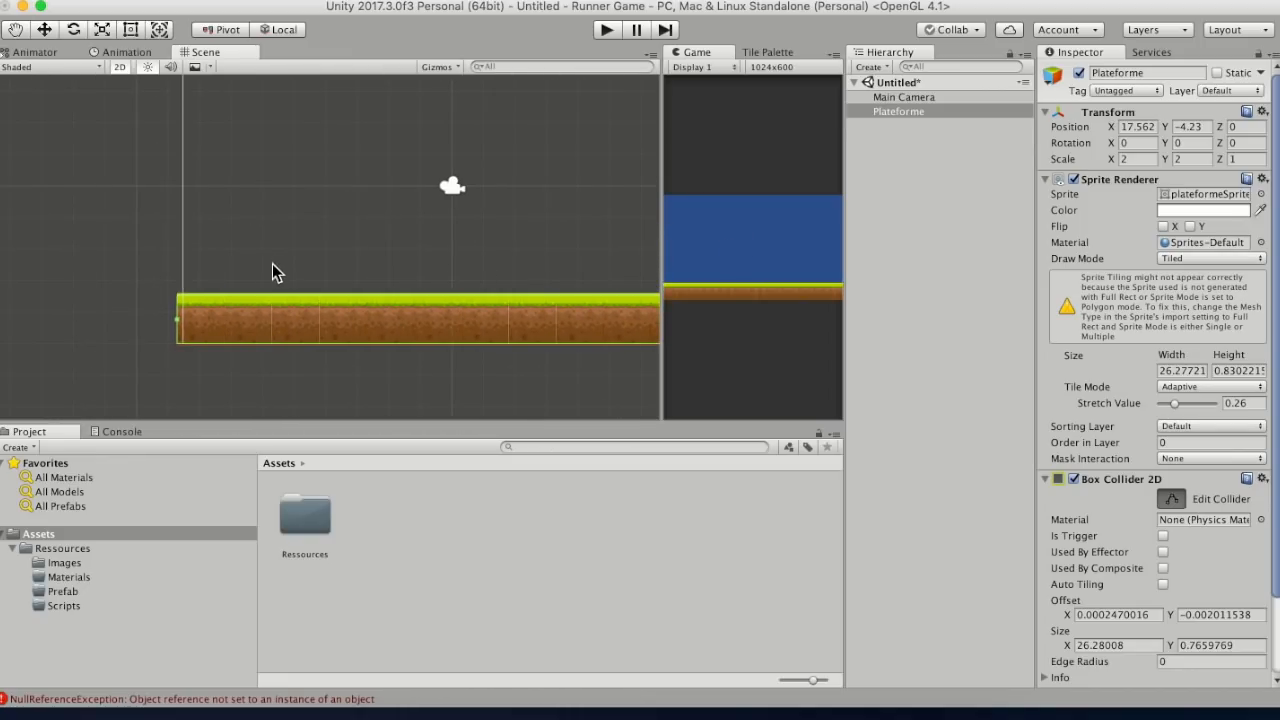
pyautogui.scroll(6, 204, 317)
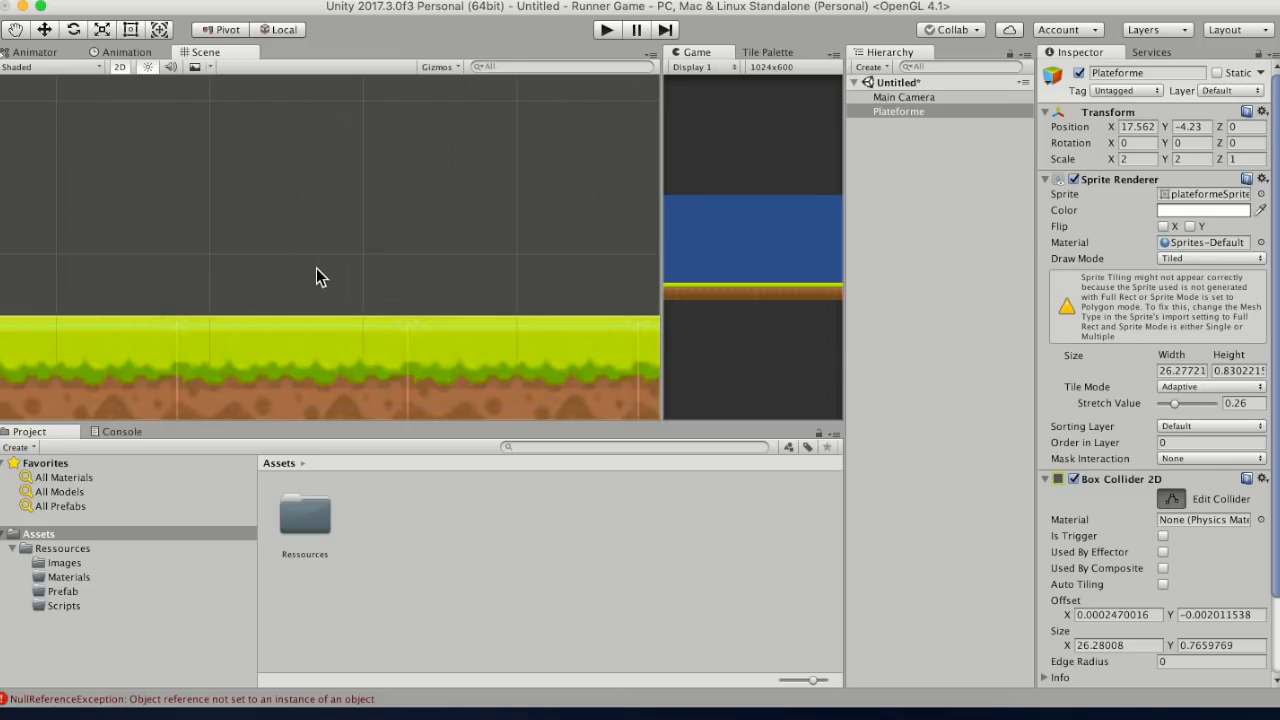
pyautogui.scroll(-4, 295, 280)
pyautogui.scroll(-3, 377, 286)
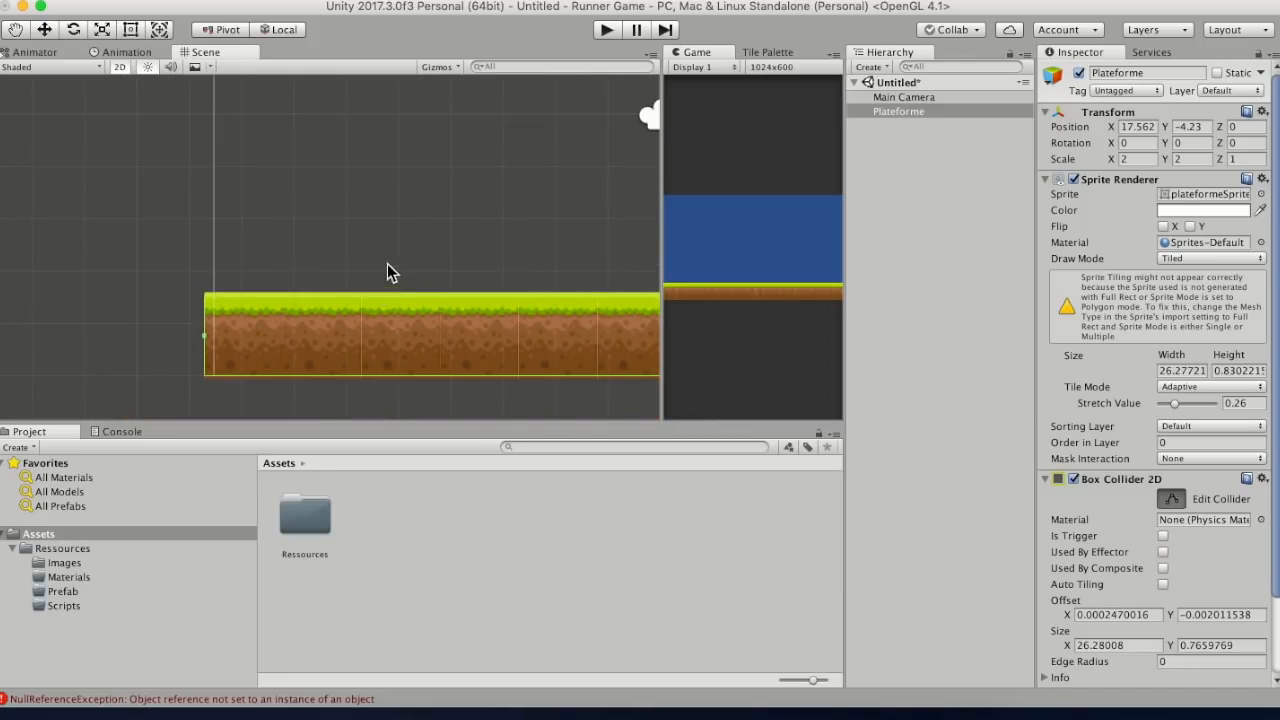
pyautogui.moveTo(386, 271); pyautogui.dragTo(149, 260, button='middle')
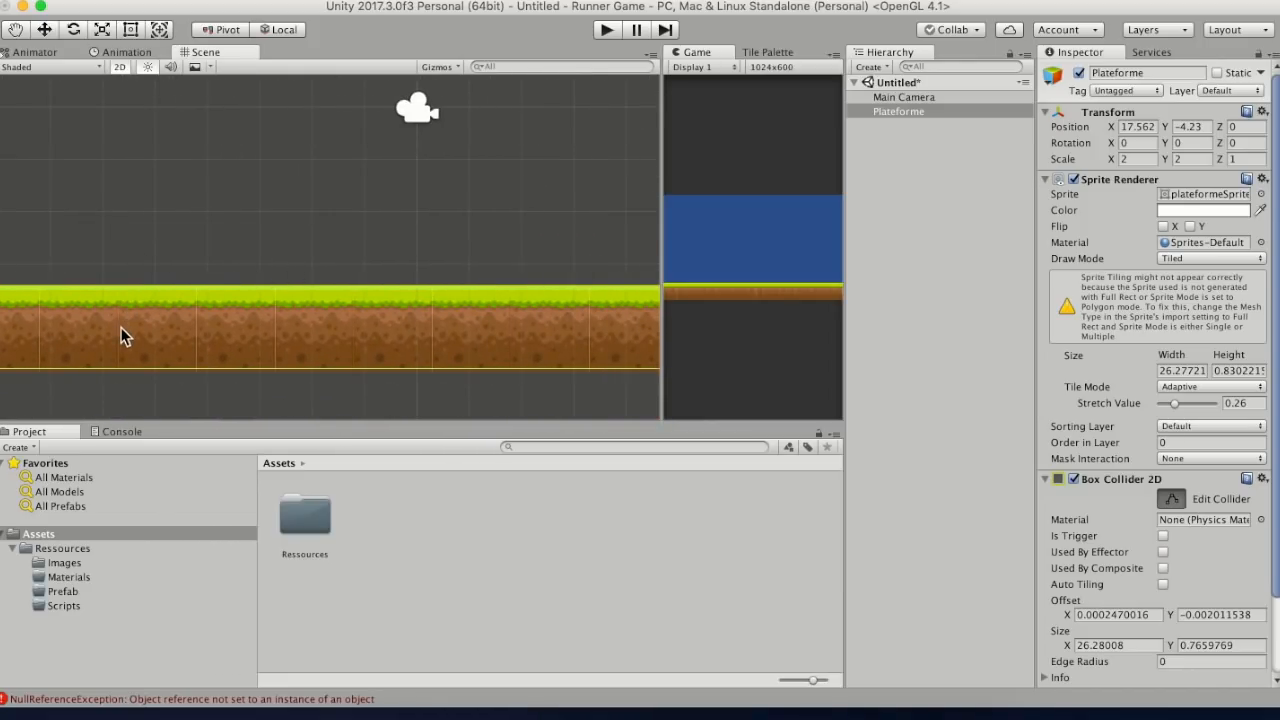
pyautogui.moveTo(365, 235); pyautogui.dragTo(72, 256, button='middle')
pyautogui.moveTo(396, 266); pyautogui.dragTo(111, 331, button='middle')
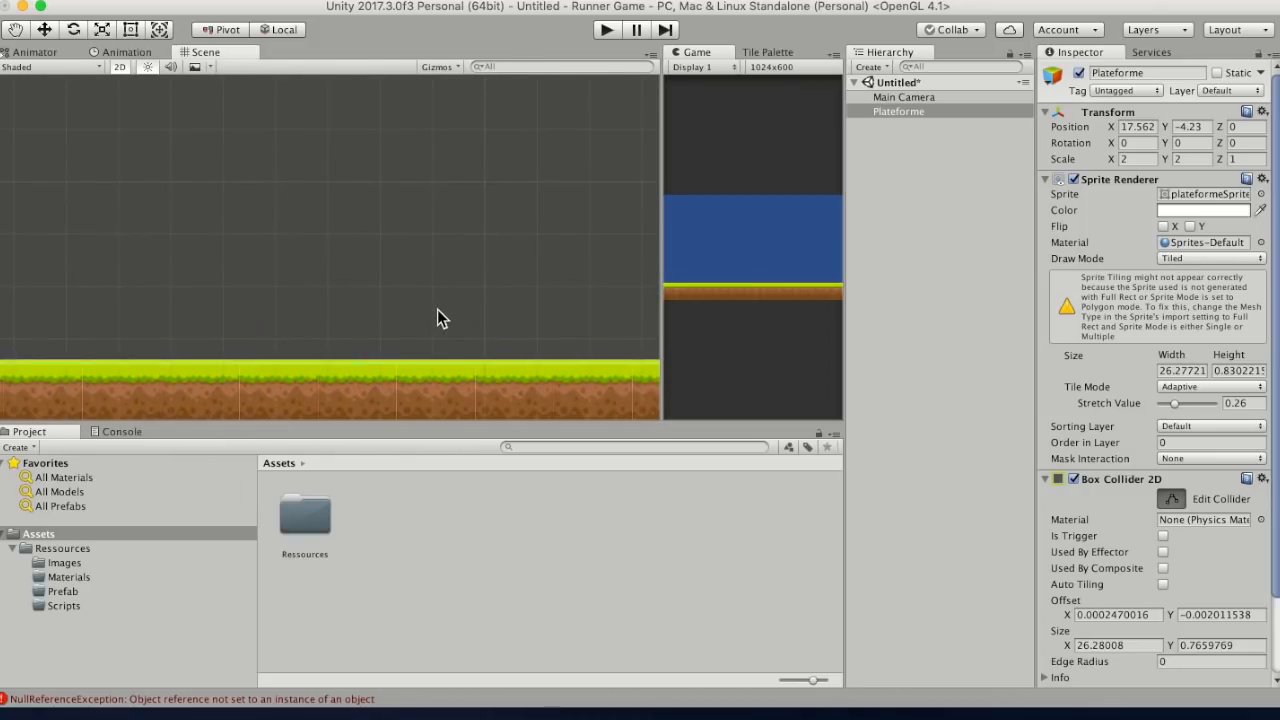
pyautogui.moveTo(437, 309); pyautogui.dragTo(526, 265, button='middle')
pyautogui.scroll(-3, 521, 248)
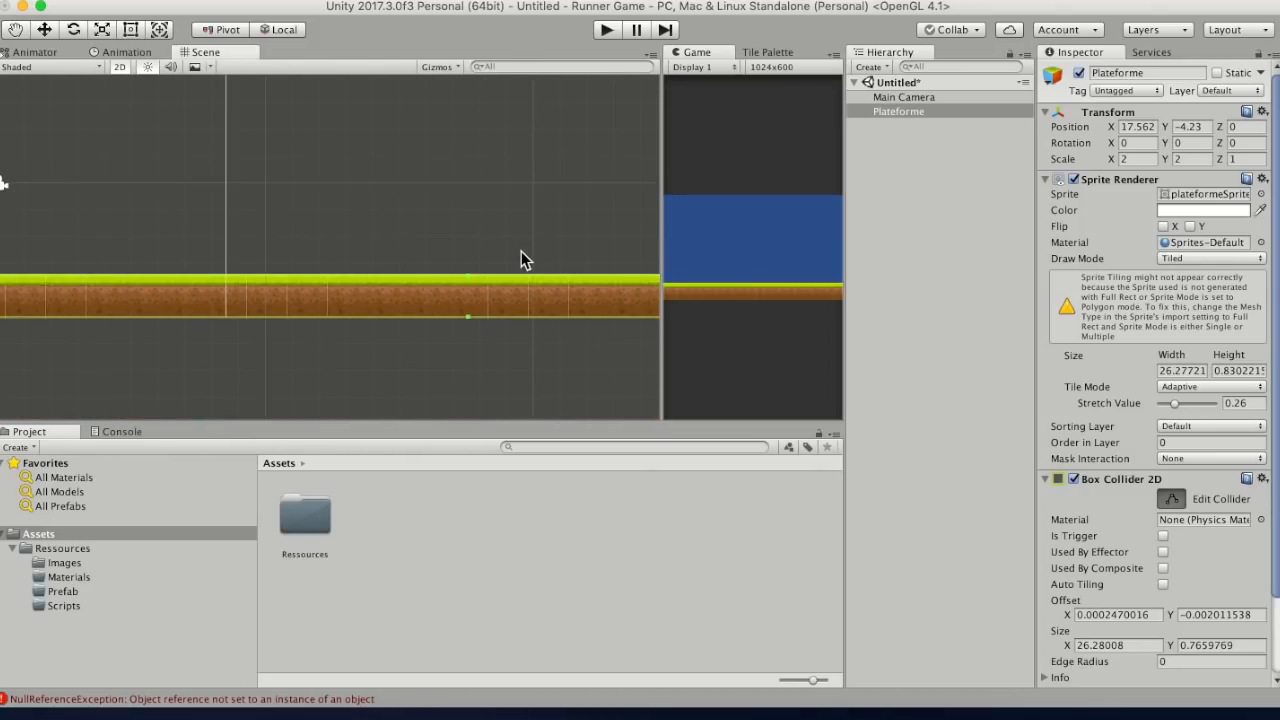
pyautogui.moveTo(526, 253); pyautogui.dragTo(674, 271, button='middle')
pyautogui.moveTo(486, 268); pyautogui.dragTo(543, 277, button='middle')
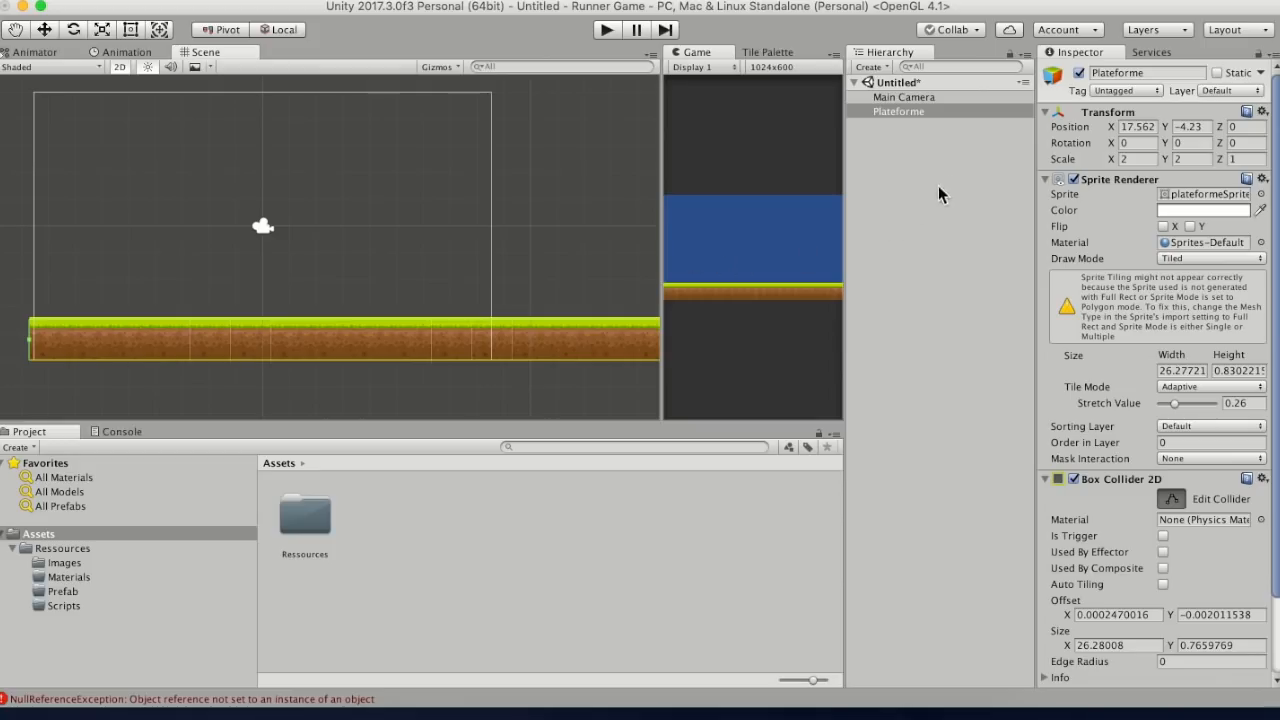
# - Create a 2D sprite object in the scene and name it Personnage
pyautogui.click(898, 154)
pyautogui.rightClick(905, 156)
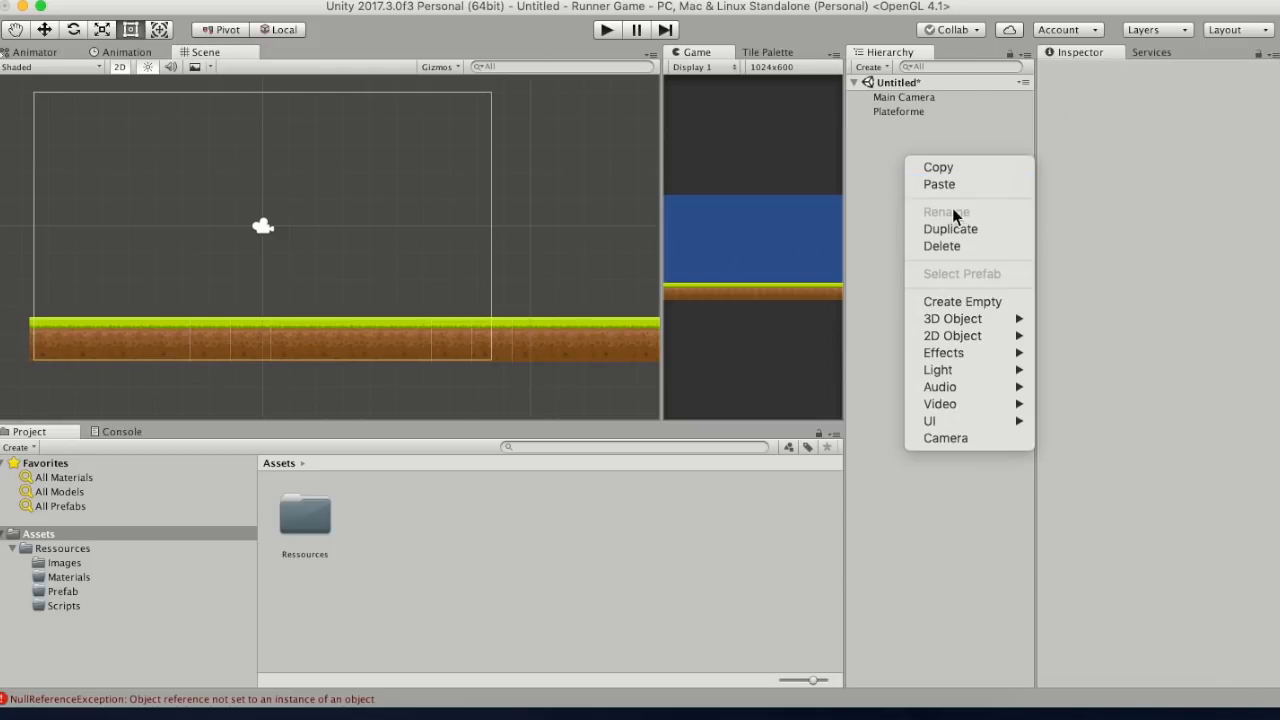
pyautogui.rightClick(878, 128)
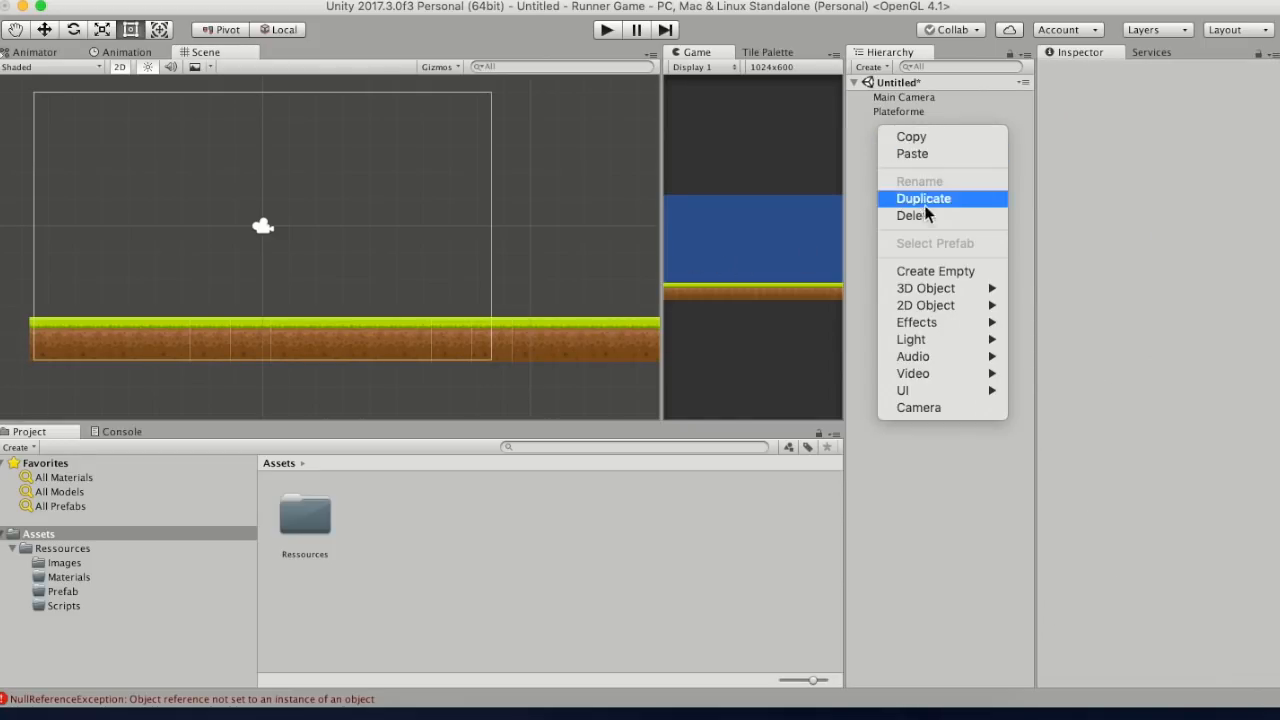
pyautogui.moveTo(930, 305)
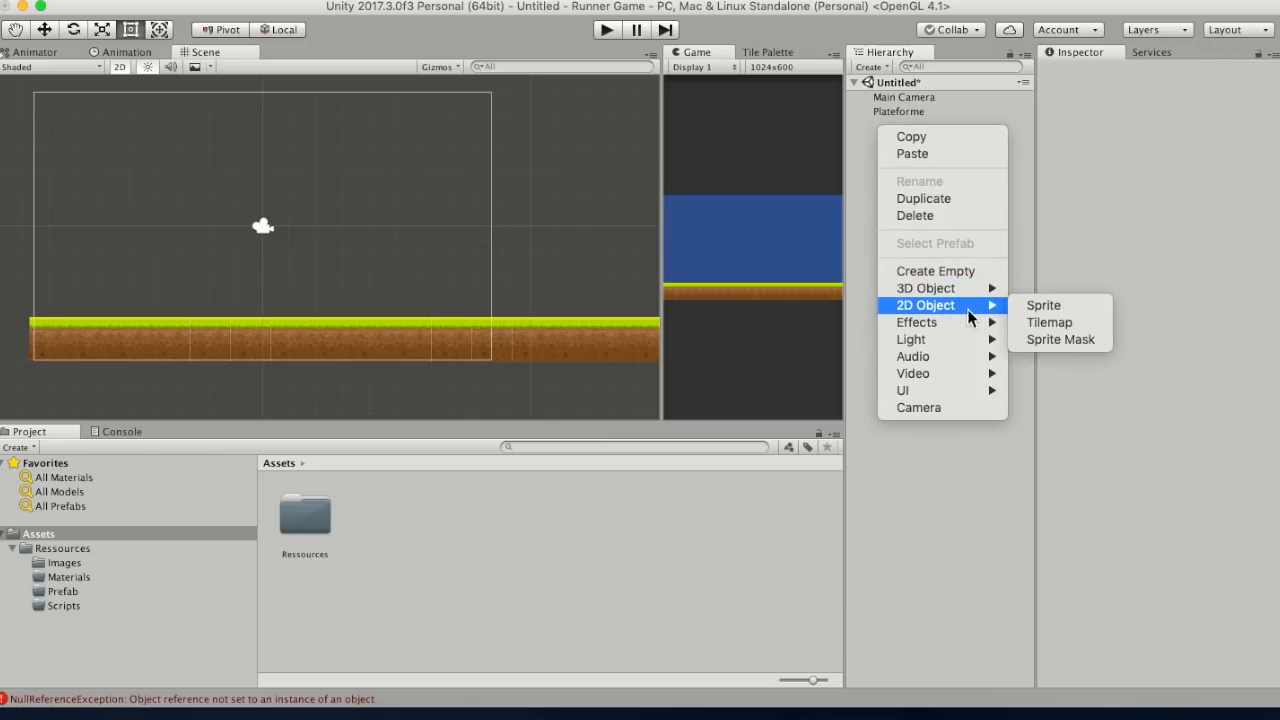
pyautogui.click(1040, 308)
pyautogui.click(1135, 73)
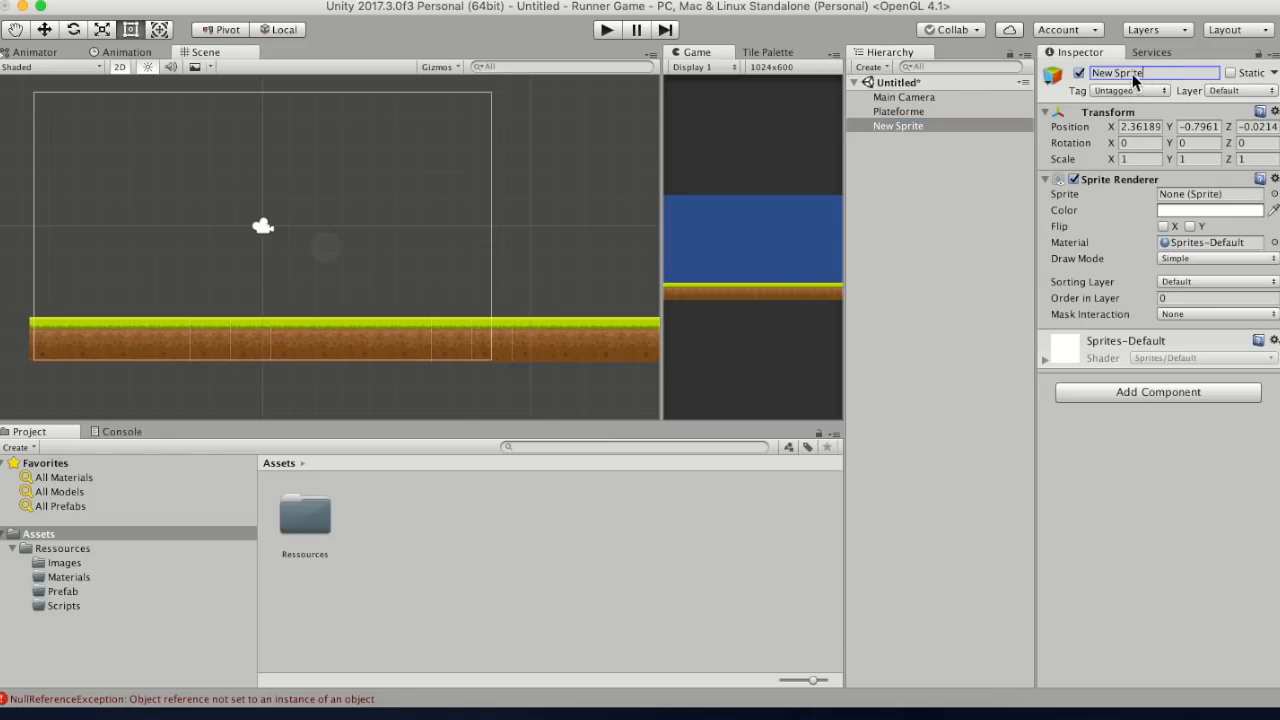
pyautogui.write('Personnage')
pyautogui.click(900, 290)
pyautogui.click(912, 127)
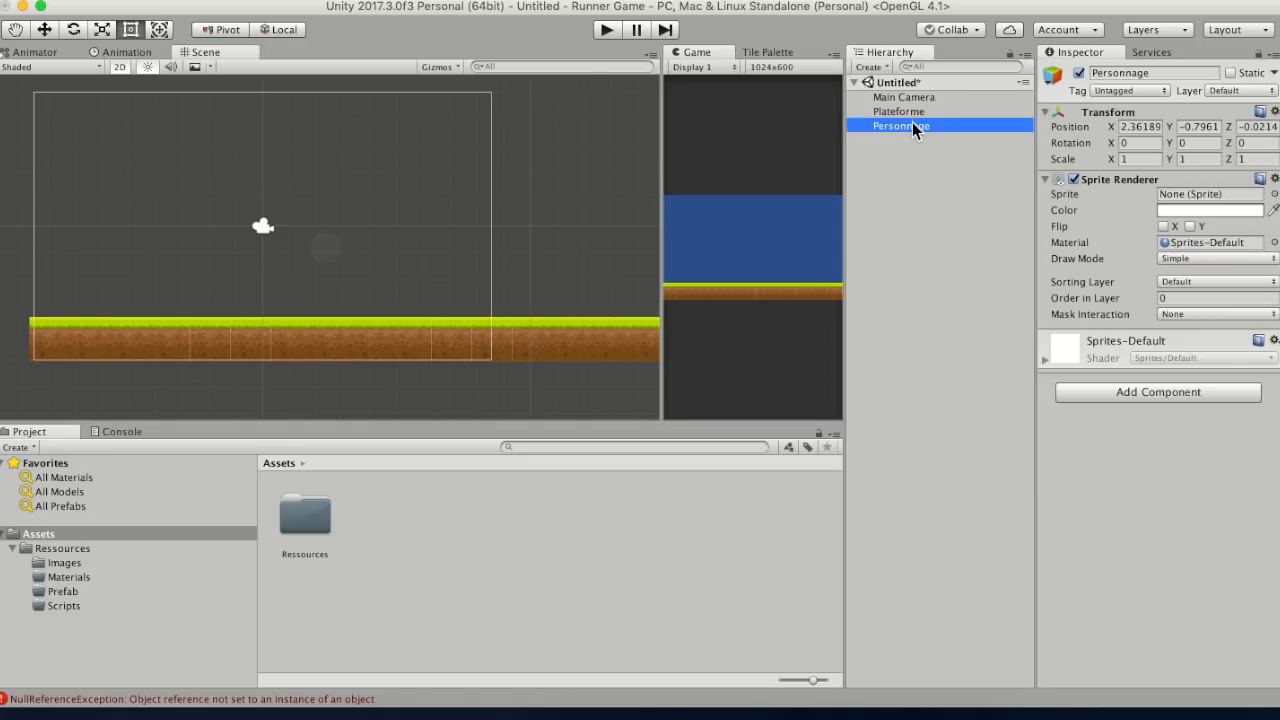
# - Set the Sprite Mode of the personnage image in the Images folder to Multiple and open it in the Sprite Editor
pyautogui.click(64, 563)
pyautogui.click(396, 512)
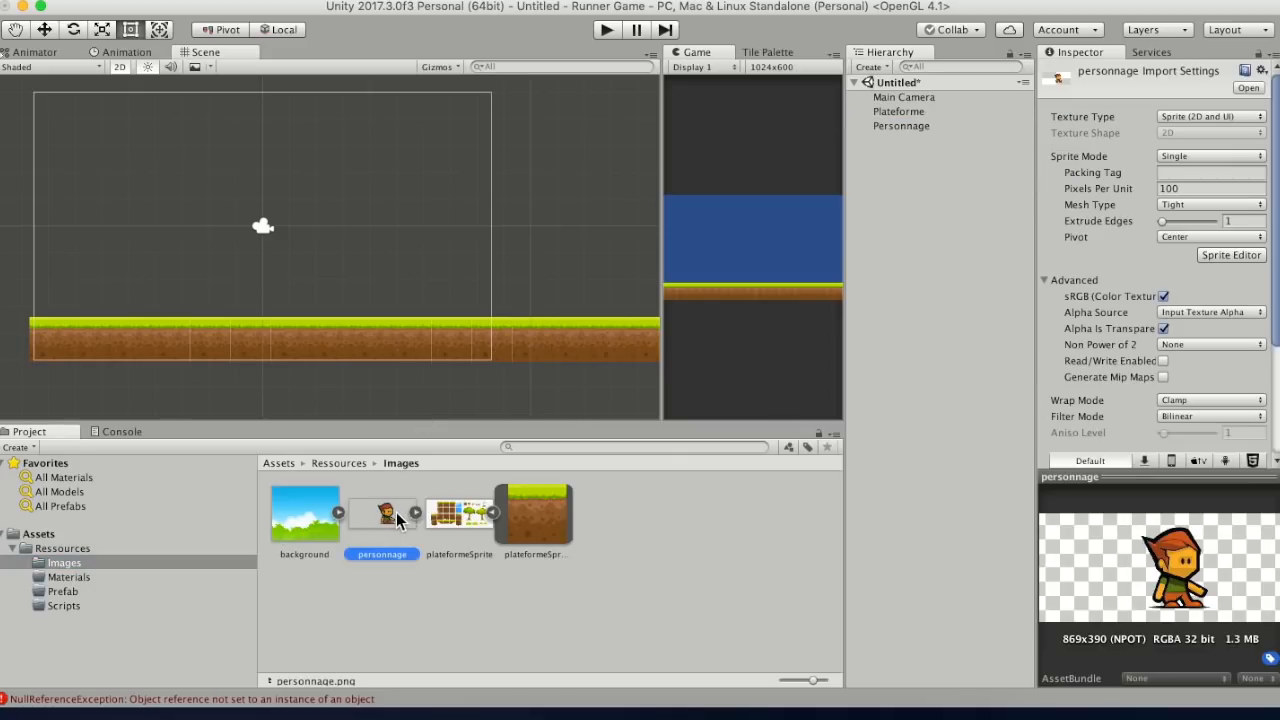
pyautogui.click(414, 515)
pyautogui.click(468, 515)
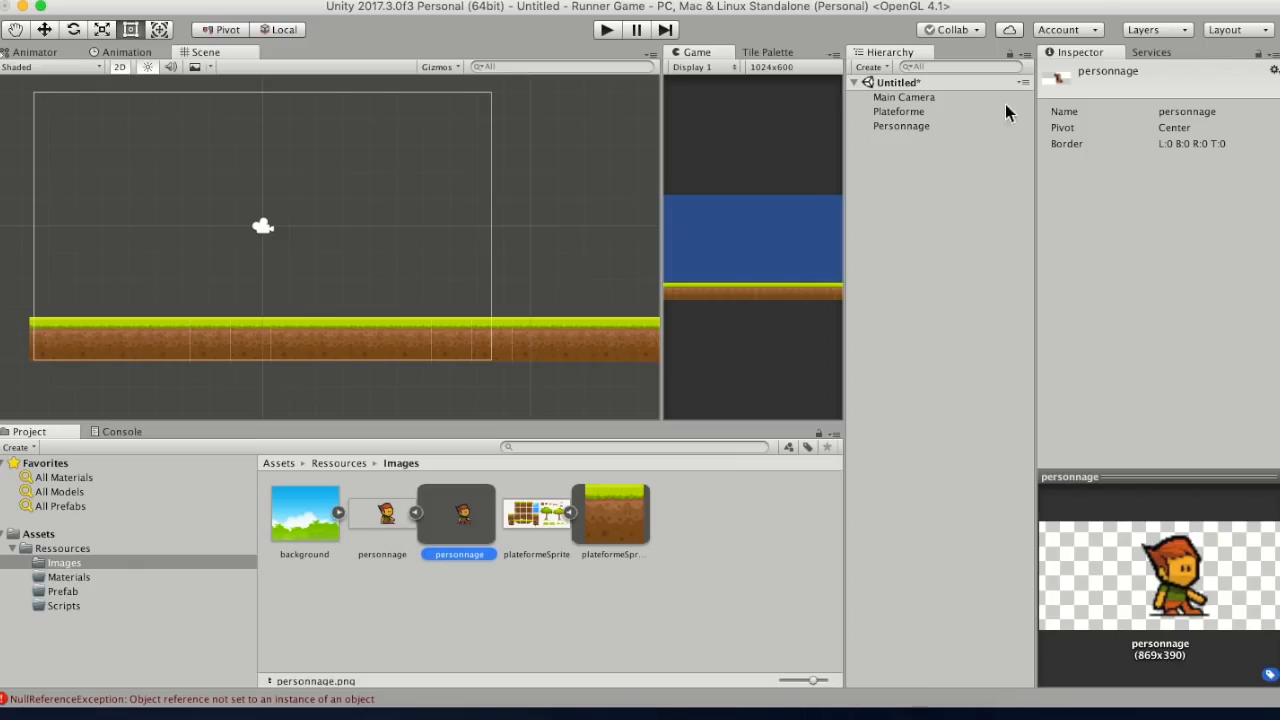
pyautogui.click(386, 518)
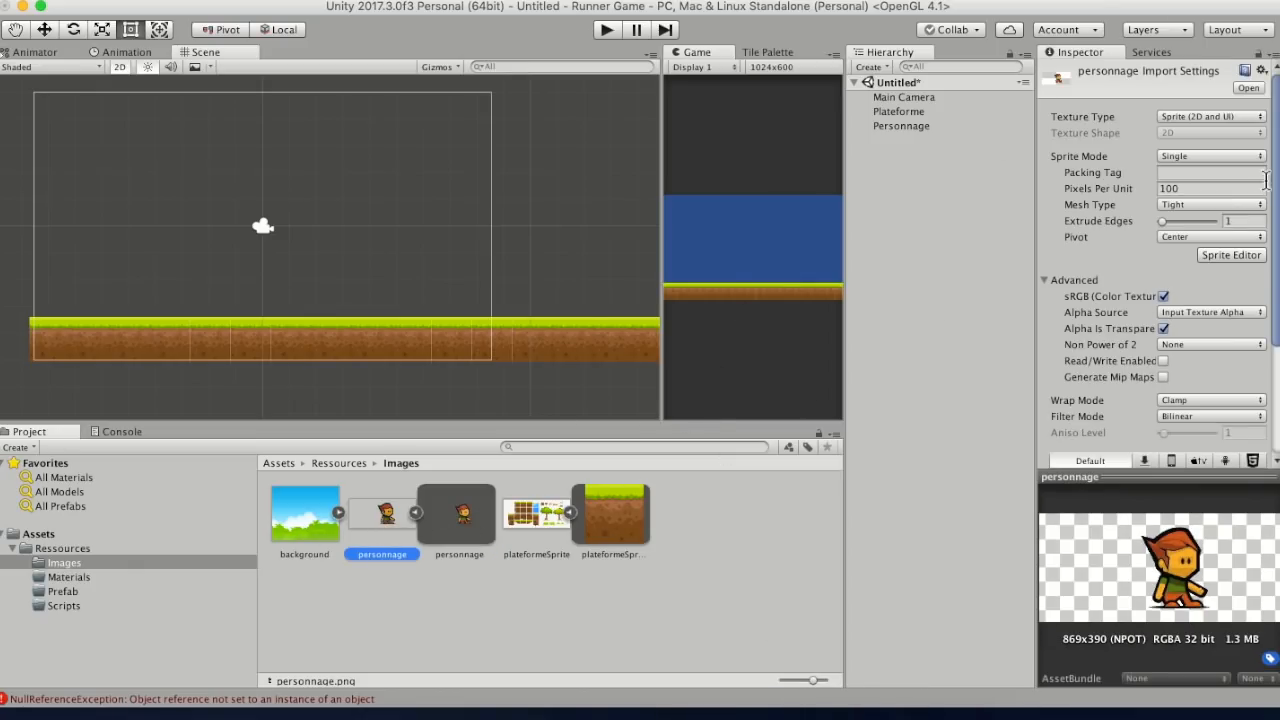
pyautogui.click(1205, 157)
pyautogui.click(1196, 172)
pyautogui.click(1231, 239)
pyautogui.click(775, 259)
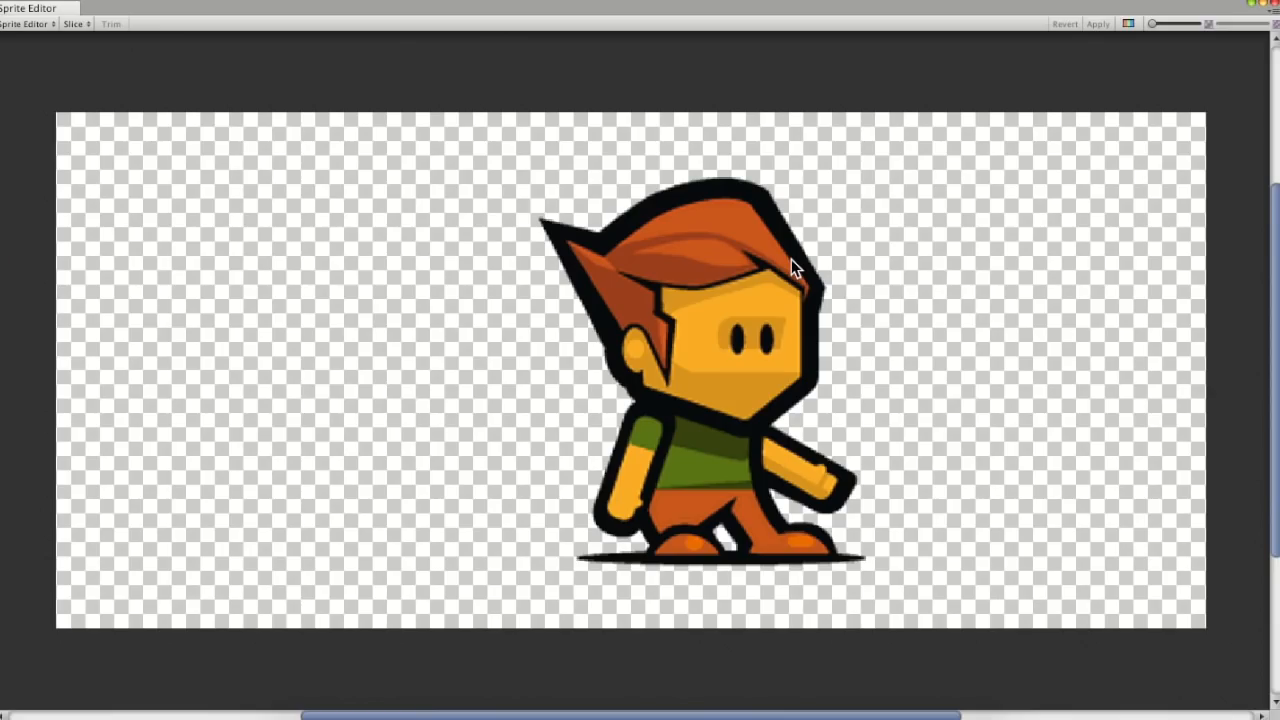
# - Draw a sprite rectangle around the character and fit its top, right and bottom edges, about 250 by 293 pixels
pyautogui.moveTo(868, 181); pyautogui.dragTo(538, 559)
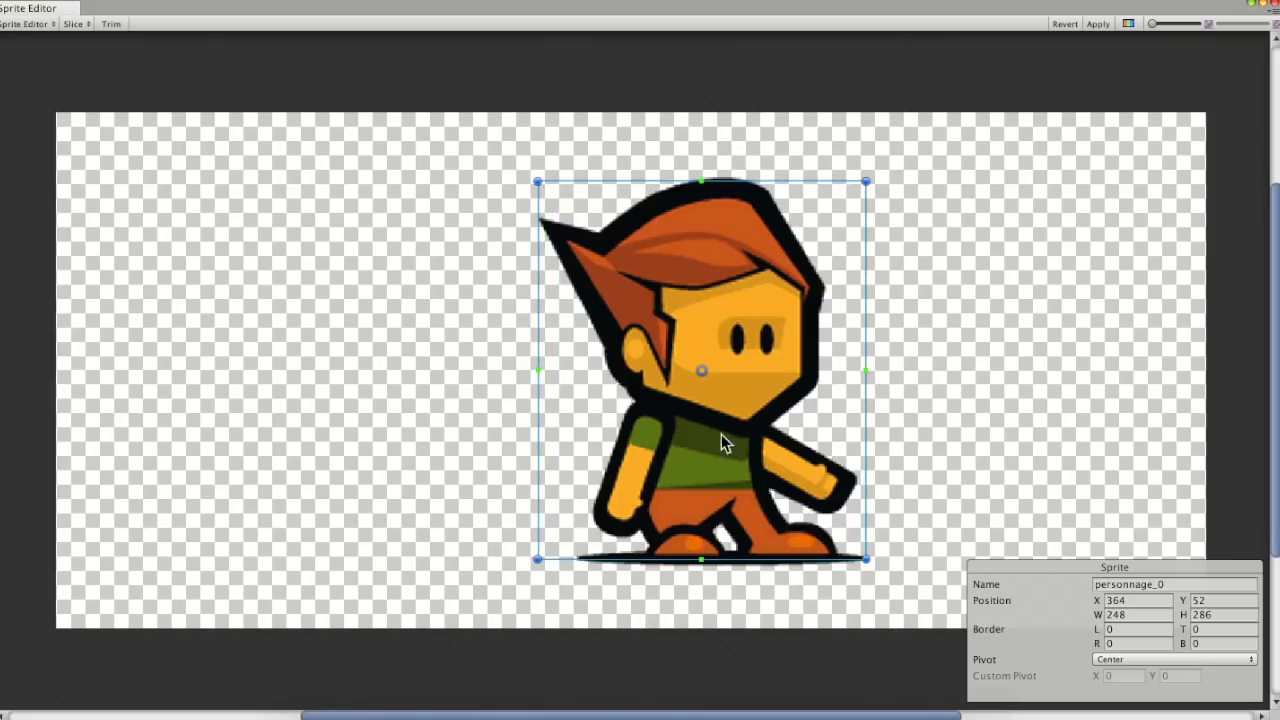
pyautogui.moveTo(726, 188); pyautogui.dragTo(734, 182)
pyautogui.moveTo(868, 360); pyautogui.dragTo(872, 368)
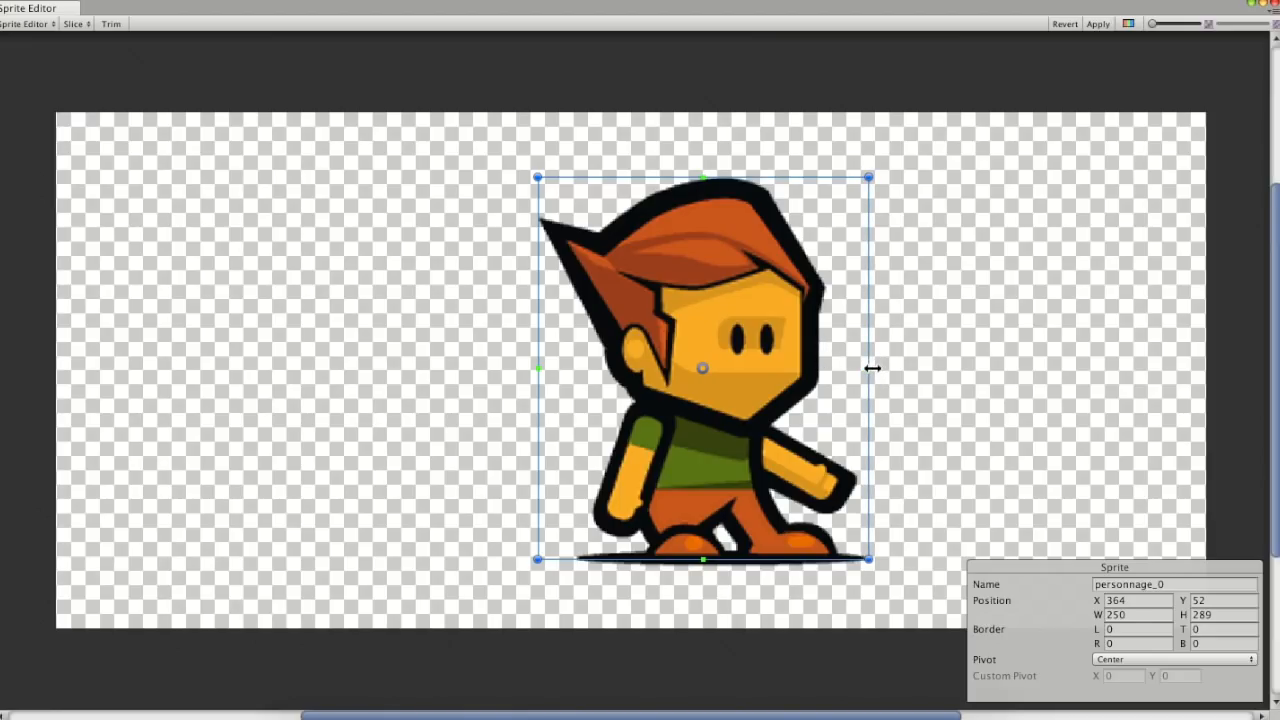
pyautogui.moveTo(755, 560); pyautogui.dragTo(760, 568)
pyautogui.scroll(5, 760, 566)
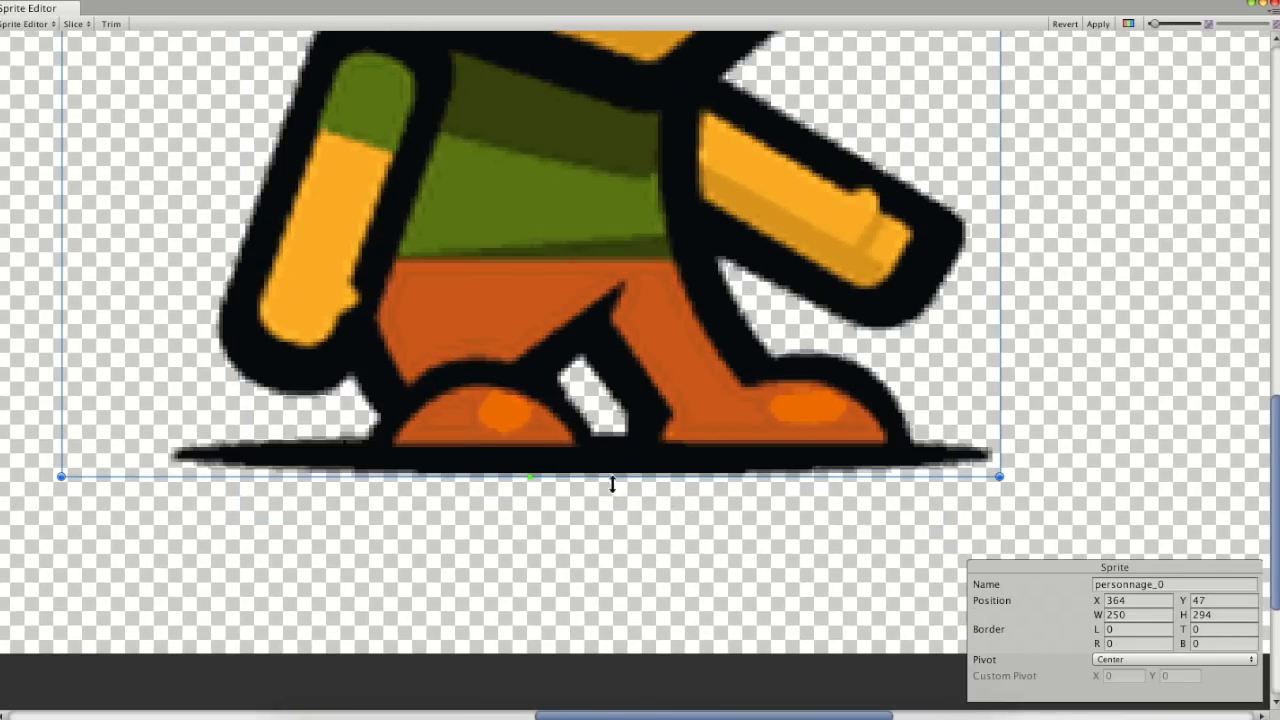
pyautogui.moveTo(600, 480); pyautogui.dragTo(600, 477)
# - Trim the sprite rectangle's left edge to X 365 and width 249, check its outline, apply the slice and close the editor
pyautogui.moveTo(352, 291); pyautogui.dragTo(779, 664, button='middle')
pyautogui.moveTo(597, 234); pyautogui.dragTo(598, 512, button='middle')
pyautogui.moveTo(497, 264); pyautogui.dragTo(500, 264)
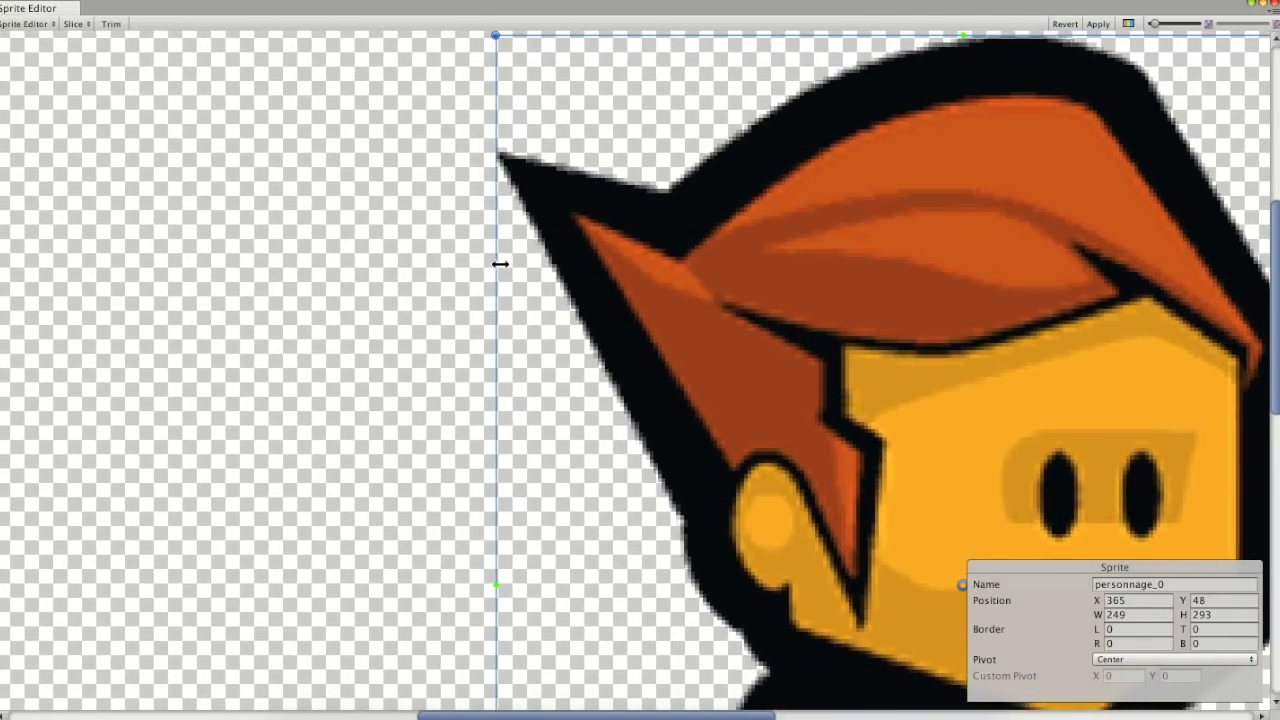
pyautogui.moveTo(841, 128); pyautogui.dragTo(651, 323, button='middle')
pyautogui.moveTo(1049, 275); pyautogui.dragTo(807, 71, button='middle')
pyautogui.moveTo(816, 366); pyautogui.dragTo(762, 70, button='middle')
pyautogui.moveTo(765, 364); pyautogui.dragTo(832, 178, button='middle')
pyautogui.click(1098, 23)
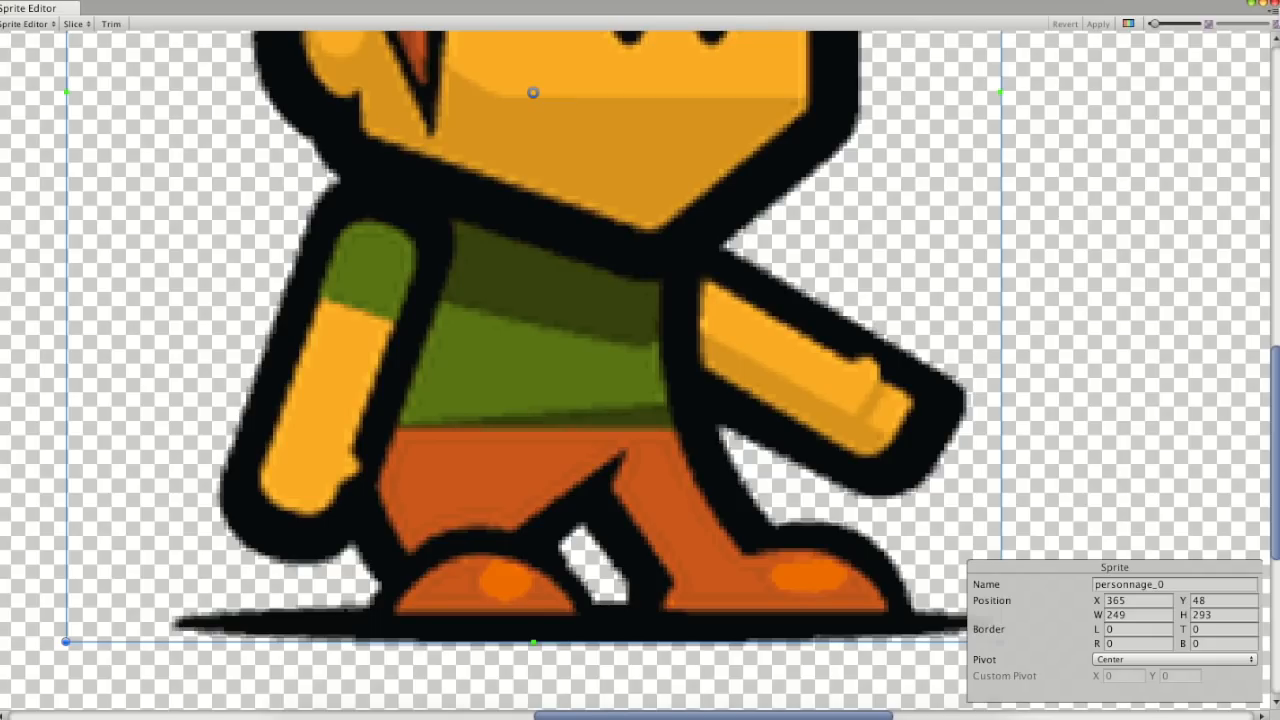
pyautogui.click(1274, 5)
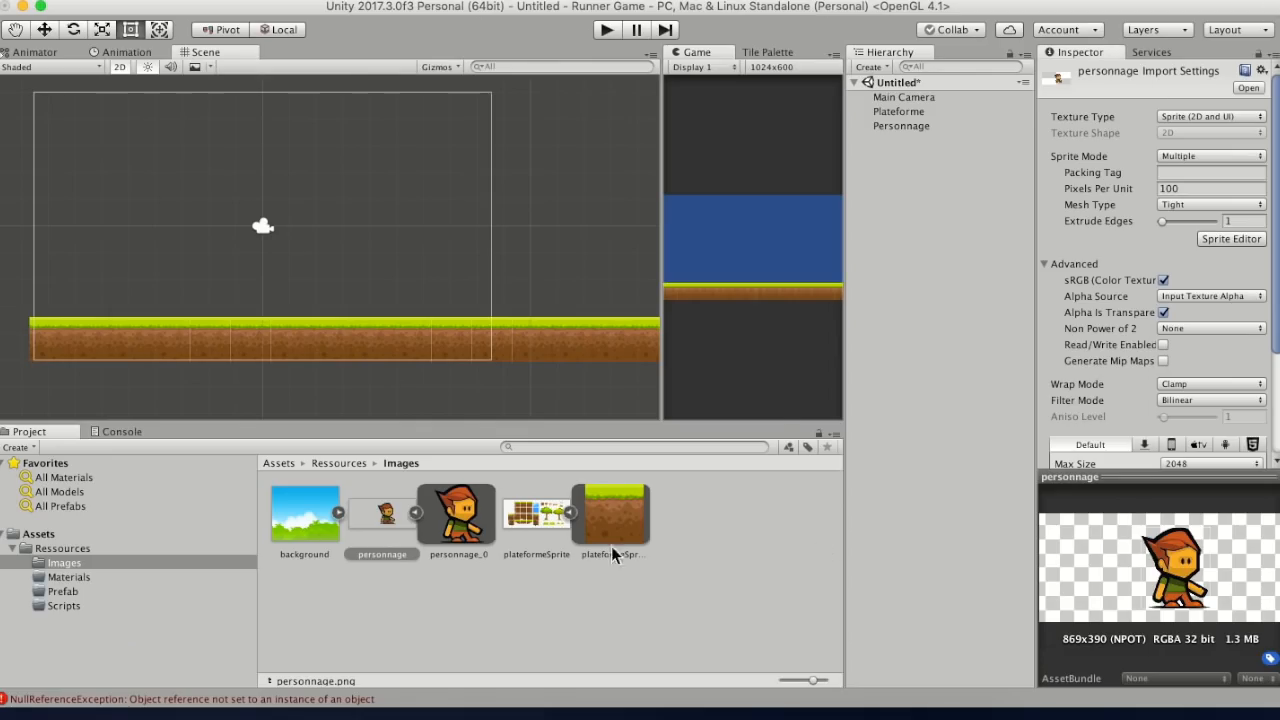
# - Assign the personnage_0 sprite to the Personnage object and move it above the platform's left end, at about X -6.02, Y -1.47
pyautogui.click(467, 521)
pyautogui.click(948, 143)
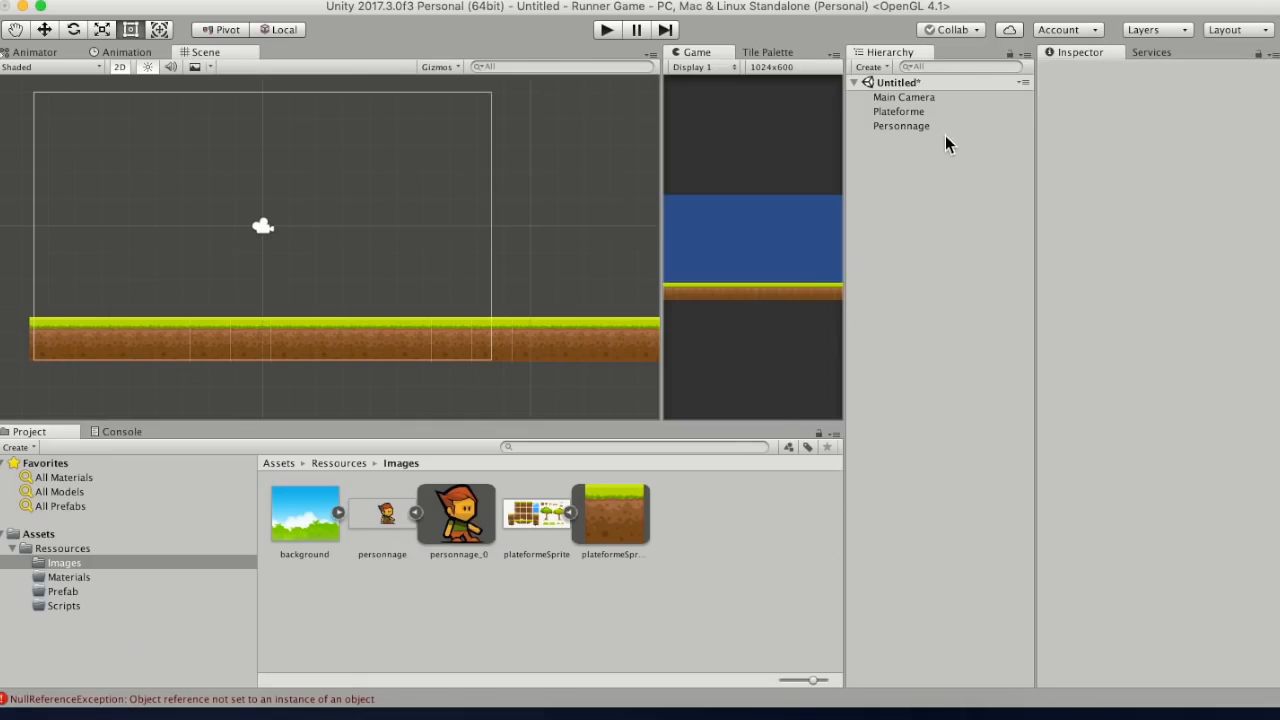
pyautogui.click(946, 127)
pyautogui.moveTo(467, 545); pyautogui.dragTo(1185, 193)
pyautogui.moveTo(335, 250); pyautogui.dragTo(105, 252)
# - Set Personnage's X and Y scale to 0.55
pyautogui.click(1140, 159)
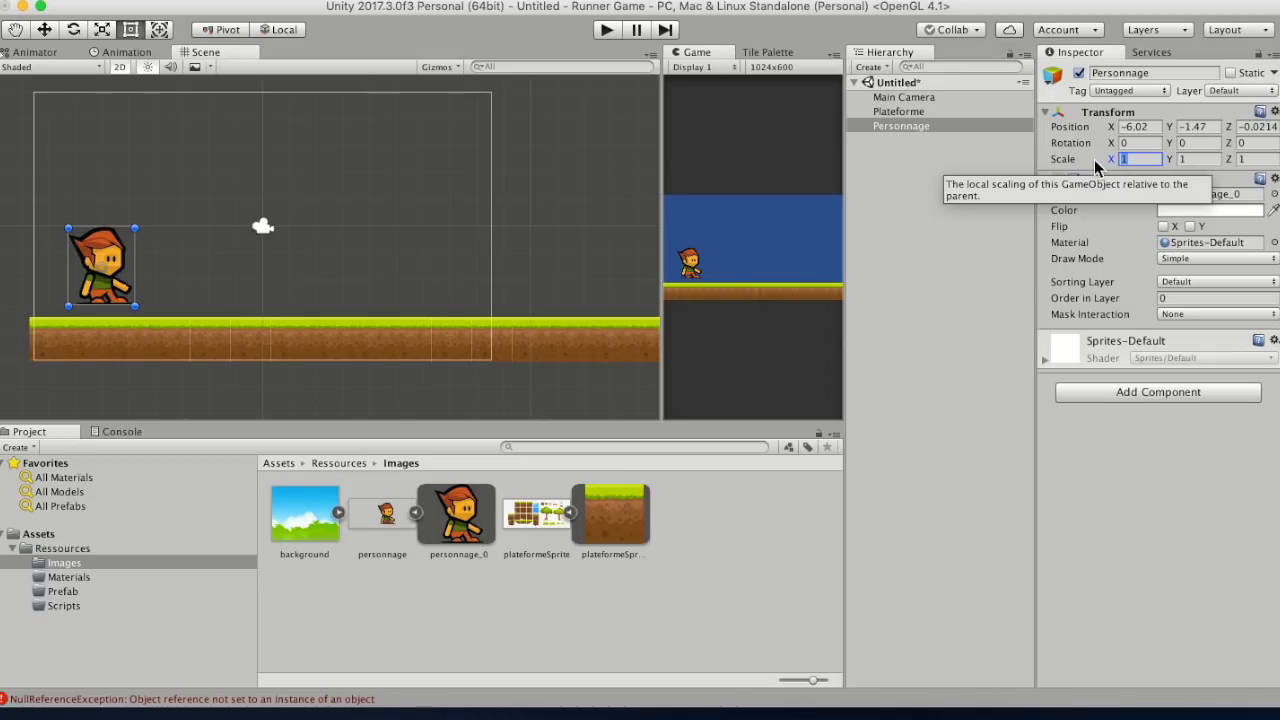
pyautogui.write('0.55')
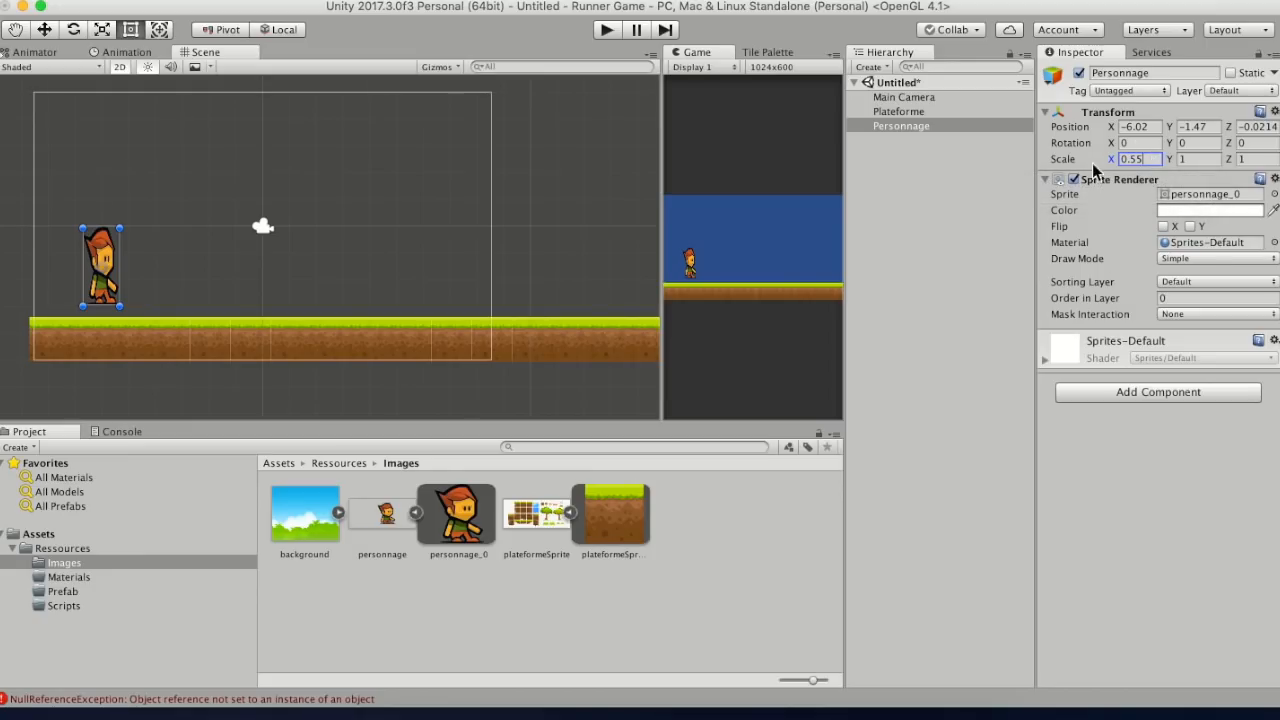
pyautogui.press('Return')
pyautogui.click(1198, 159)
pyautogui.write('0.55')
pyautogui.press('Return')
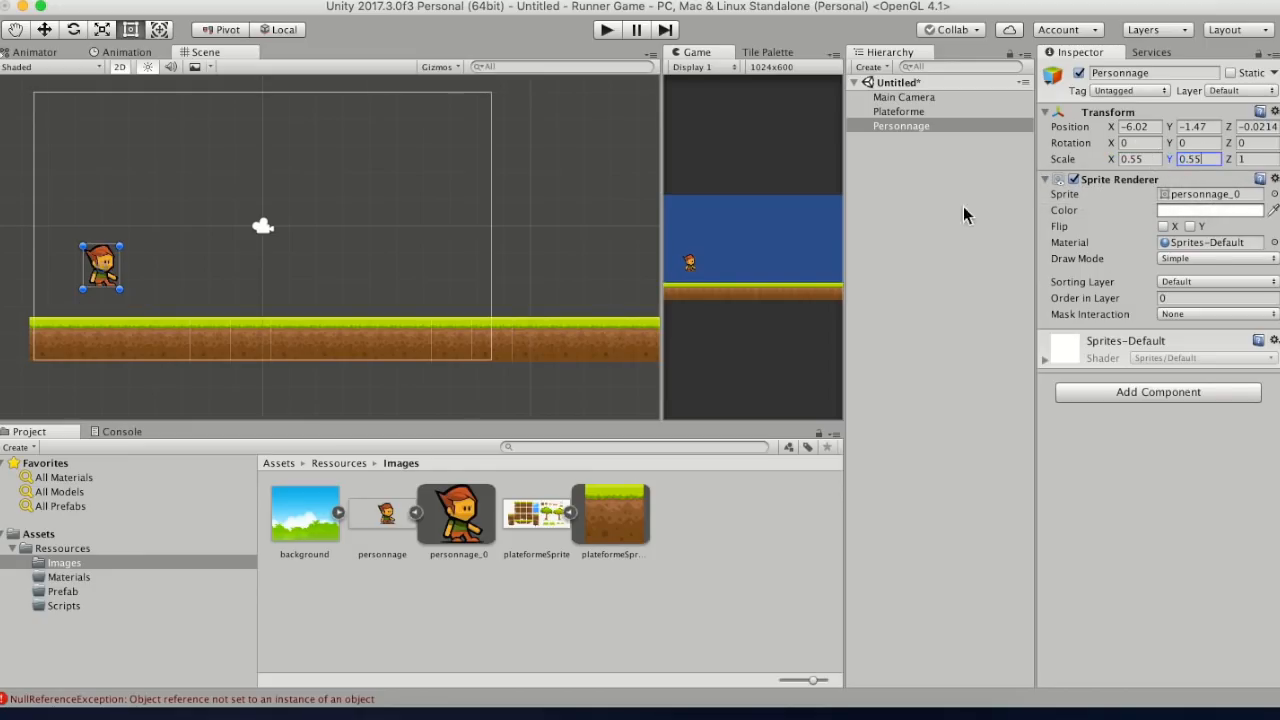
# - Set Personnage's X and Y scale to 0.6
pyautogui.click(1150, 160)
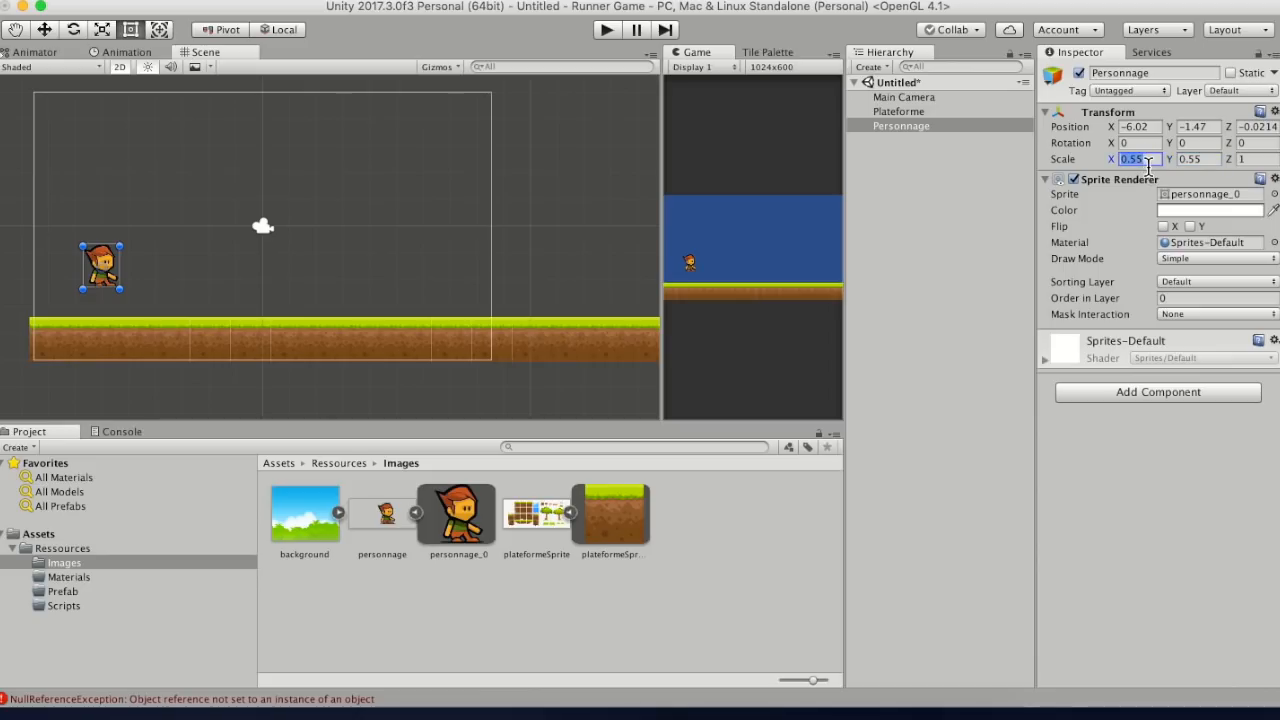
pyautogui.write('0.6')
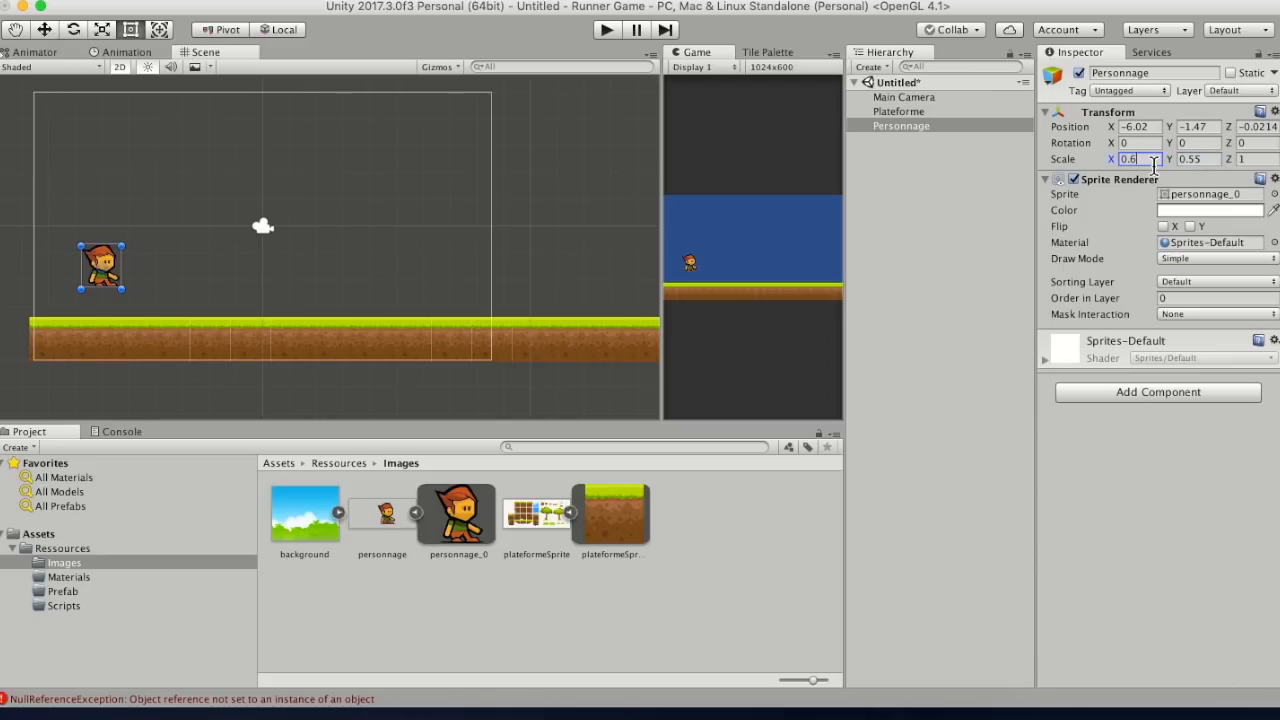
pyautogui.click(1213, 159)
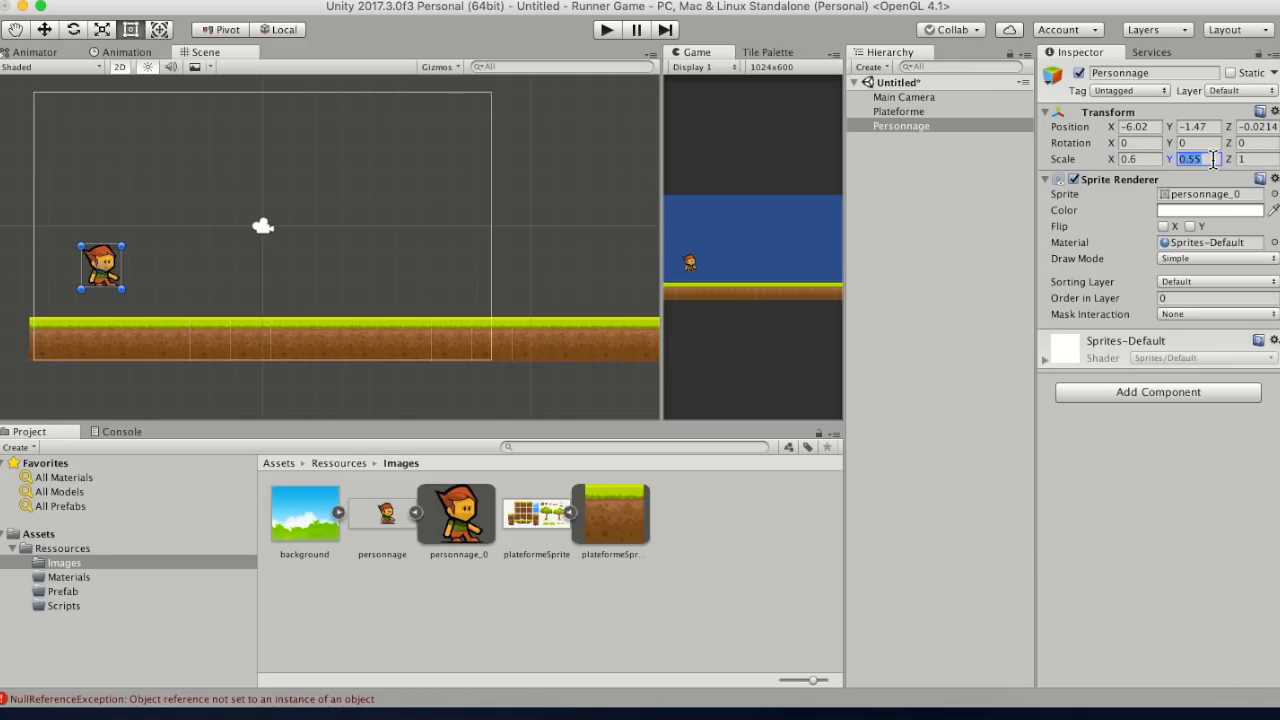
pyautogui.write('0.6')
pyautogui.press('Return')
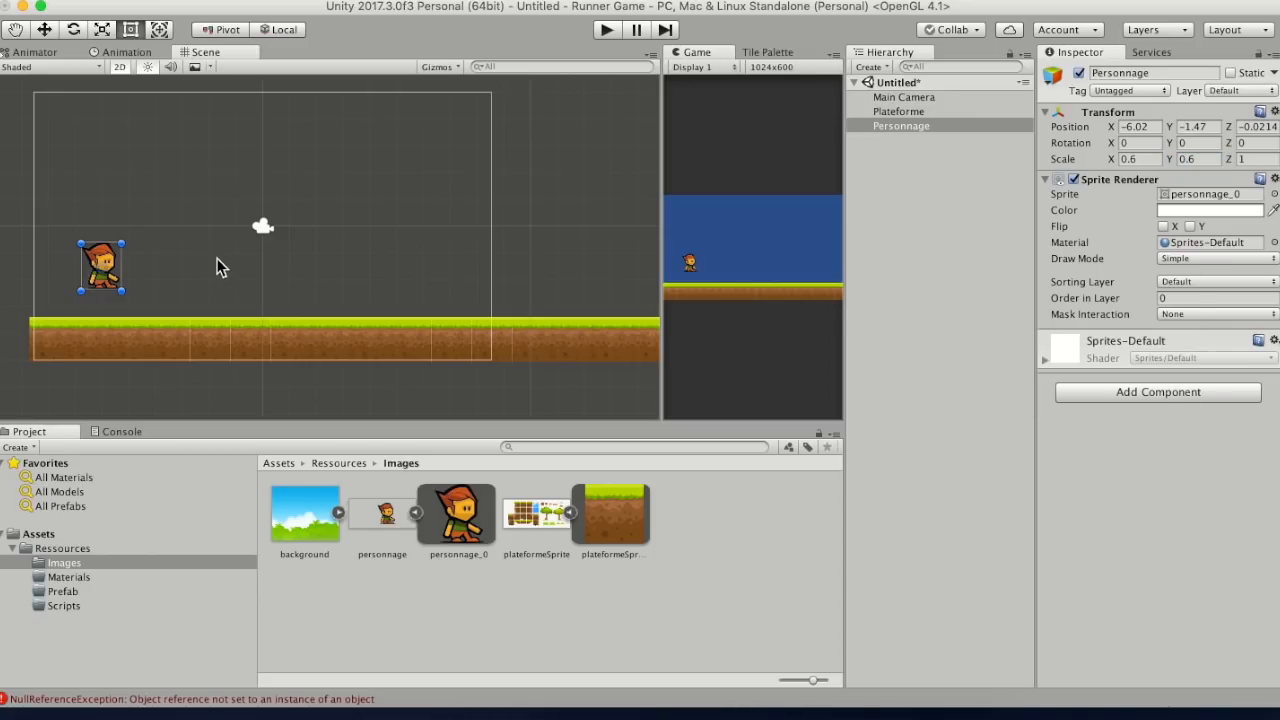
# - Move Personnage up to about X -3.23, Y 1.83, add a Box Collider 2D to it and check the collider outline around the sprite
pyautogui.moveTo(100, 265); pyautogui.dragTo(176, 176)
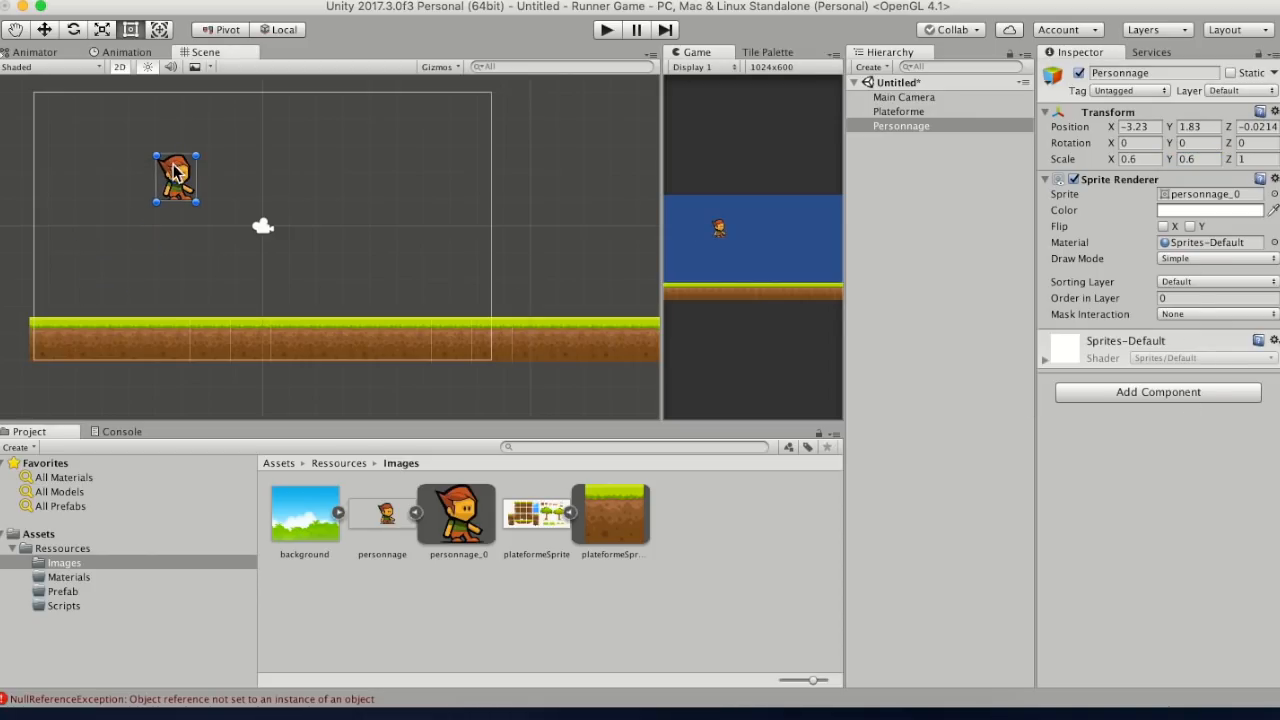
pyautogui.click(1146, 393)
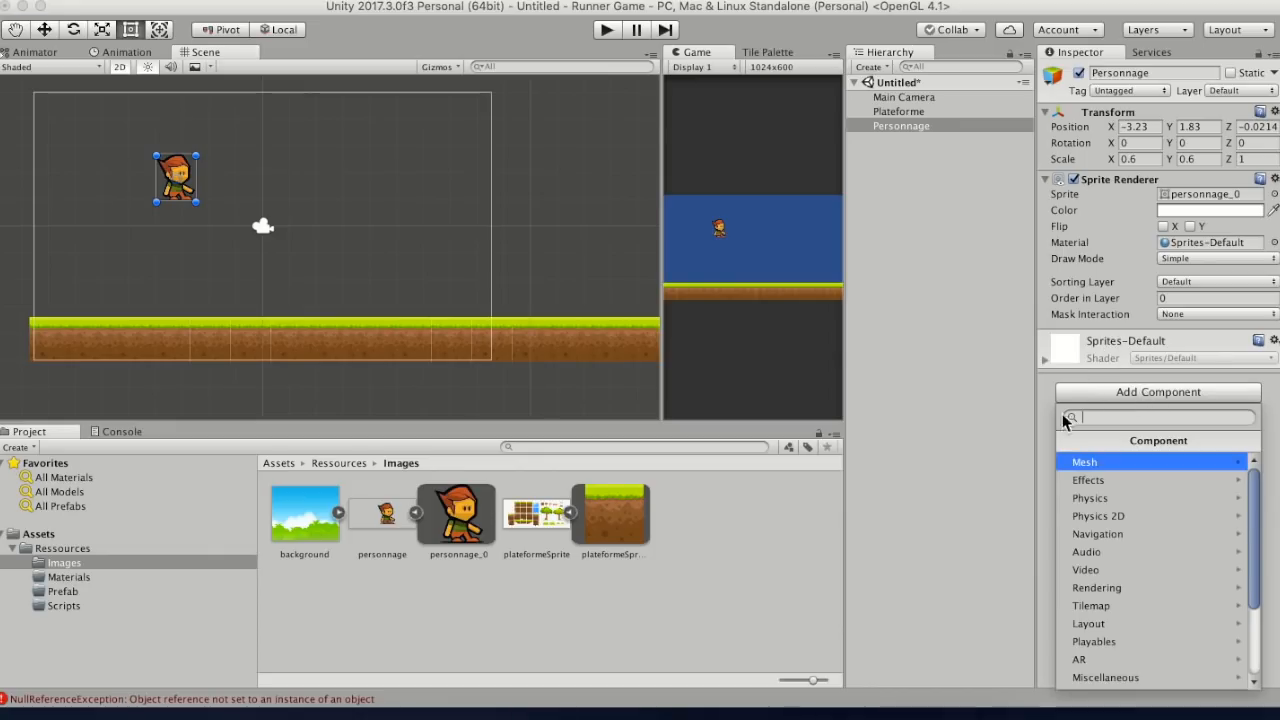
pyautogui.click(1124, 516)
pyautogui.click(1126, 482)
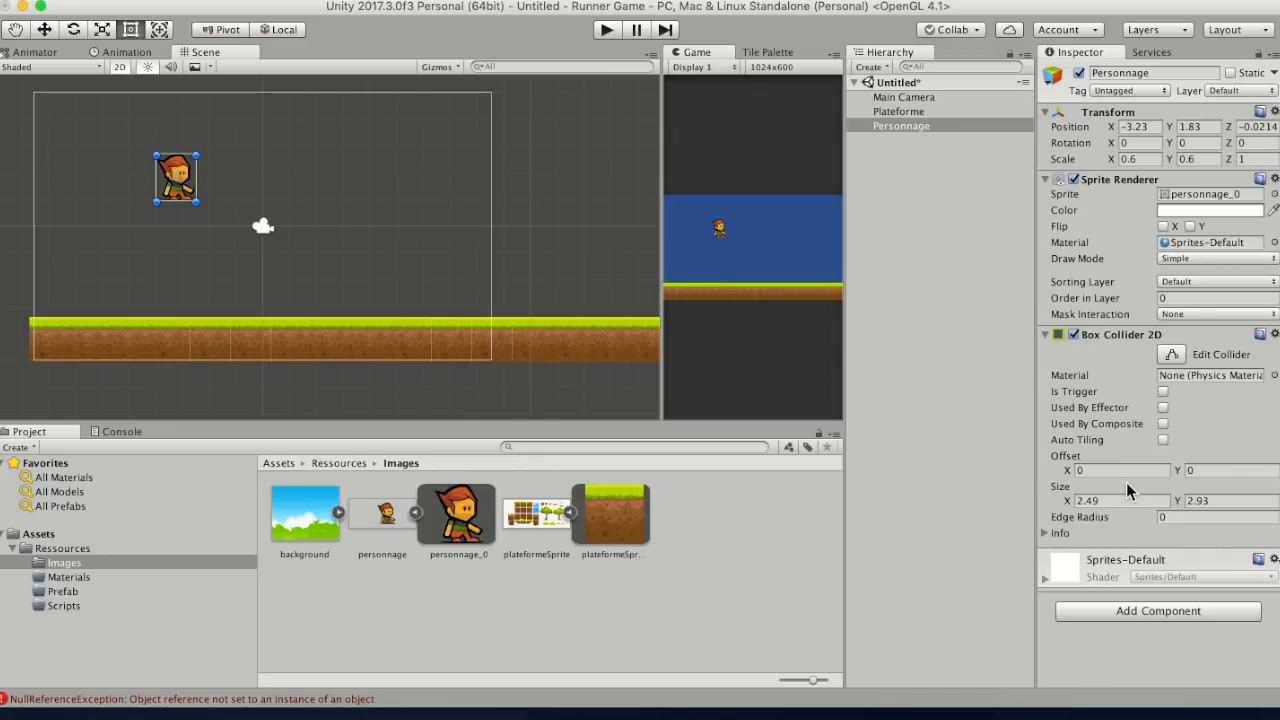
pyautogui.press('f')
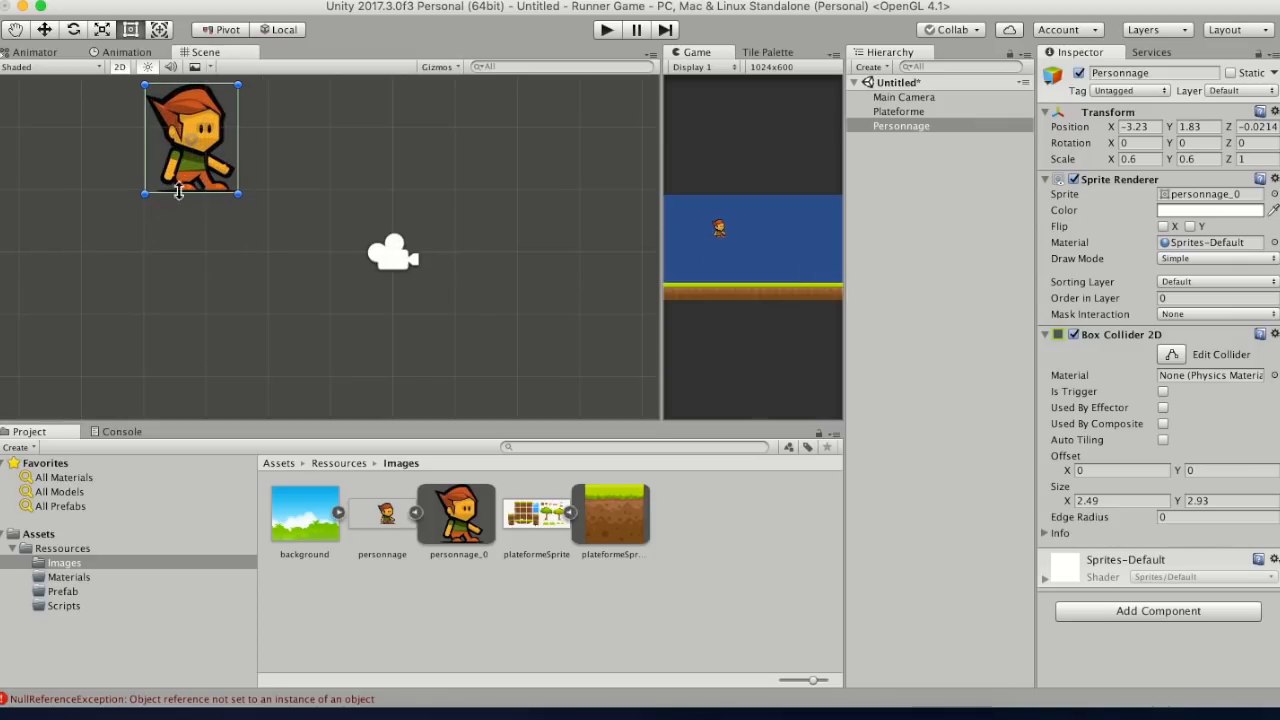
pyautogui.moveTo(184, 178); pyautogui.dragTo(602, 418, button='middle')
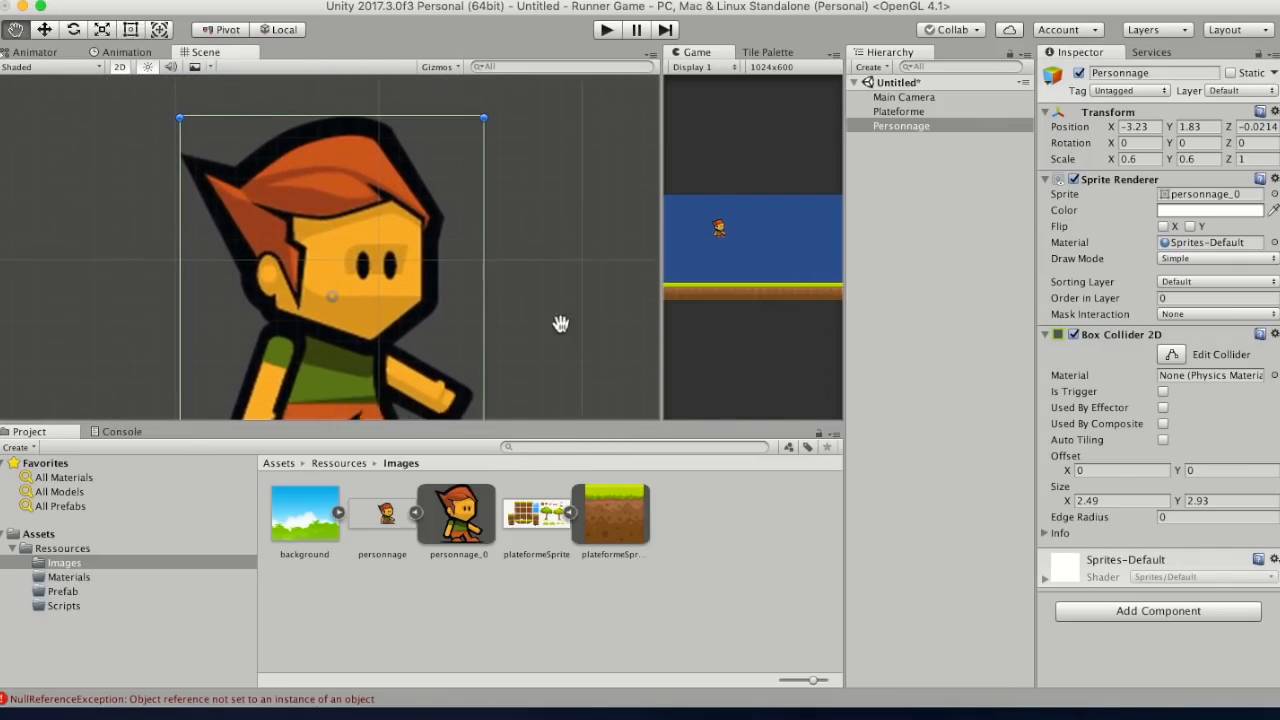
pyautogui.moveTo(560, 323); pyautogui.dragTo(566, 248, button='middle')
pyautogui.scroll(-8, 566, 257)
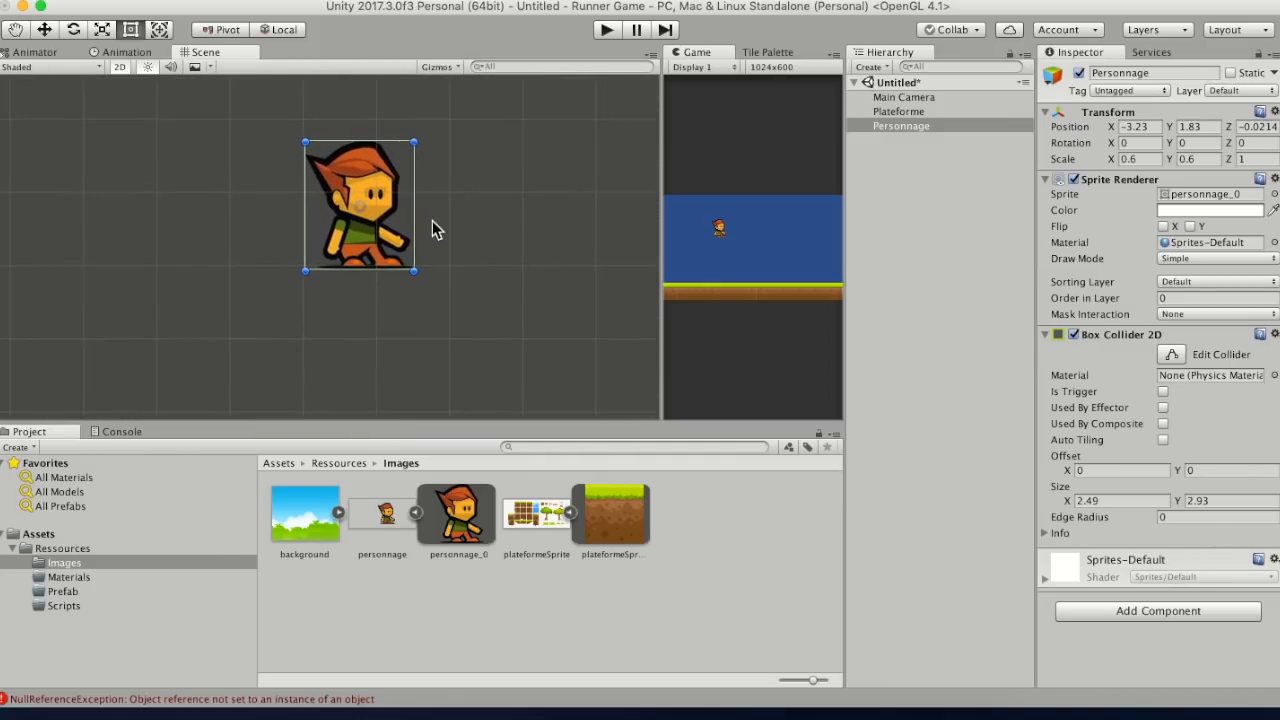
pyautogui.scroll(-3, 432, 260)
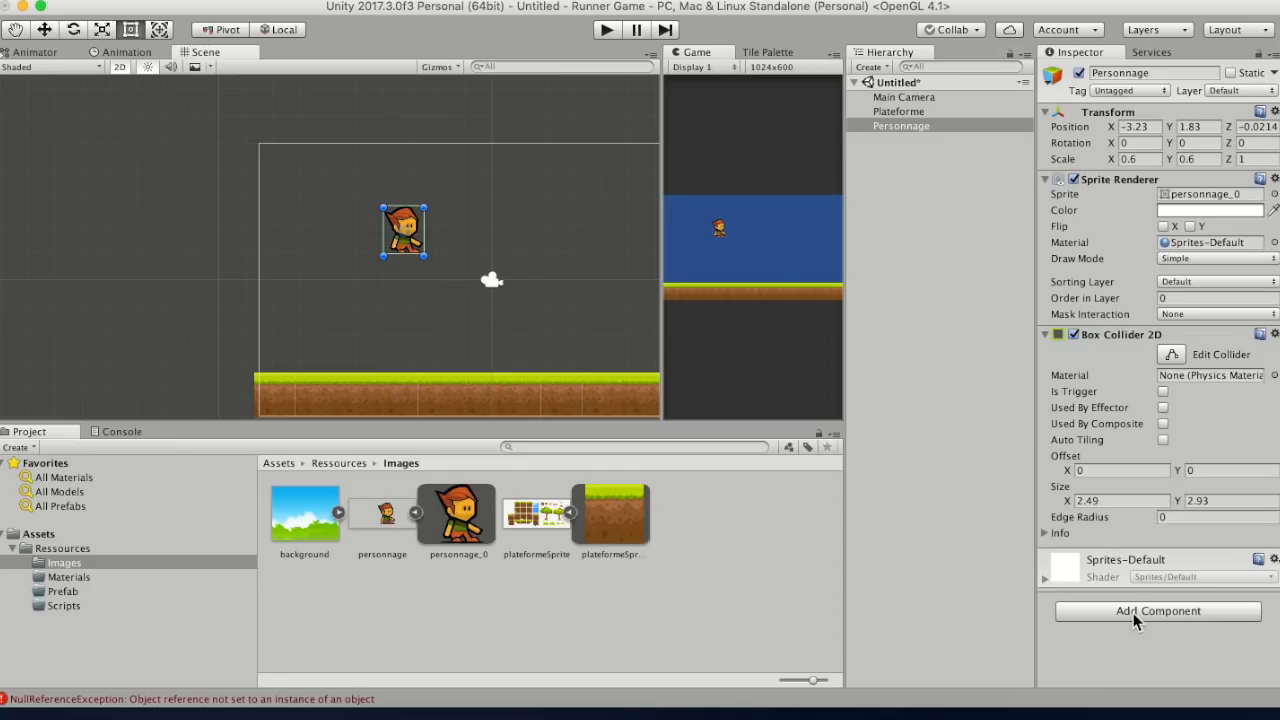
# - Add a Rigidbody 2D component to the Personnage object
pyautogui.click(911, 109)
pyautogui.click(911, 124)
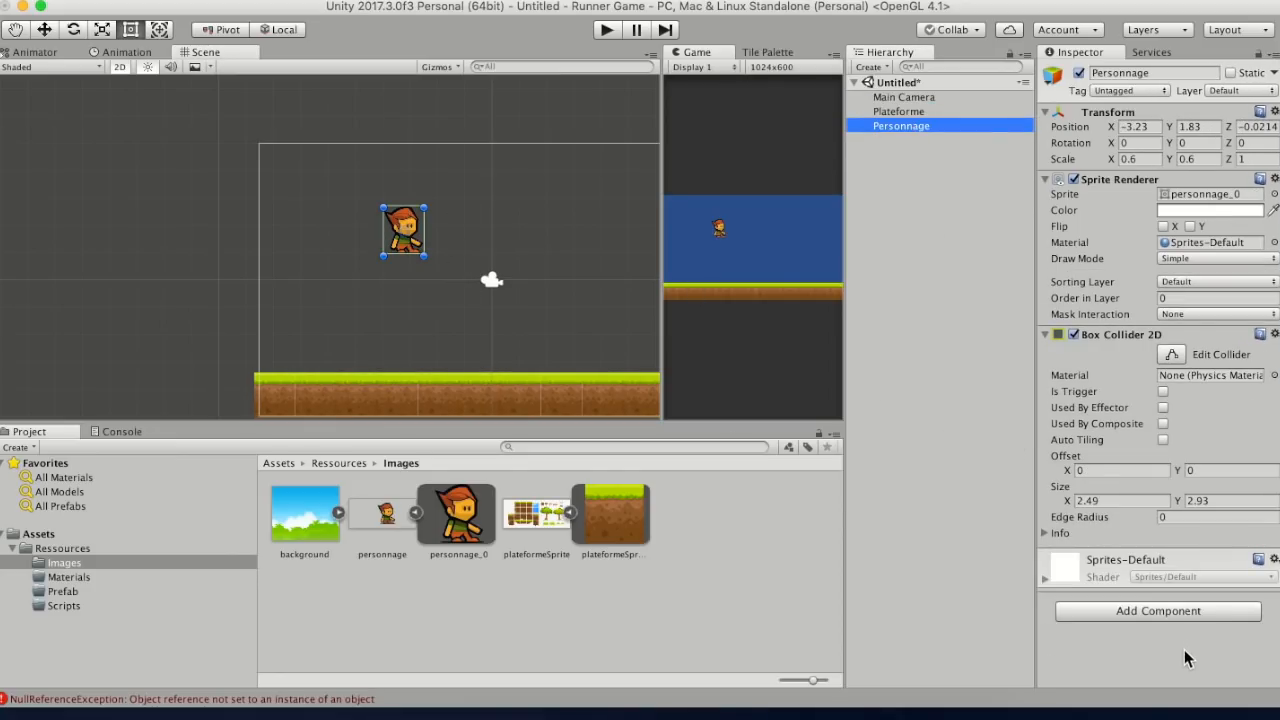
pyautogui.click(1160, 616)
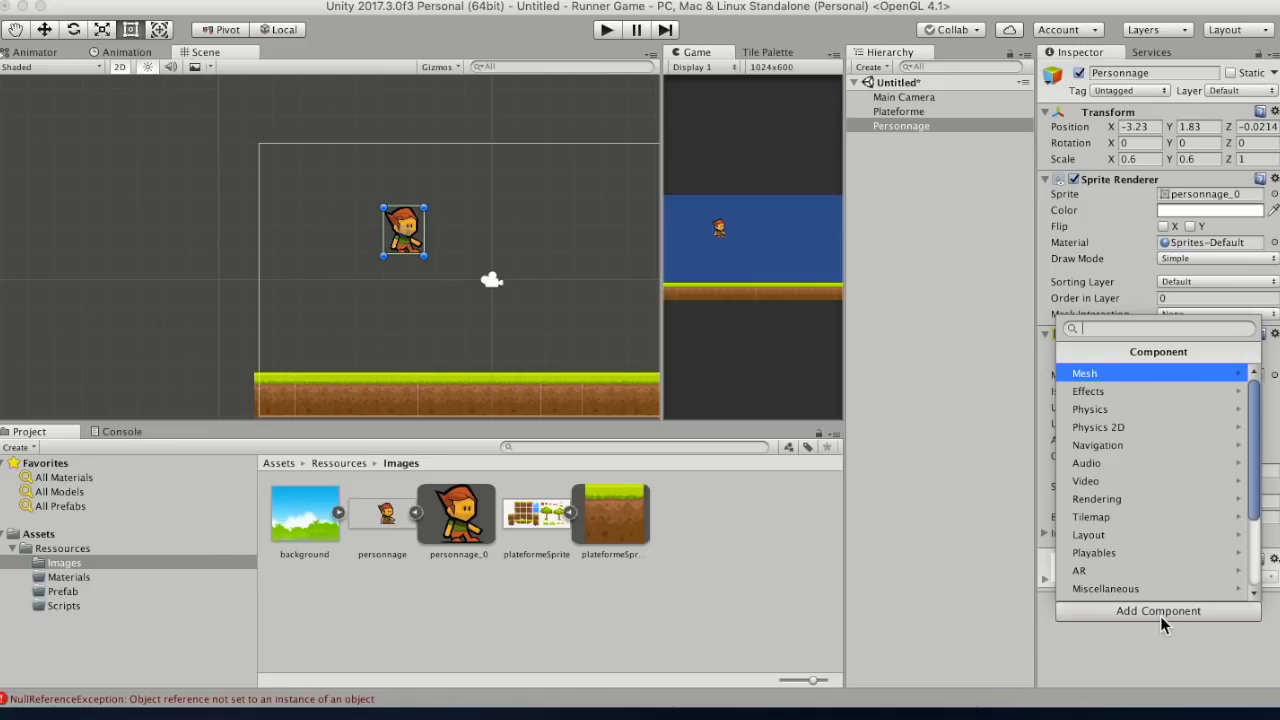
pyautogui.click(1162, 429)
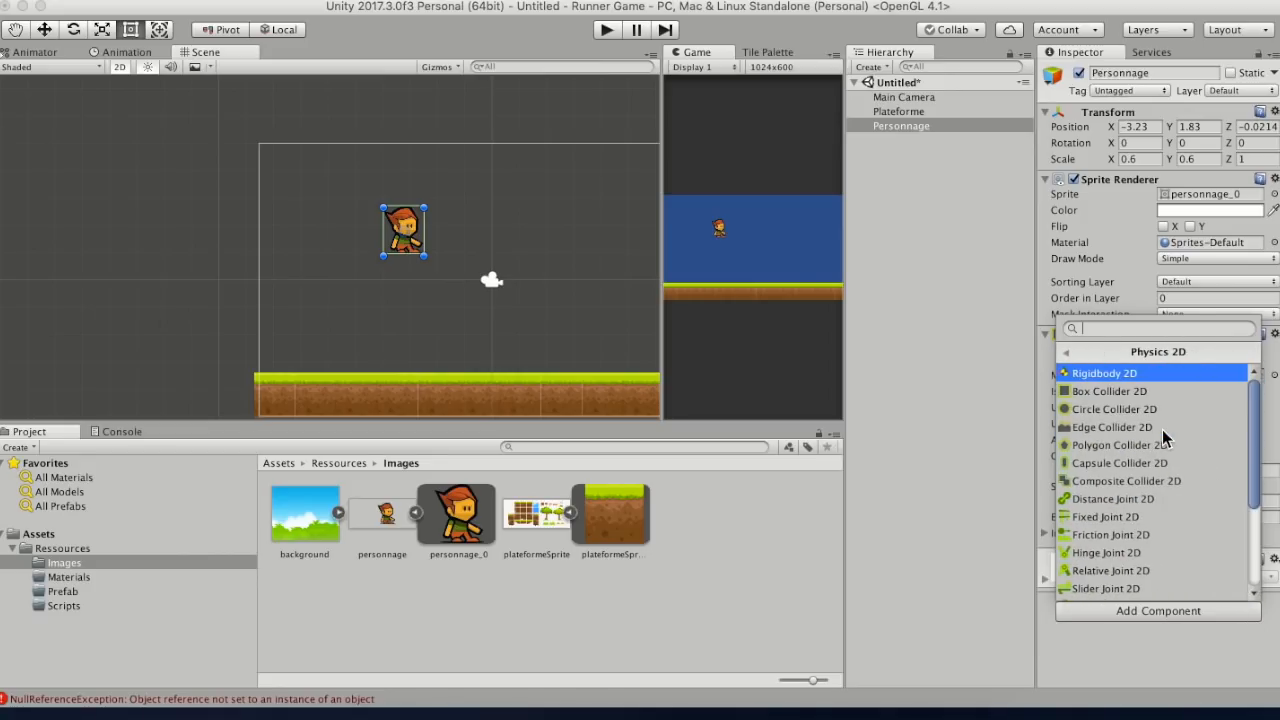
pyautogui.click(1121, 377)
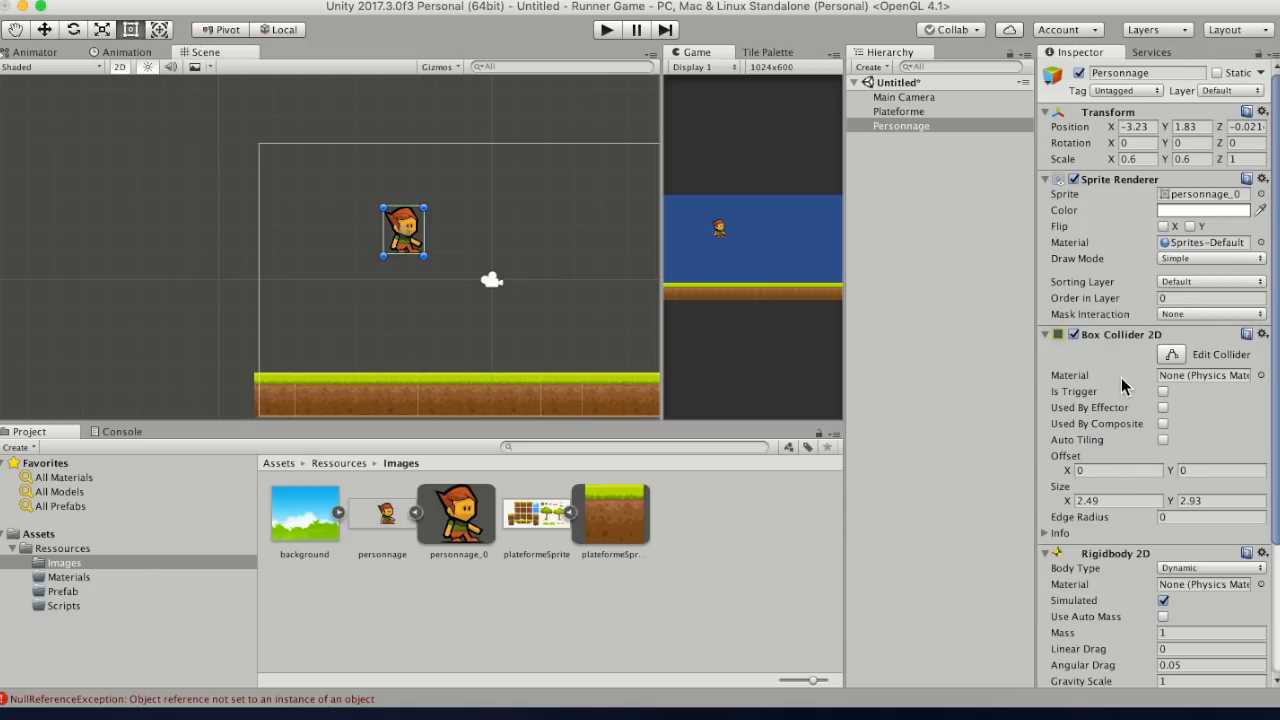
pyautogui.scroll(-4, 1181, 596)
# - Run the game to check in an enlarged Scene view how Personnage lands on the platform, and stop it
pyautogui.click(607, 29)
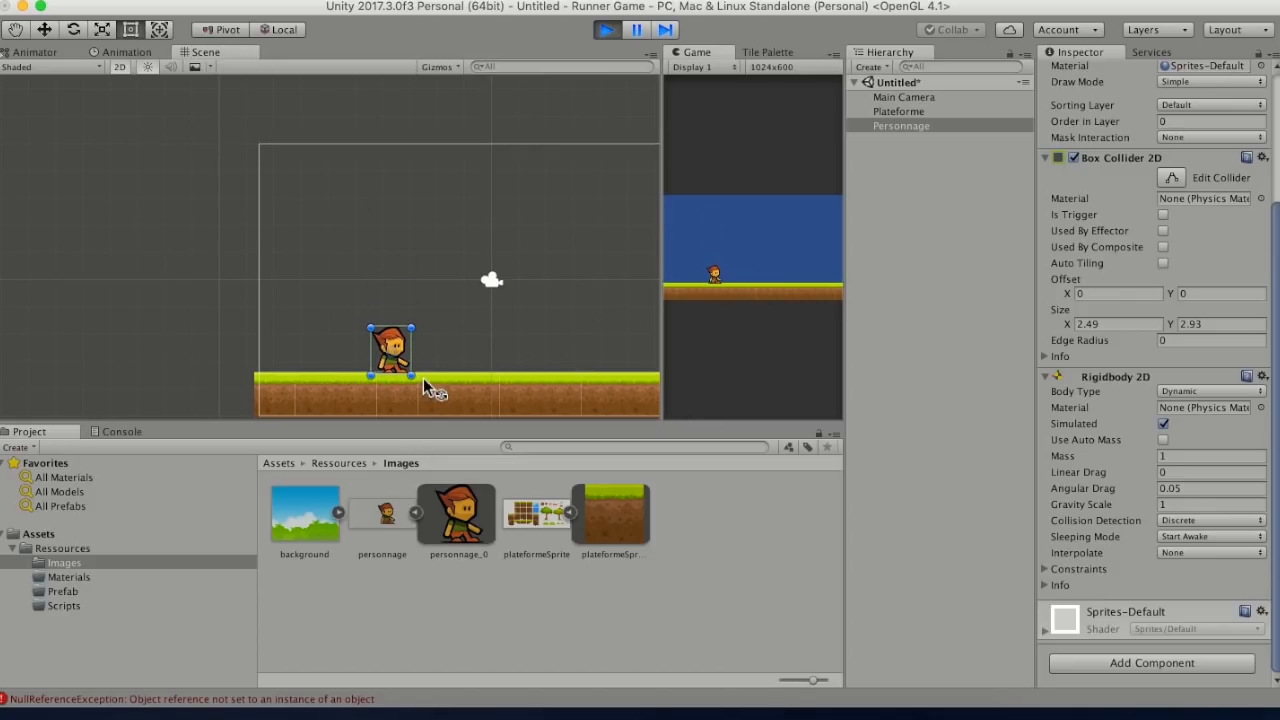
pyautogui.hotkey('shift', 'space')
pyautogui.scroll(-3, 849, 514)
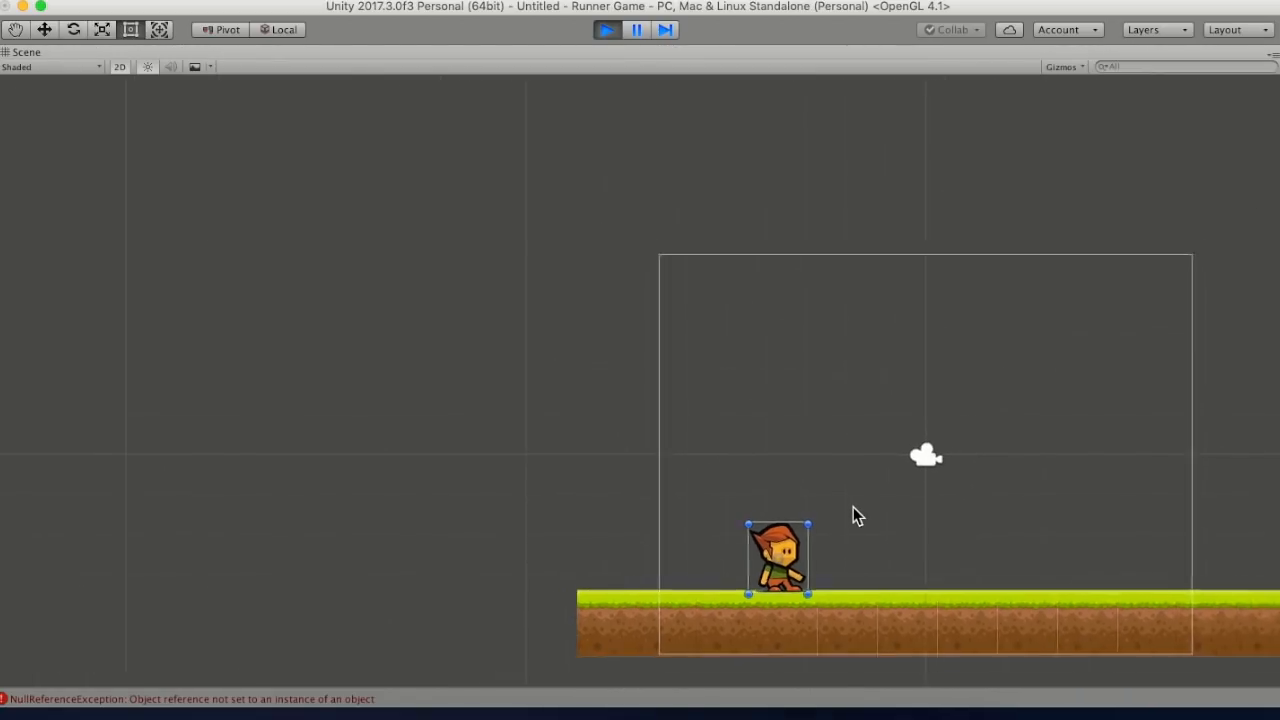
pyautogui.click(803, 618)
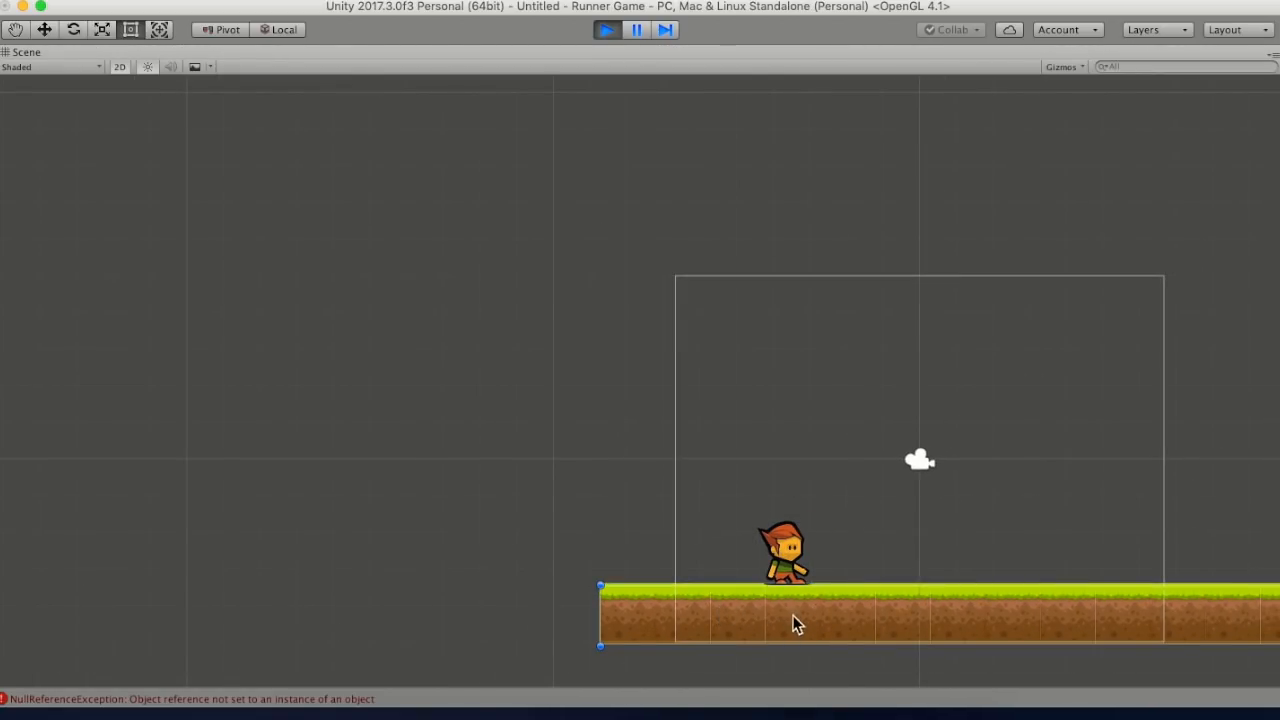
pyautogui.hotkey('shift', 'space')
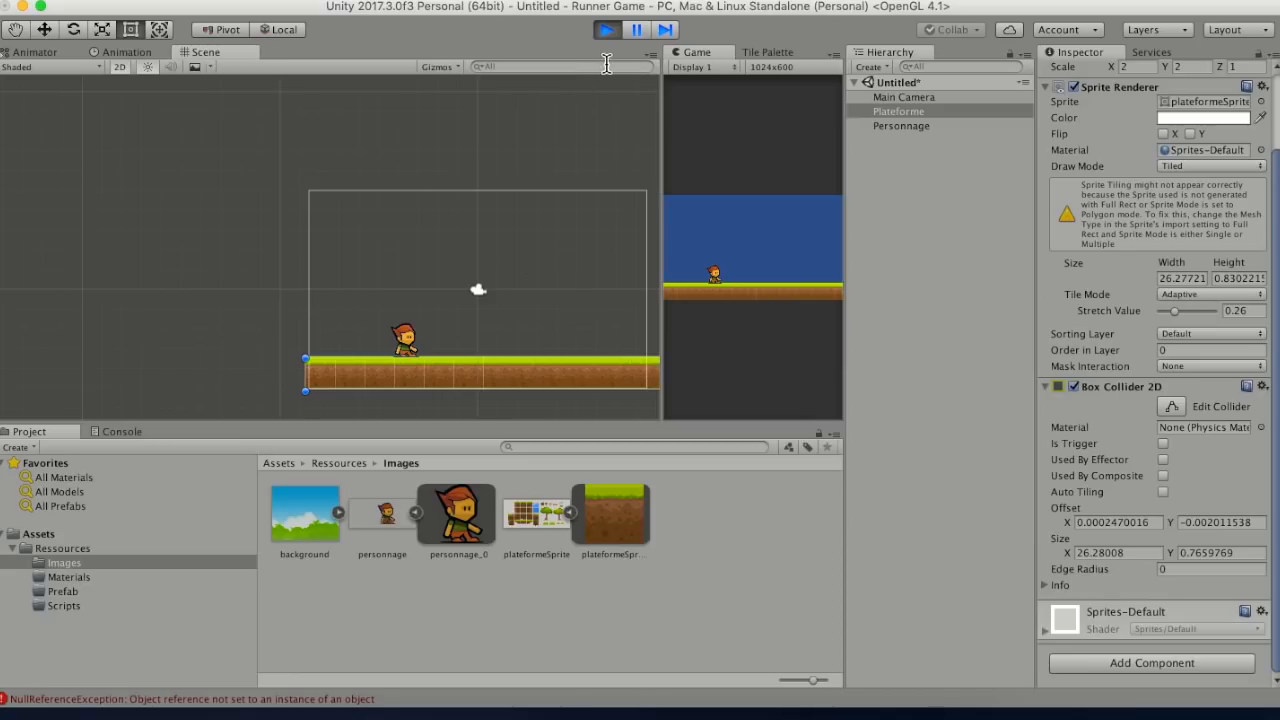
pyautogui.click(605, 32)
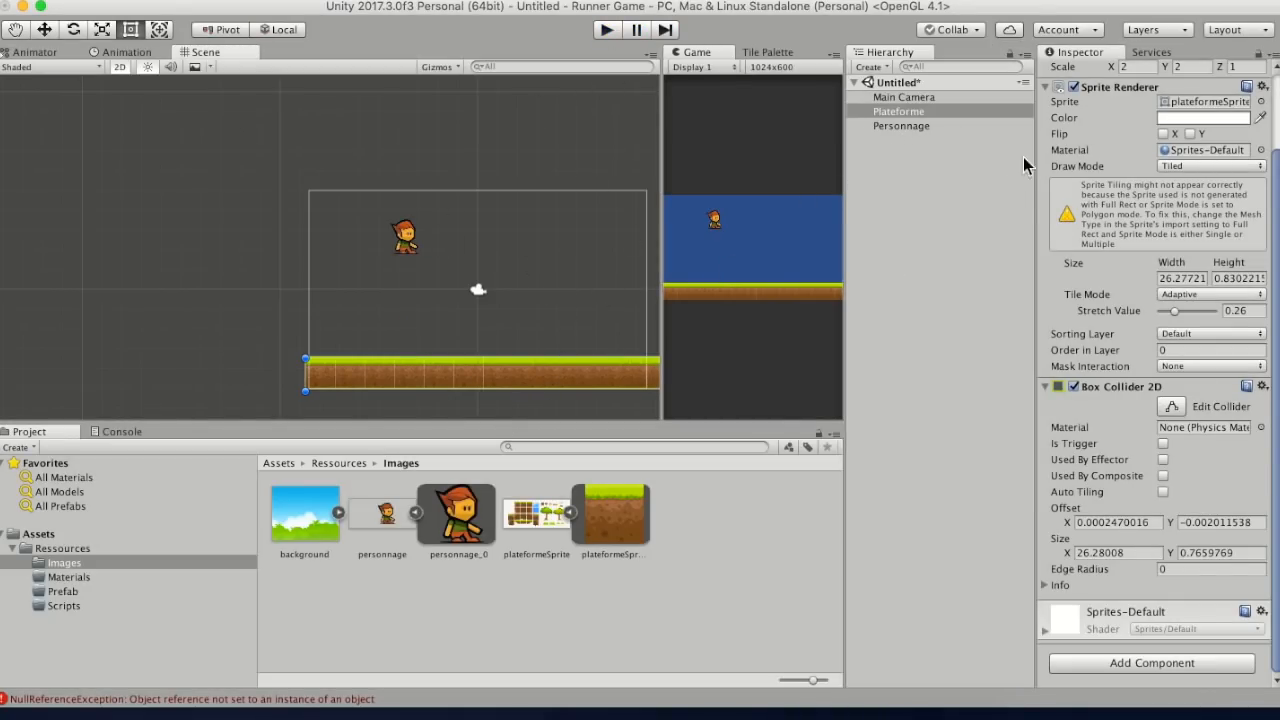
# - Set the Gravity Scale of Personnage's Rigidbody 2D to 4
pyautogui.click(948, 127)
pyautogui.scroll(-4, 1196, 513)
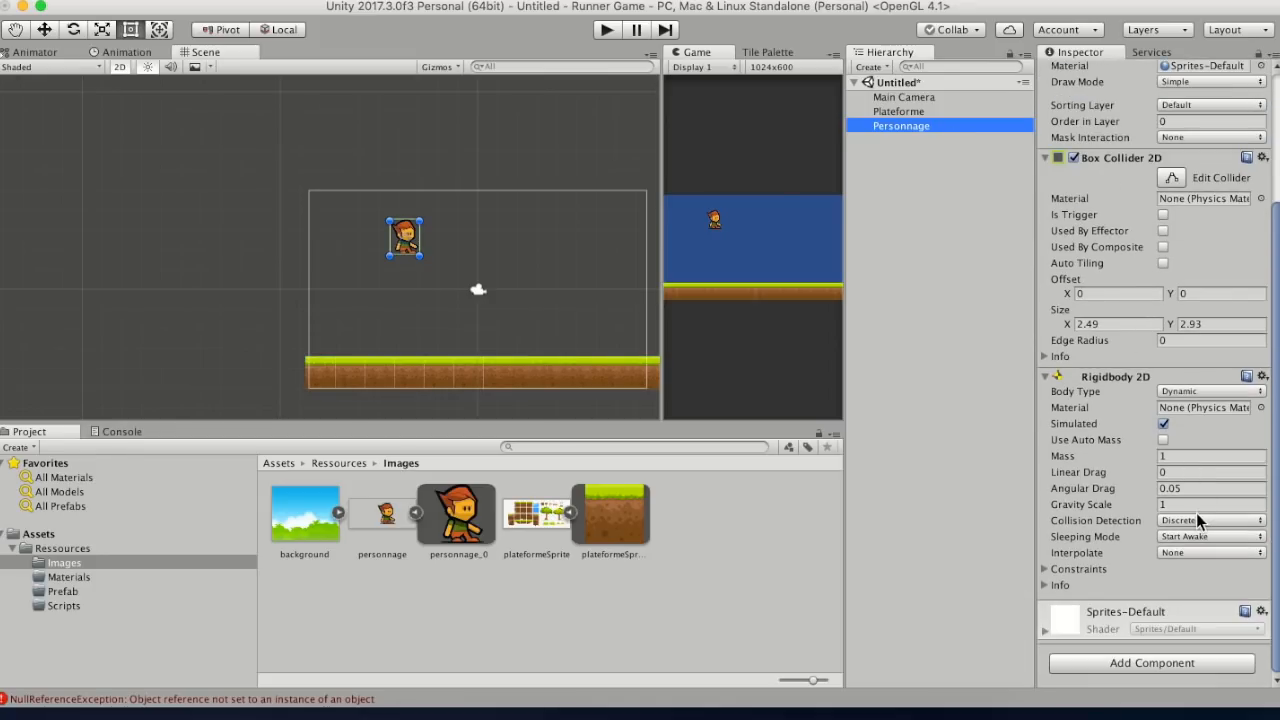
pyautogui.click(1197, 506)
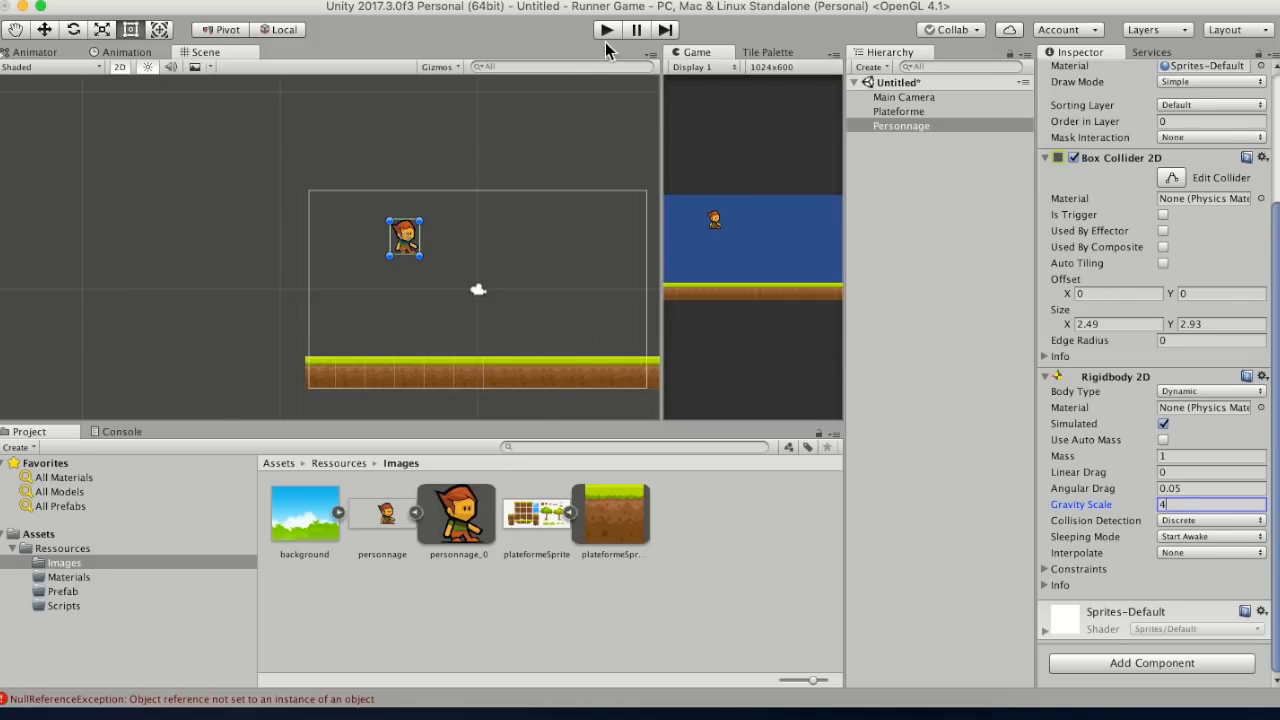
# - Enlarge the Game view, run the game maximized to check the character's faster fall, and stop it
pyautogui.moveTo(661, 118); pyautogui.dragTo(508, 128)
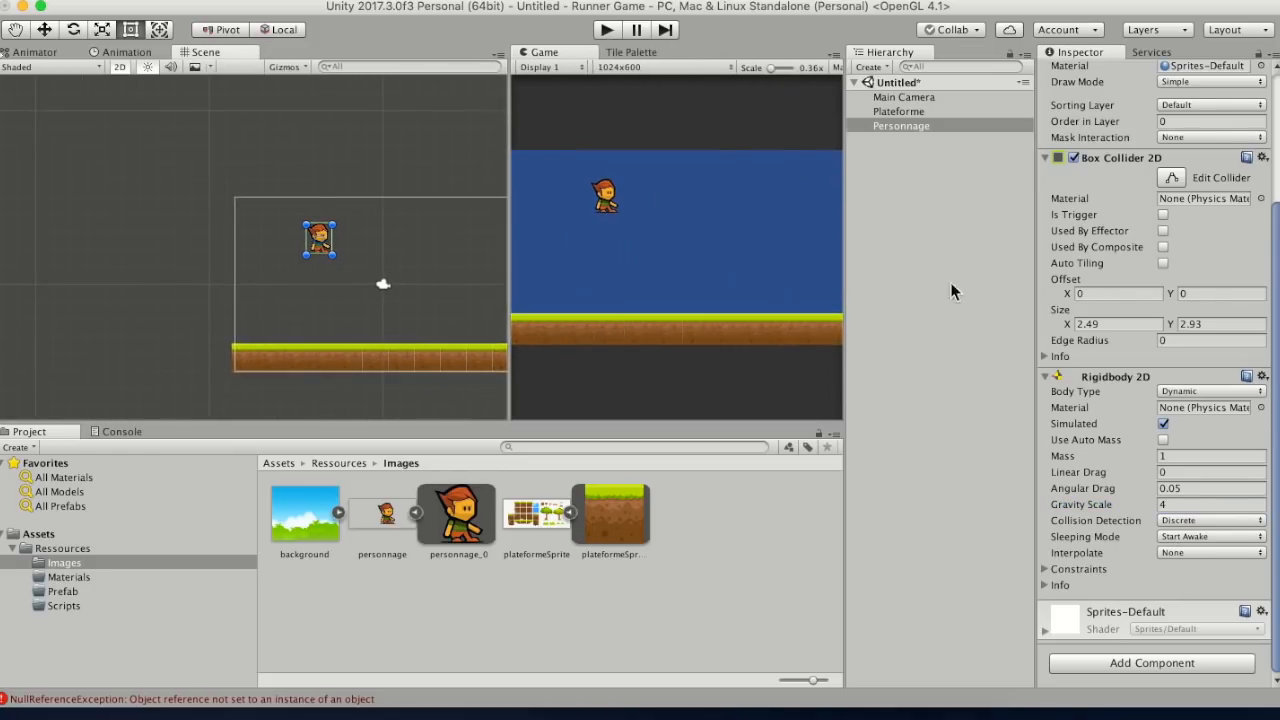
pyautogui.click(953, 320)
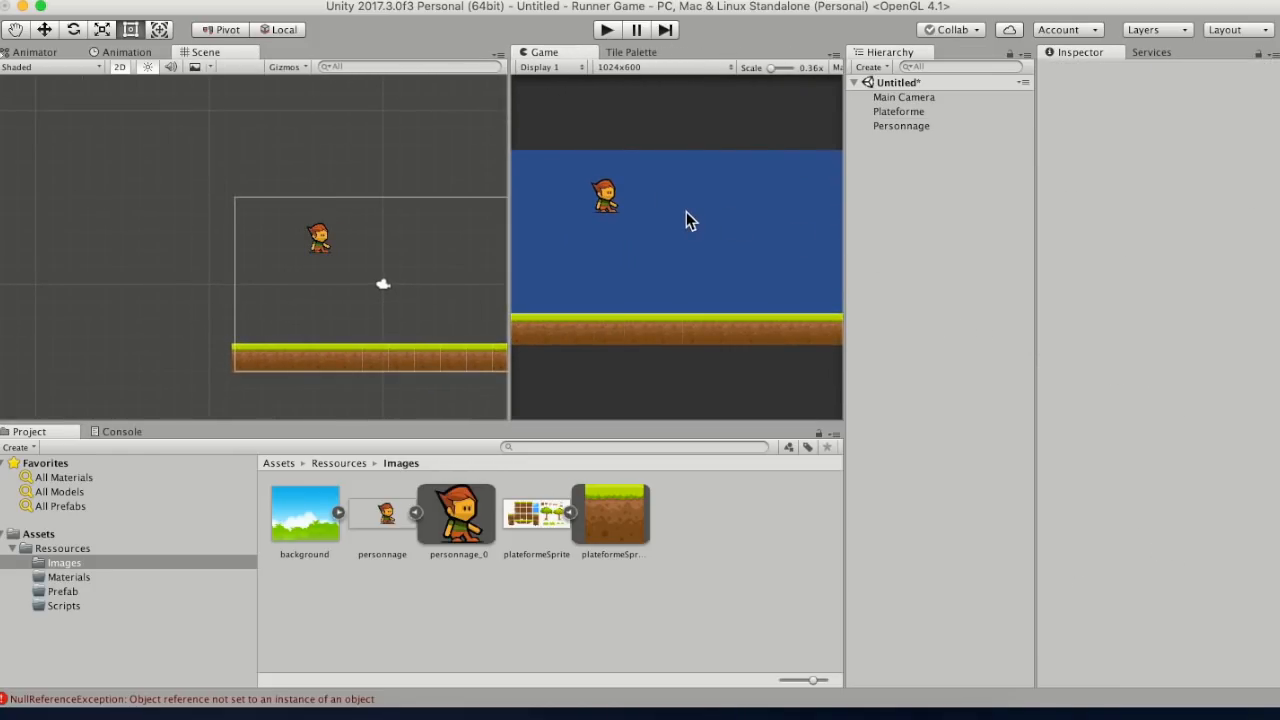
pyautogui.hotkey('shift', 'space')
pyautogui.click(603, 35)
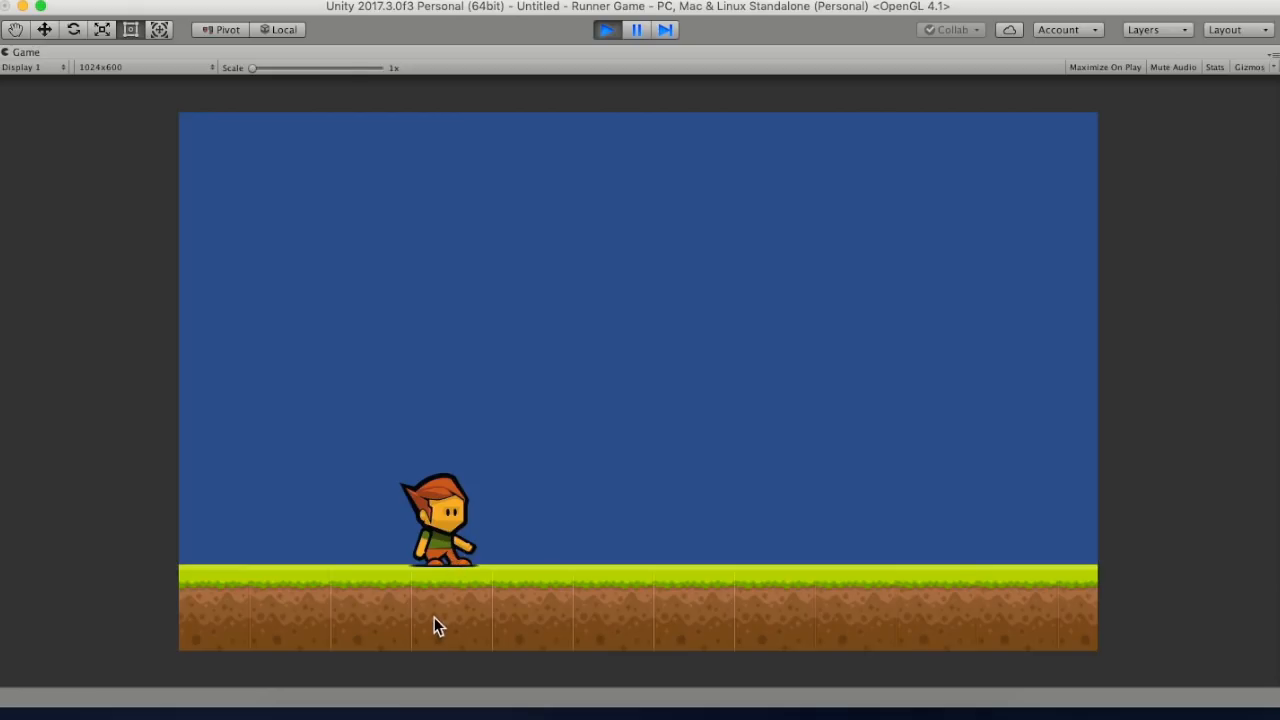
pyautogui.click(606, 30)
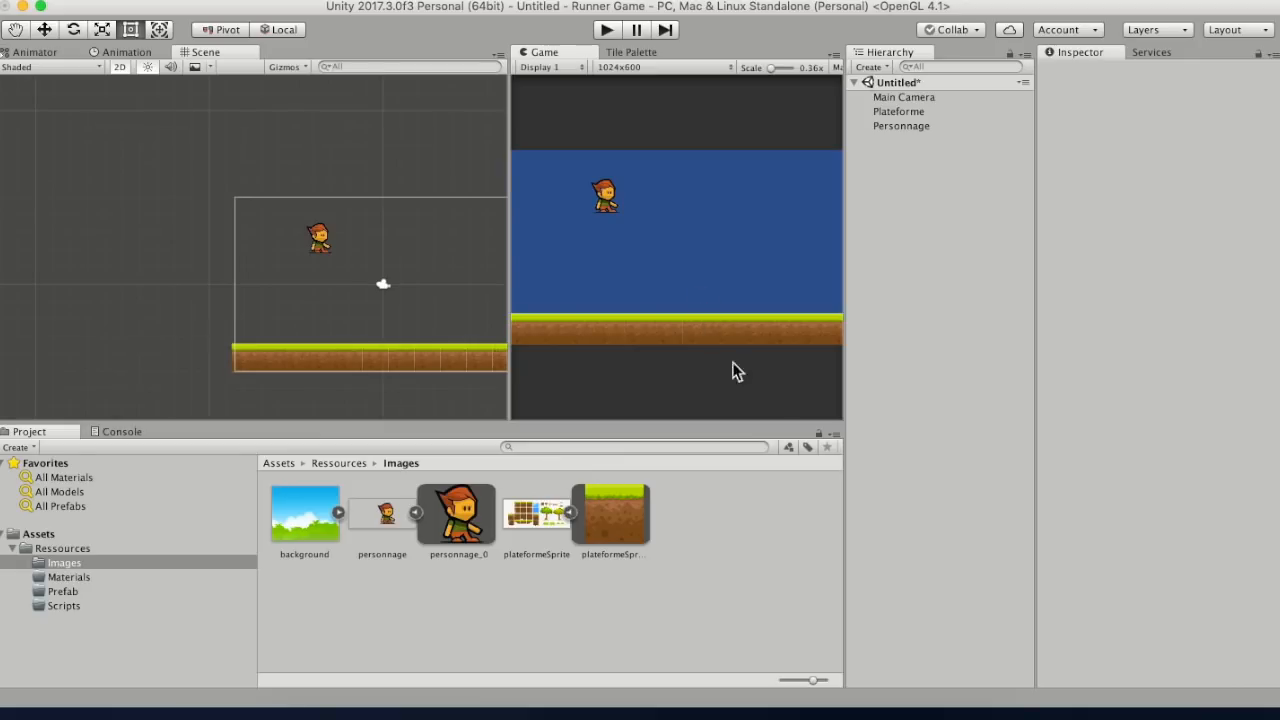
# - Set the Collision Detection of Personnage's Rigidbody 2D to Continuous
pyautogui.click(900, 127)
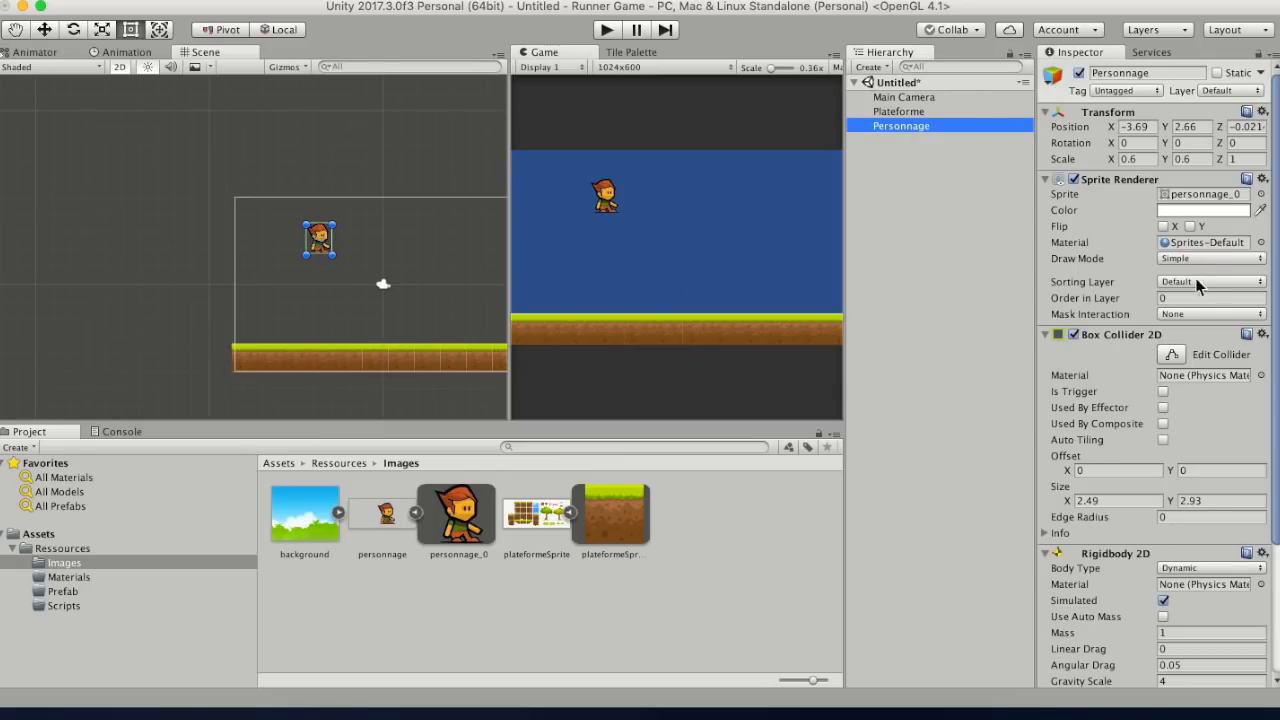
pyautogui.scroll(-5, 1165, 395)
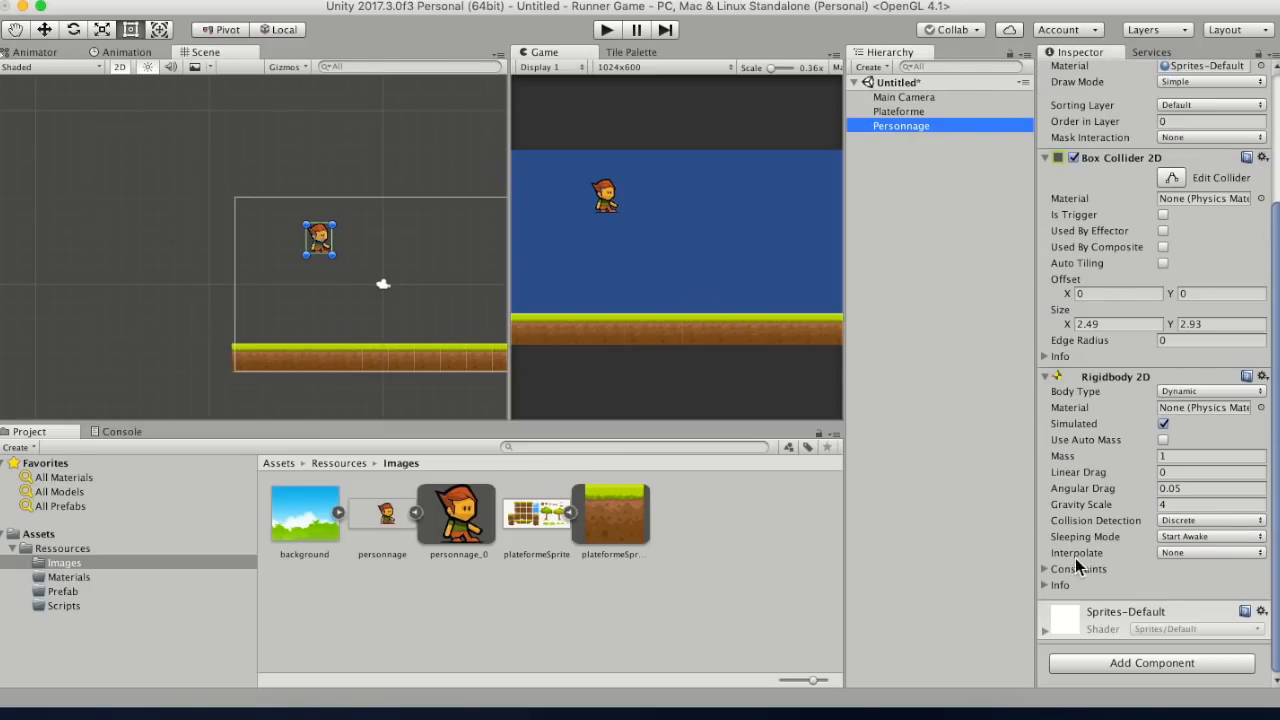
pyautogui.click(1172, 520)
pyautogui.click(1172, 537)
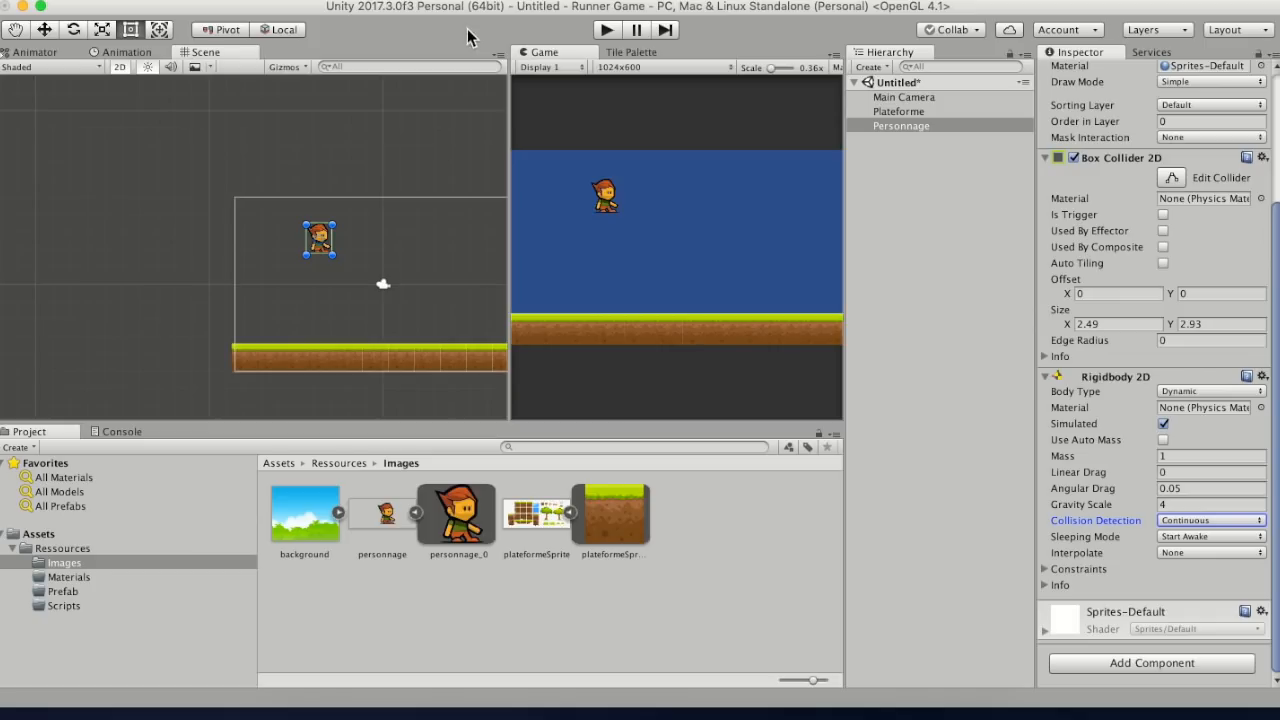
# - Run the game twice in the maximized Game view to check the character's landing with continuous collision detection, stopping it each time
pyautogui.click(606, 30)
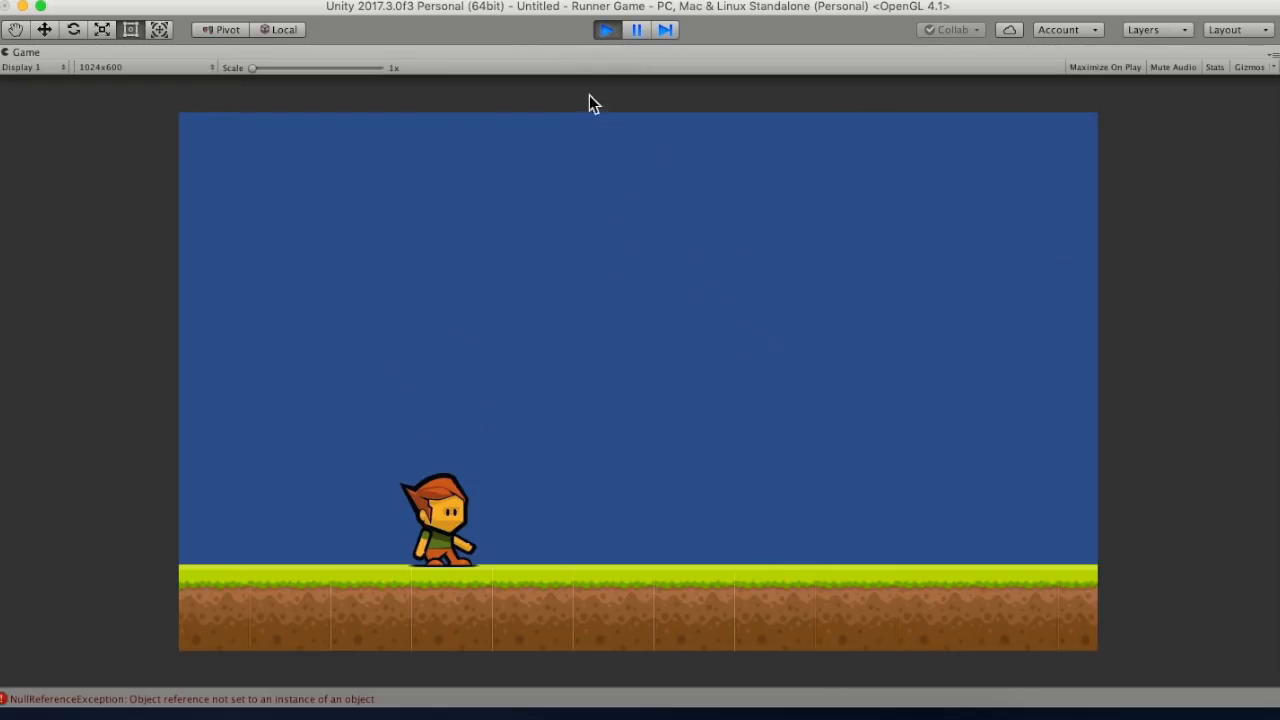
pyautogui.click(606, 30)
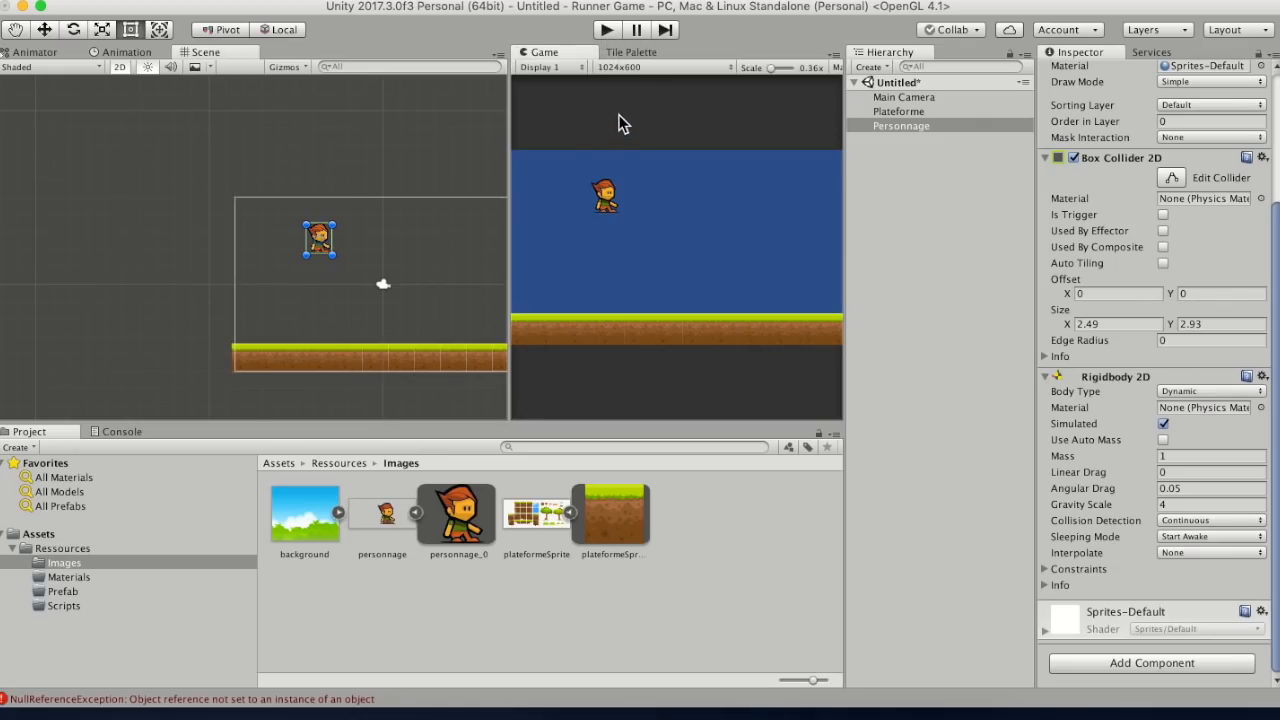
pyautogui.hotkey('shift', 'space')
pyautogui.click(602, 34)
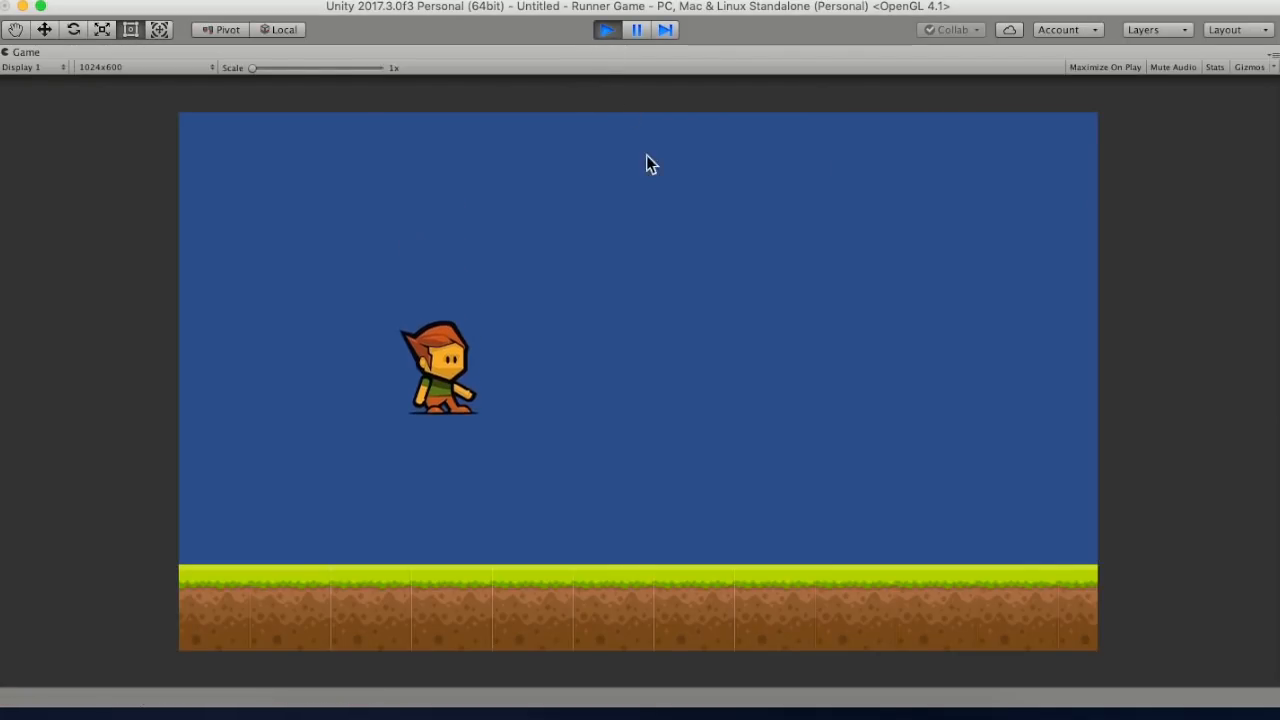
pyautogui.click(613, 36)
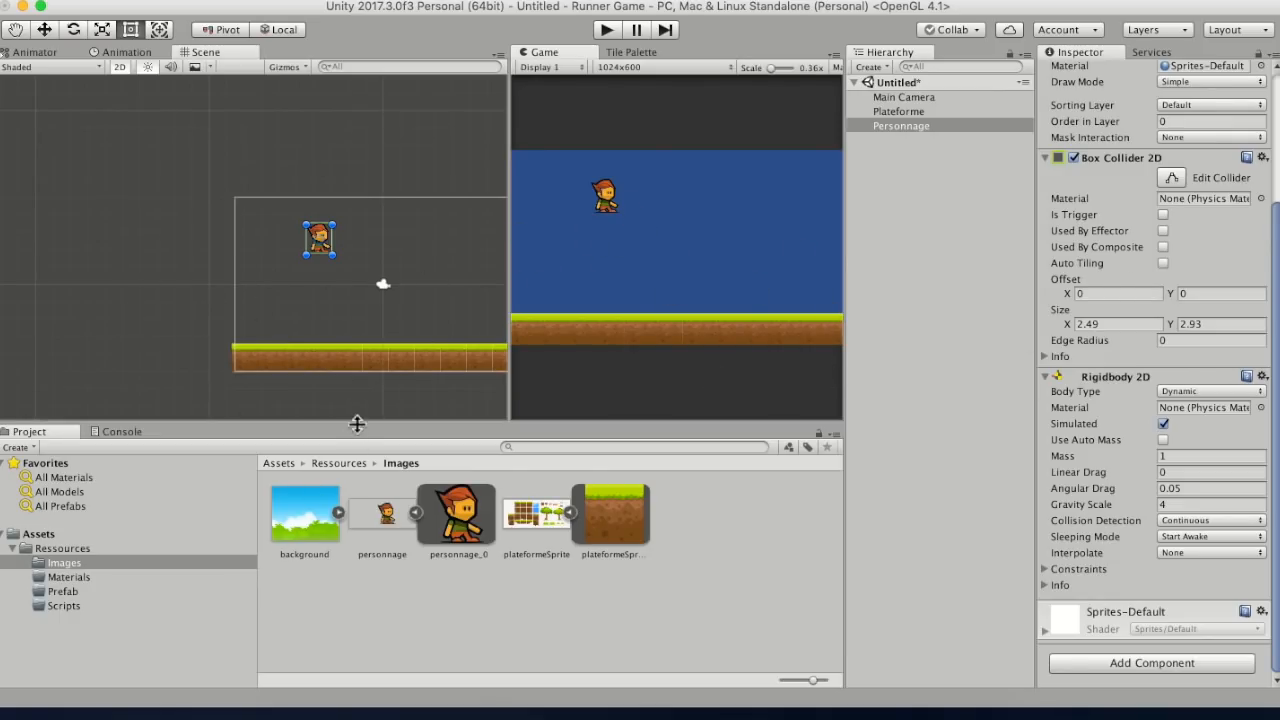
# - Create a new C# script named CharacBehavior on Personnage and open it in the code editor
pyautogui.click(1151, 662)
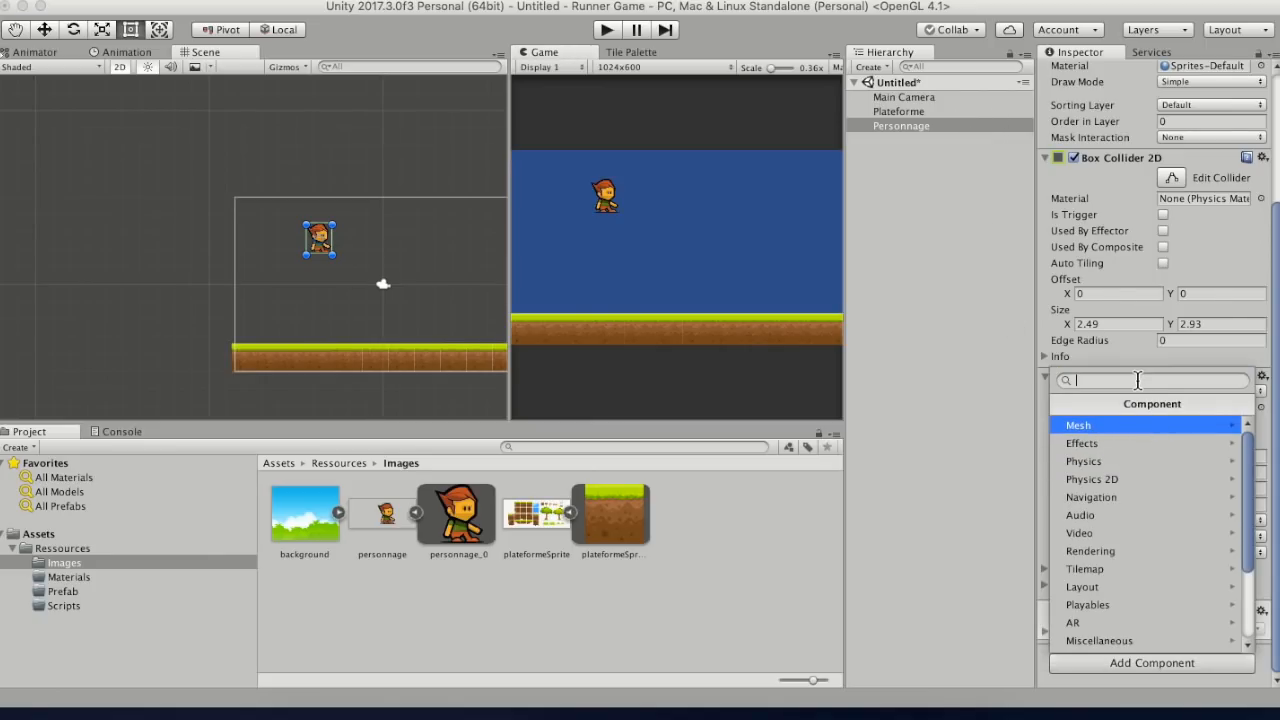
pyautogui.write('scr')
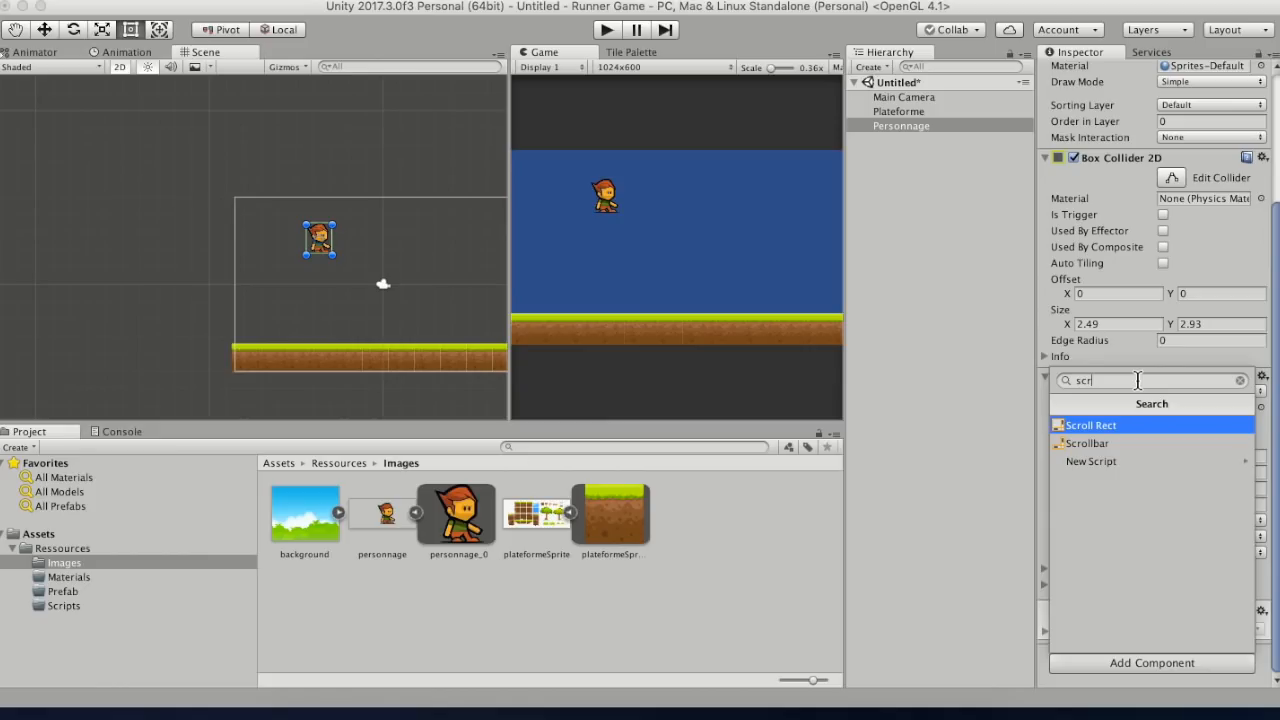
pyautogui.press('Down')
pyautogui.press('Down')
pyautogui.press('Return')
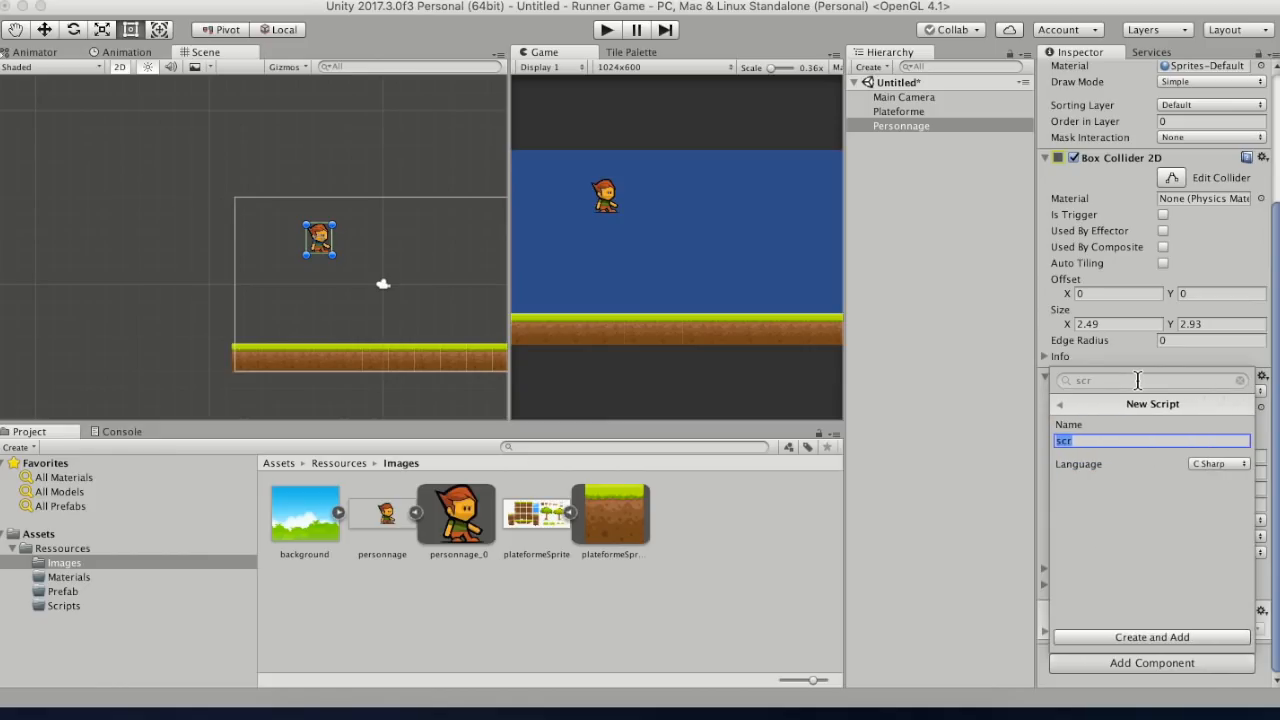
pyautogui.write('CharacBehavior')
pyautogui.click(1122, 637)
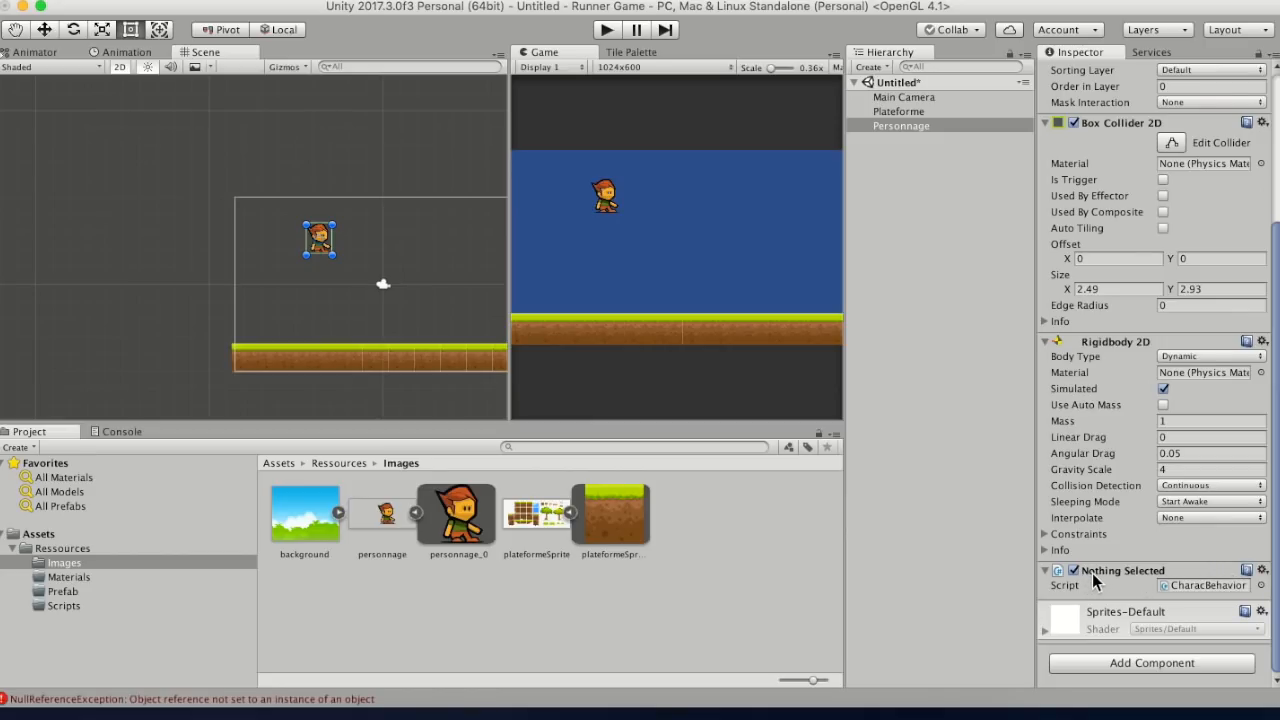
pyautogui.click(1262, 570)
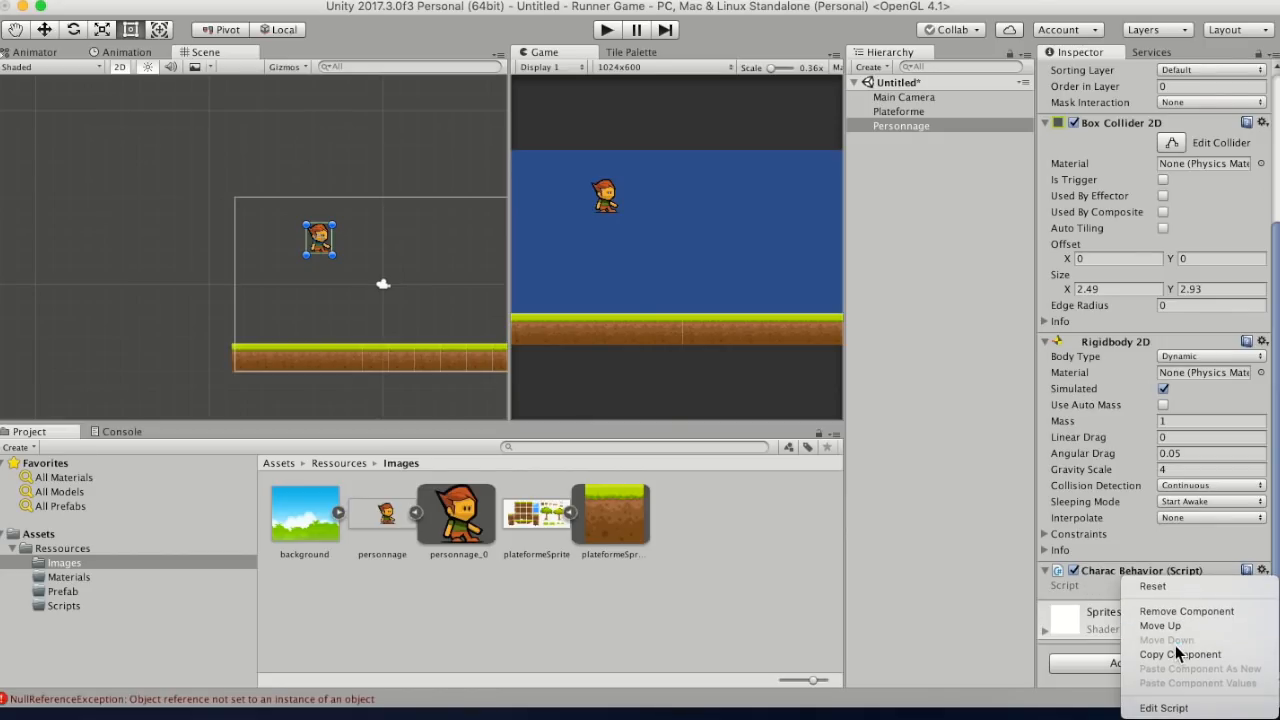
pyautogui.click(1164, 707)
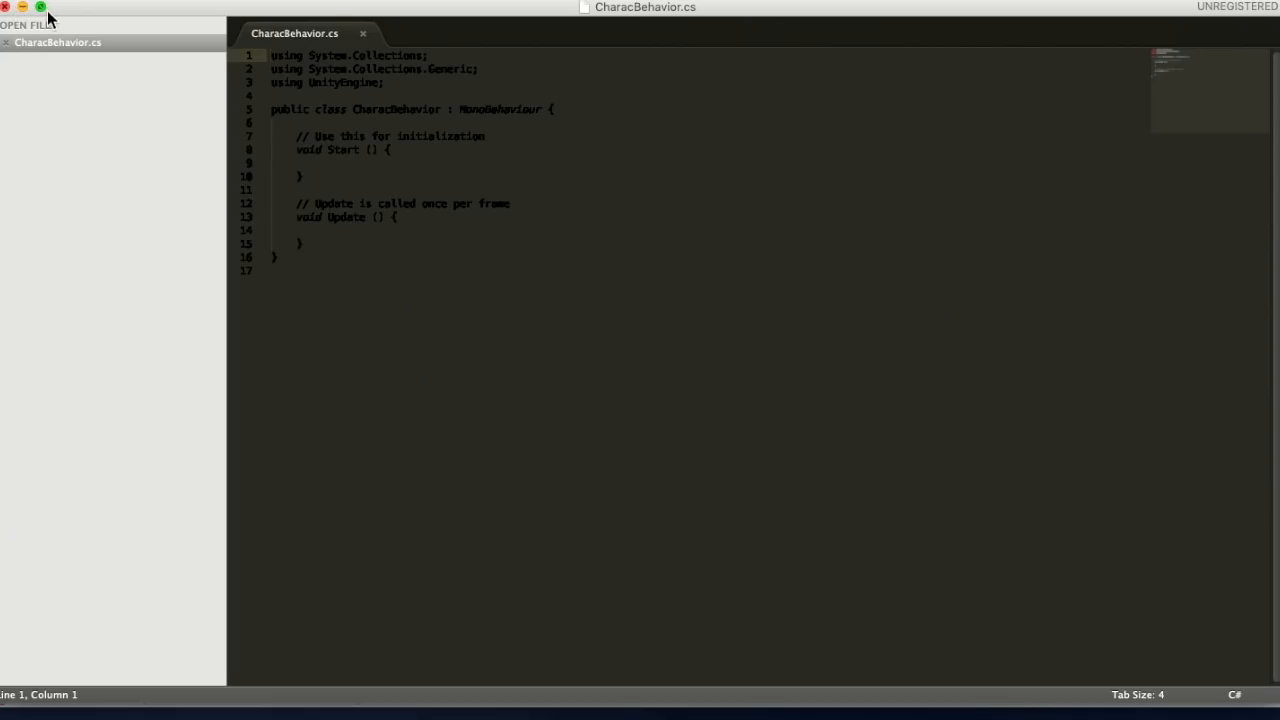
# - Shrink and reposition the code editor window so that Personnage's components stay visible beside it
pyautogui.moveTo(829, 9); pyautogui.dragTo(789, 83)
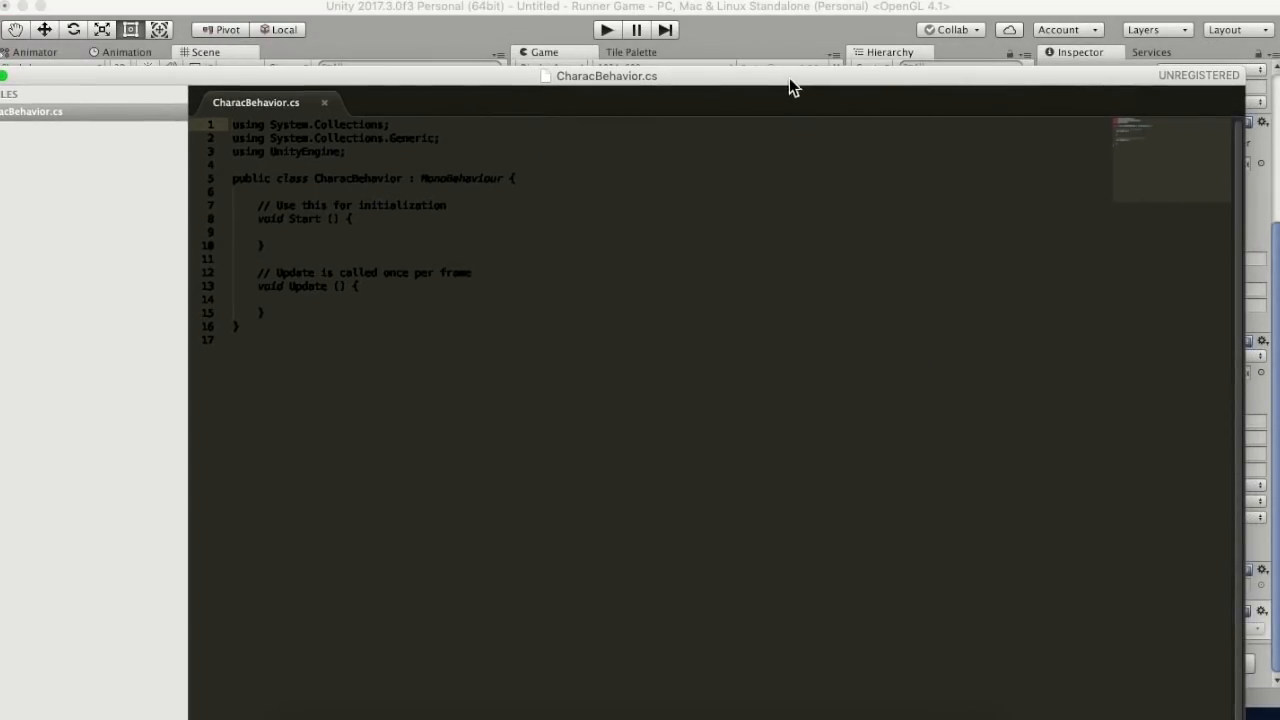
pyautogui.moveTo(1248, 70); pyautogui.dragTo(896, 155)
pyautogui.moveTo(780, 161); pyautogui.dragTo(843, 51)
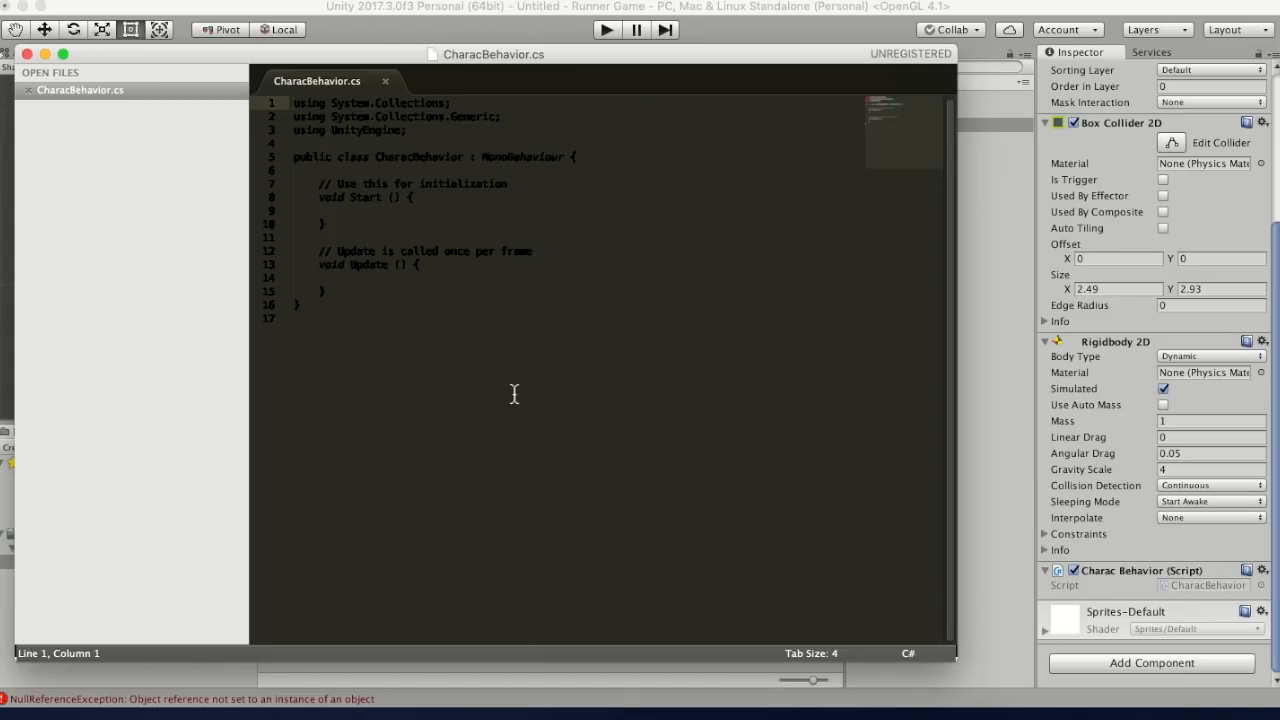
# - Examine the default Start and Update methods in the CharacBehavior script
pyautogui.moveTo(346, 226); pyautogui.dragTo(312, 201)
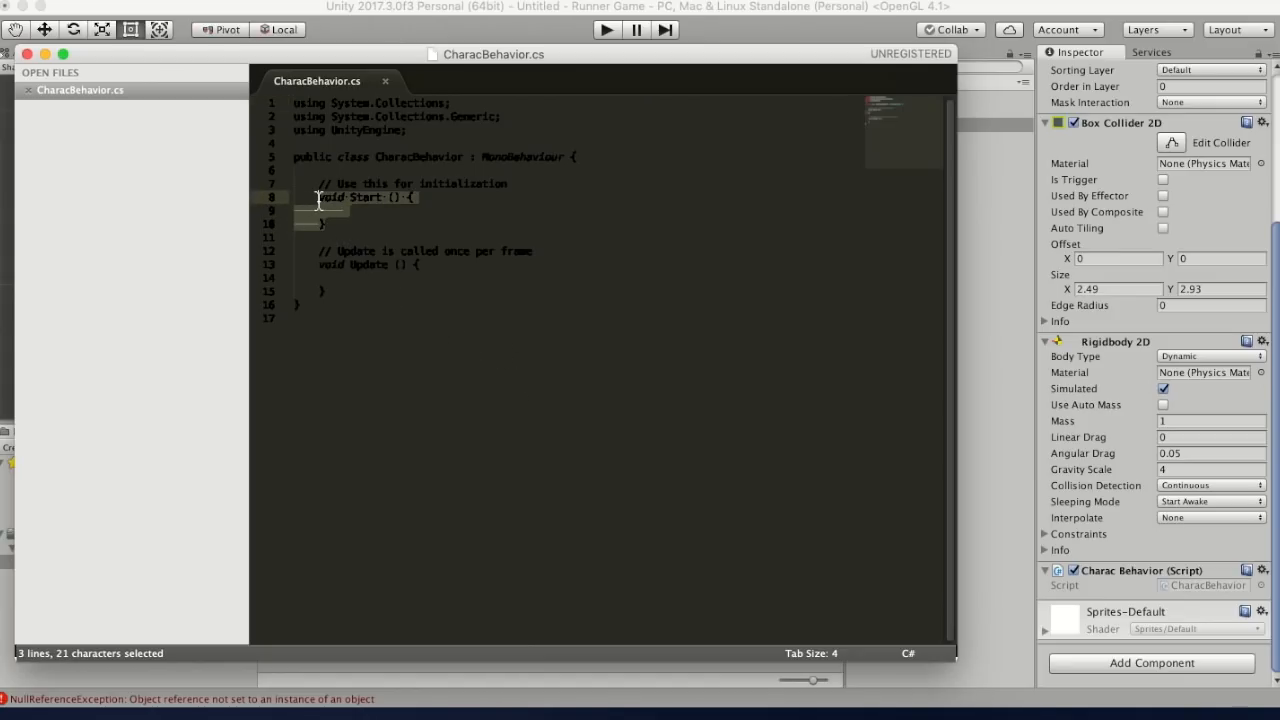
pyautogui.click(412, 224)
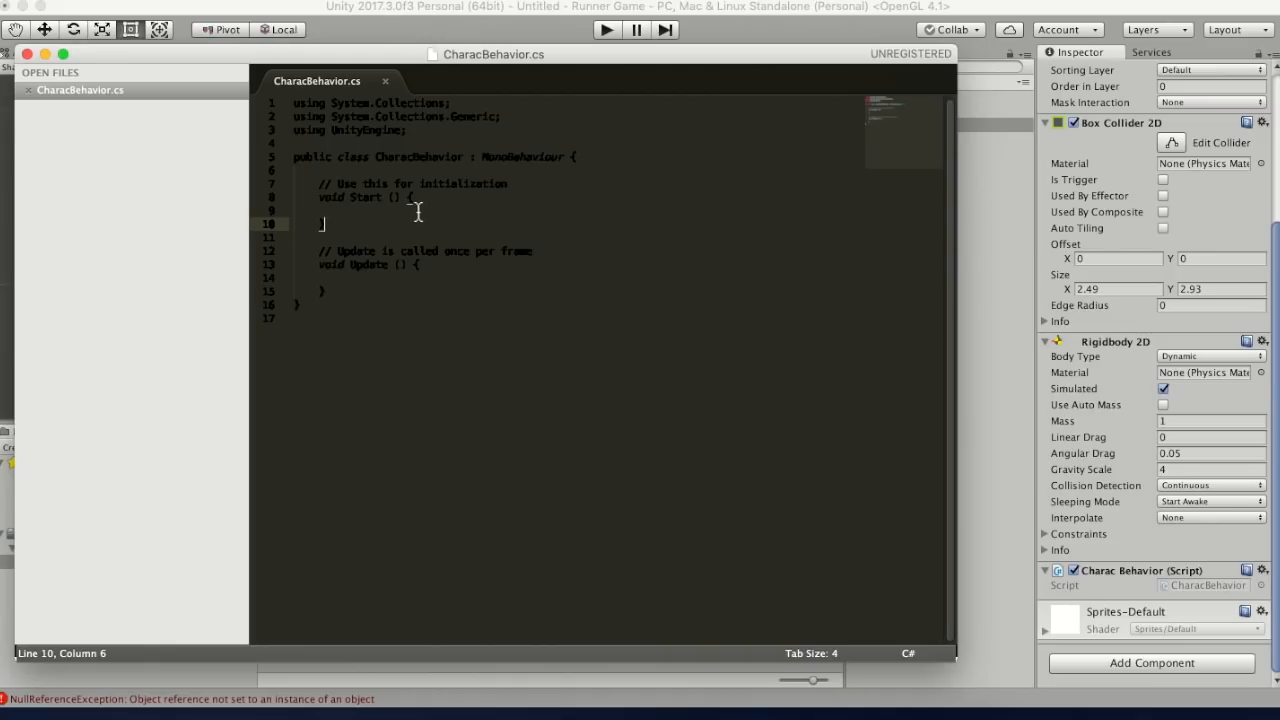
pyautogui.click(413, 210)
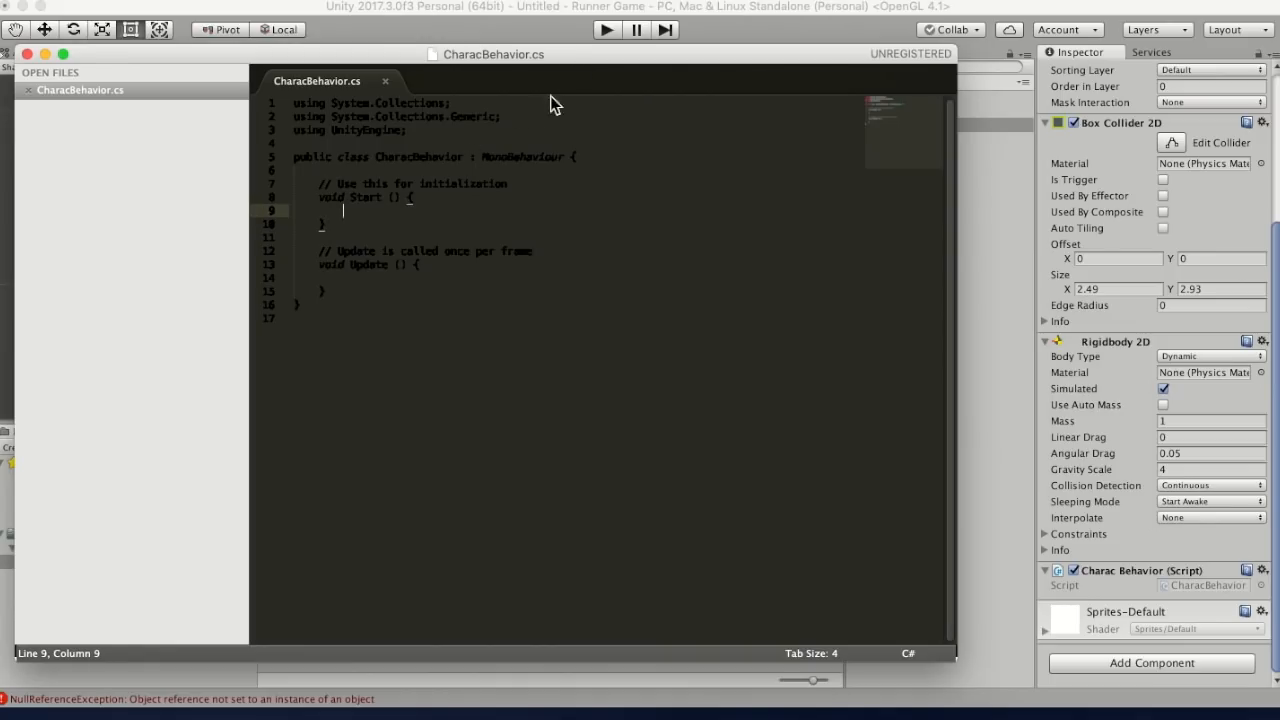
pyautogui.moveTo(320, 264); pyautogui.dragTo(358, 298)
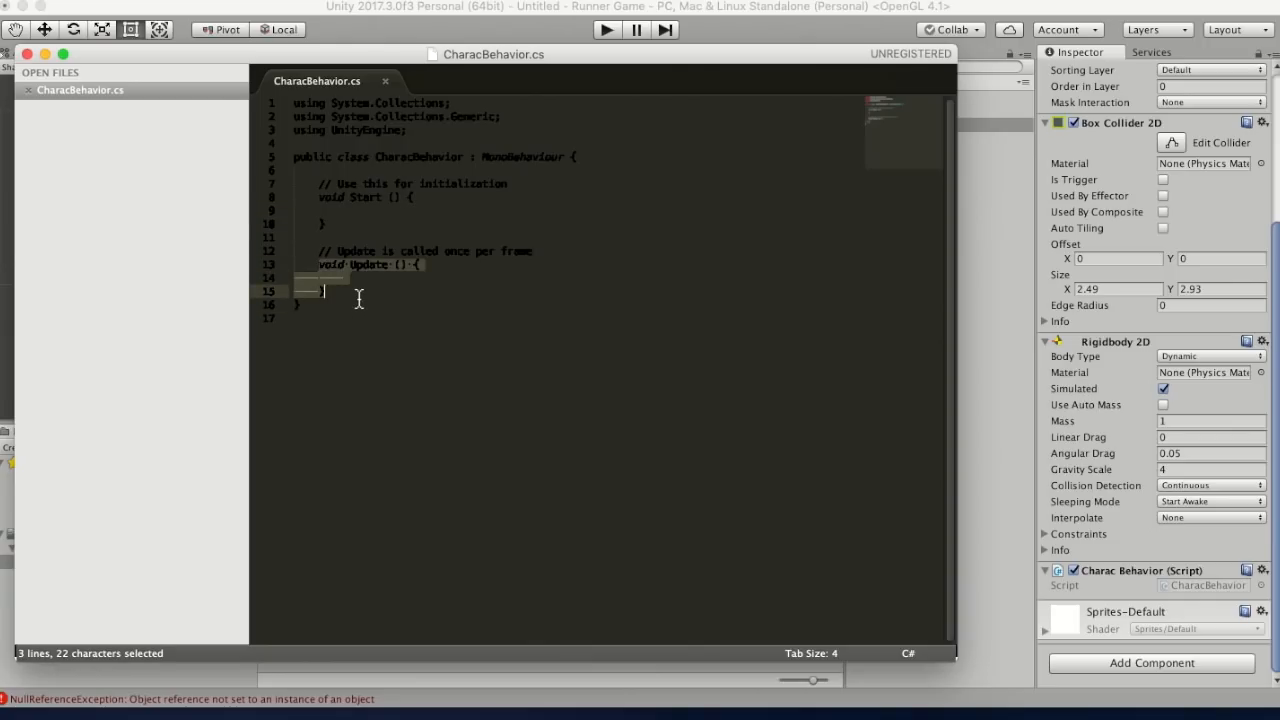
pyautogui.click(425, 291)
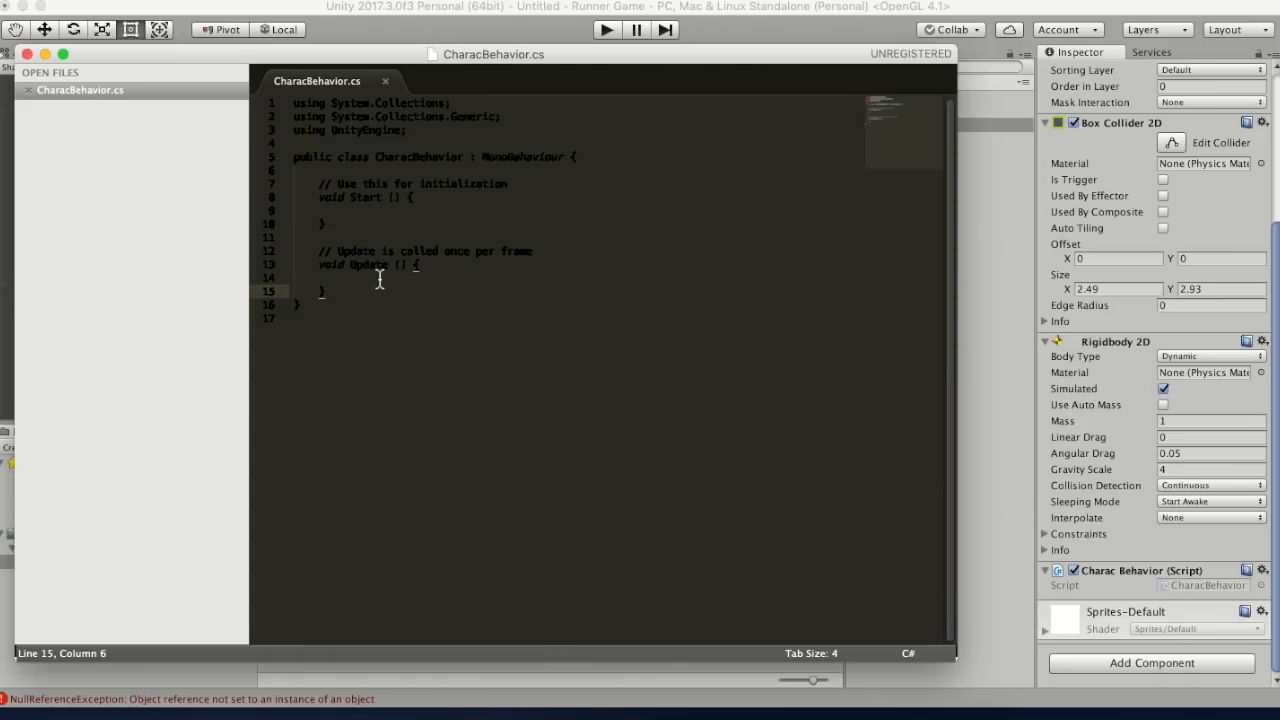
pyautogui.click(398, 212)
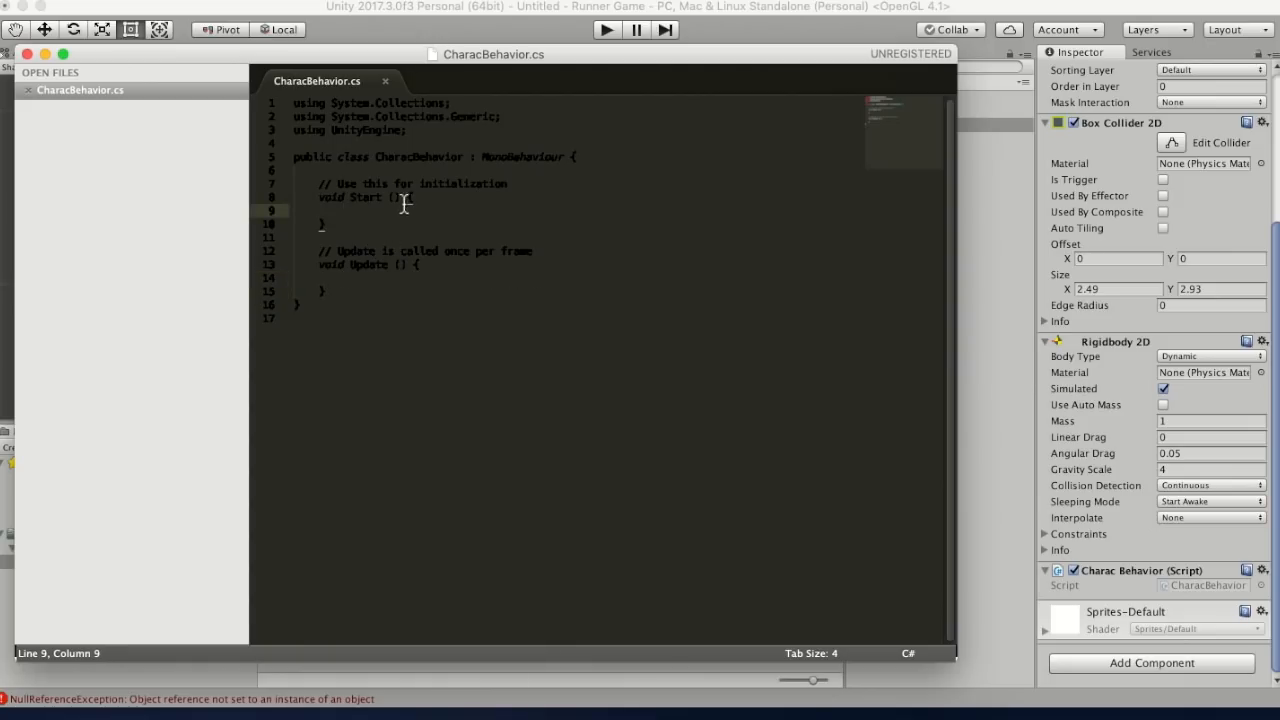
# - Declare a public Rigidbody2D variable named rb at the beginning of the CharacBehavior class
pyautogui.click(637, 164)
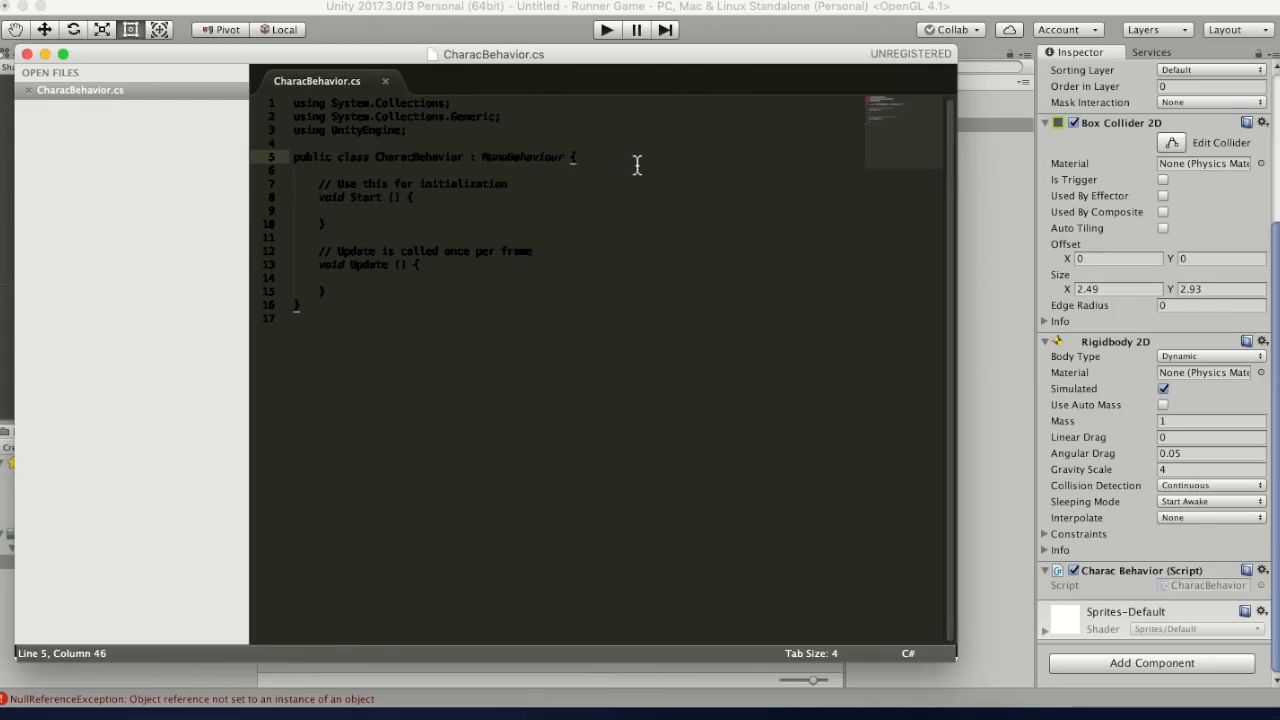
pyautogui.press('Return')
pyautogui.press('Return')
pyautogui.write('public')
pyautogui.write(' f')
pyautogui.write('igid')
pyautogui.write('body')
pyautogui.write('2')
pyautogui.write('D ')
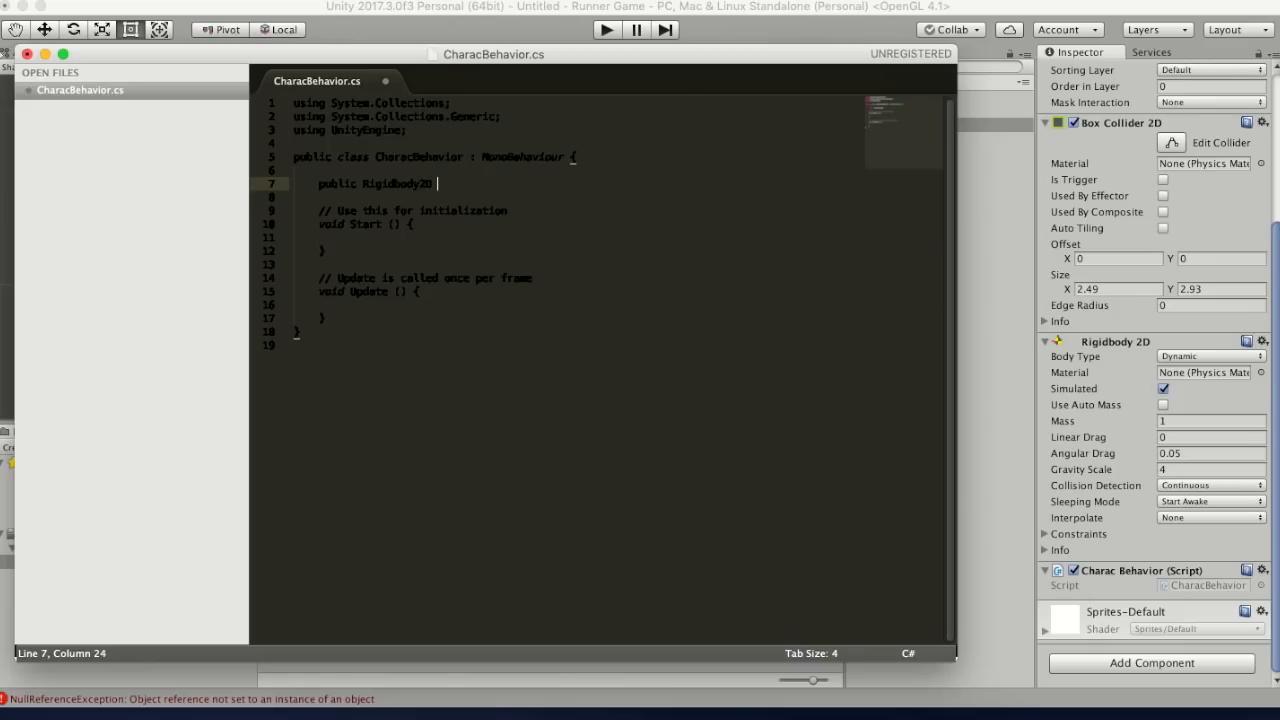
pyautogui.write('rb;')
# - In the Start method, write the statement rb.velocity += new Vector2() with empty parentheses
pyautogui.click(398, 243)
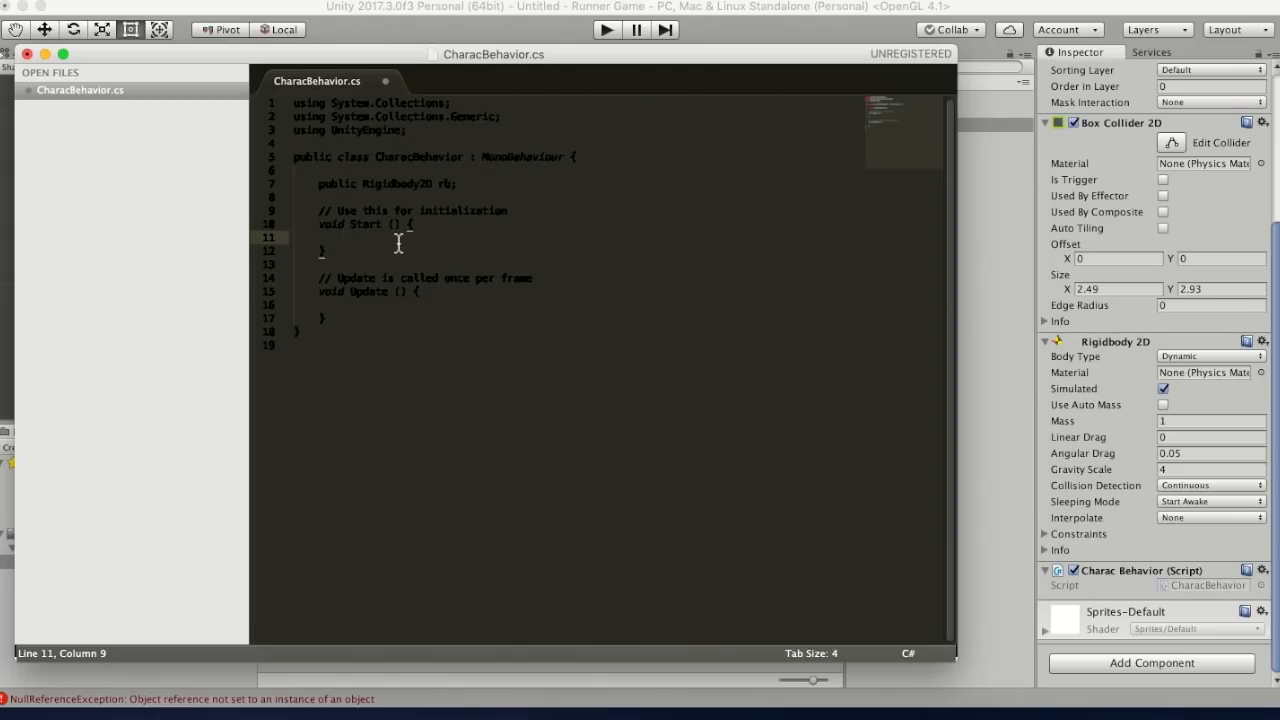
pyautogui.write('rb')
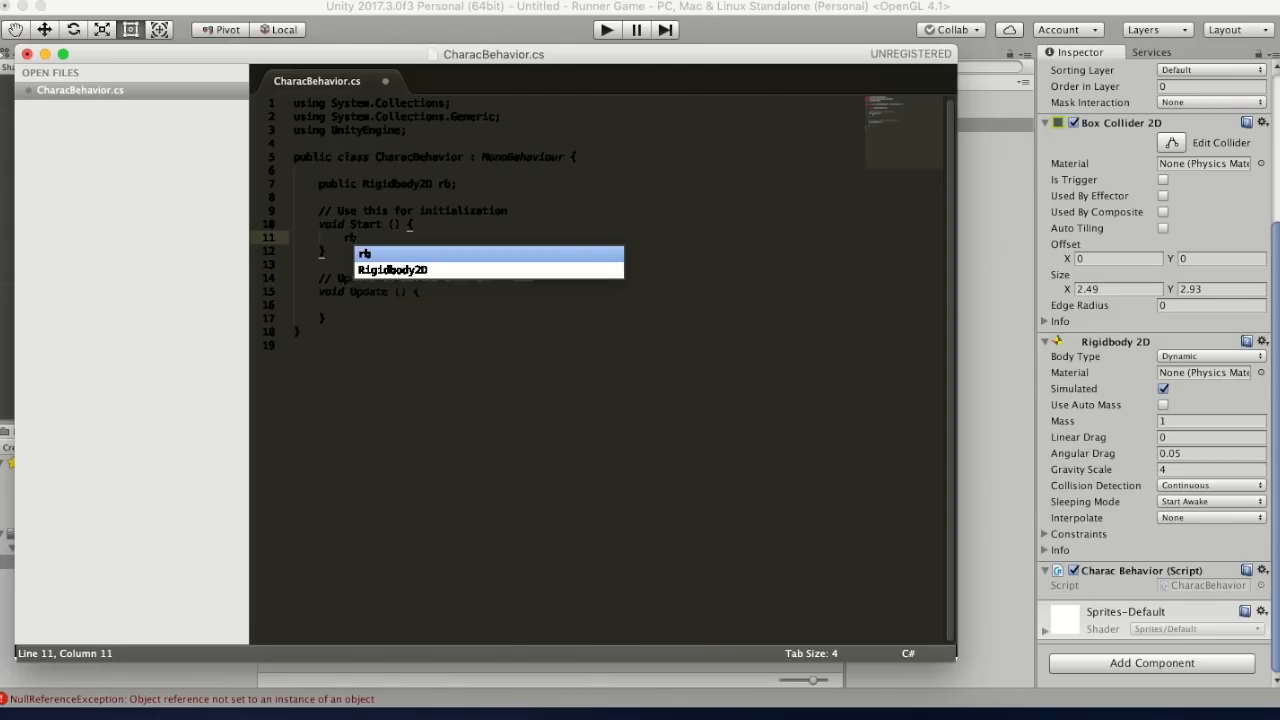
pyautogui.write('.')
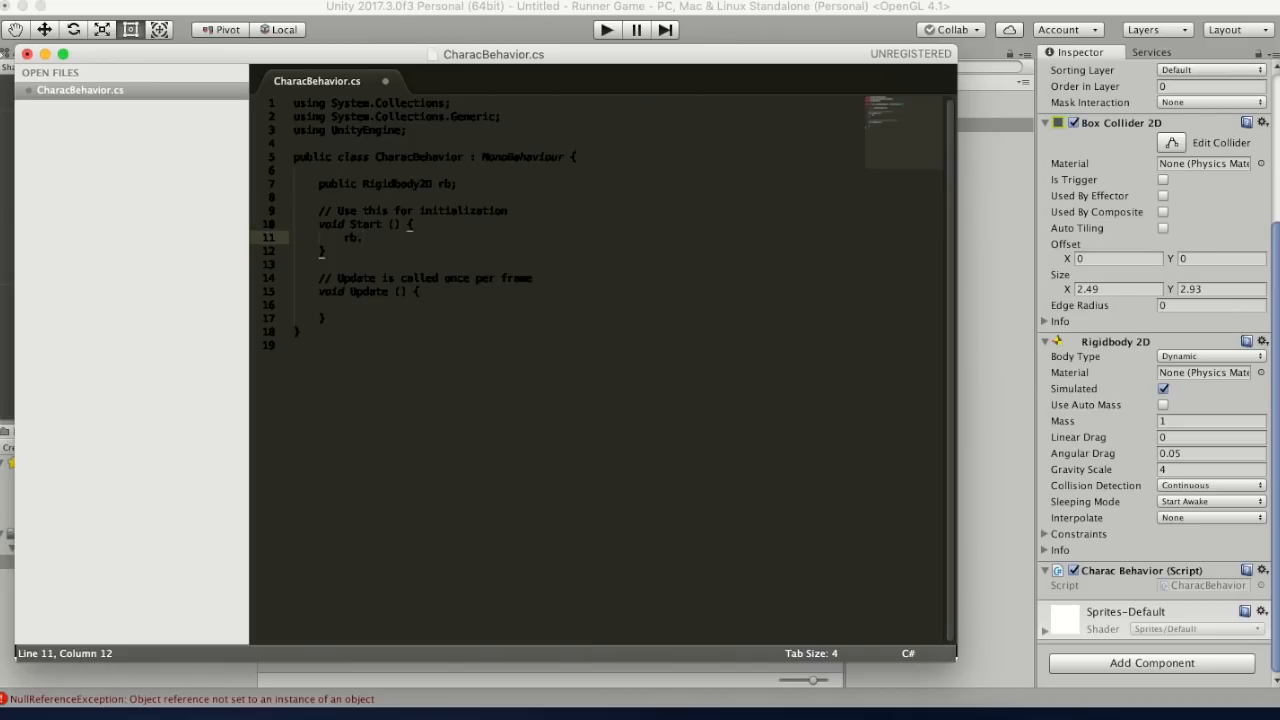
pyautogui.write('velocity')
pyautogui.write(' = ')
pyautogui.write('neww Vector')
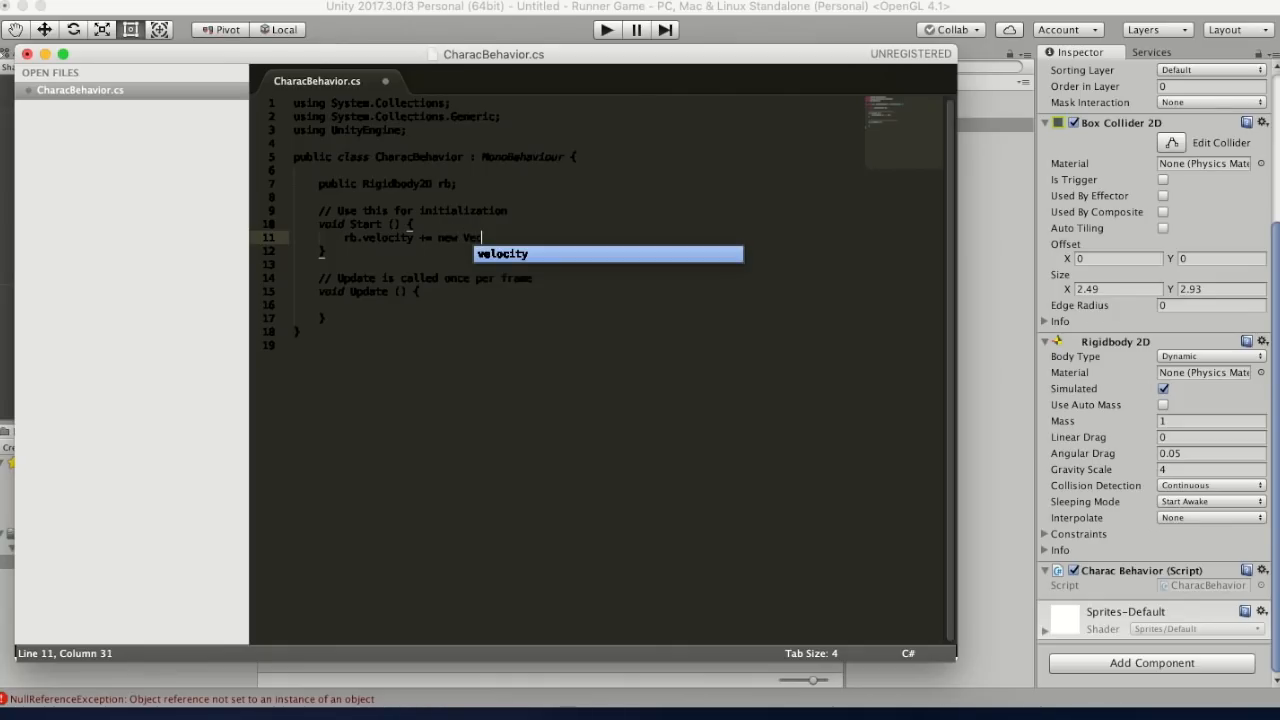
pyautogui.write('2')
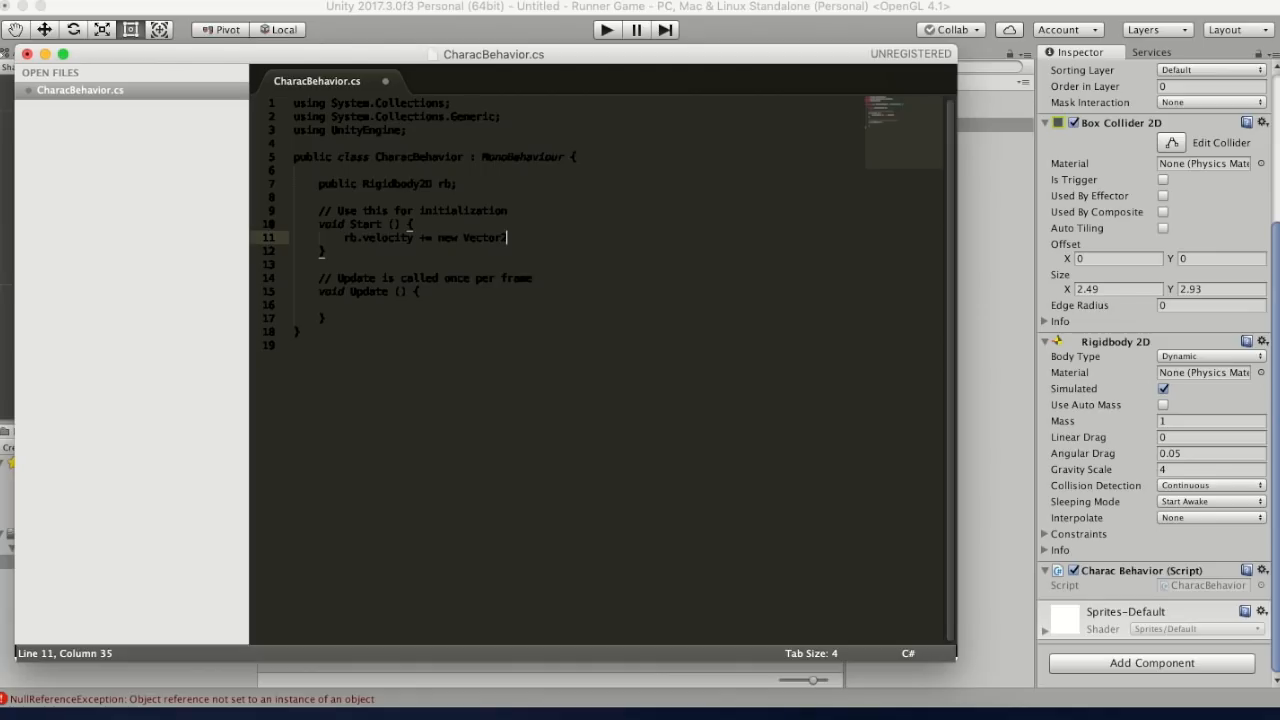
pyautogui.write(' ()')
pyautogui.press('BackSpace')
pyautogui.press('BackSpace')
# - Declare a public float variable named vitesse directly below the rb declaration
pyautogui.press('Up')
pyautogui.press('Up')
pyautogui.press('Up')
pyautogui.press('Up')
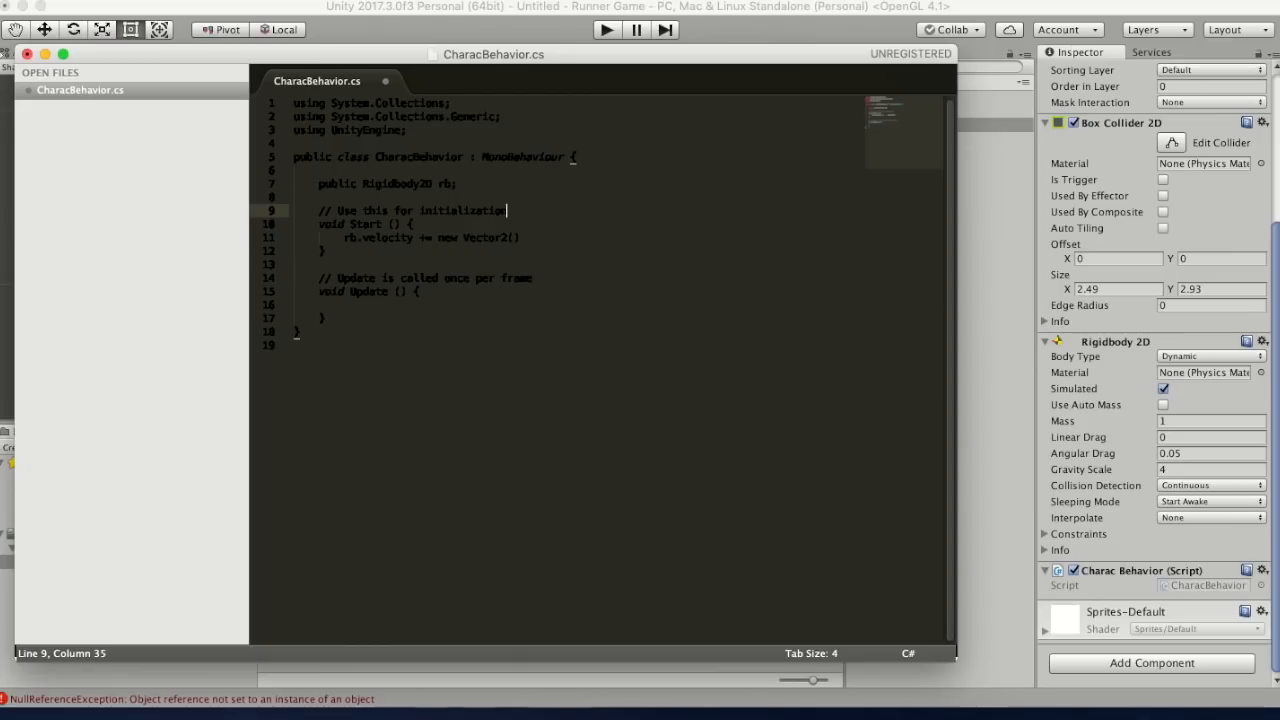
pyautogui.press('Return')
pyautogui.write('public')
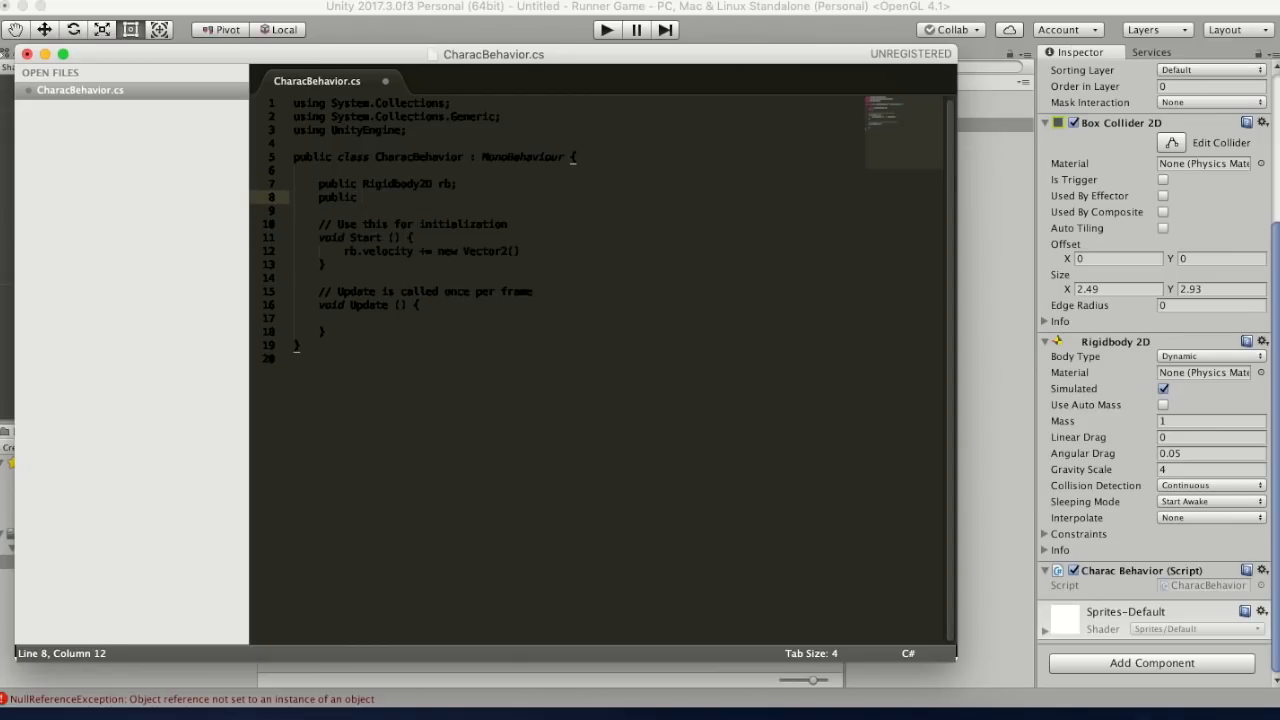
pyautogui.write(' float')
pyautogui.write('vitesse;')
# - Complete the velocity statement in Start as new Vector2(vitesse, 0); and save the script
pyautogui.click(511, 251)
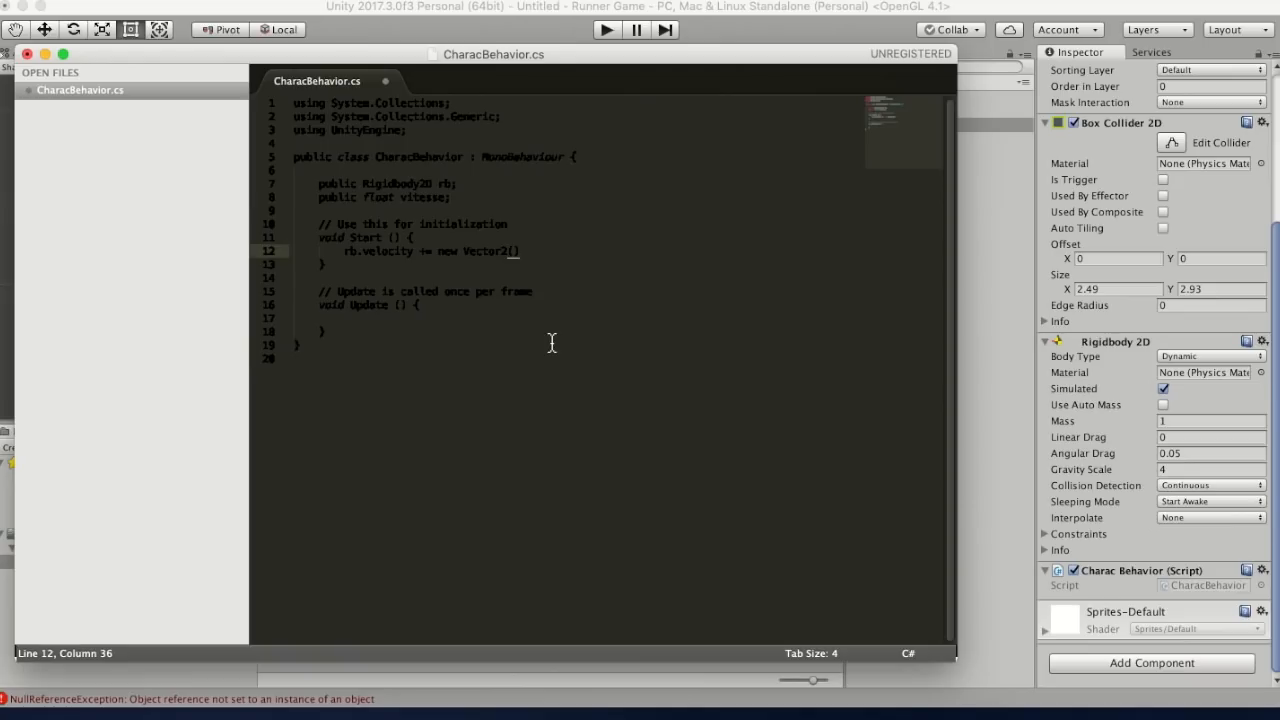
pyautogui.write('vitesse, 0')
pyautogui.press('BackSpace')
pyautogui.write(';')
pyautogui.press('Left')
pyautogui.press('BackSpace')
pyautogui.write(', 0);')
pyautogui.press('BackSpace')
pyautogui.click(469, 312)
pyautogui.press('super+s')
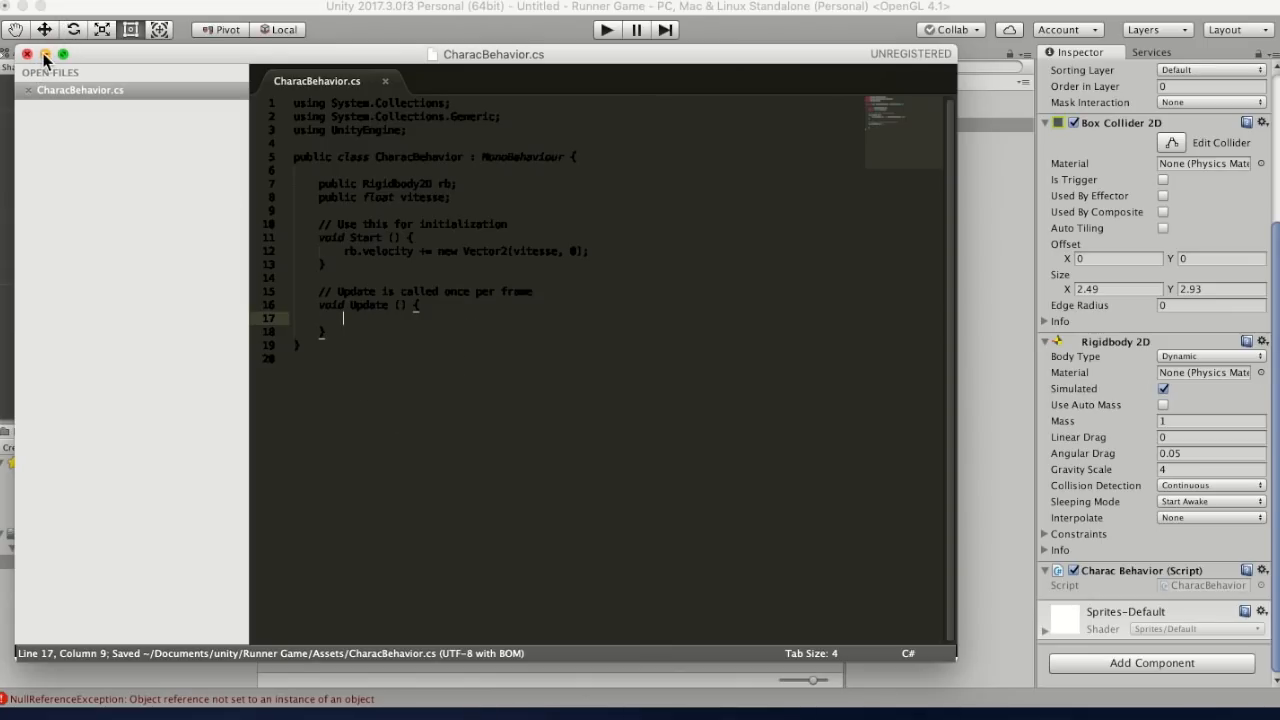
# - Switch back to Unity, run the game to check Personnage's X position, and stop it
pyautogui.click(45, 54)
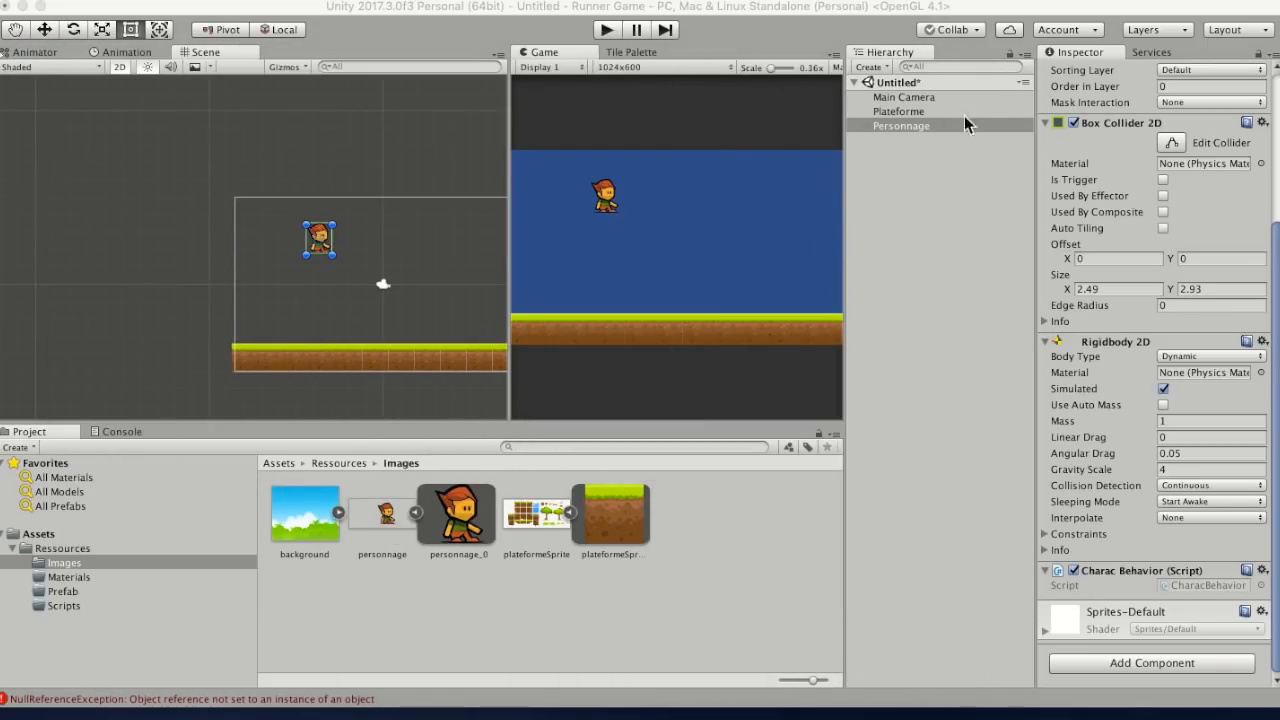
pyautogui.scroll(5, 1222, 211)
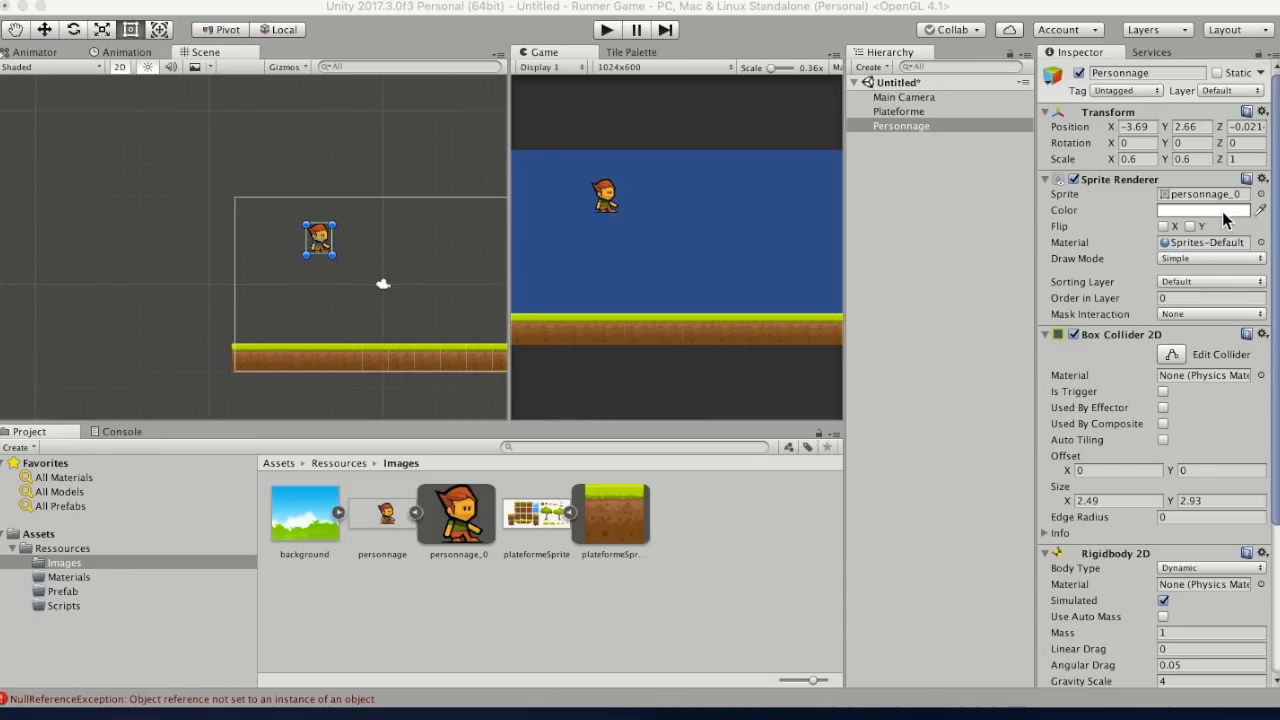
pyautogui.click(1126, 126)
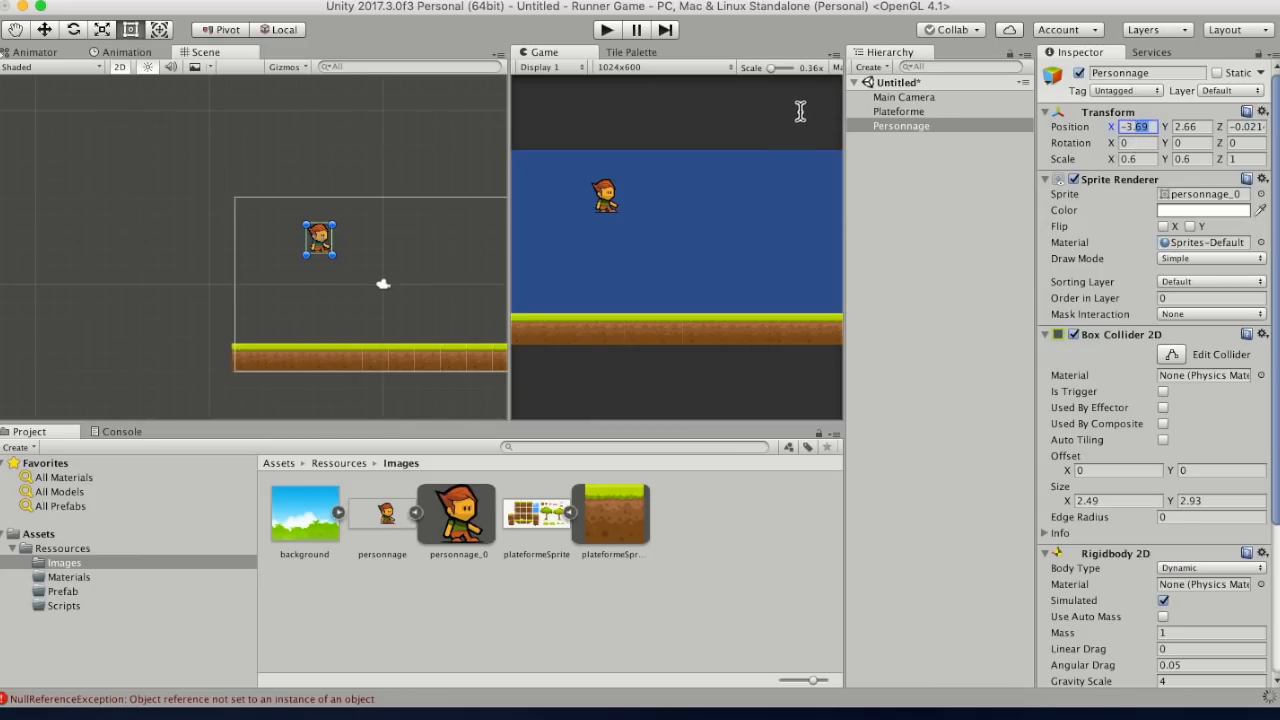
pyautogui.click(606, 30)
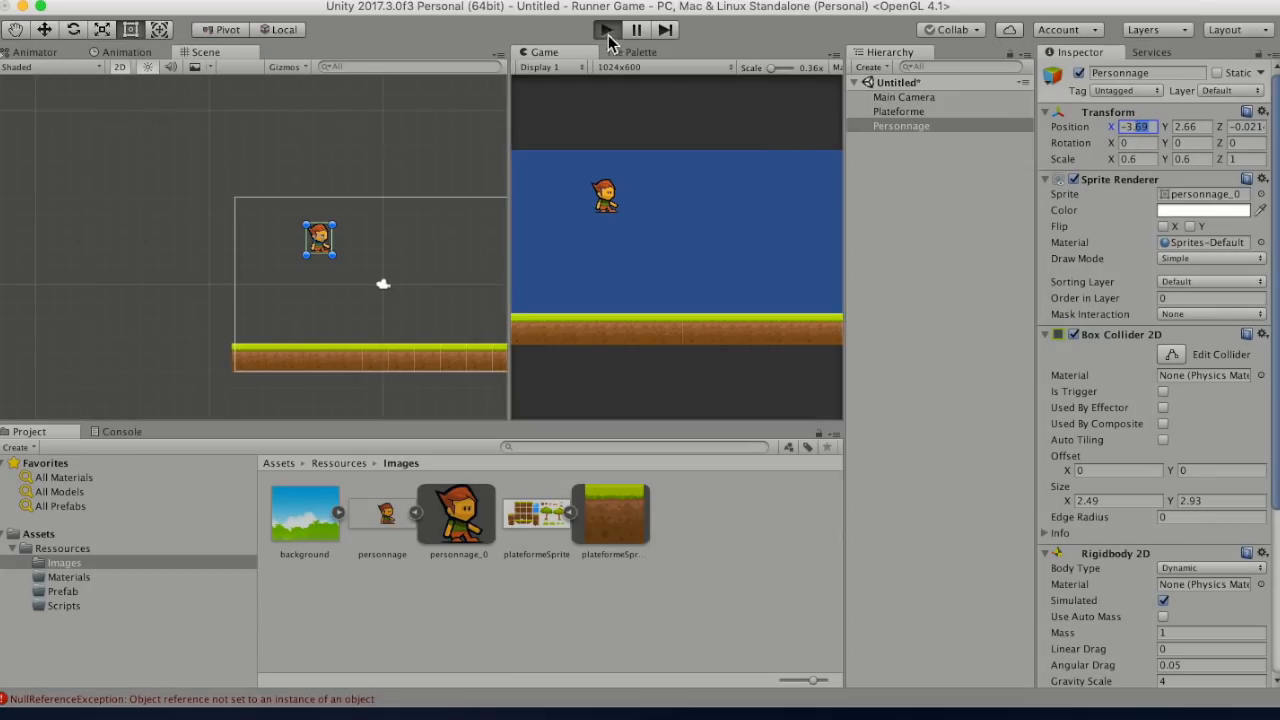
pyautogui.click(1144, 129)
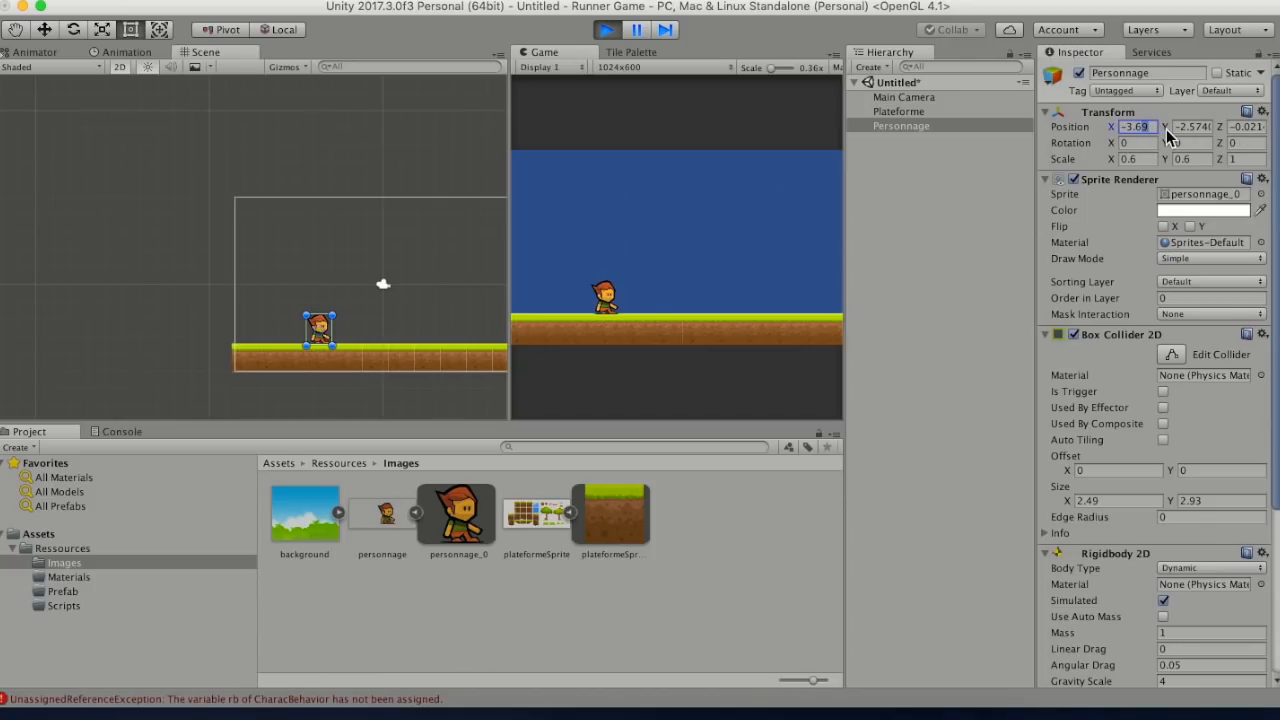
pyautogui.click(607, 30)
# - In Personnage's Charac Behavior script component, assign its own Rigidbody 2D to Rb and set Vitesse to 2
pyautogui.scroll(-5, 1195, 527)
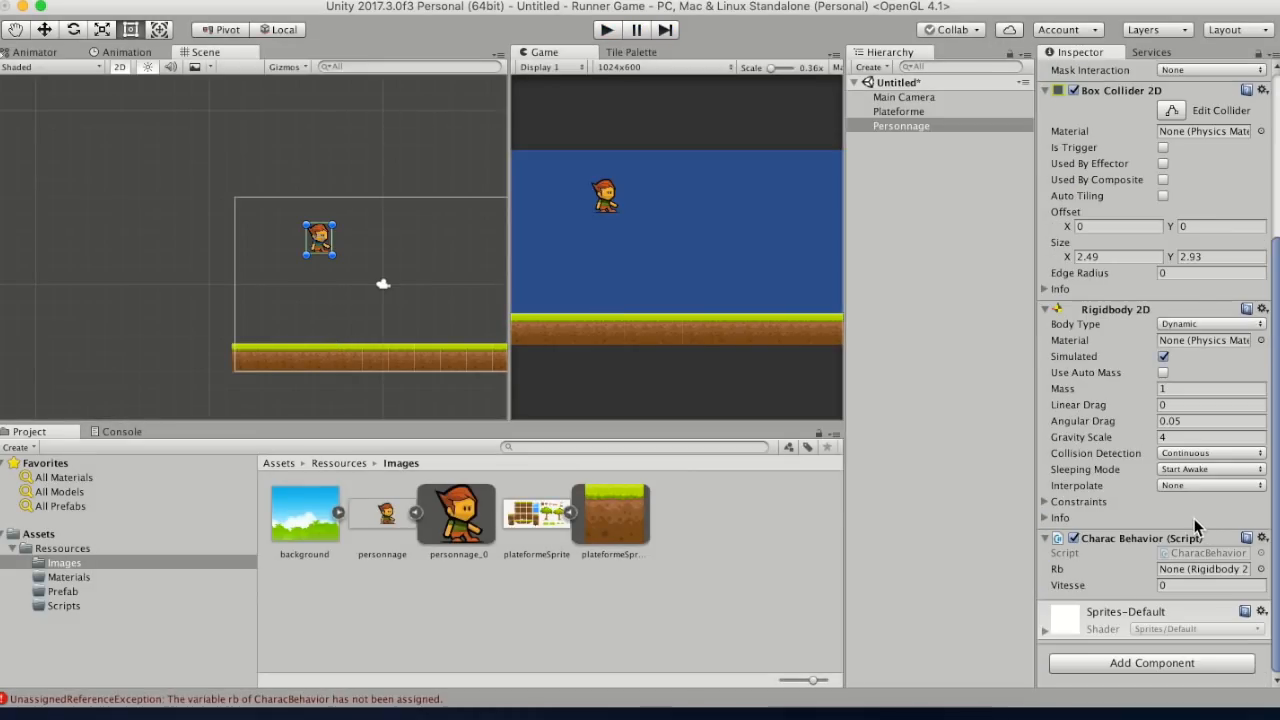
pyautogui.click(1184, 588)
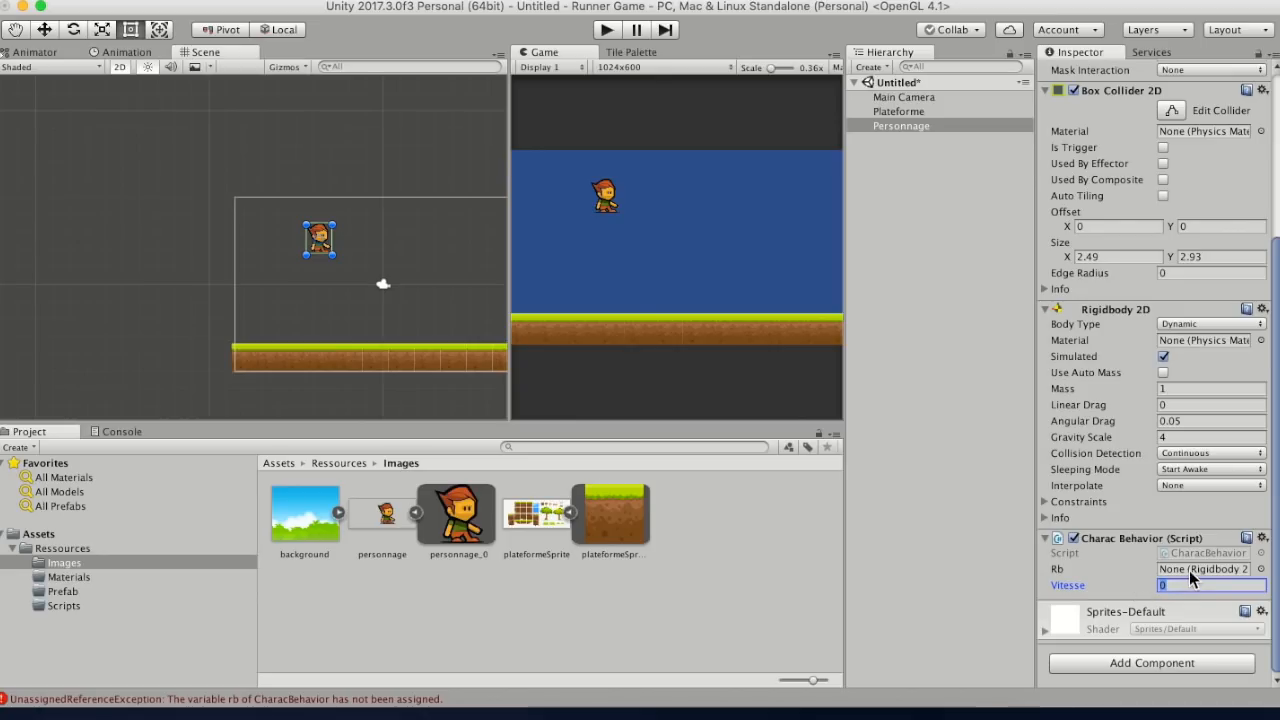
pyautogui.moveTo(1118, 312); pyautogui.dragTo(1187, 570)
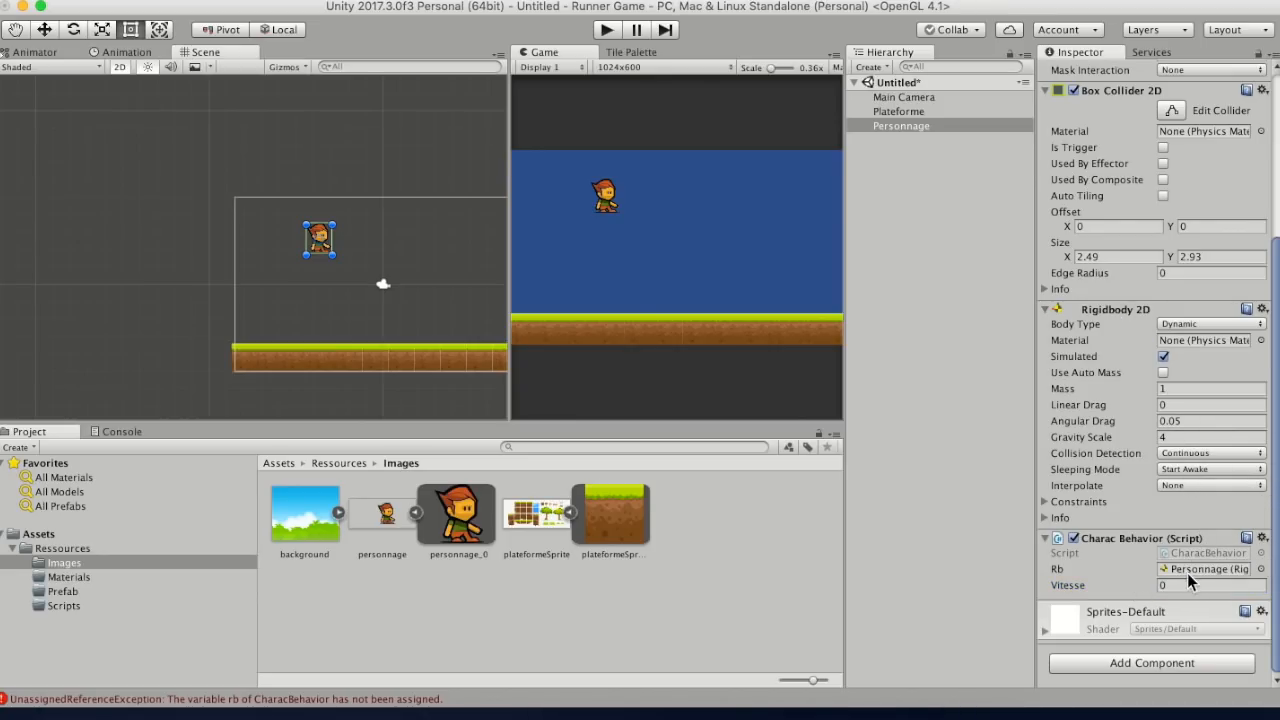
pyautogui.click(1140, 585)
pyautogui.write('2')
pyautogui.press('Return')
# - Run the game again to check Personnage's horizontal movement with the assigned speed, and stop it
pyautogui.scroll(5, 1075, 580)
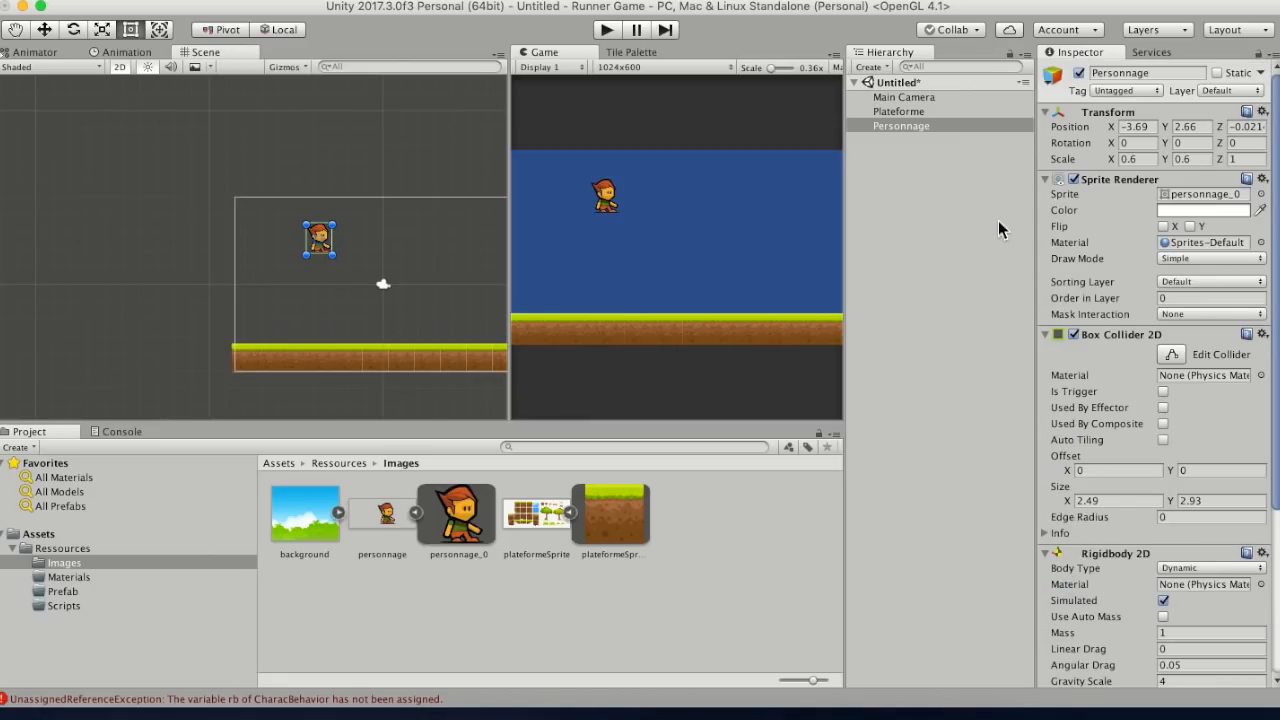
pyautogui.click(606, 30)
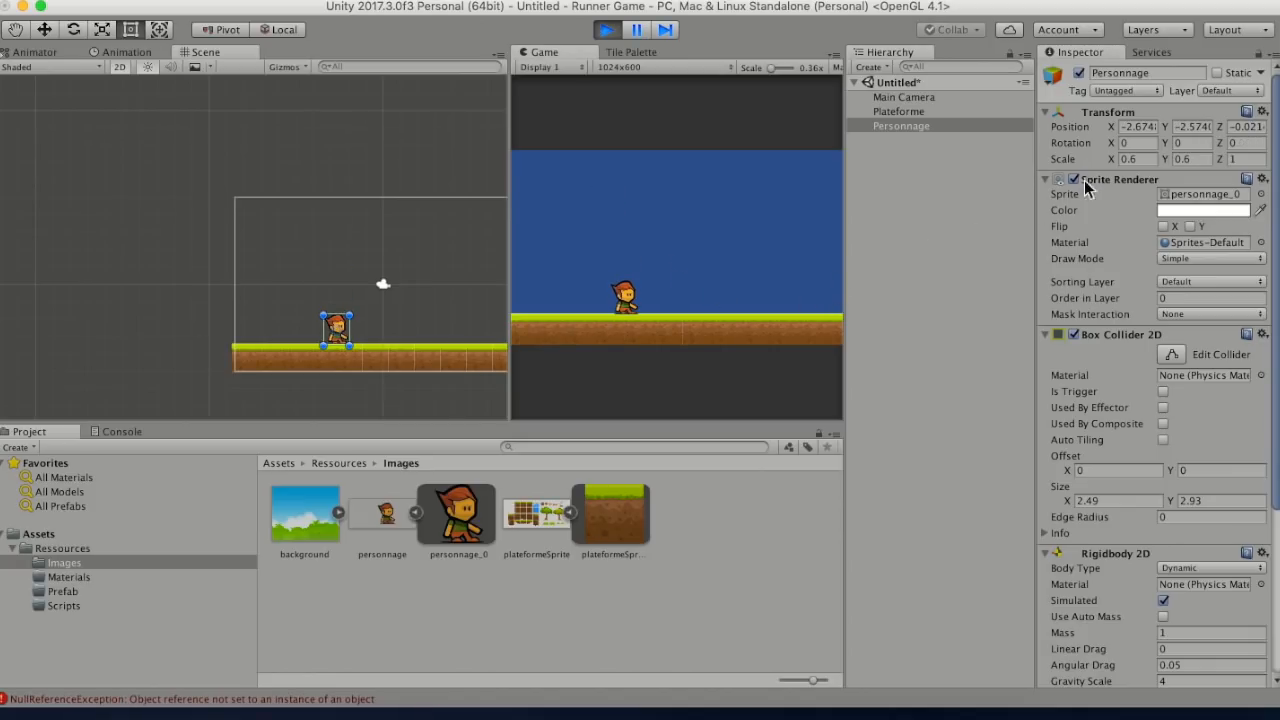
pyautogui.click(1132, 127)
pyautogui.click(605, 31)
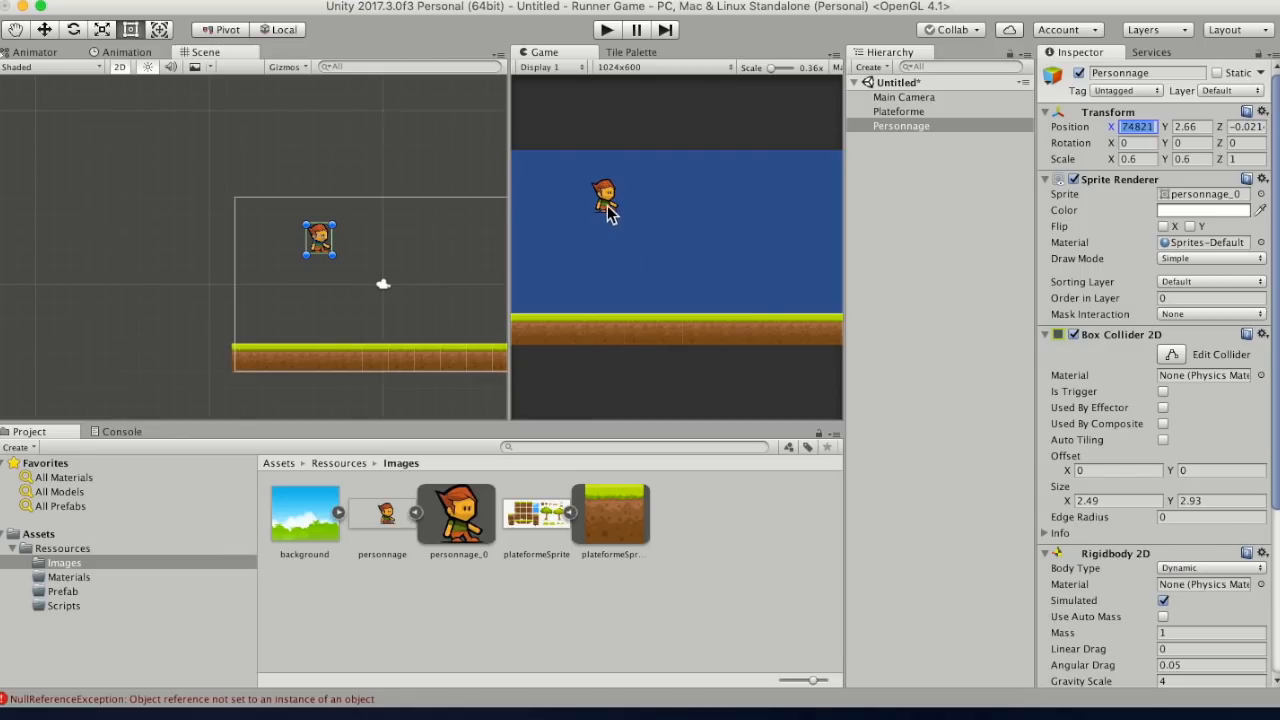
# - Create a Physics Material 2D named floor in the Materials folder
pyautogui.click(67, 578)
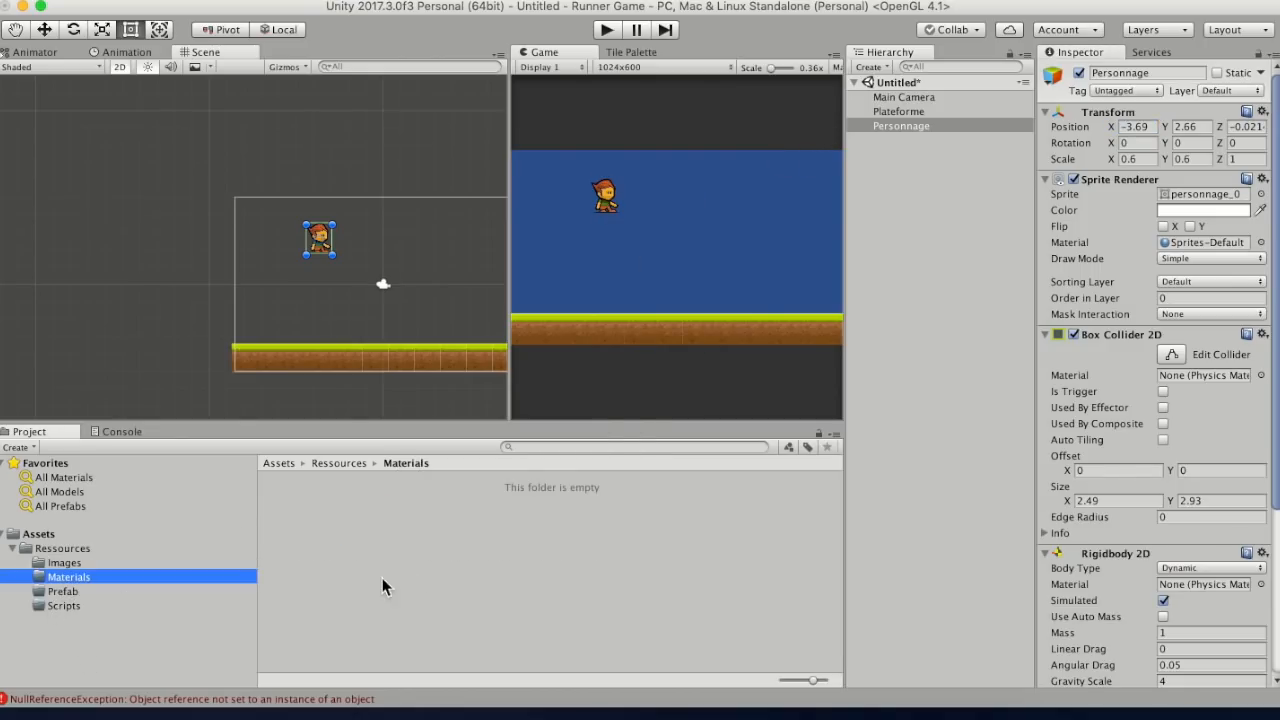
pyautogui.rightClick(352, 509)
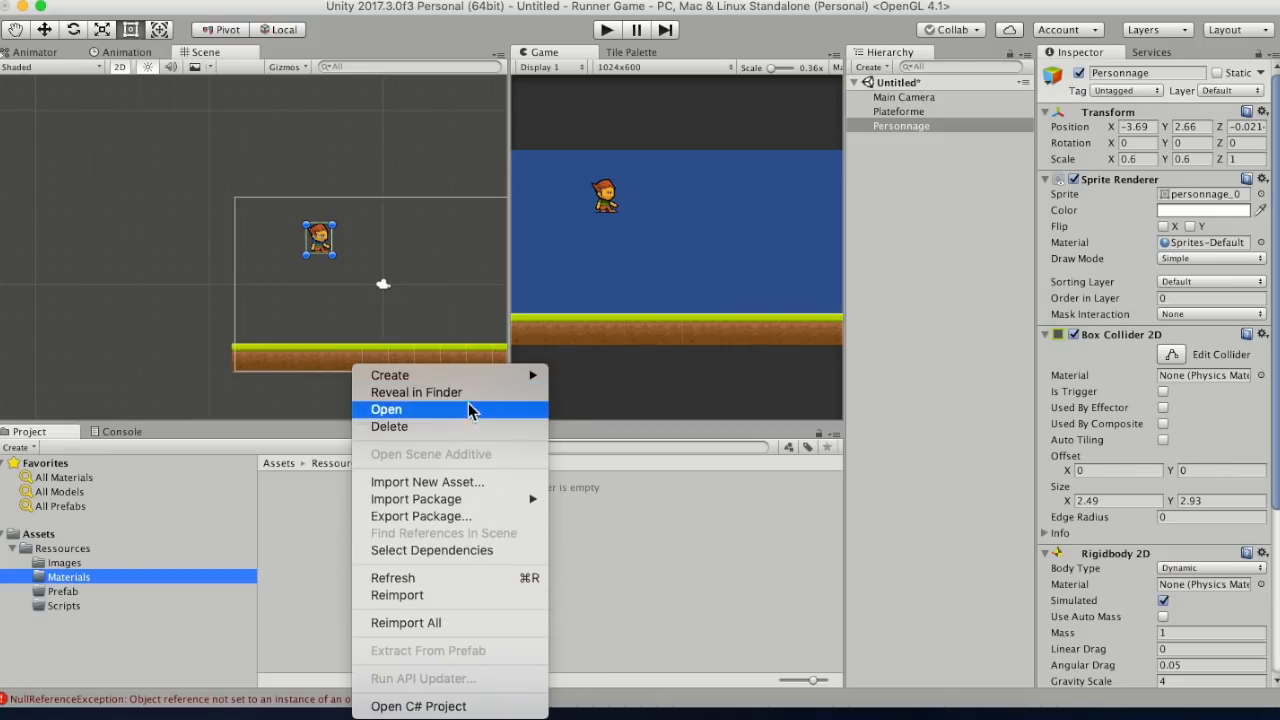
pyautogui.moveTo(468, 377)
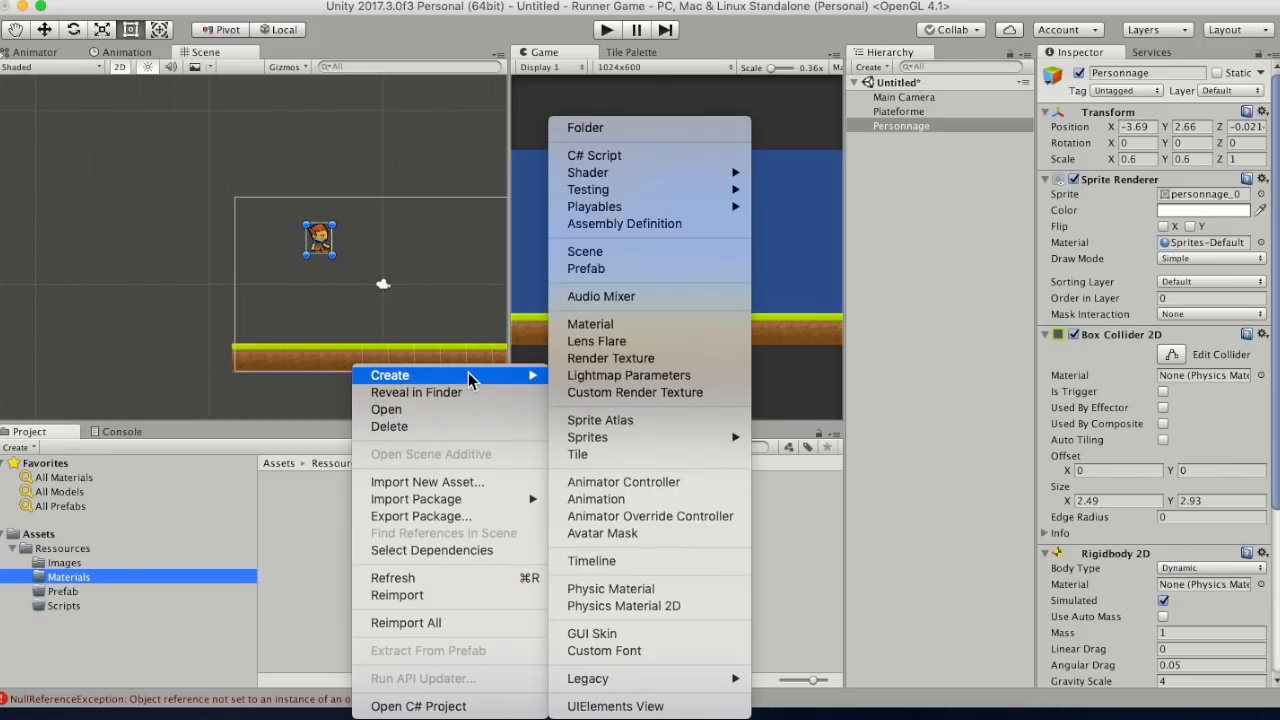
pyautogui.click(641, 612)
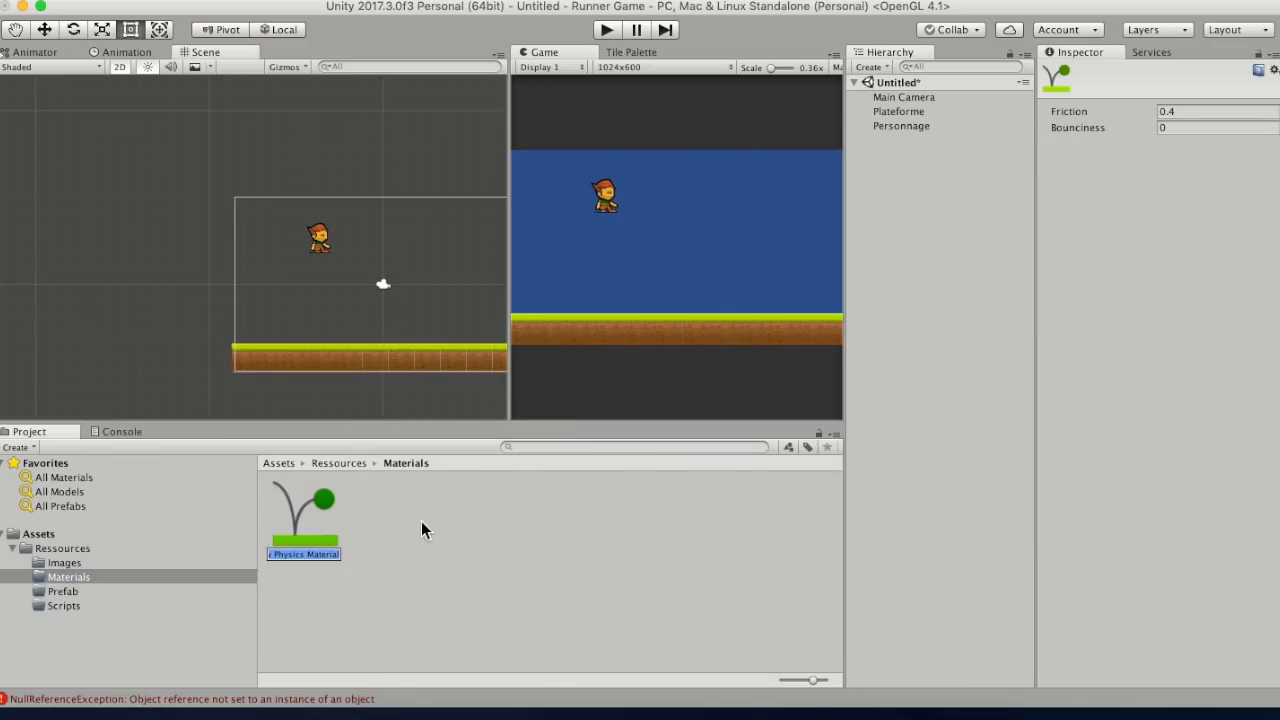
pyautogui.write('floor')
pyautogui.press('Return')
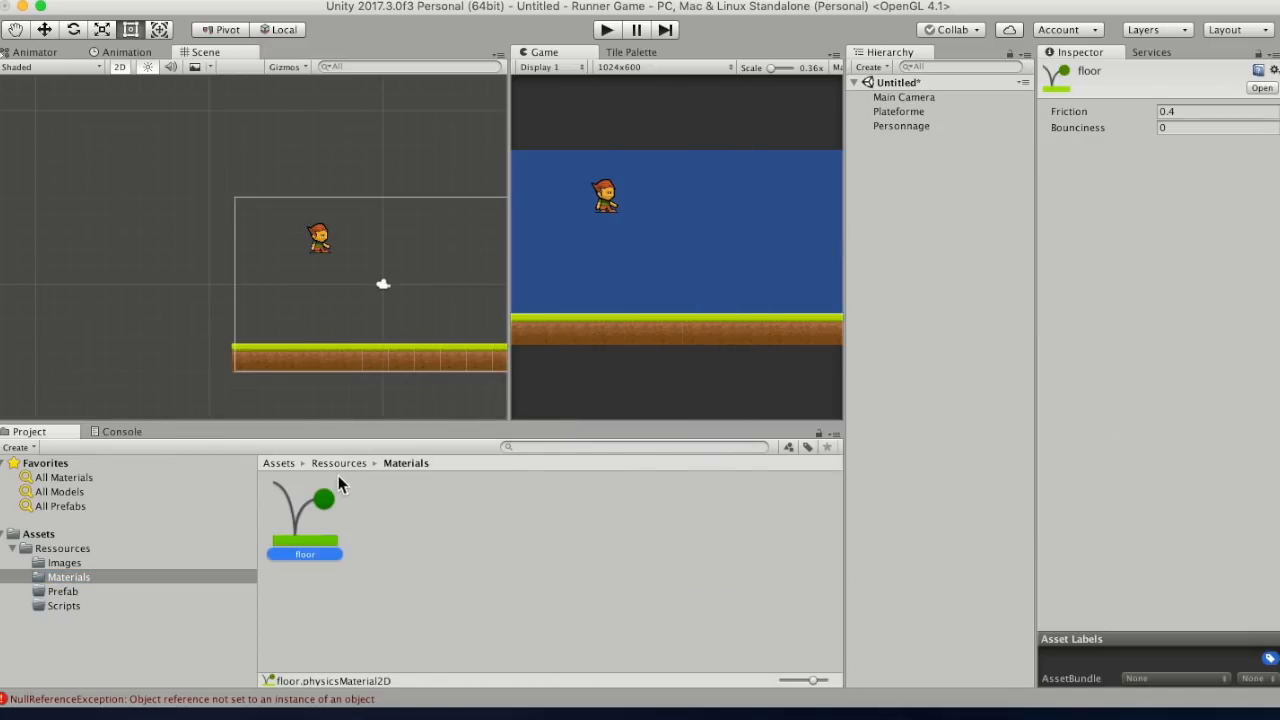
# - Set the floor physics material's friction to 0
pyautogui.click(1192, 114)
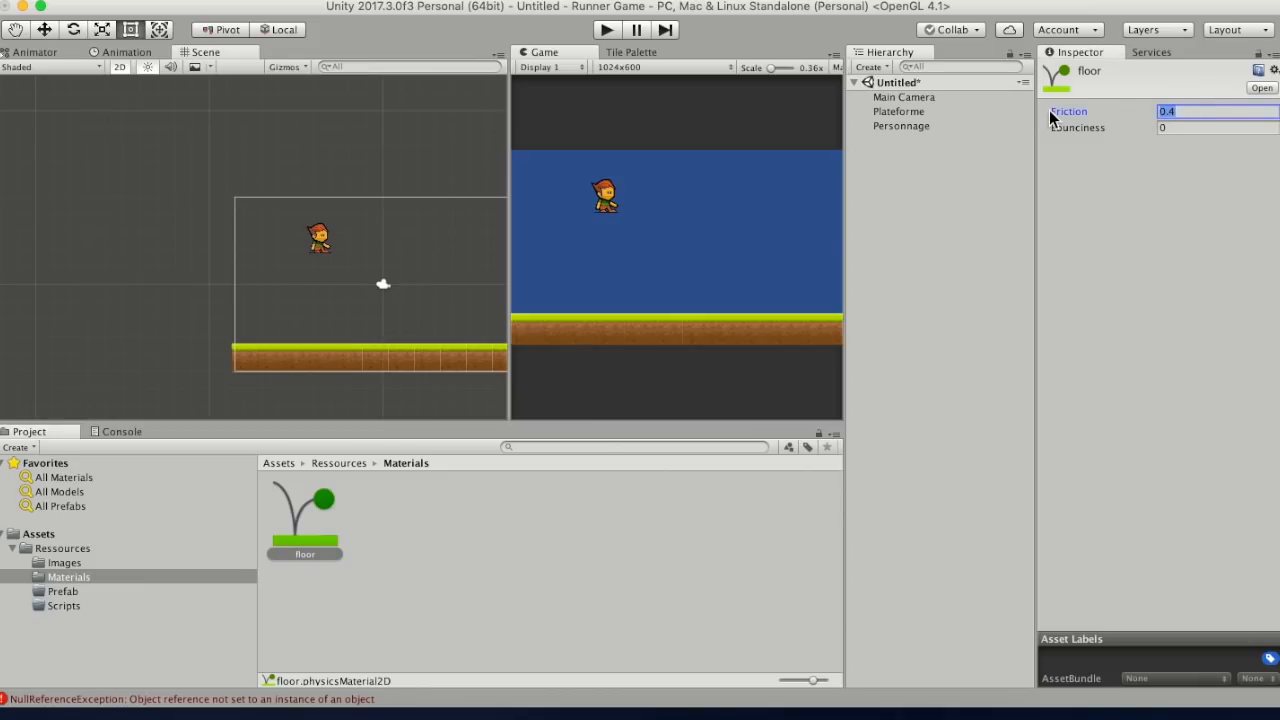
pyautogui.press('BackSpace')
pyautogui.write('0')
pyautogui.click(425, 562)
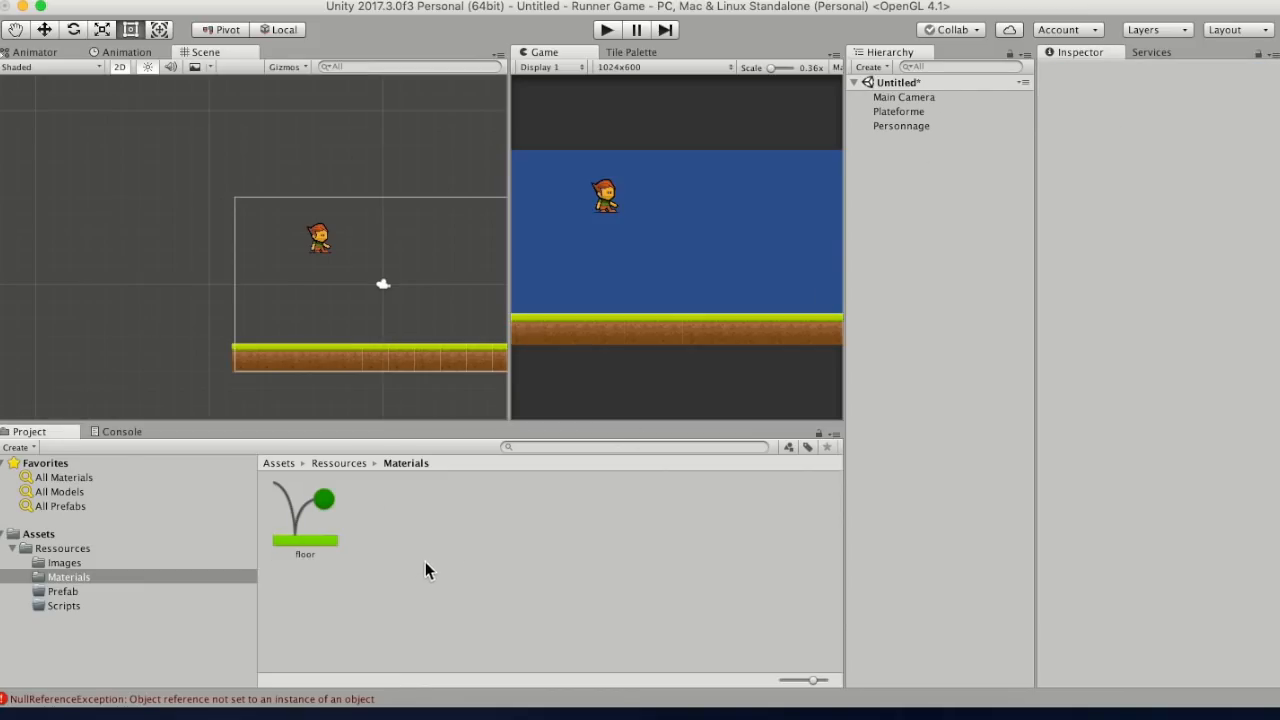
# - Assign the floor material to the Box Collider 2D of both Plateforme and Personnage, and test the sliding in a brief game run
pyautogui.click(901, 113)
pyautogui.moveTo(307, 514); pyautogui.dragTo(1190, 519)
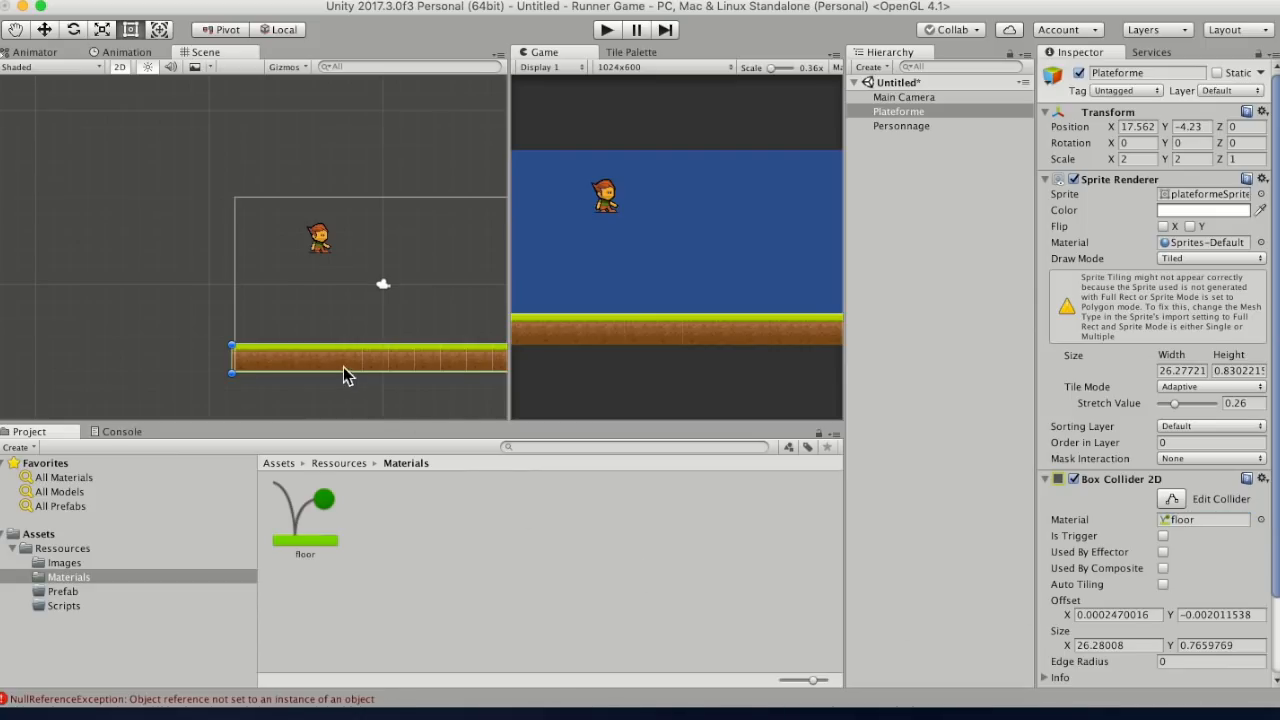
pyautogui.click(893, 126)
pyautogui.moveTo(303, 540); pyautogui.dragTo(1190, 388)
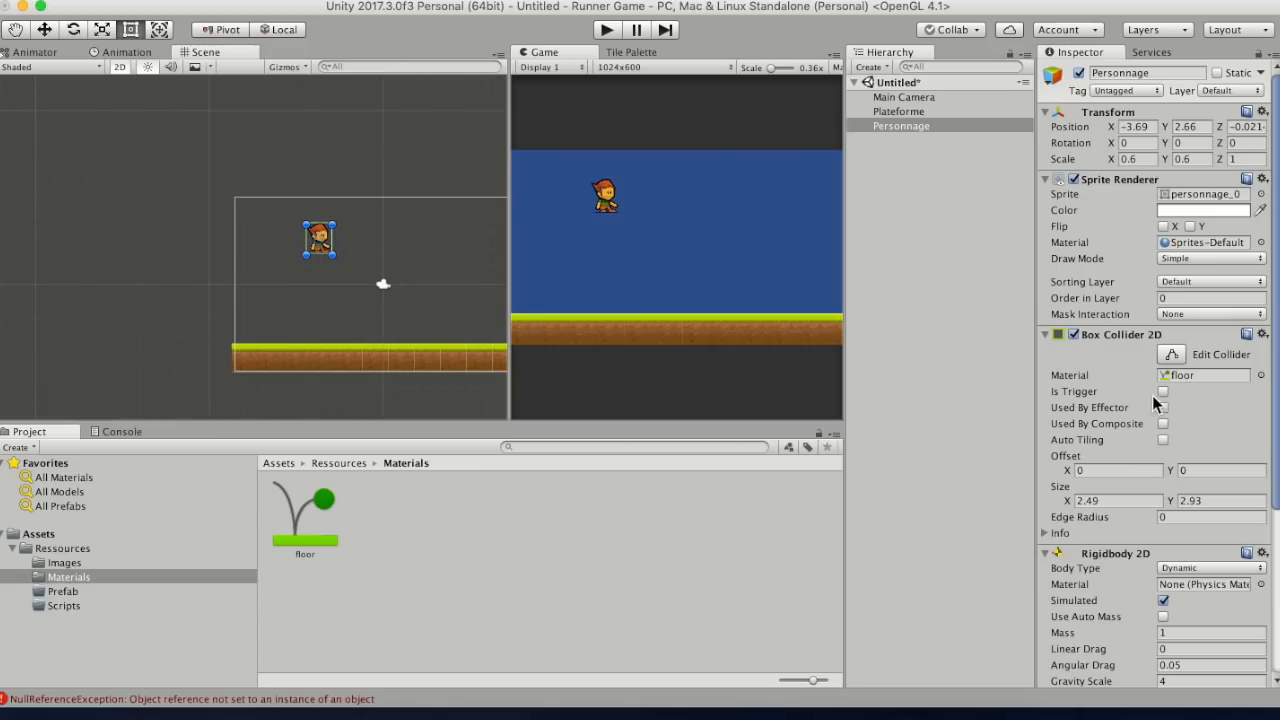
pyautogui.click(607, 34)
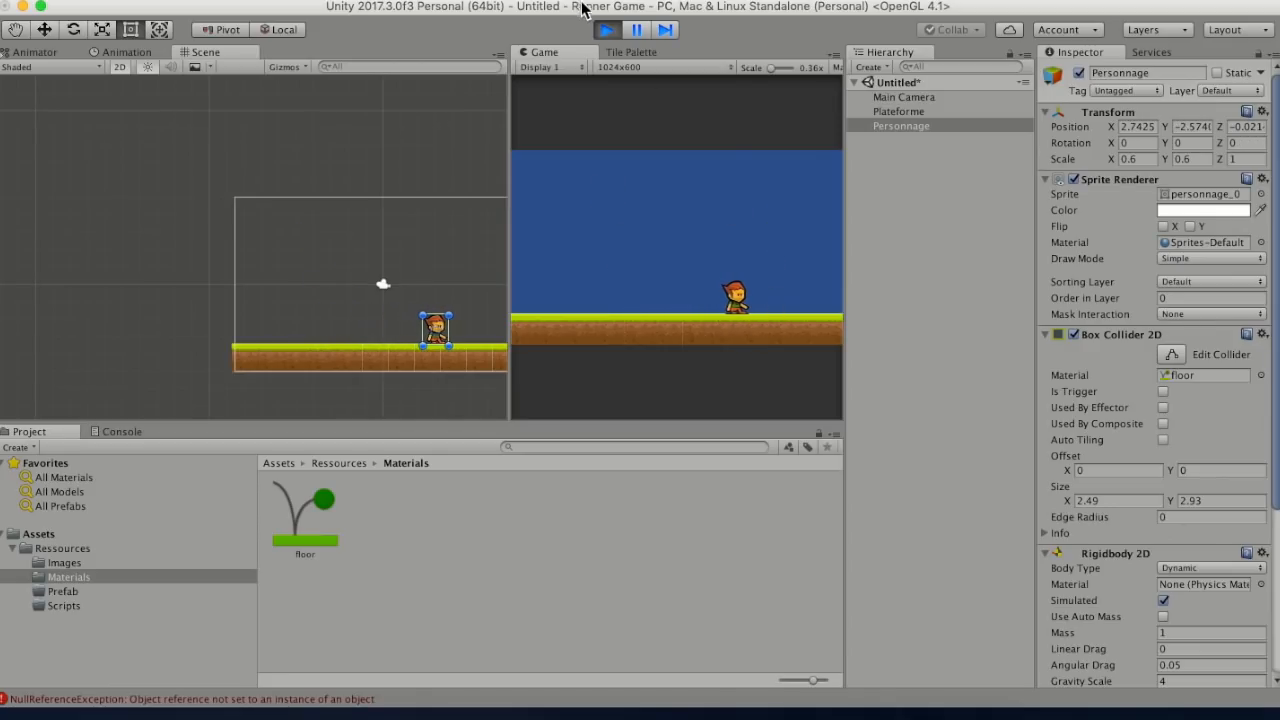
pyautogui.click(607, 29)
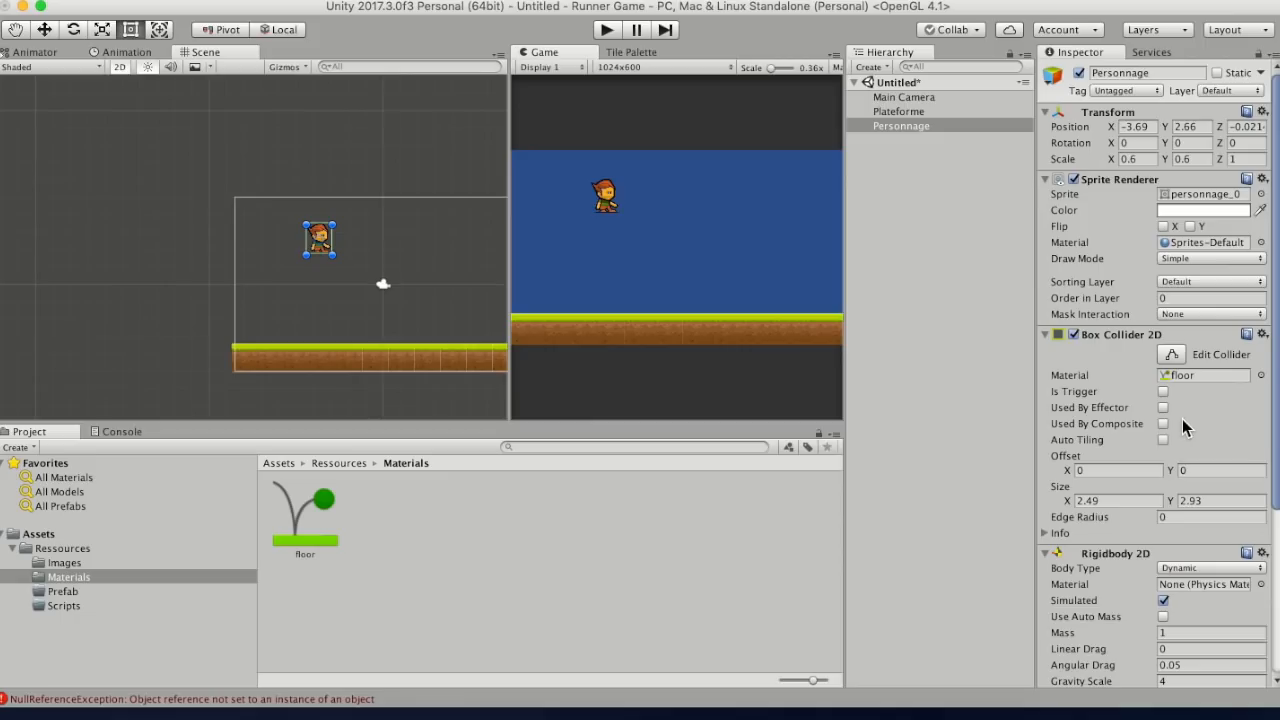
# - Set Vitesse to 4 in Personnage's Charac Behavior script component and run the game briefly to check the speed
pyautogui.scroll(-5, 1151, 451)
pyautogui.click(1188, 586)
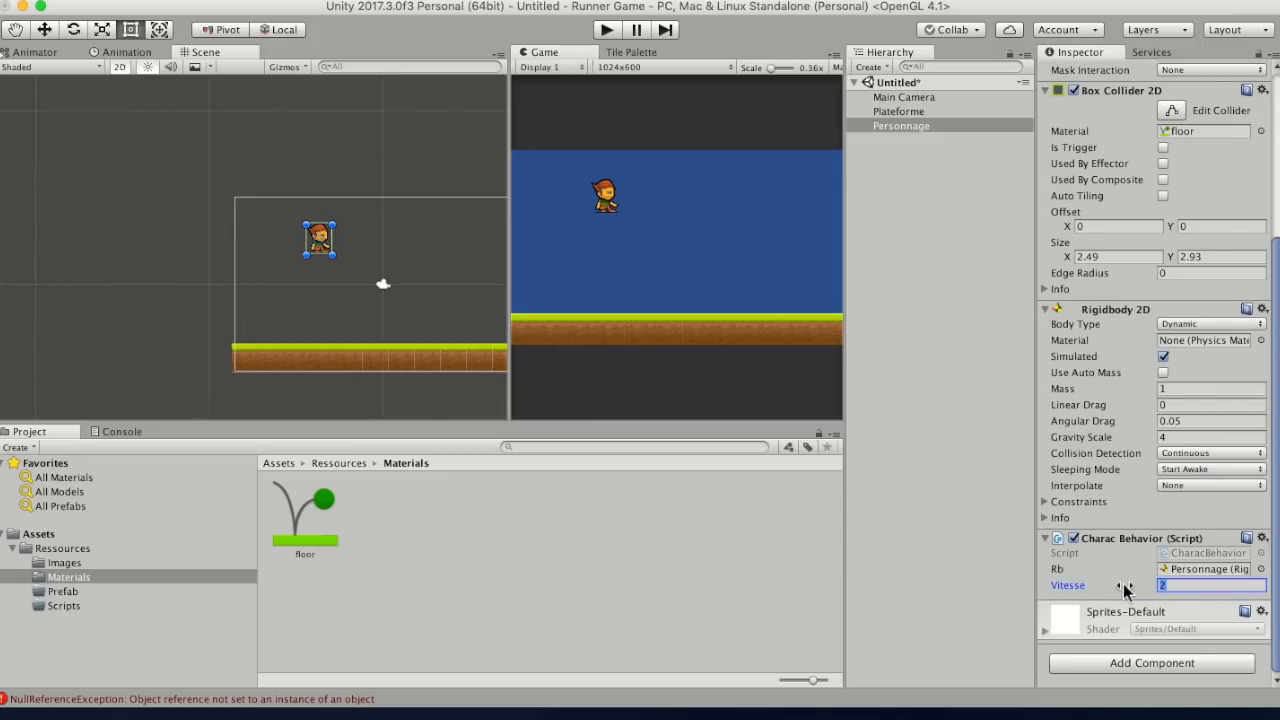
pyautogui.write('4')
pyautogui.press('Return')
pyautogui.click(606, 30)
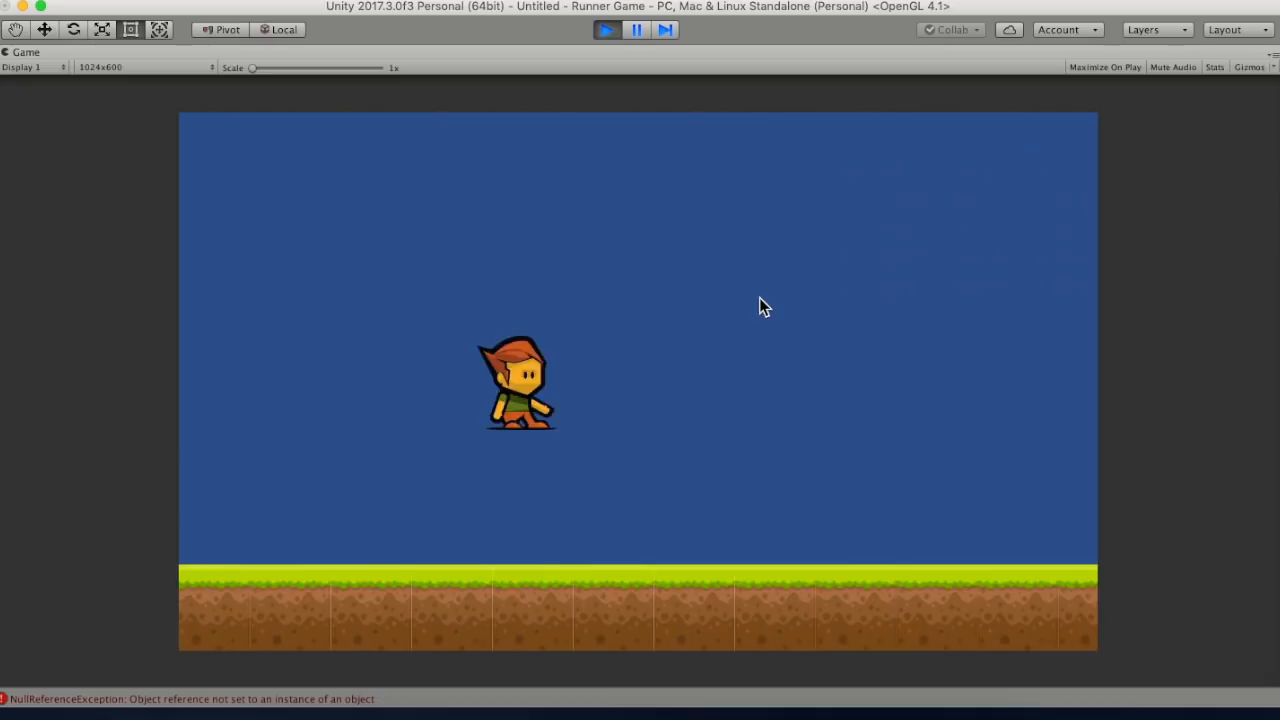
pyautogui.click(606, 30)
# - Set Personnage's Vitesse to 10, run the game to watch the character move along the platform, and stop it
pyautogui.click(1178, 586)
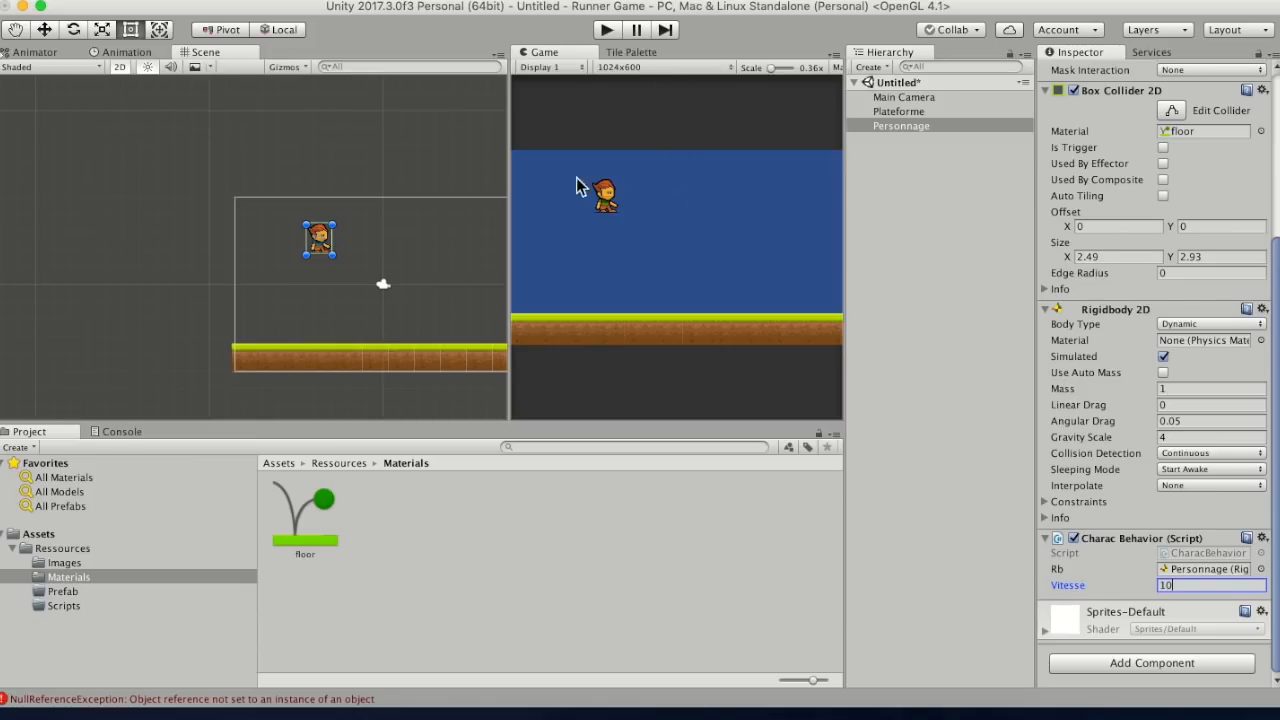
pyautogui.moveTo(441, 154); pyautogui.dragTo(241, 130, button='middle')
pyautogui.scroll(-1, 400, 201)
pyautogui.scroll(-3, 400, 201)
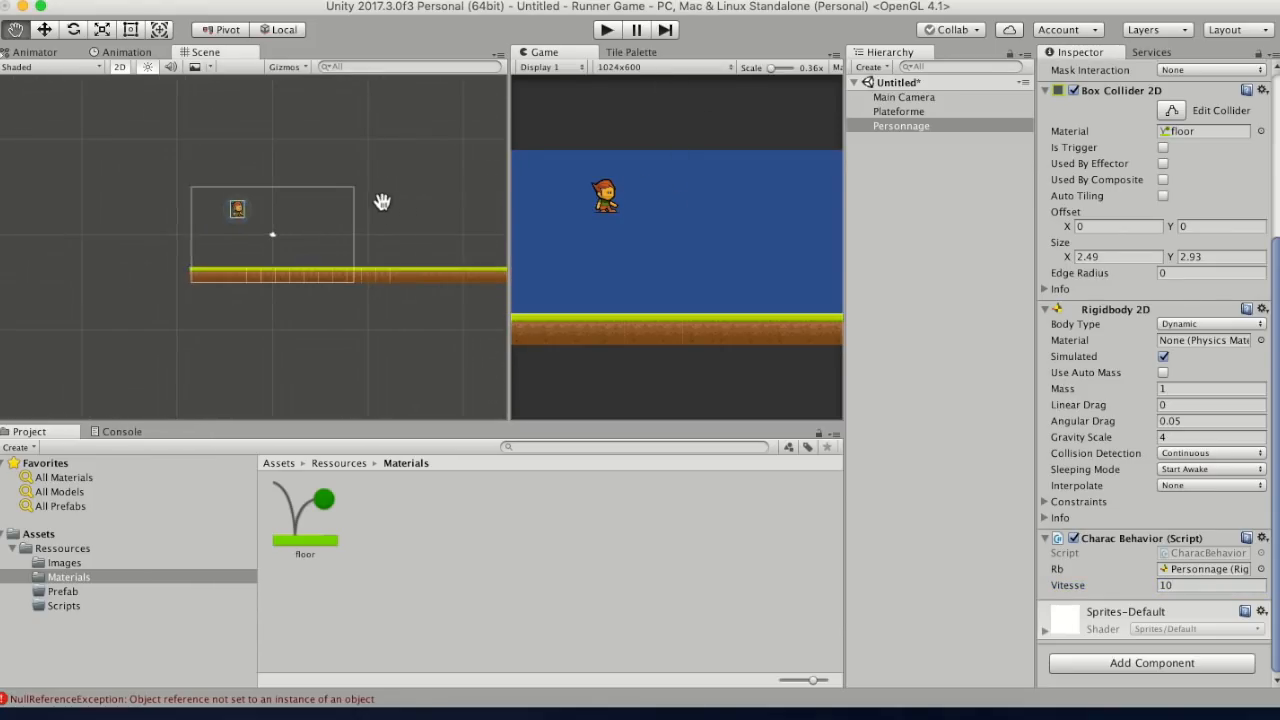
pyautogui.moveTo(252, 202); pyautogui.dragTo(177, 254, button='middle')
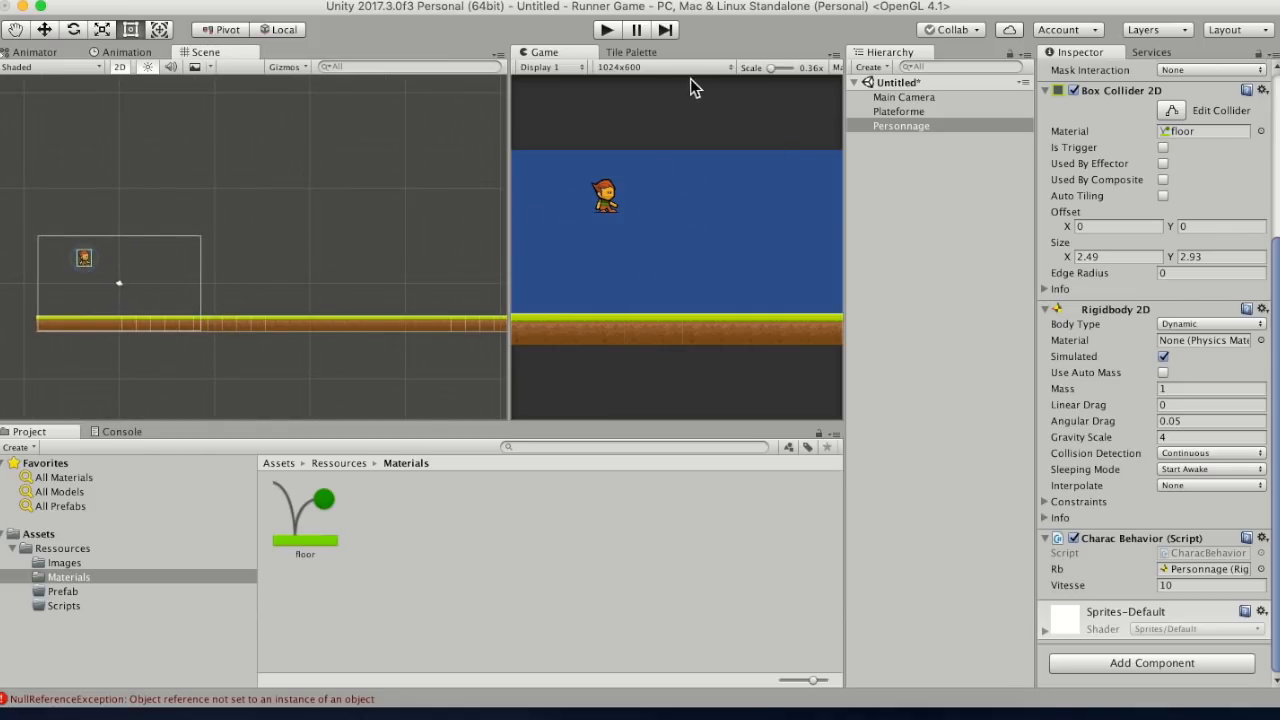
pyautogui.click(606, 29)
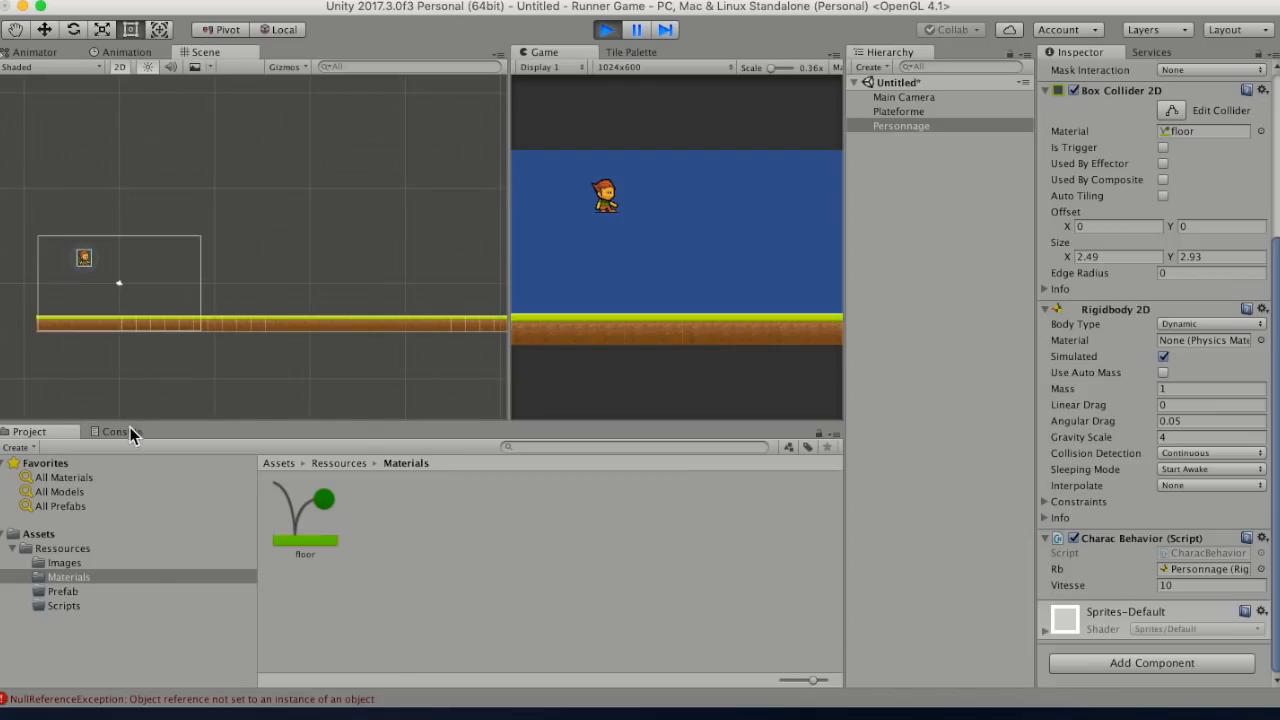
pyautogui.moveTo(333, 289); pyautogui.dragTo(176, 276, button='middle')
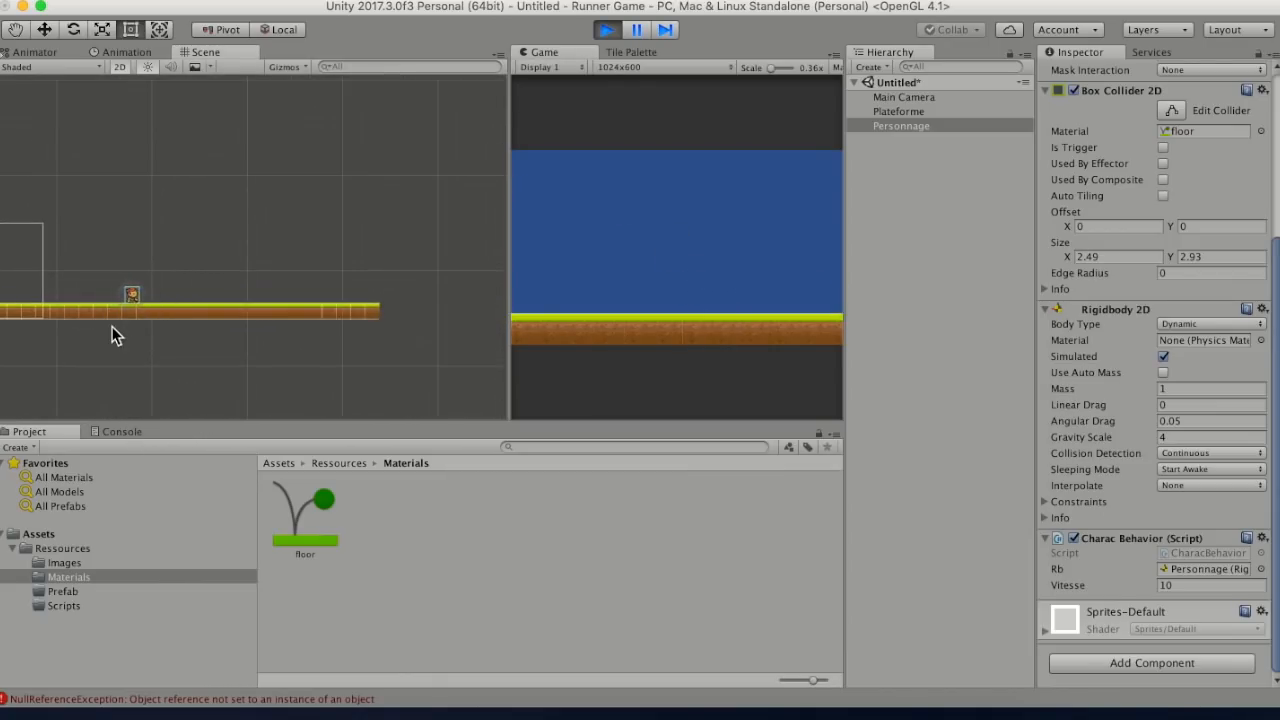
pyautogui.click(601, 32)
pyautogui.moveTo(230, 222); pyautogui.dragTo(516, 235, button='middle')
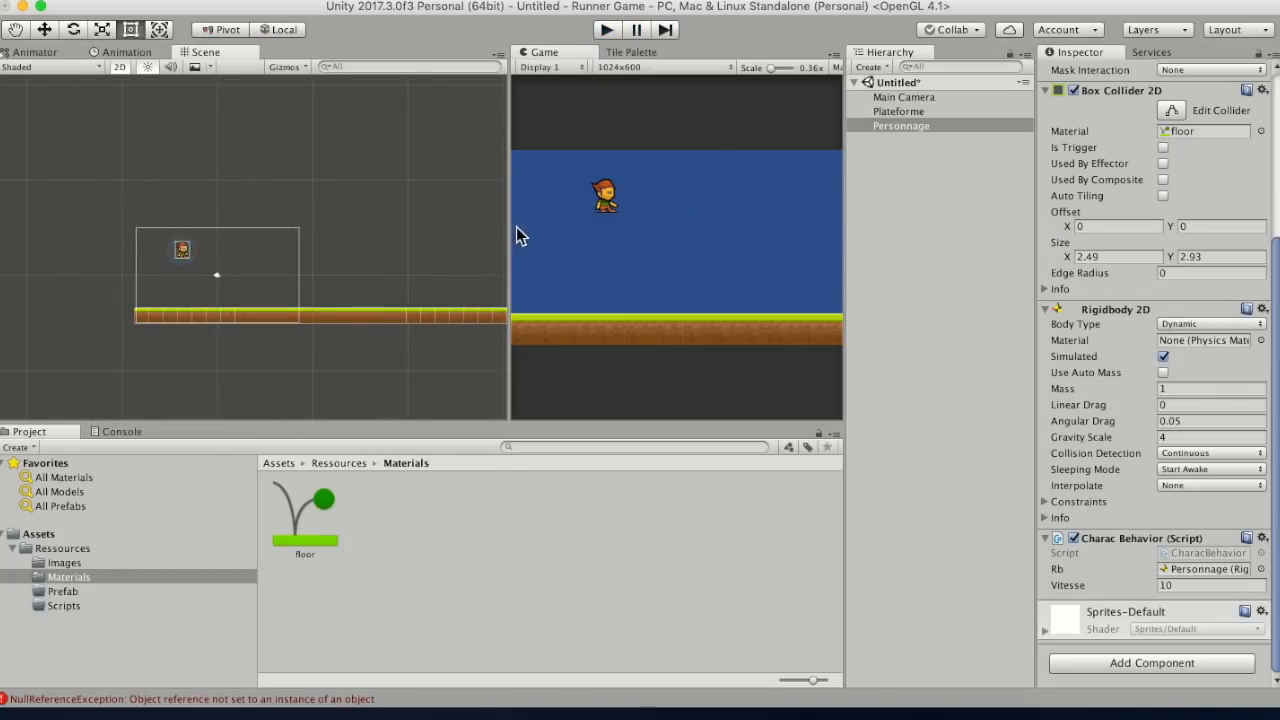
pyautogui.moveTo(354, 190); pyautogui.dragTo(422, 169, button='middle')
pyautogui.scroll(4, 305, 245)
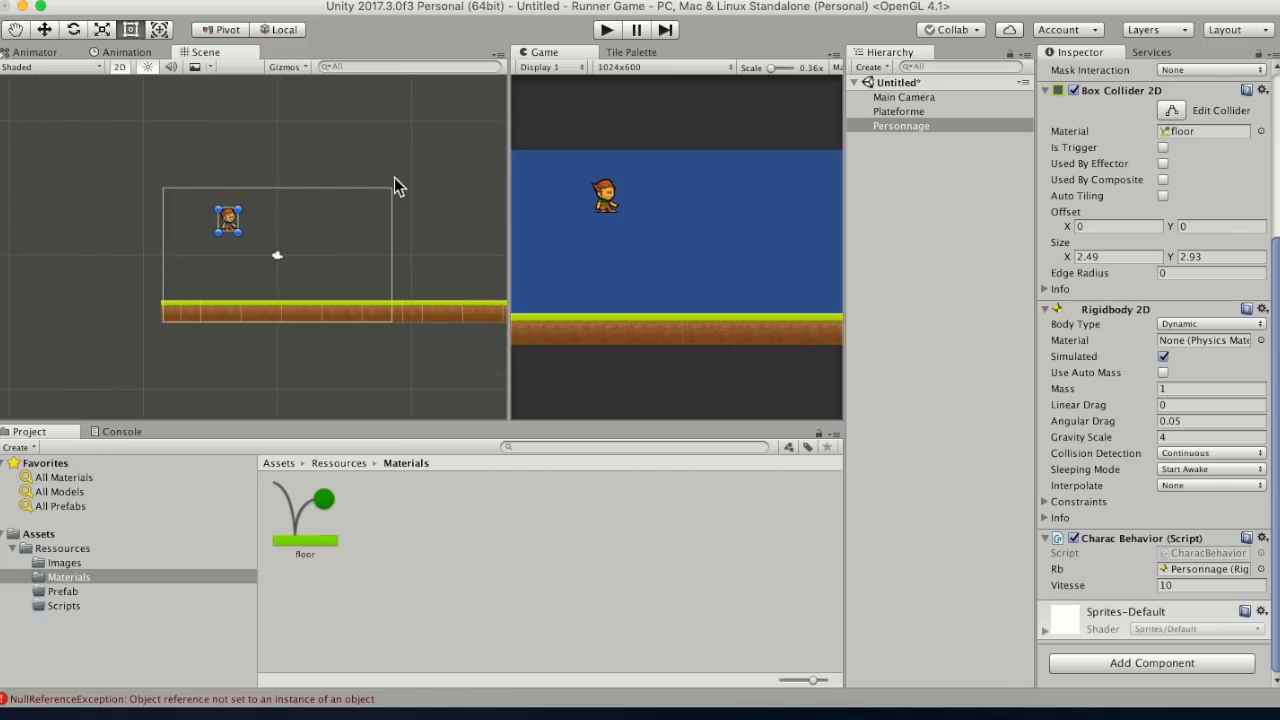
# - Create a Material named background in the Materials folder
pyautogui.rightClick(439, 551)
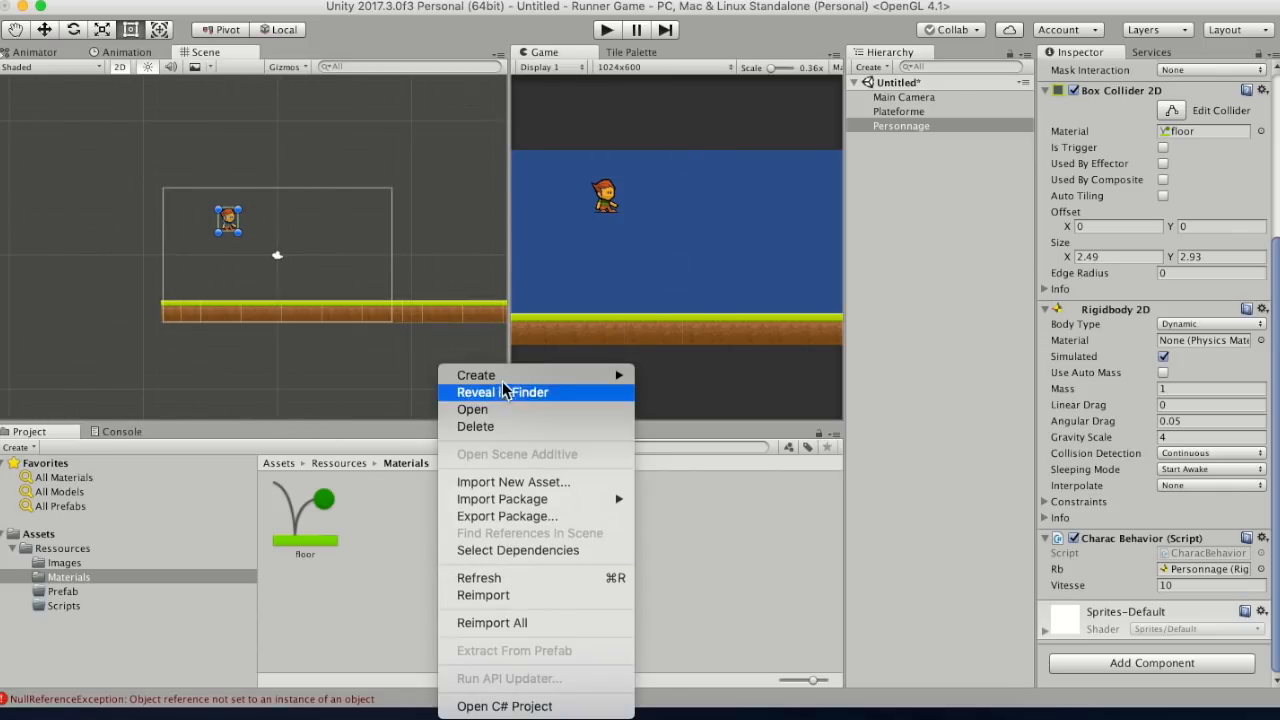
pyautogui.moveTo(514, 383)
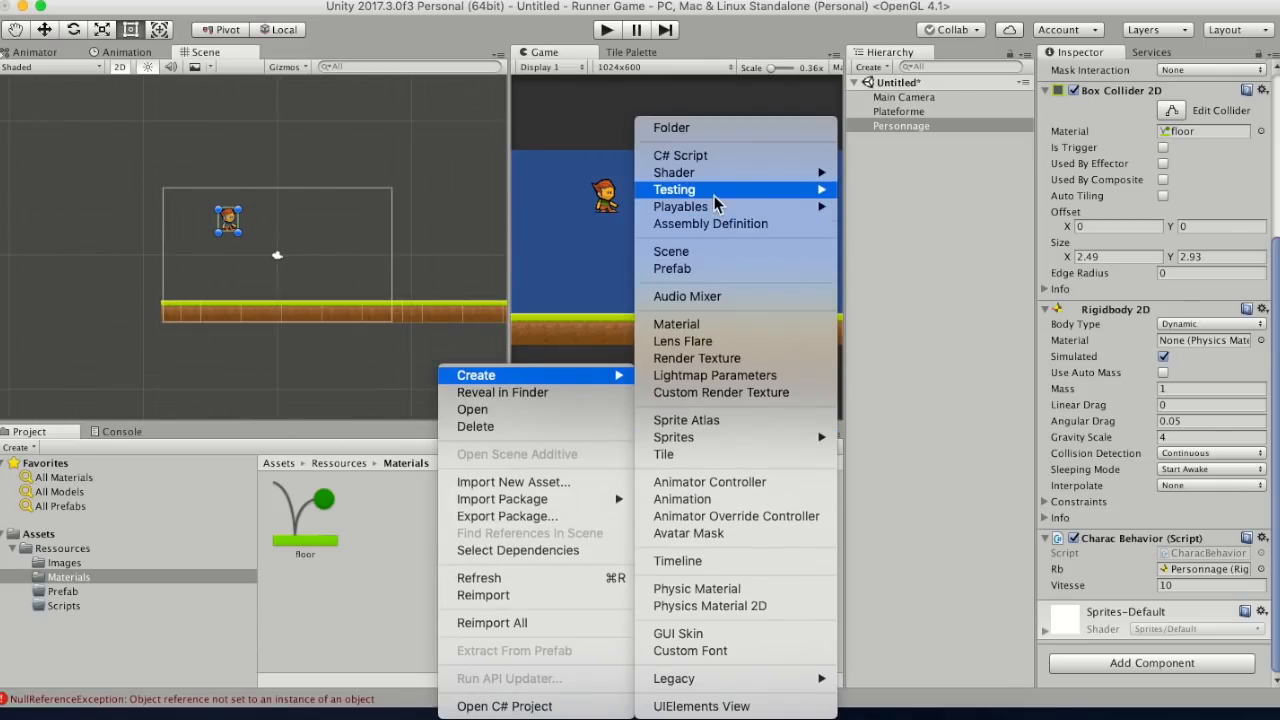
pyautogui.moveTo(715, 176)
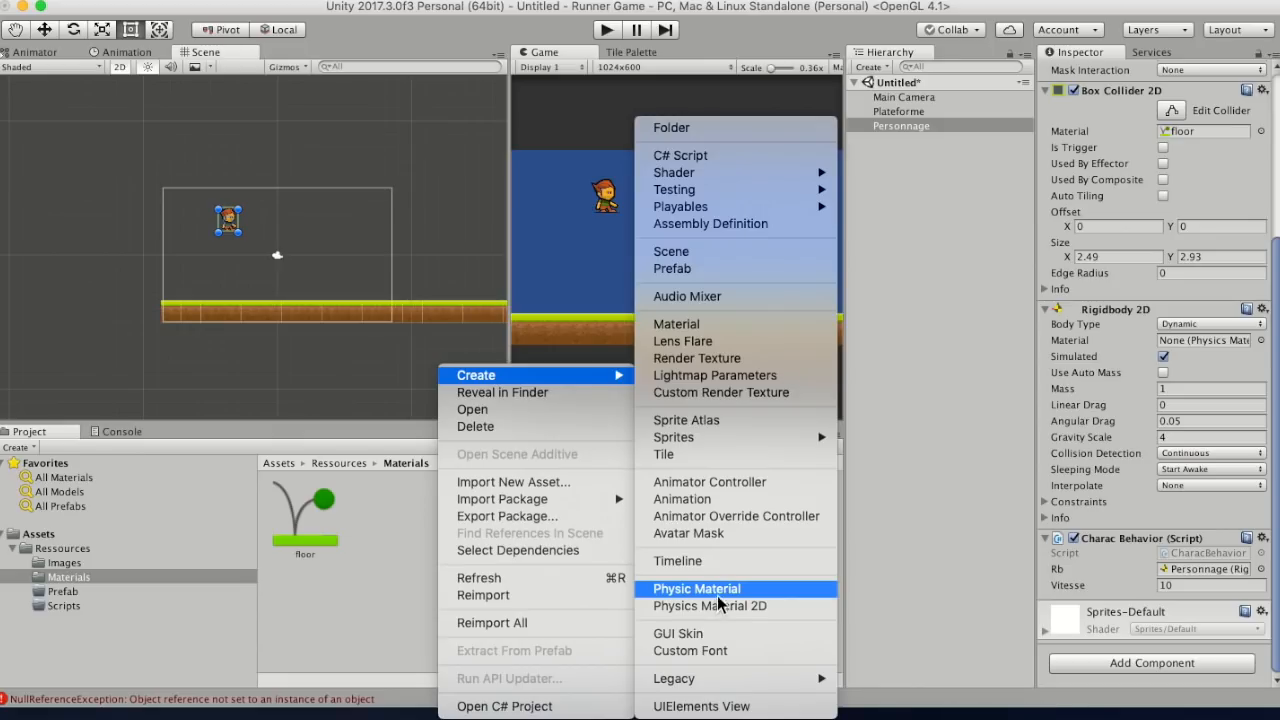
pyautogui.click(748, 332)
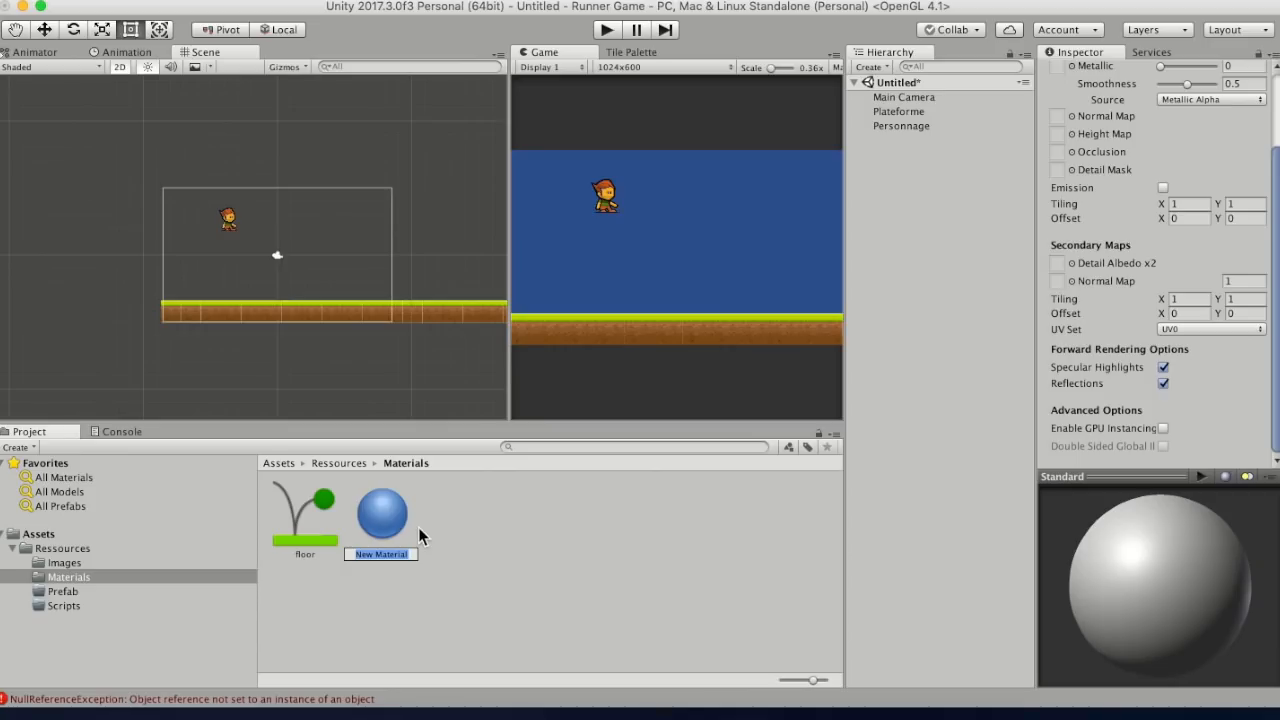
pyautogui.press('BackSpace')
pyautogui.write('background')
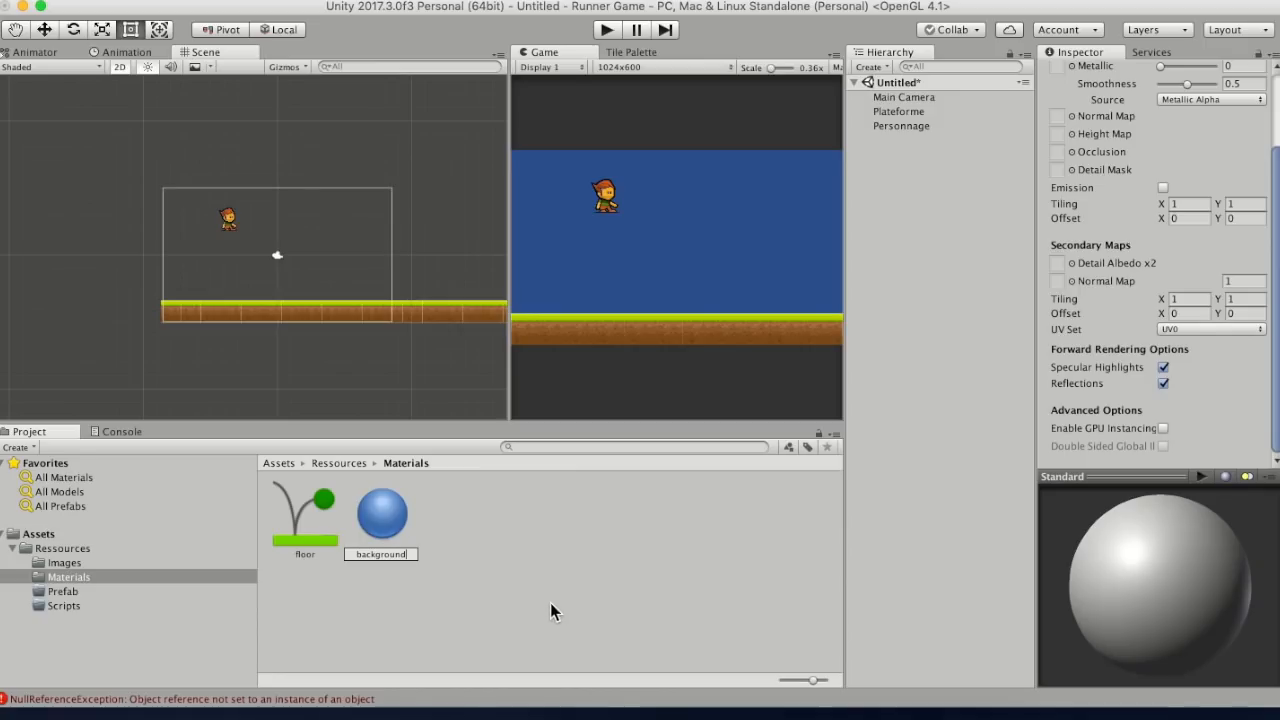
pyautogui.press('Return')
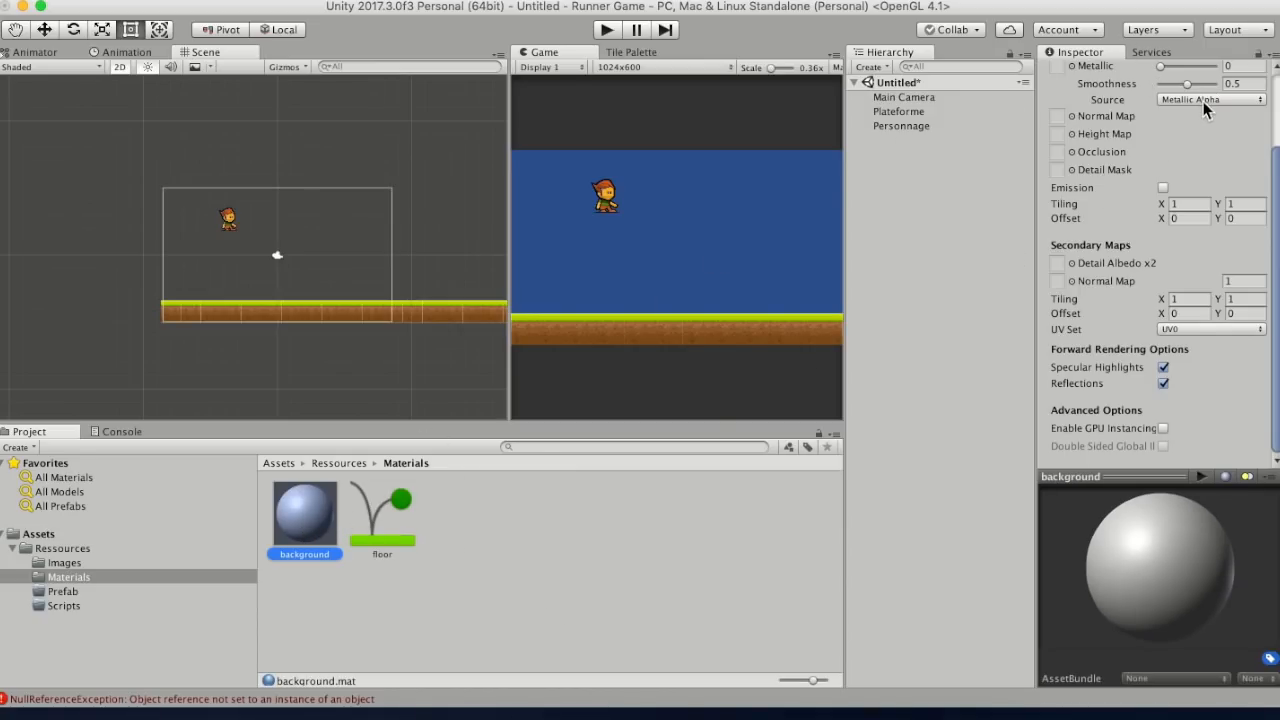
# - Set the background material's shader to Skybox/6 Sided and assign the background image from the Images folder as its Front [+Z] texture
pyautogui.scroll(5, 1220, 128)
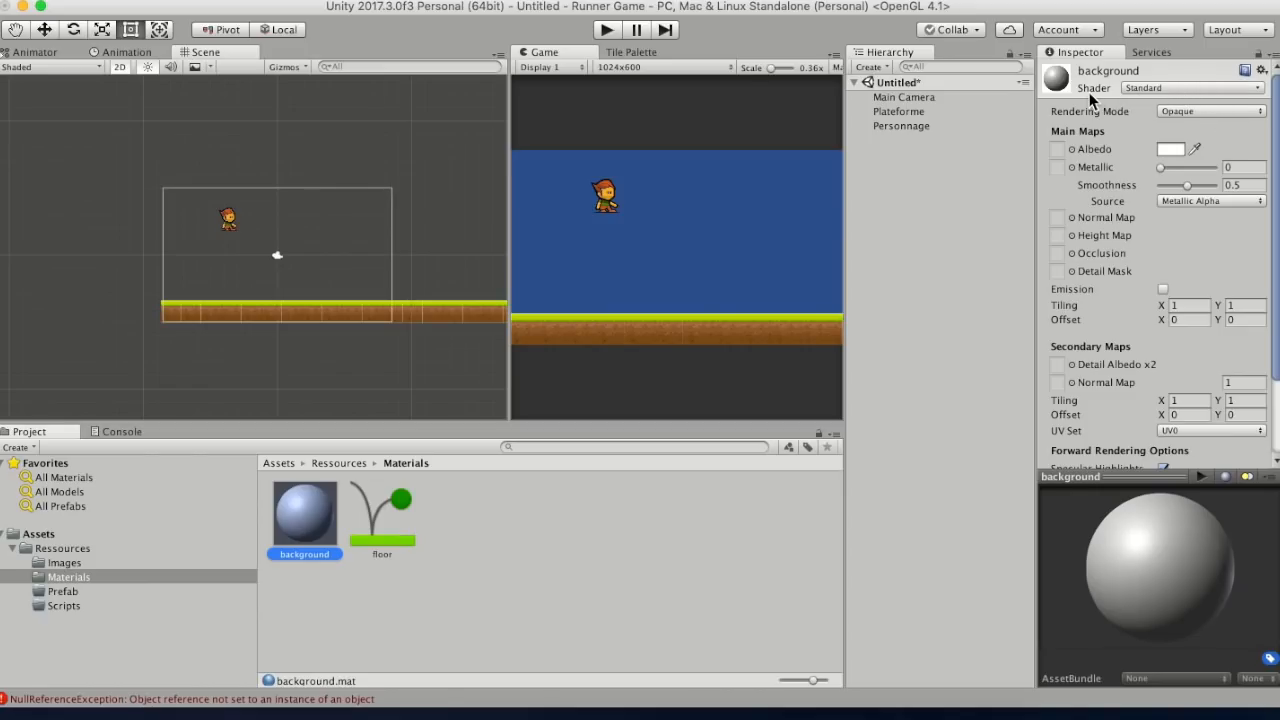
pyautogui.click(1145, 89)
pyautogui.moveTo(1145, 193)
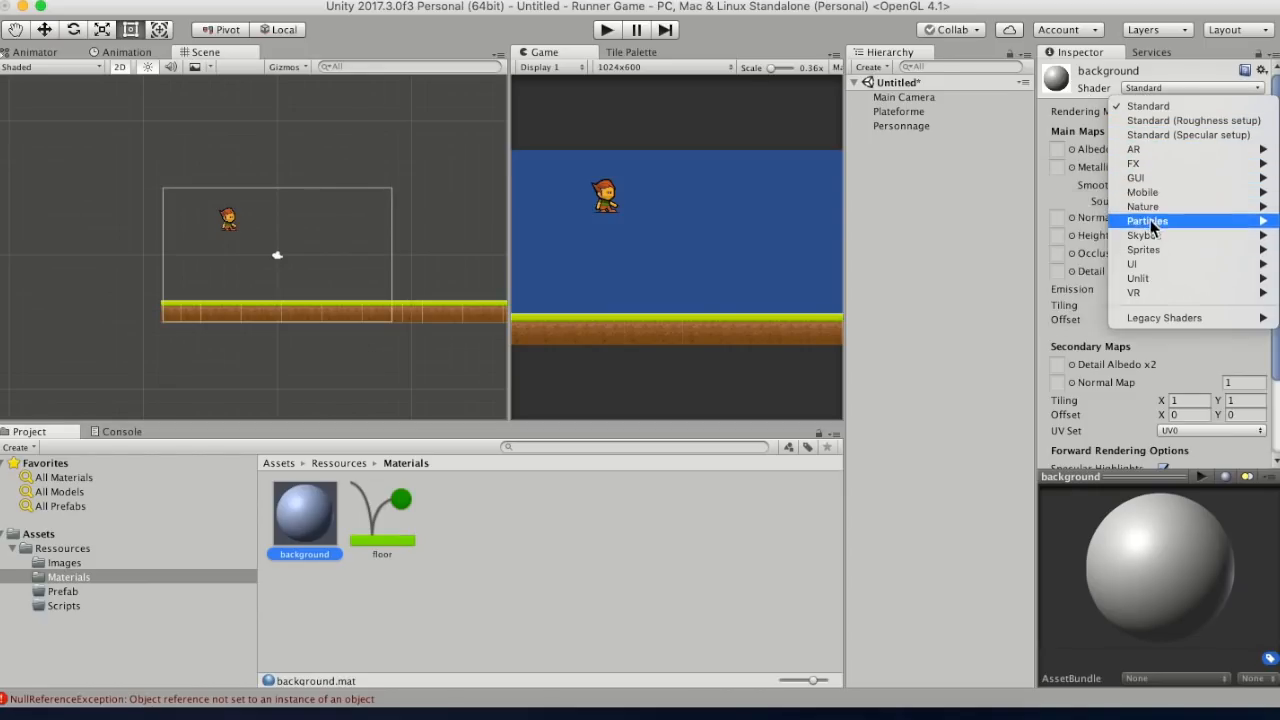
pyautogui.moveTo(1150, 240)
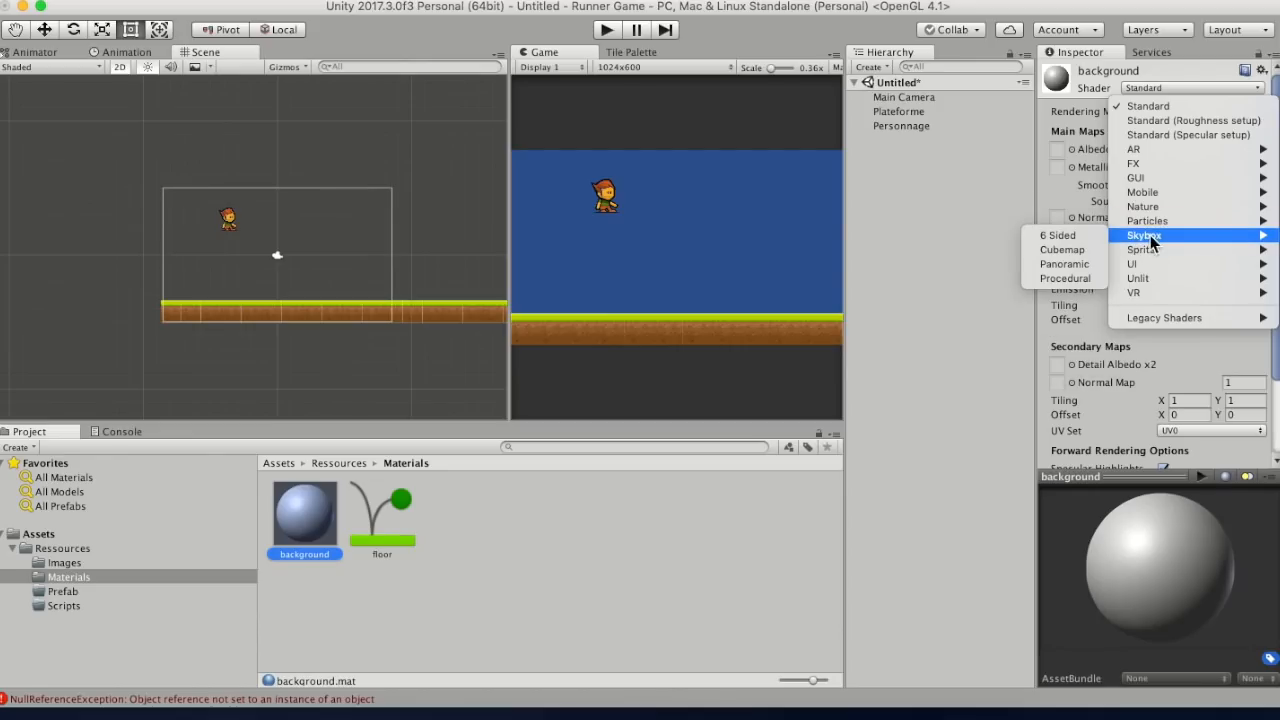
pyautogui.click(1097, 237)
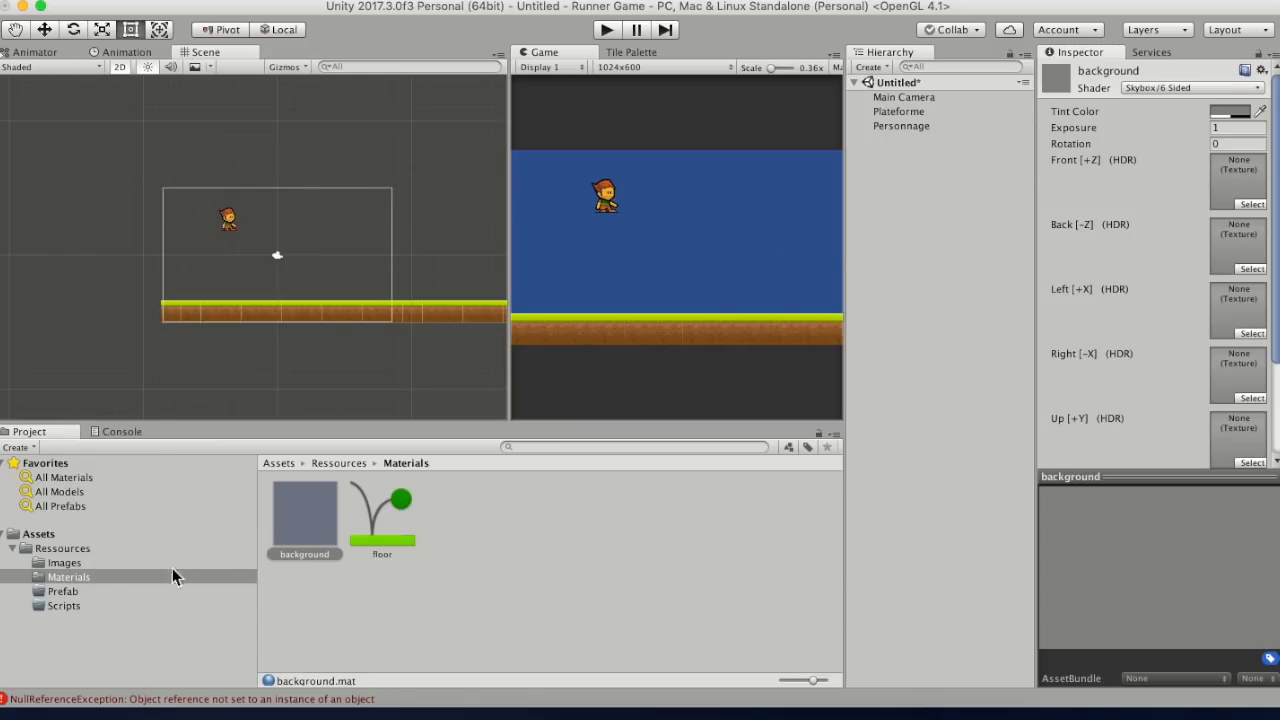
pyautogui.click(66, 563)
pyautogui.moveTo(308, 516); pyautogui.dragTo(1232, 184)
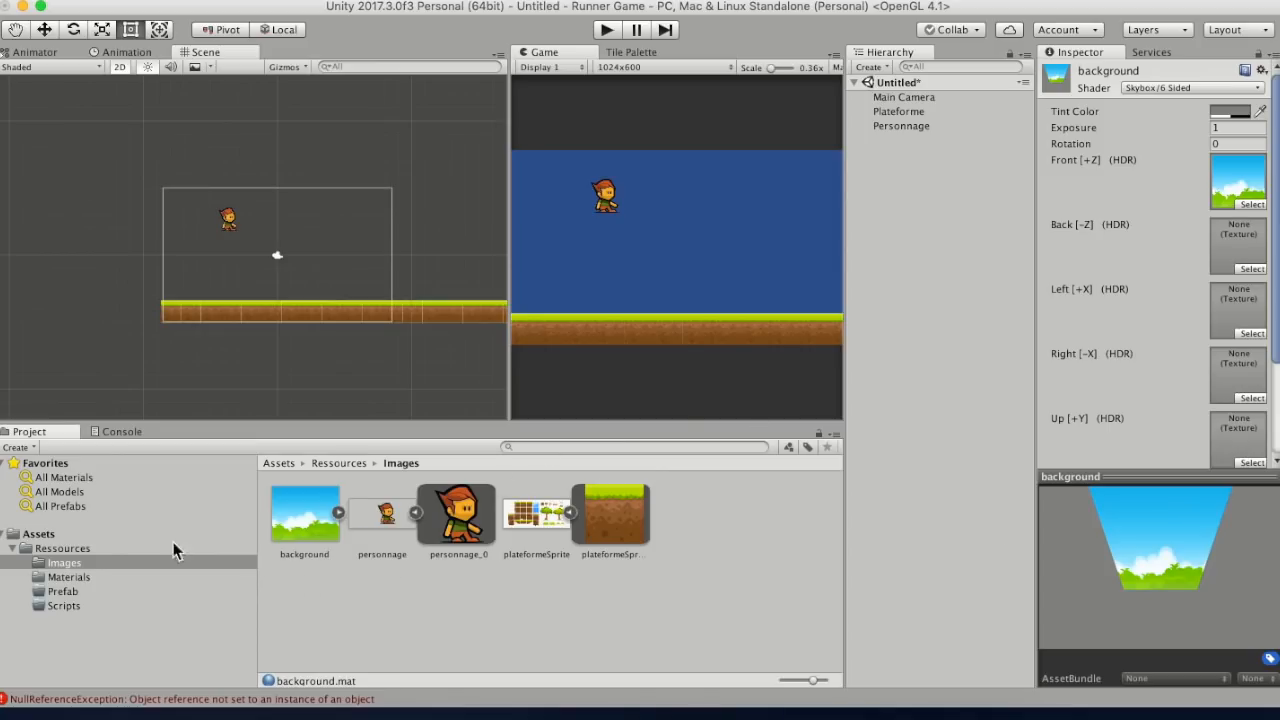
# - Apply the background material from the Materials folder to the scene as its skybox, and inspect it with 2D view mode switched off
pyautogui.click(55, 579)
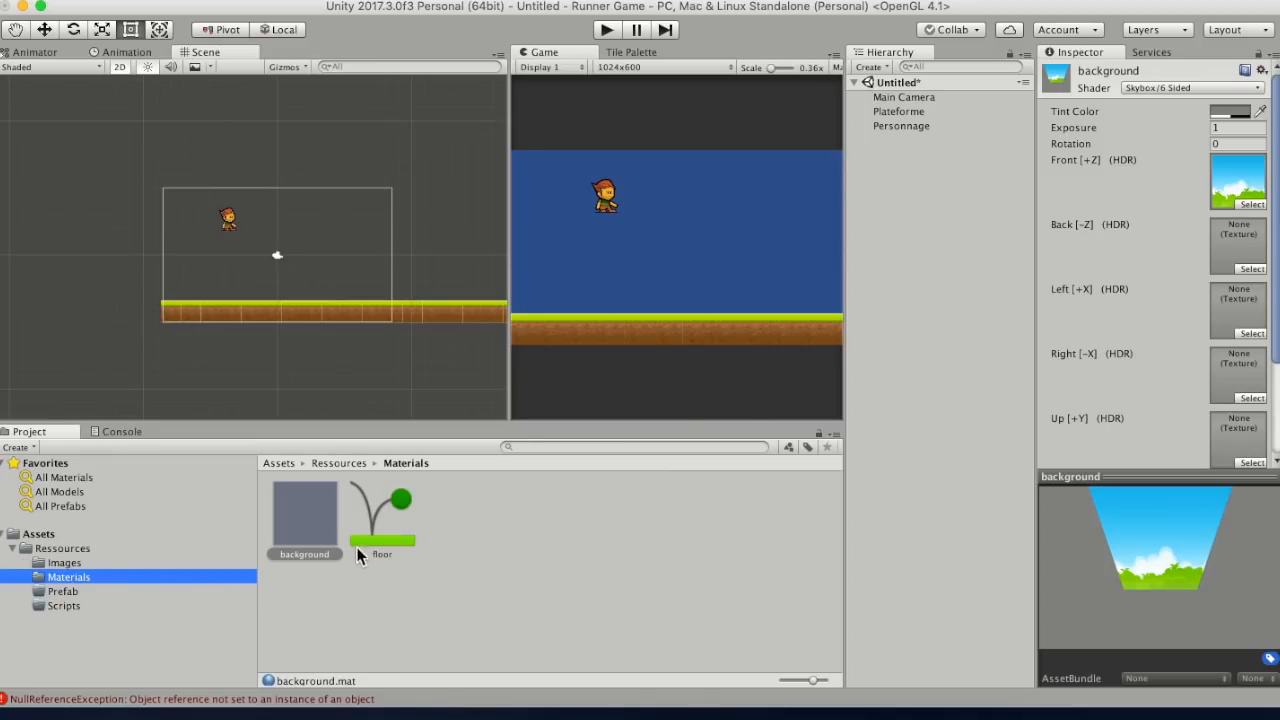
pyautogui.click(593, 541)
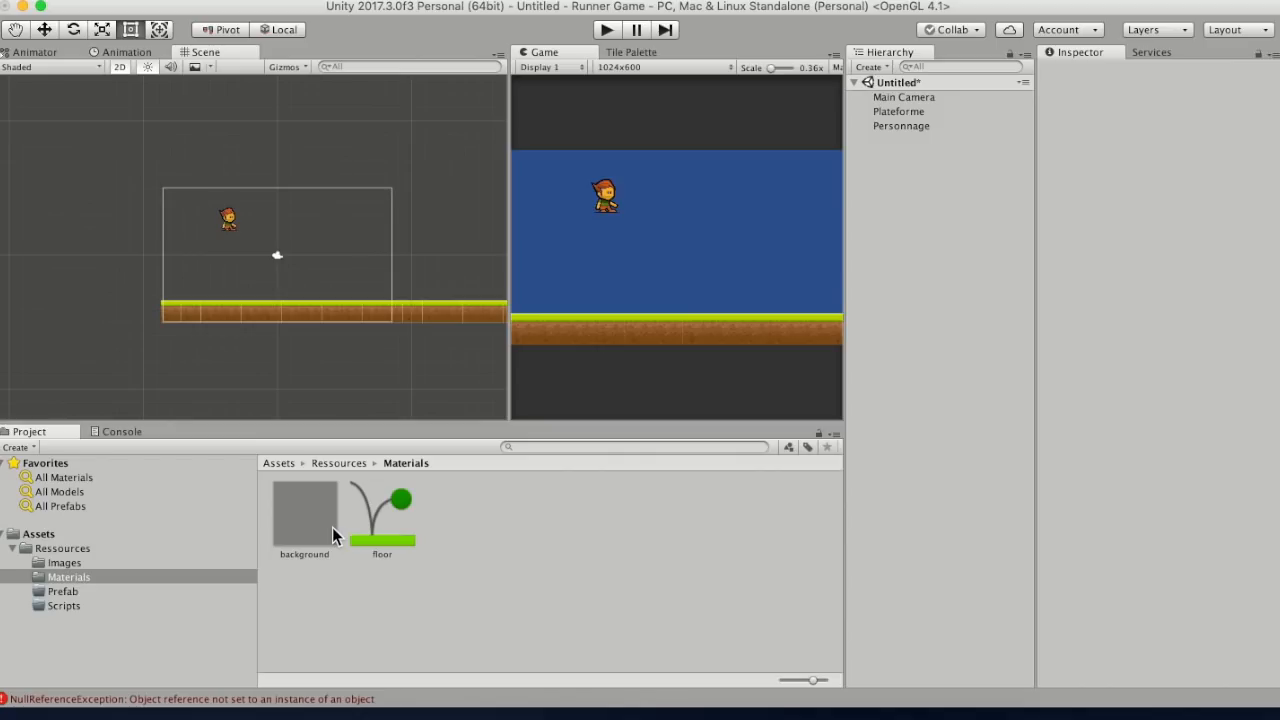
pyautogui.moveTo(332, 527); pyautogui.dragTo(408, 178)
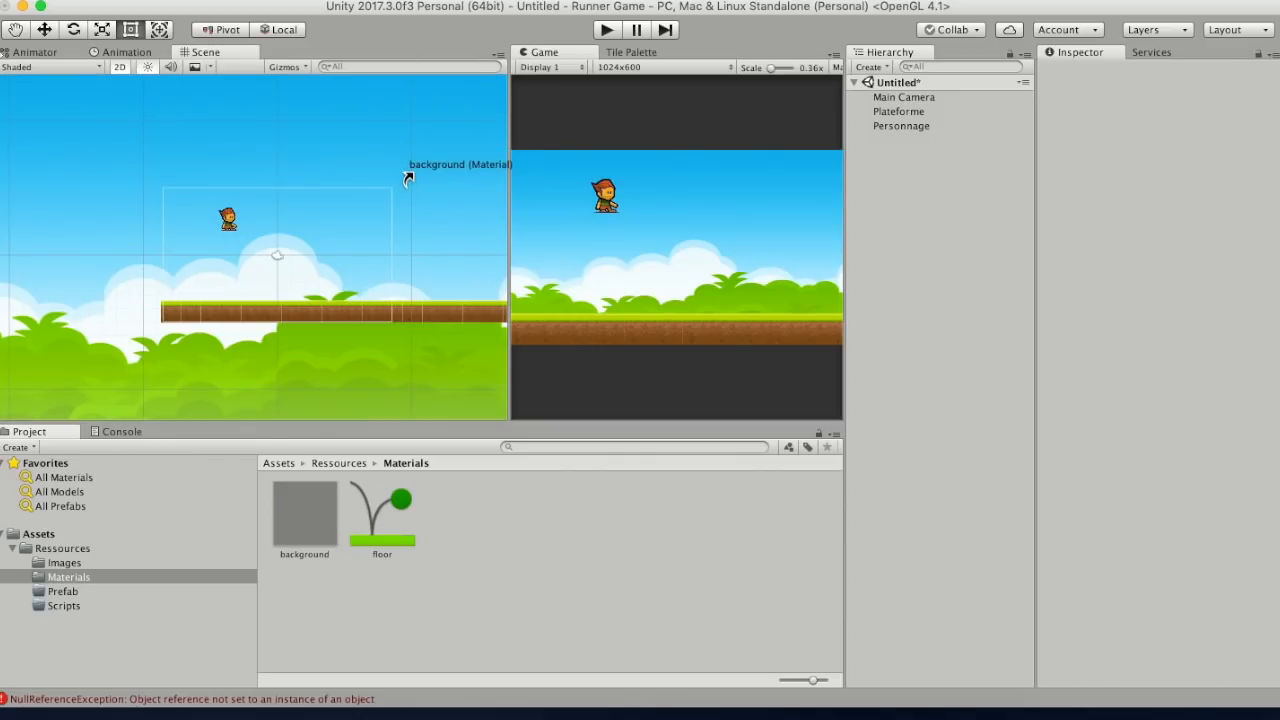
pyautogui.moveTo(408, 178); pyautogui.dragTo(408, 179)
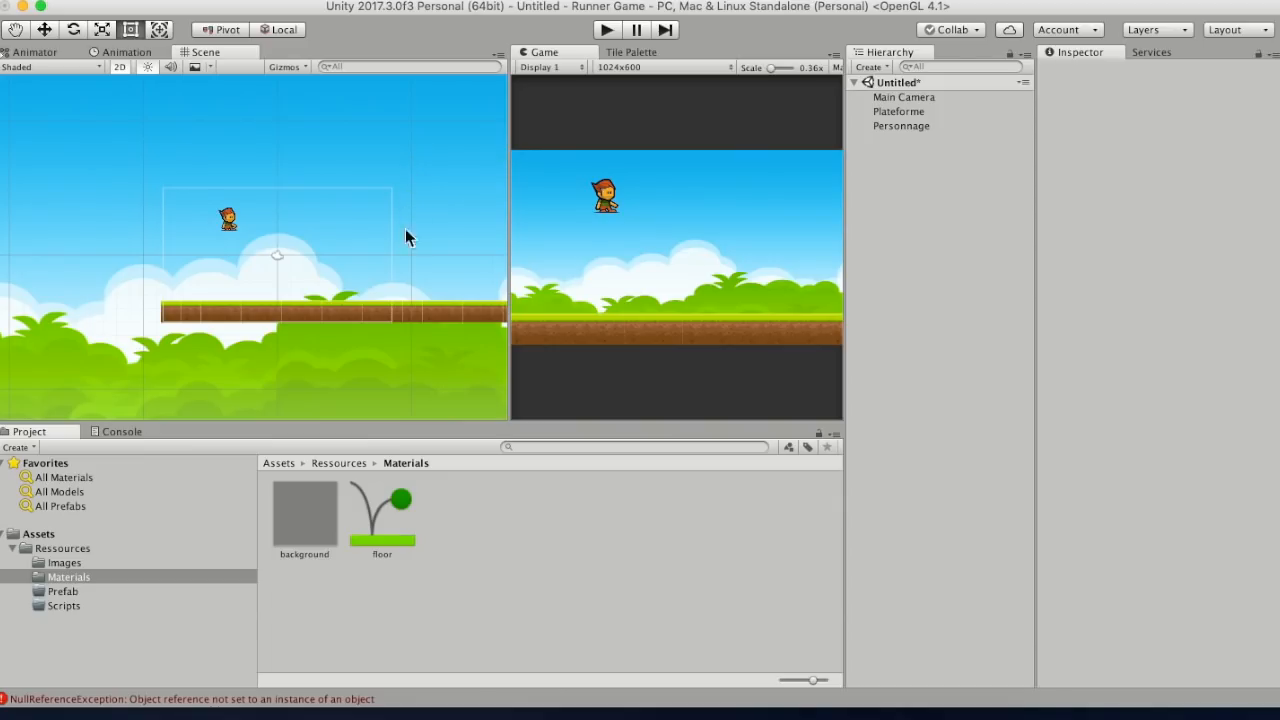
pyautogui.click(119, 67)
pyautogui.keyDown('alt'); pyautogui.moveTo(243, 271); pyautogui.dragTo(246, 123); pyautogui.keyUp('alt')
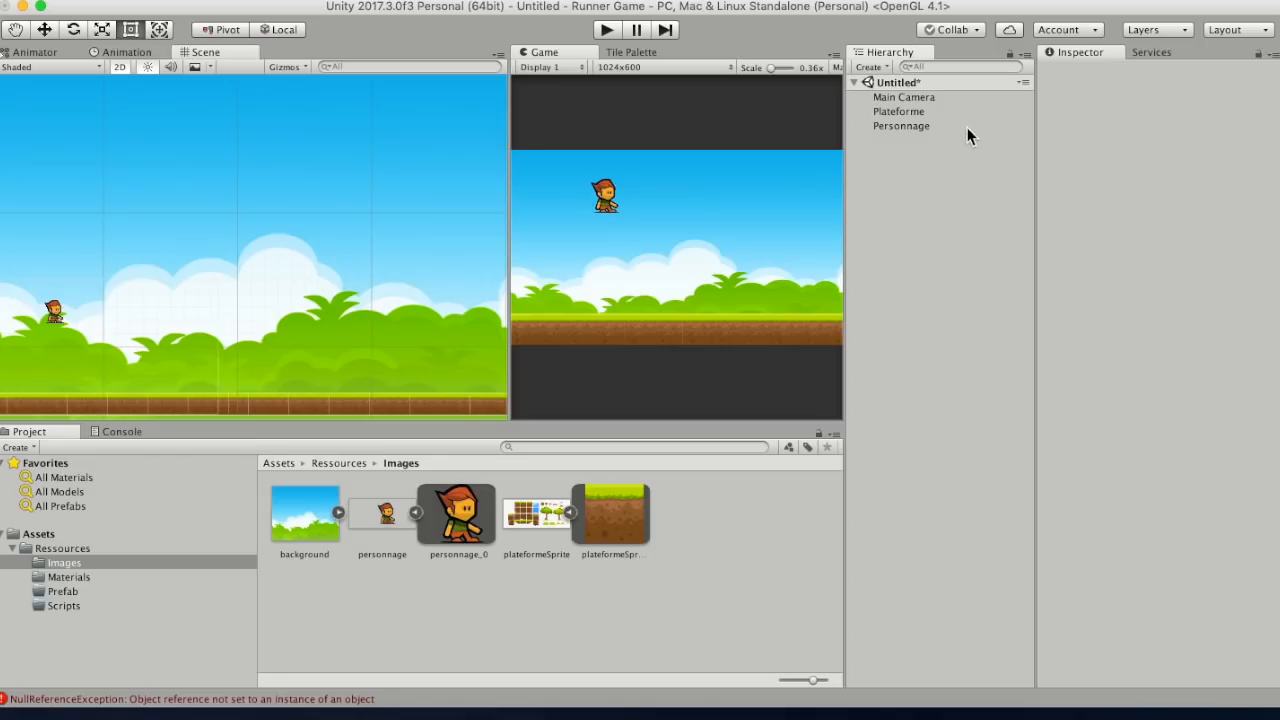
# - Select Personnage, switch to Sublime Text 2, and review the velocity line in Start and the vitesse declaration in CharacBehavior.cs
pyautogui.click(967, 127)
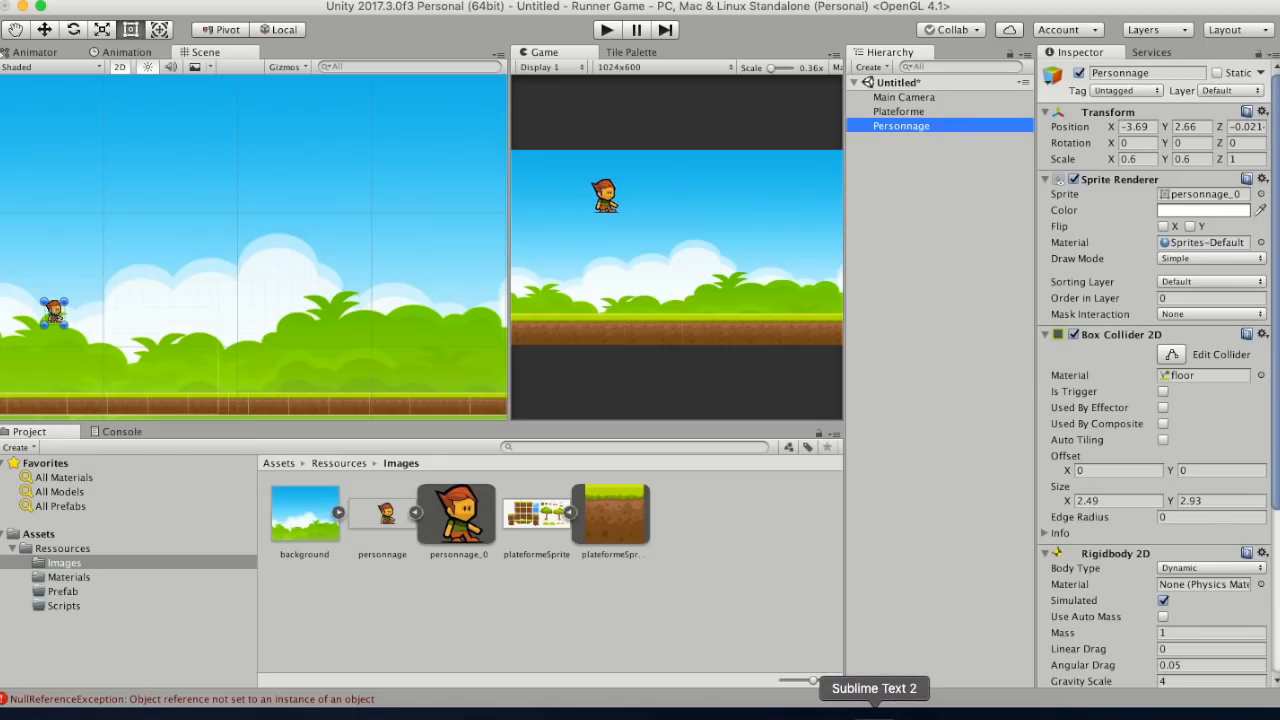
pyautogui.click(892, 705)
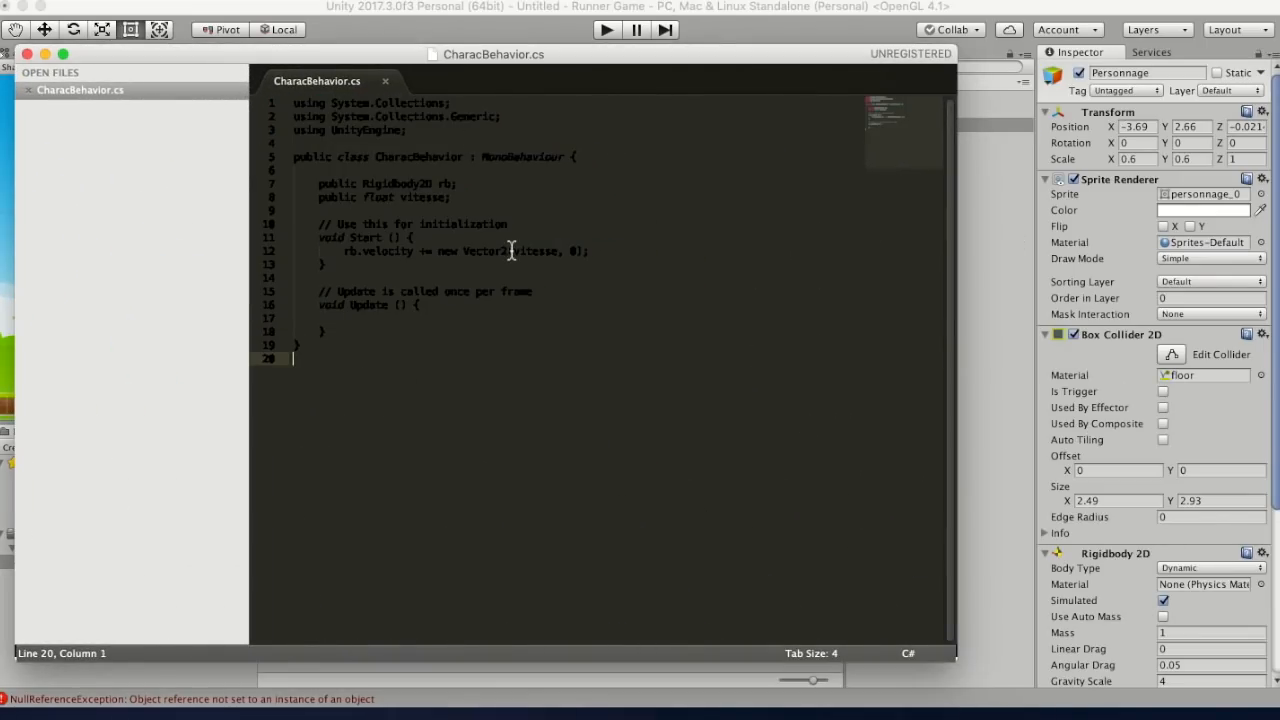
pyautogui.moveTo(343, 251); pyautogui.dragTo(588, 252)
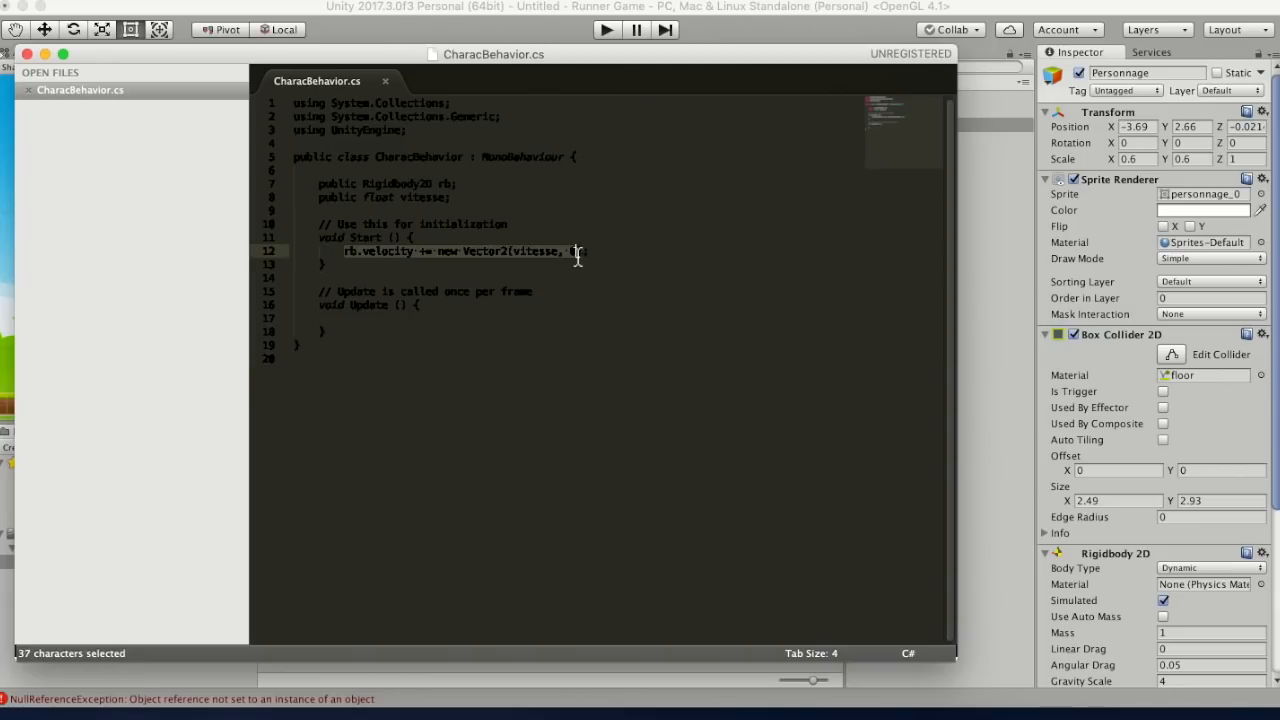
pyautogui.moveTo(451, 197); pyautogui.dragTo(322, 196)
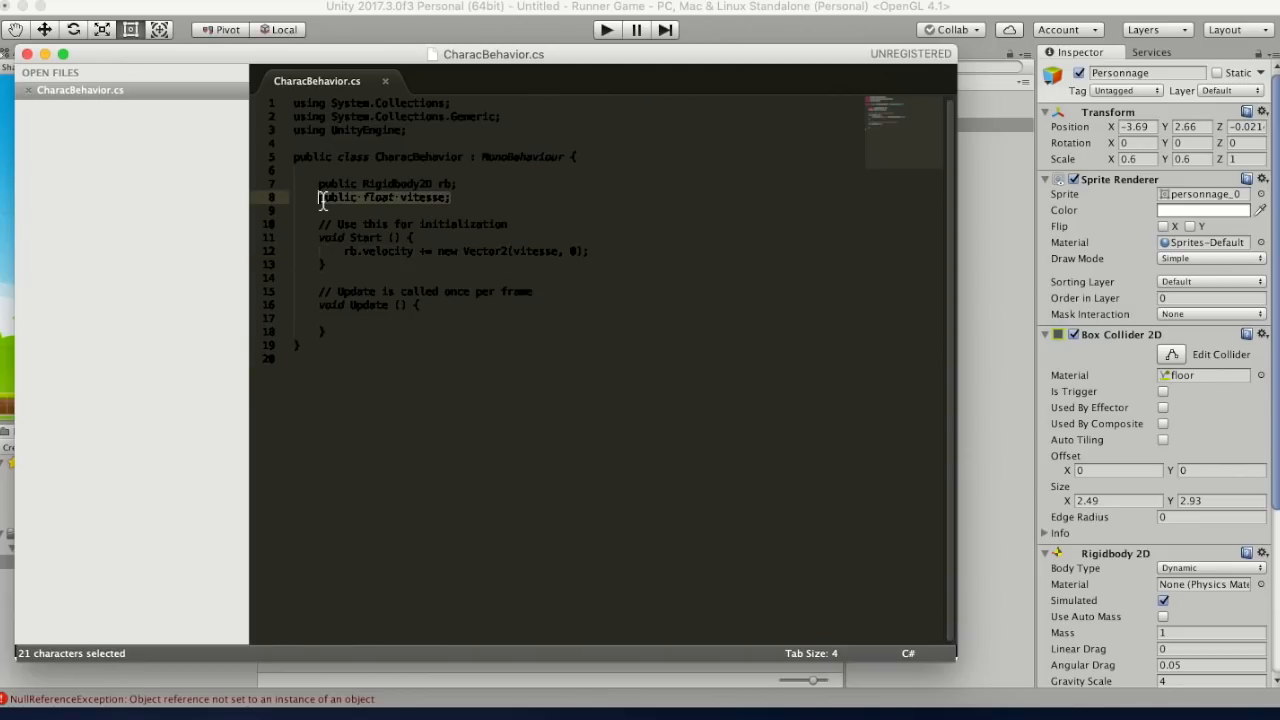
# - Declare public float maxJump directly below vitesse in CharacBehavior.cs and save the script
pyautogui.press('super+c')
pyautogui.click(480, 203)
pyautogui.click(480, 201)
pyautogui.press('Return')
pyautogui.press('super+v')
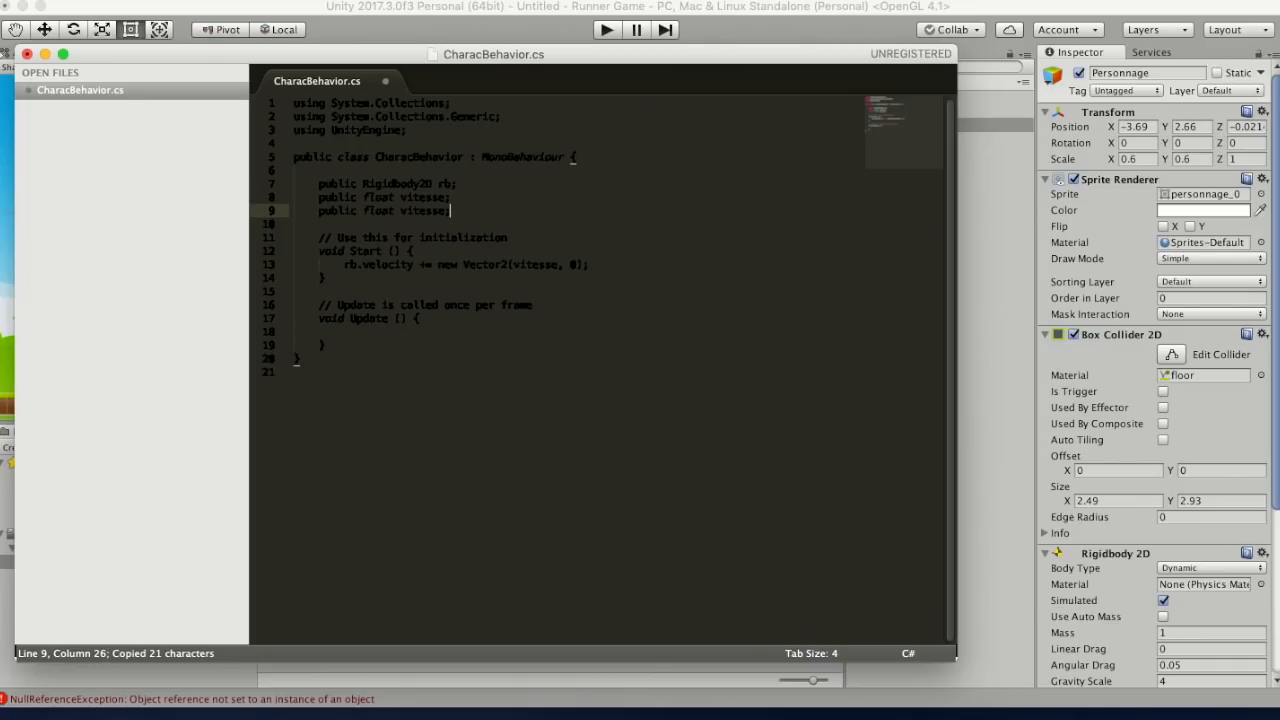
pyautogui.press('BackSpace')
pyautogui.press('BackSpace')
pyautogui.press('BackSpace')
pyautogui.press('BackSpace')
pyautogui.press('BackSpace')
pyautogui.press('BackSpace')
pyautogui.press('BackSpace')
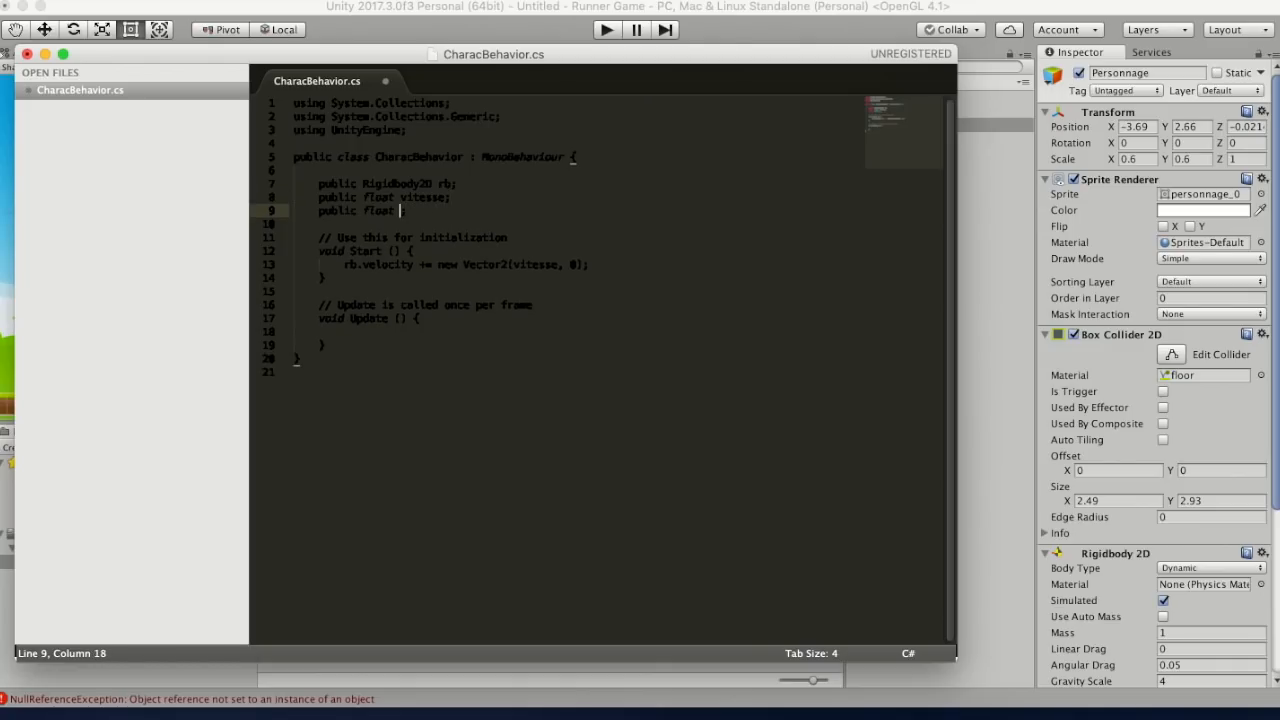
pyautogui.write('maxJump;')
pyautogui.click(493, 228)
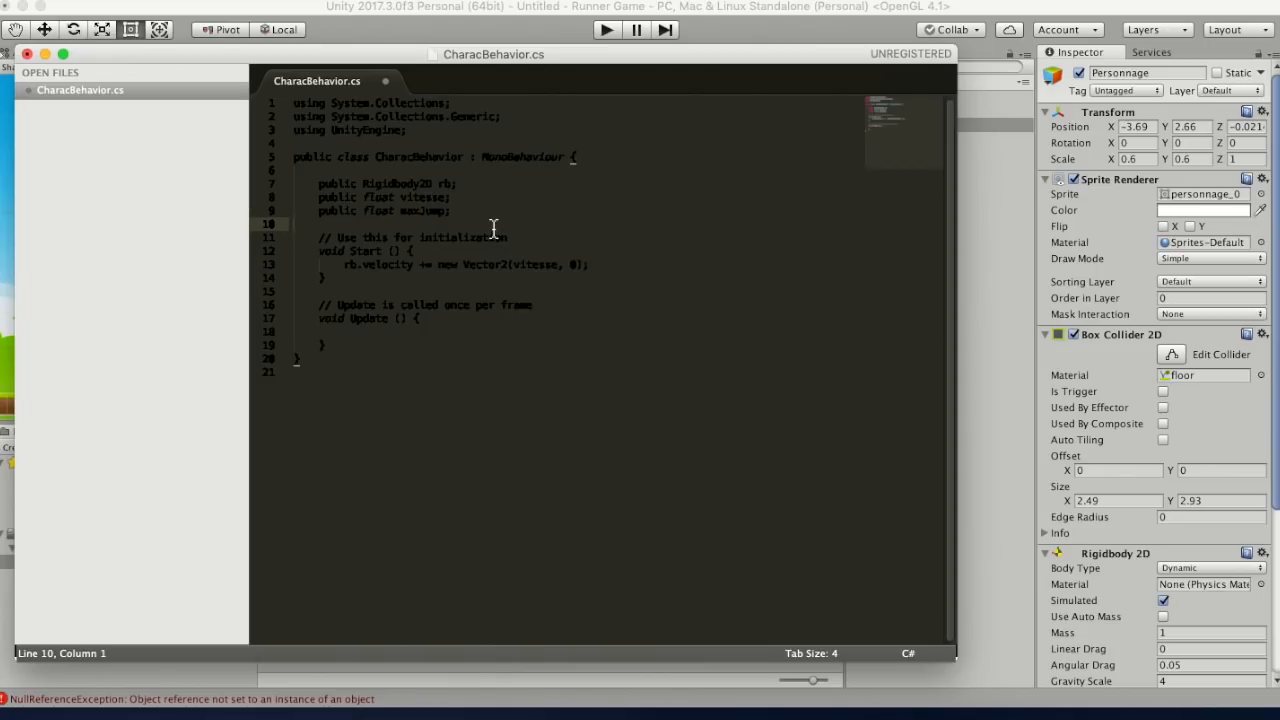
pyautogui.press('super+s')
# - Add an empty void Jump() method after Update, with a space before its opening brace
pyautogui.click(356, 349)
pyautogui.press('Return')
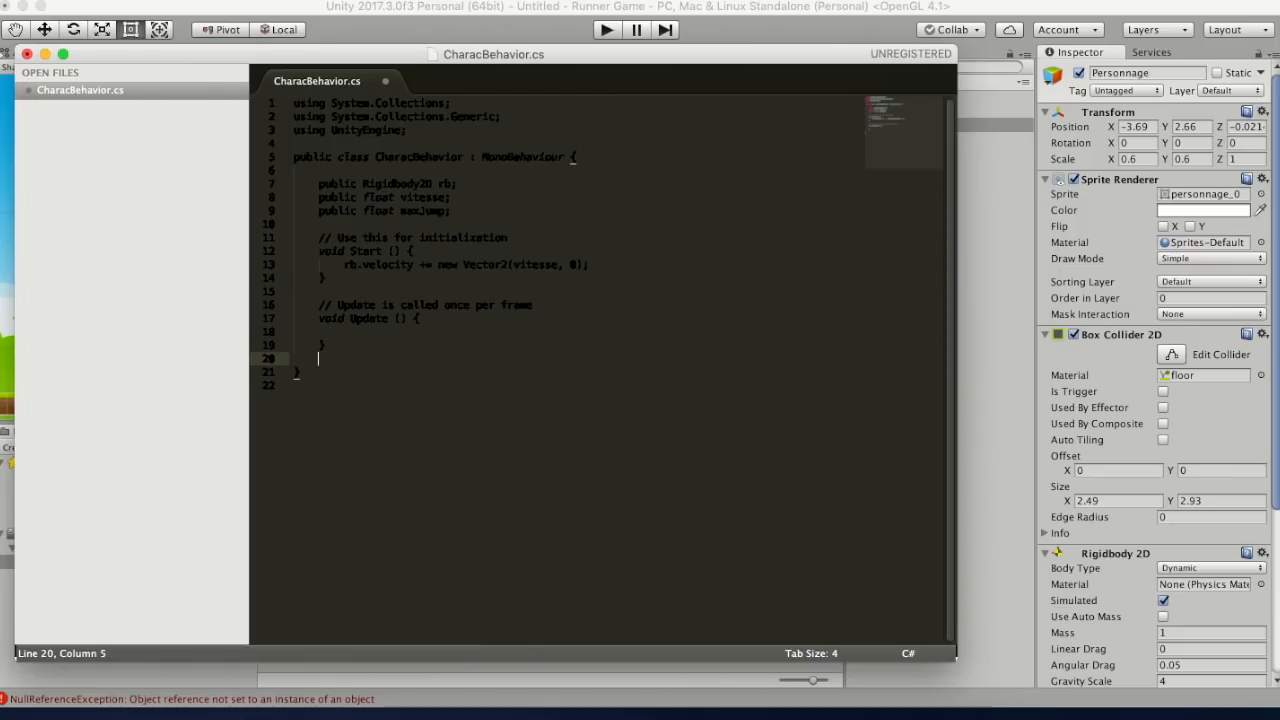
pyautogui.press('Return')
pyautogui.write('void ')
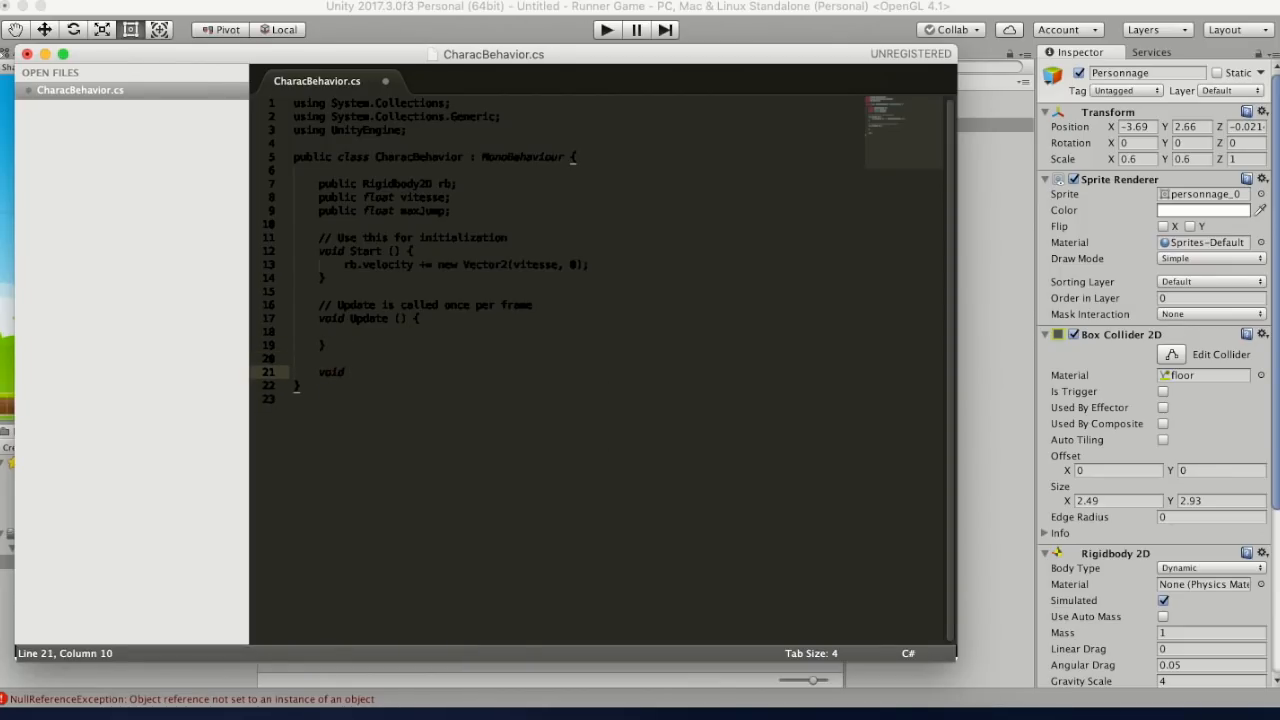
pyautogui.write('Jump')
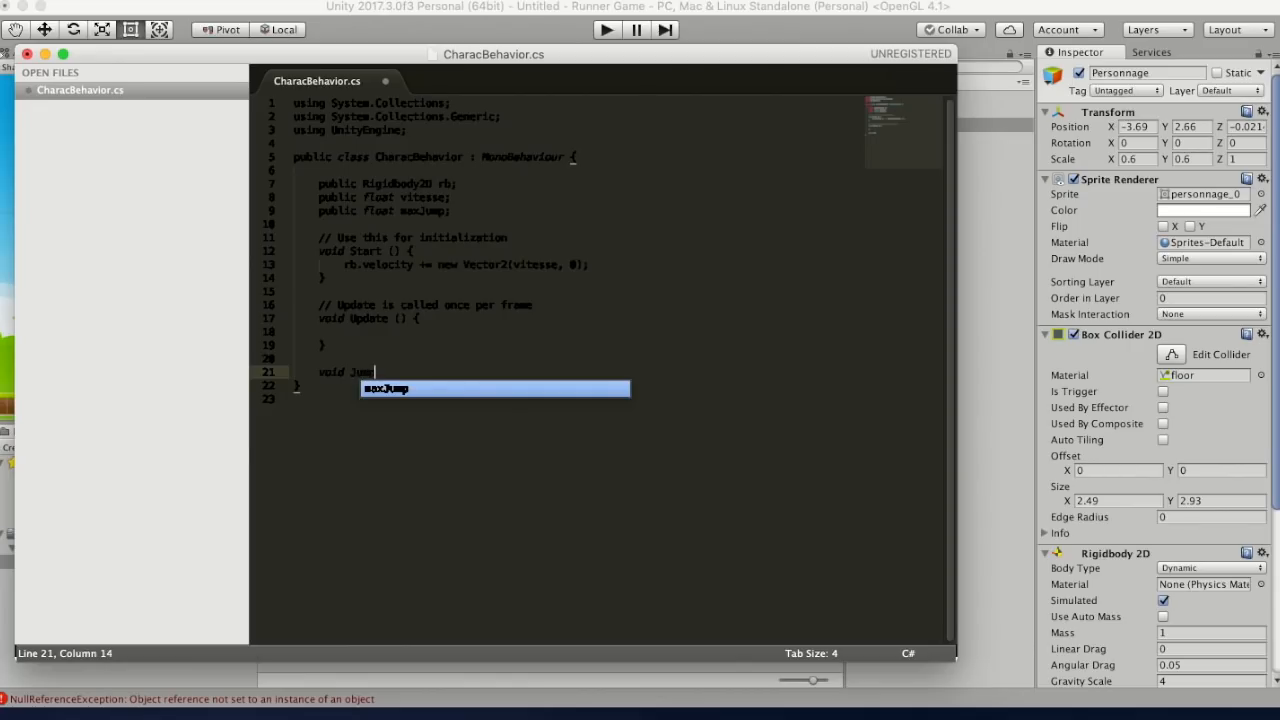
pyautogui.write('()')
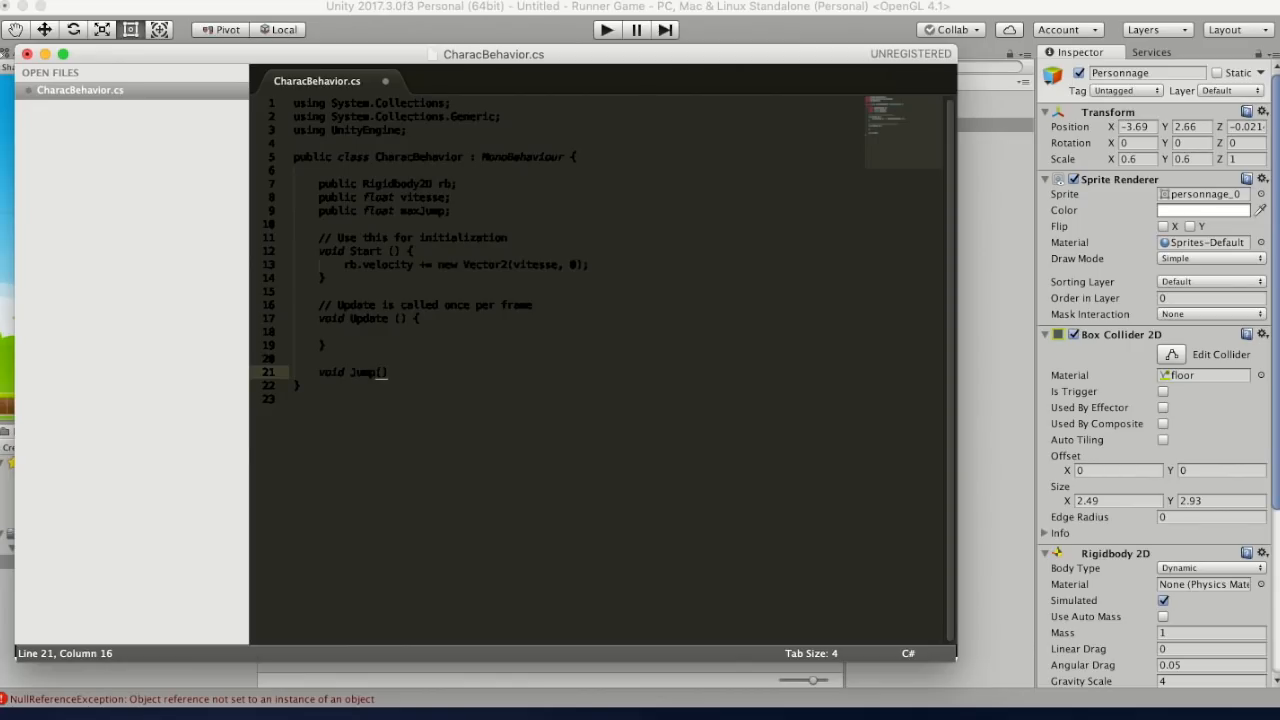
pyautogui.write('{')
pyautogui.press('Return')
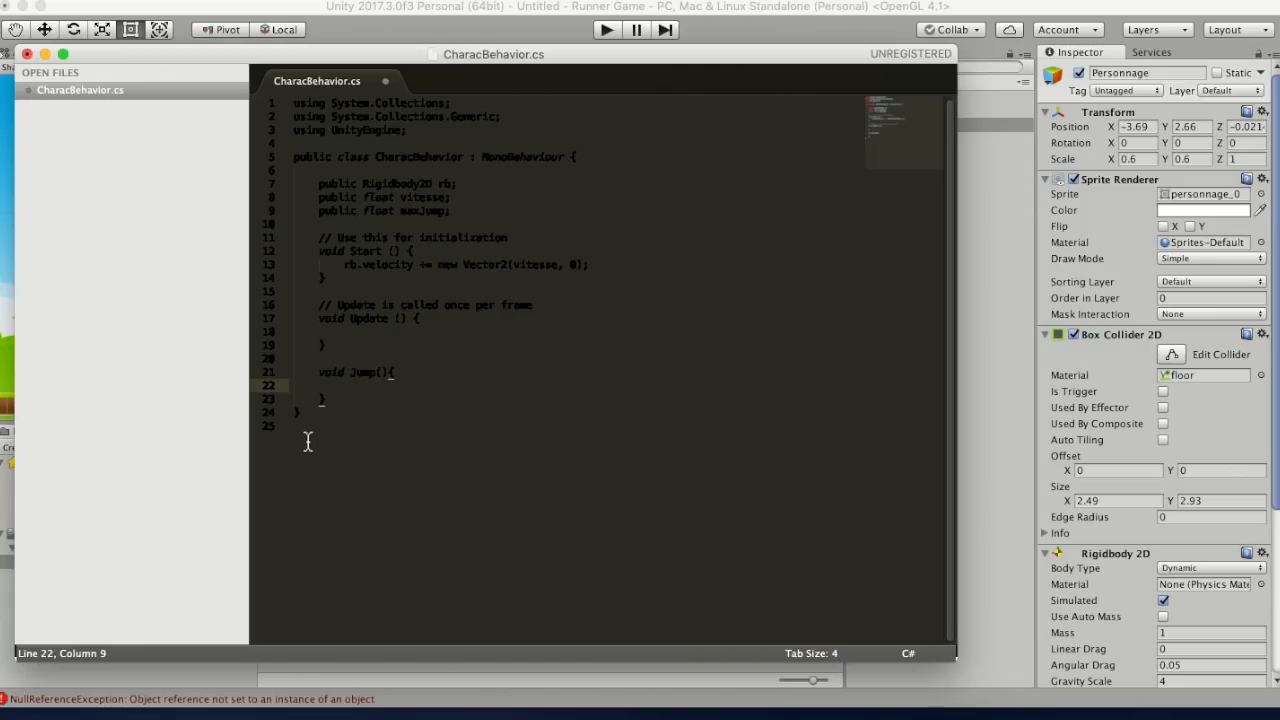
pyautogui.click(394, 372)
pyautogui.press('BackSpace')
pyautogui.press('Left')
pyautogui.press('Down')
# - Copy the rb.velocity line from Start into the body of the Jump method
pyautogui.moveTo(344, 264); pyautogui.dragTo(608, 266)
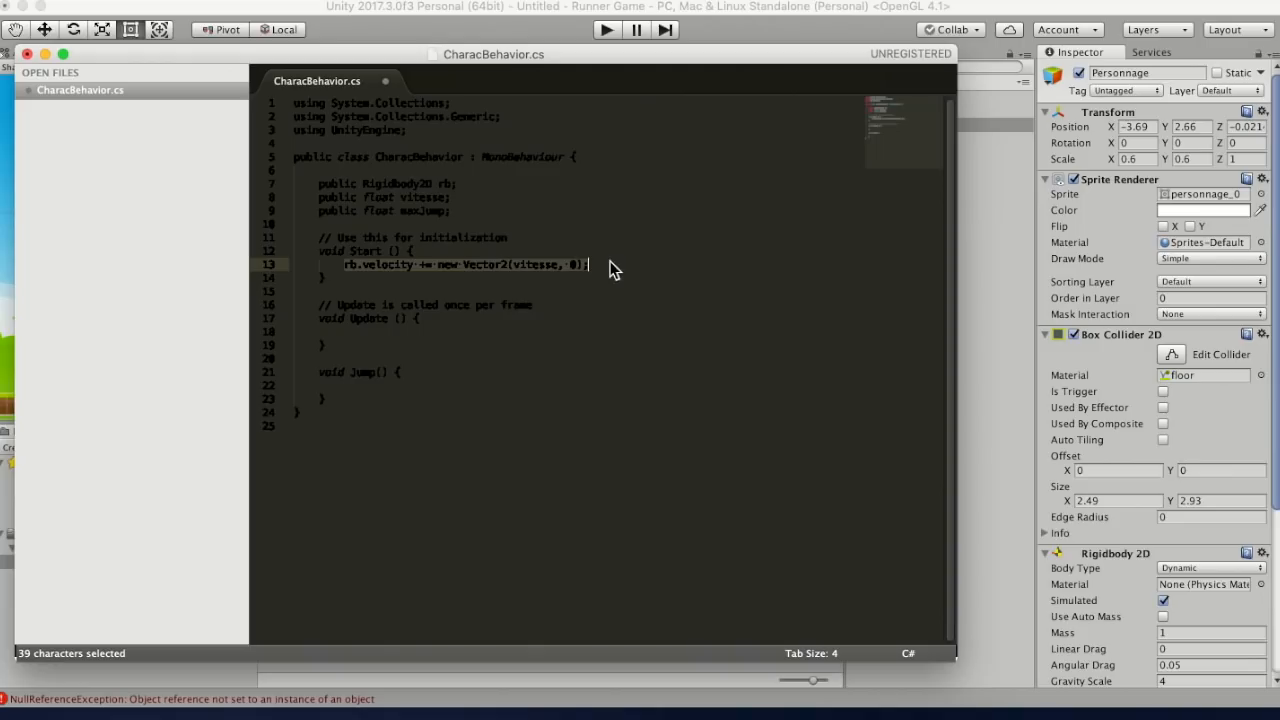
pyautogui.press('super+c')
pyautogui.click(366, 387)
pyautogui.press('super+v')
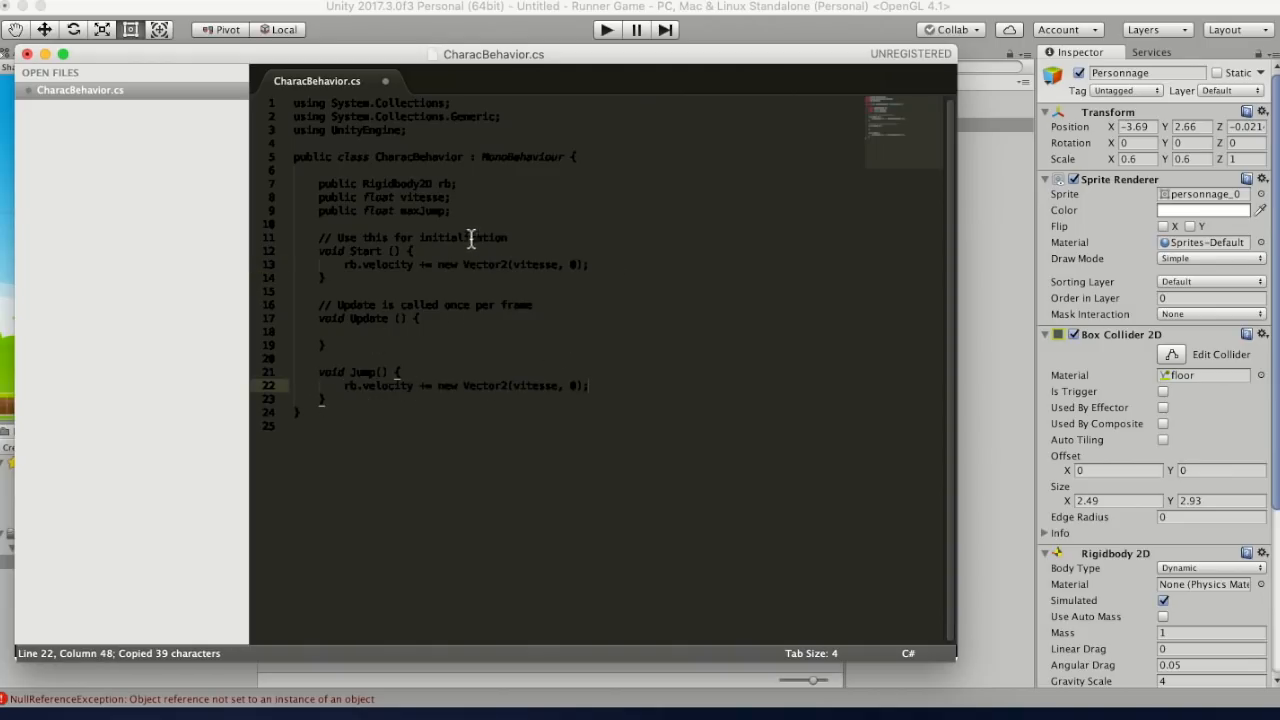
# - Change the Vector2 arguments in Jump to 0 and maxJump, matching the declared variable's name
pyautogui.doubleClick(535, 386)
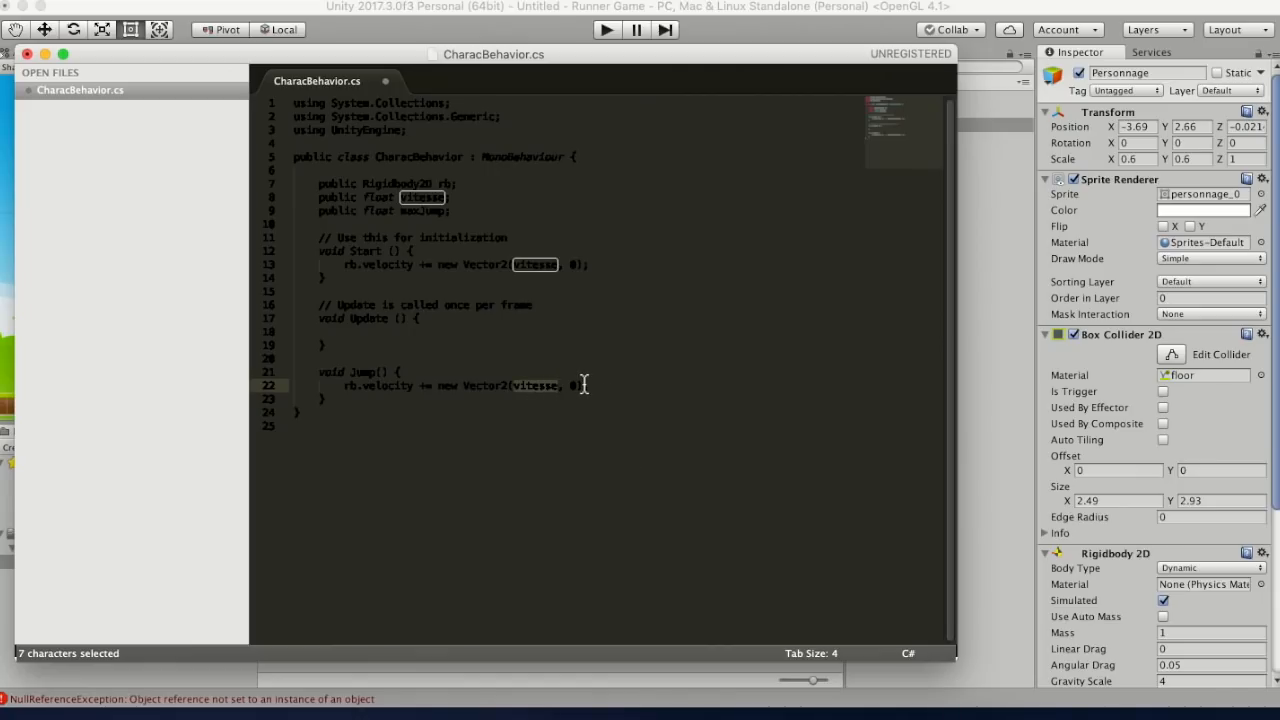
pyautogui.write('0')
pyautogui.press('Right')
pyautogui.press('Right')
pyautogui.press('Right')
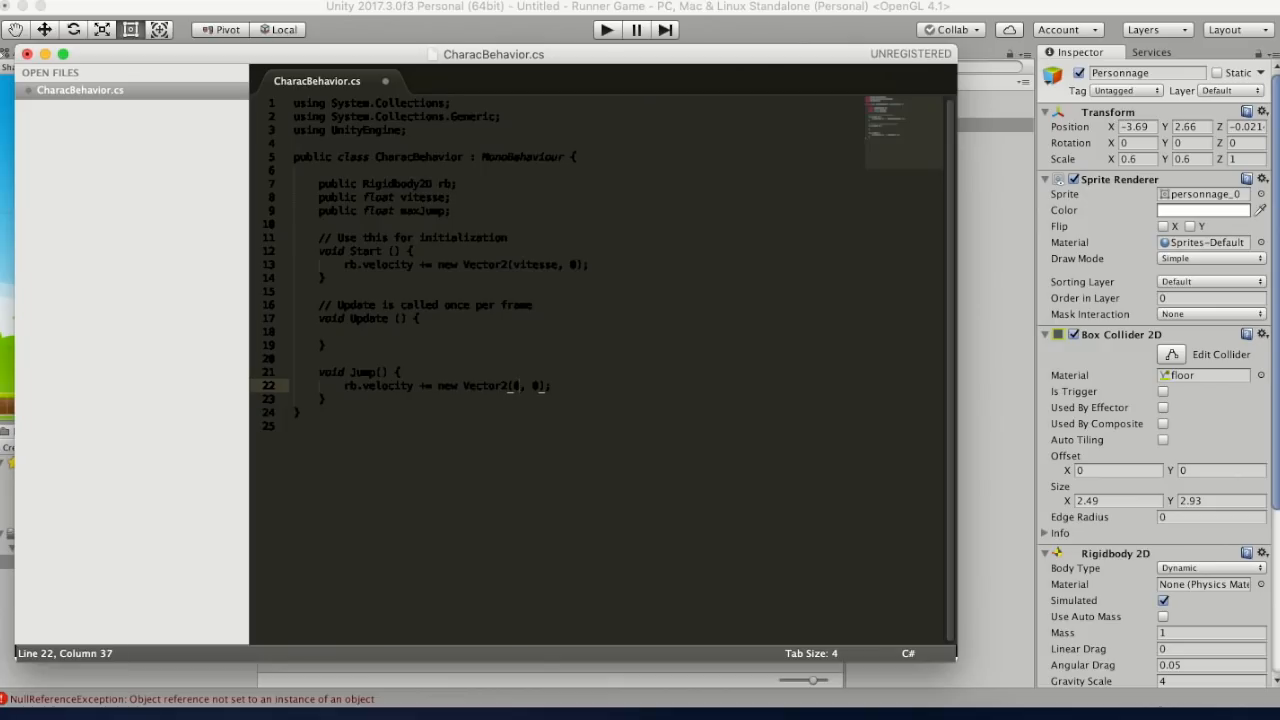
pyautogui.press('BackSpace')
pyautogui.write('maxJump')
pyautogui.doubleClick(420, 211)
pyautogui.click(729, 410)
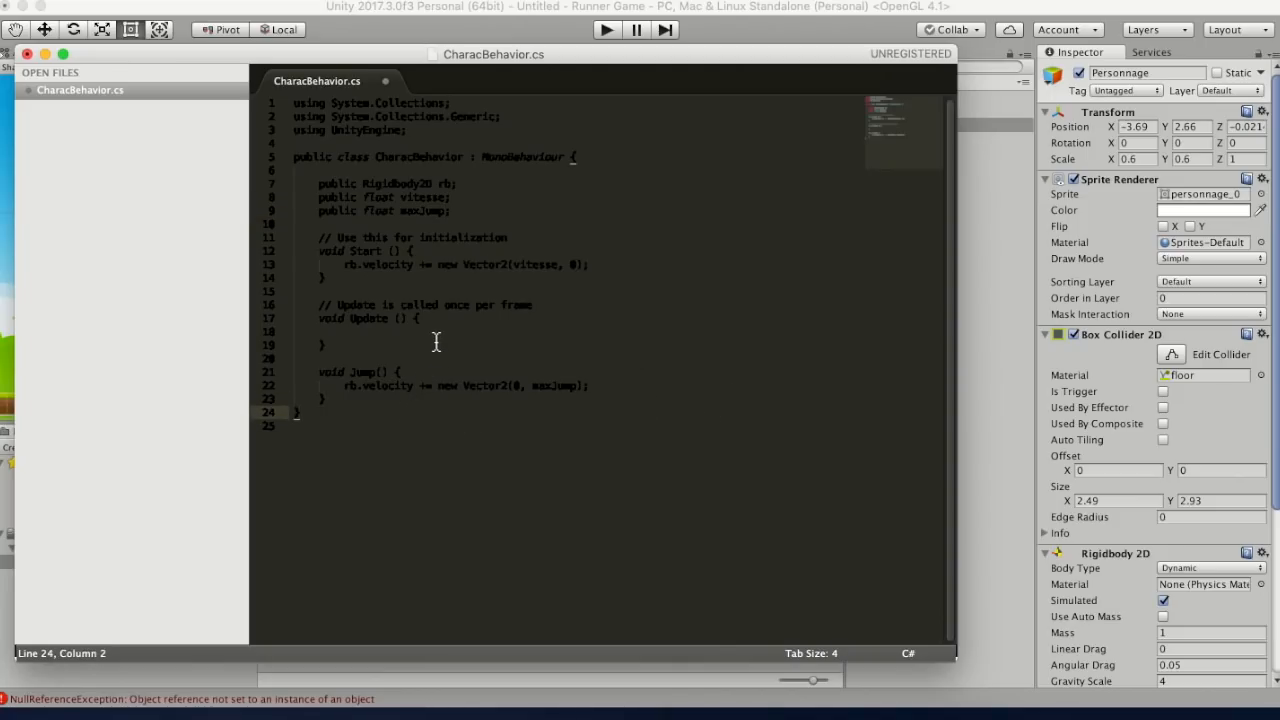
# - Make Update call Jump(); inside an if(Input.GetKeyDown("space")) block
pyautogui.click(382, 334)
pyautogui.moveTo(318, 372); pyautogui.dragTo(337, 403)
pyautogui.click(372, 331)
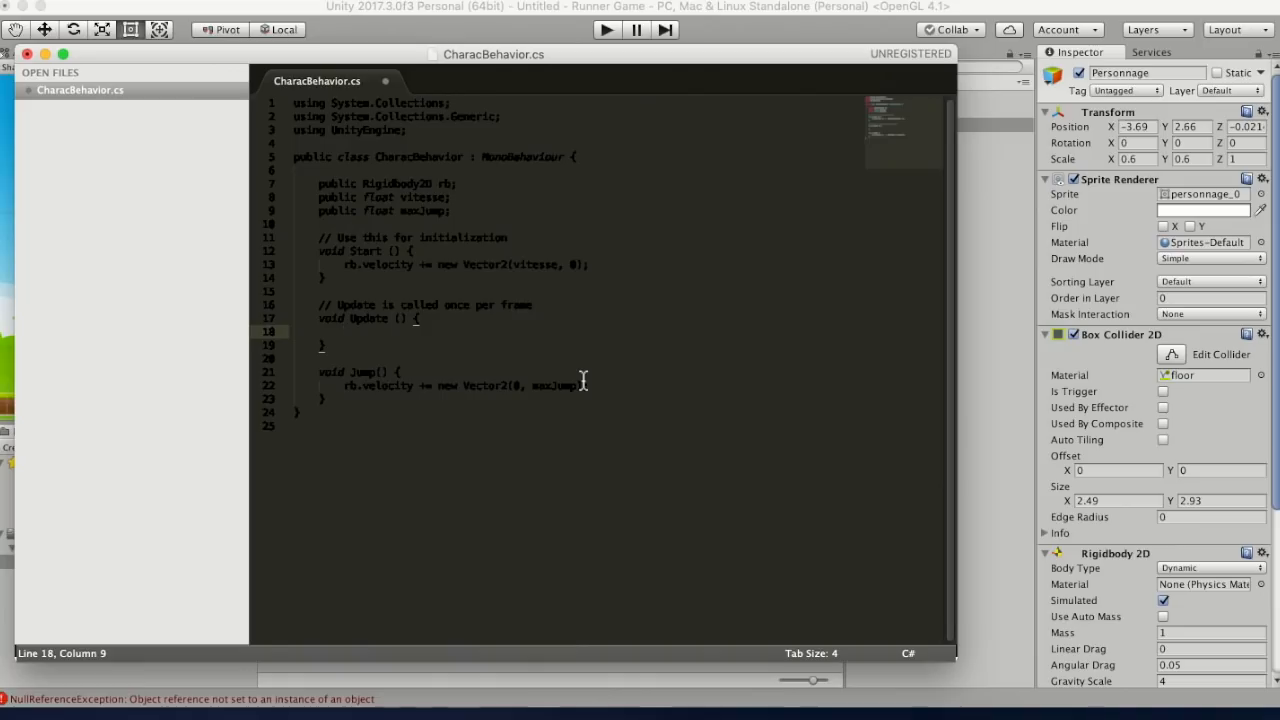
pyautogui.write('if(Input.Get')
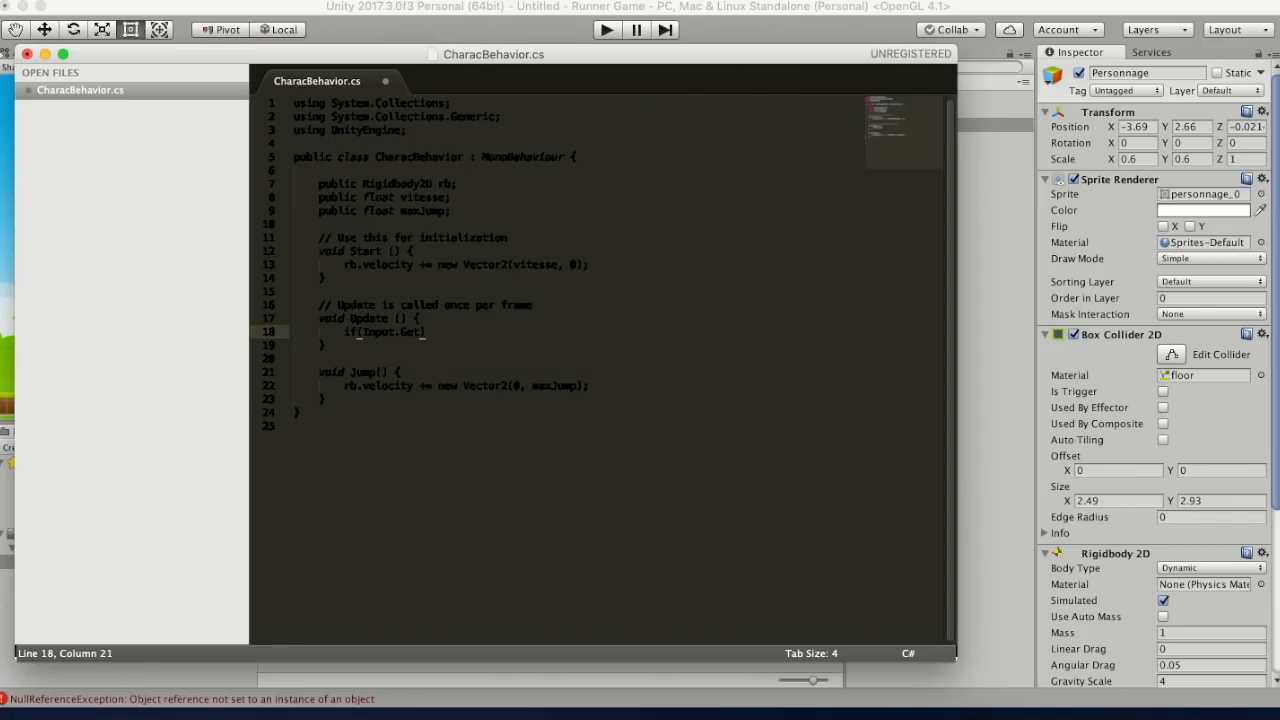
pyautogui.write('KeyDown')
pyautogui.write('("')
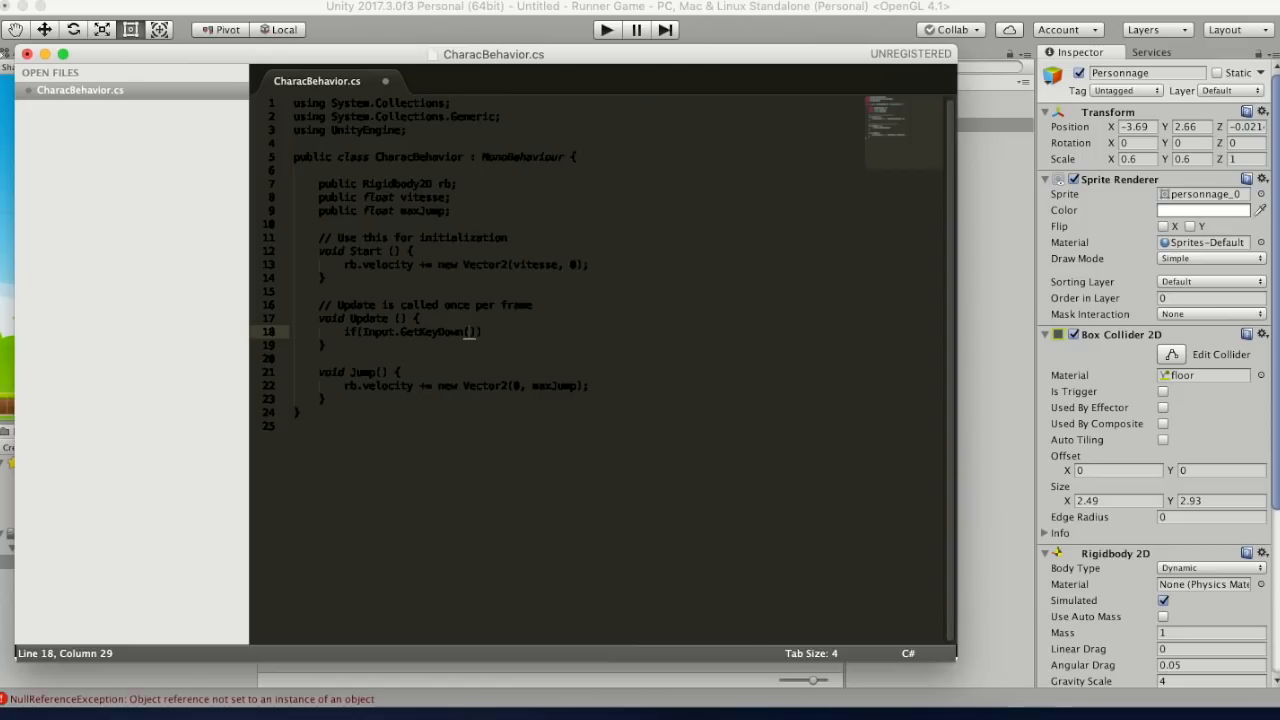
pyautogui.write('space"))')
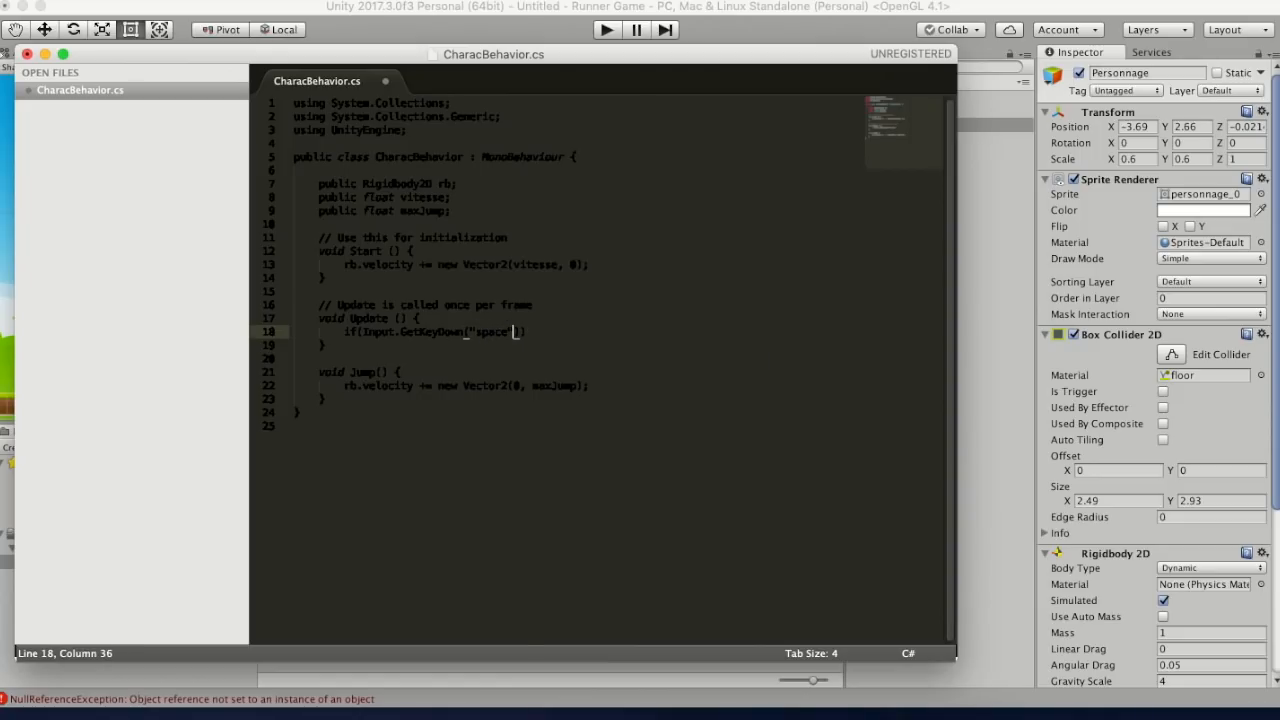
pyautogui.write('{')
pyautogui.press('Return')
pyautogui.write('Ju')
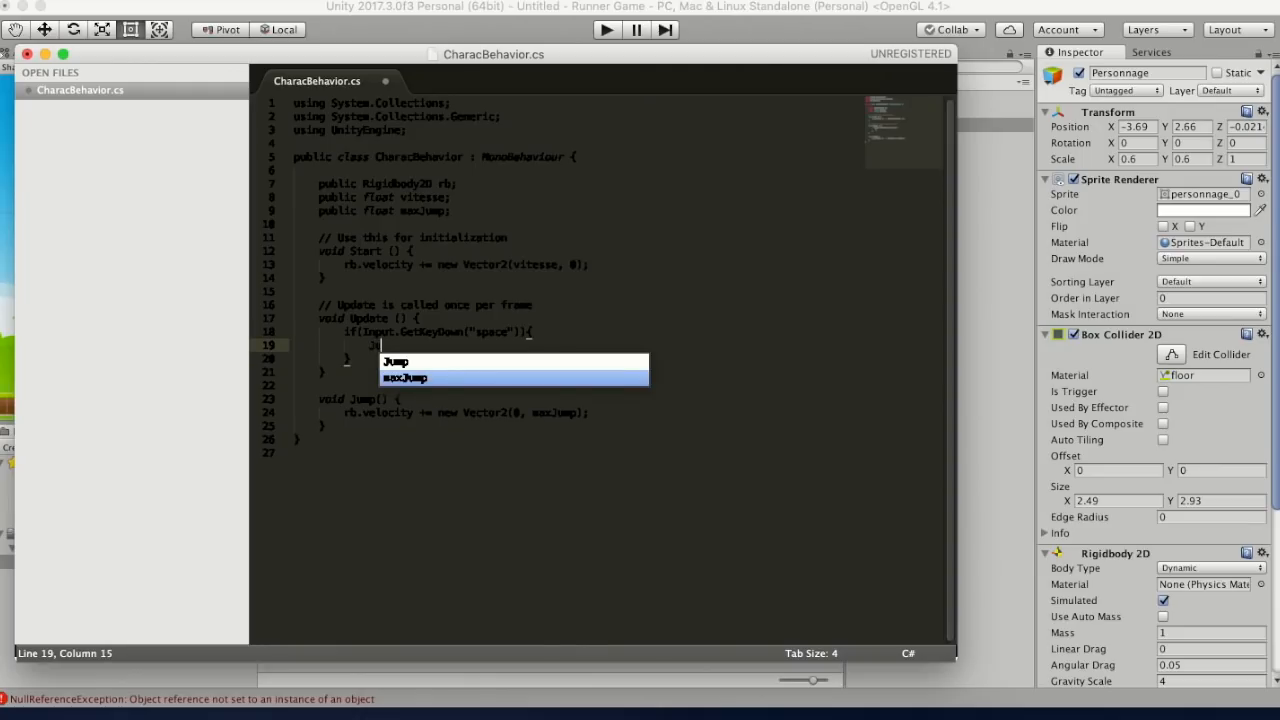
pyautogui.write('mp();')
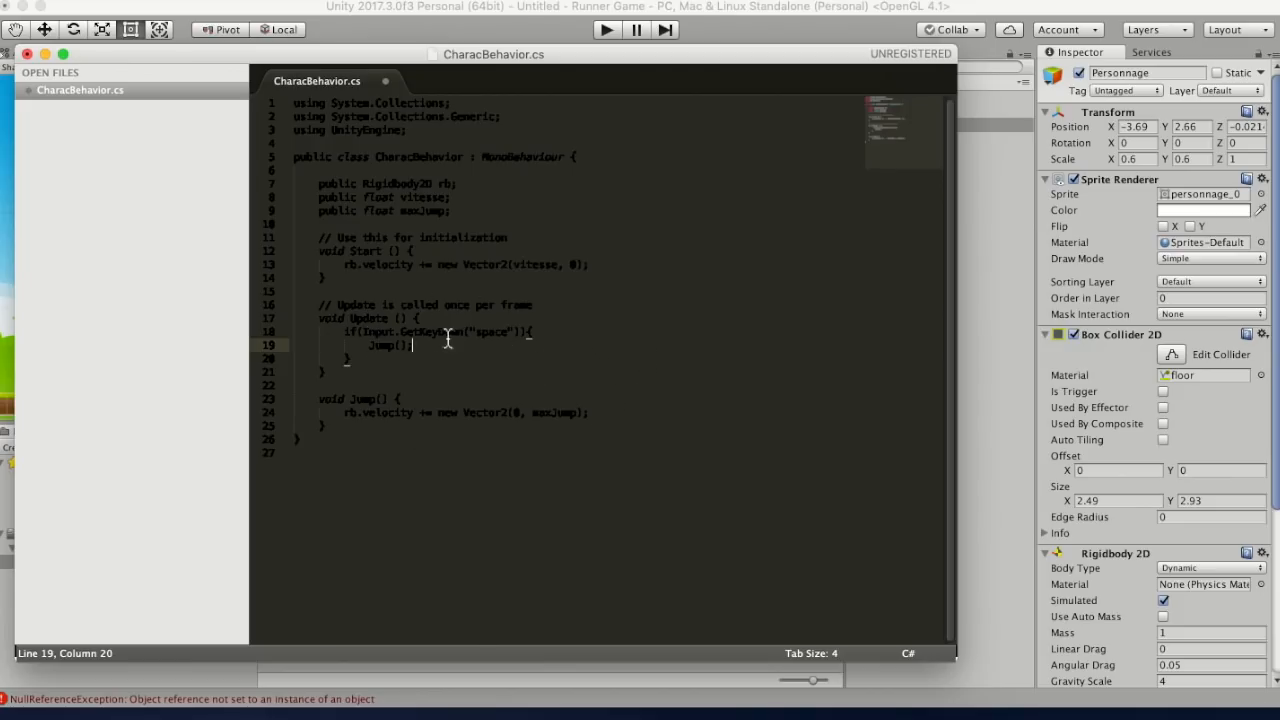
# - Review the space-key condition and Jump call in Update, save the script, and switch back to Unity
pyautogui.doubleClick(380, 331)
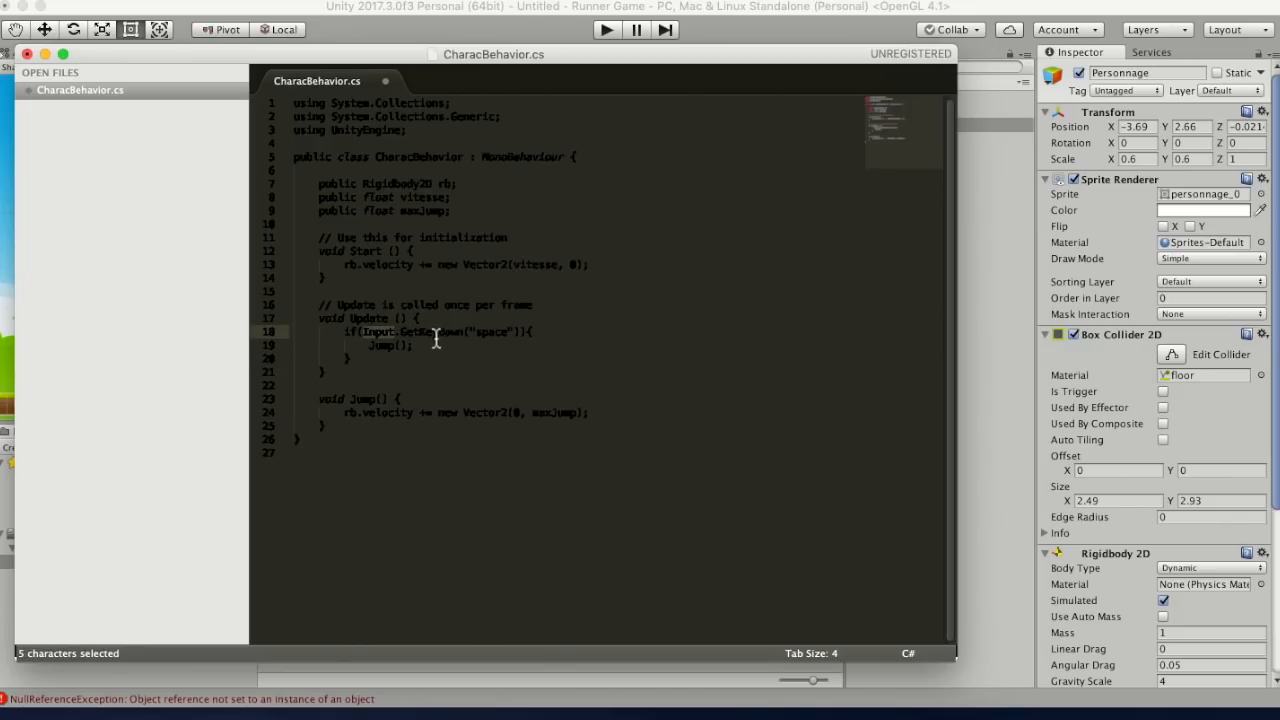
pyautogui.doubleClick(425, 331)
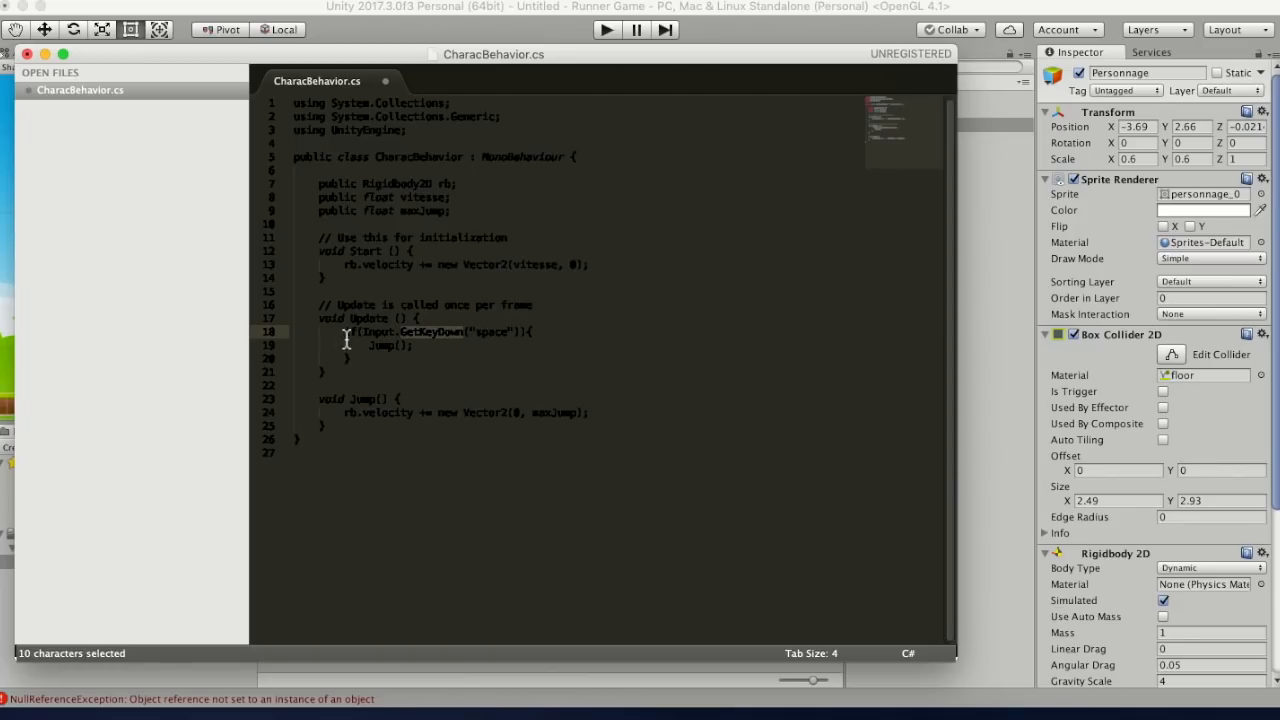
pyautogui.click(536, 334)
pyautogui.write('{')
pyautogui.moveTo(368, 345); pyautogui.dragTo(423, 346)
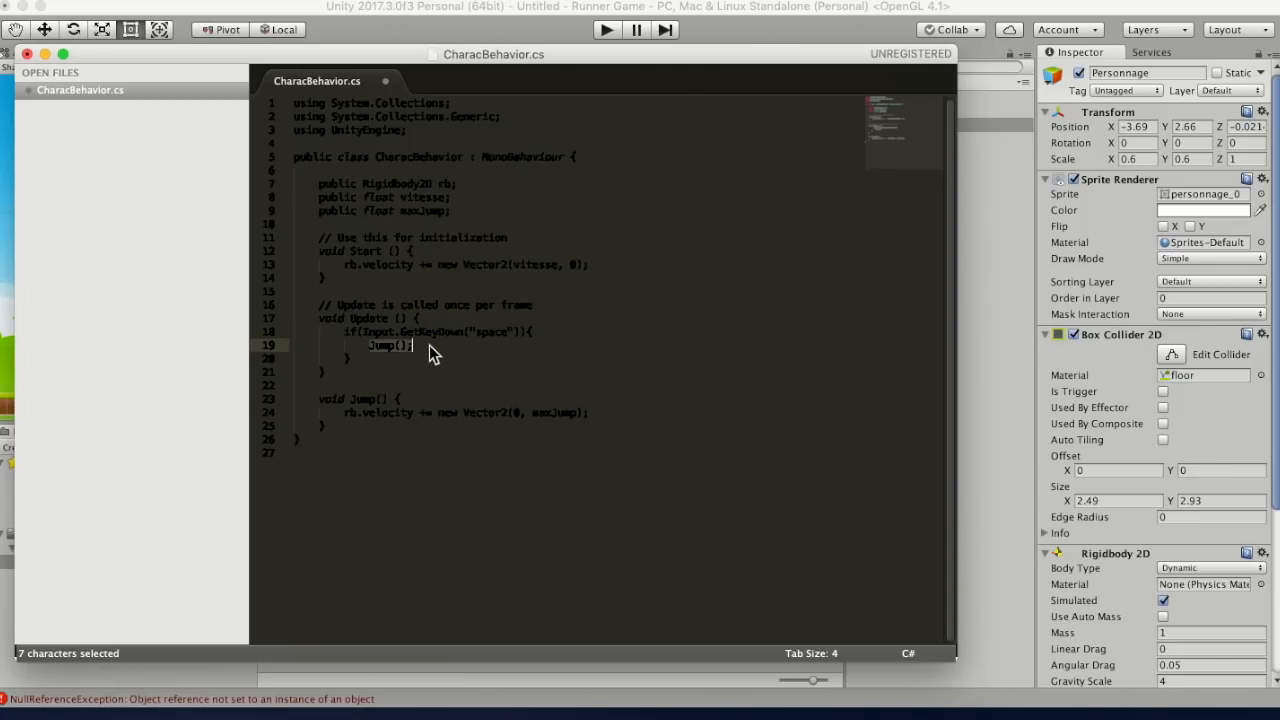
pyautogui.click(380, 357)
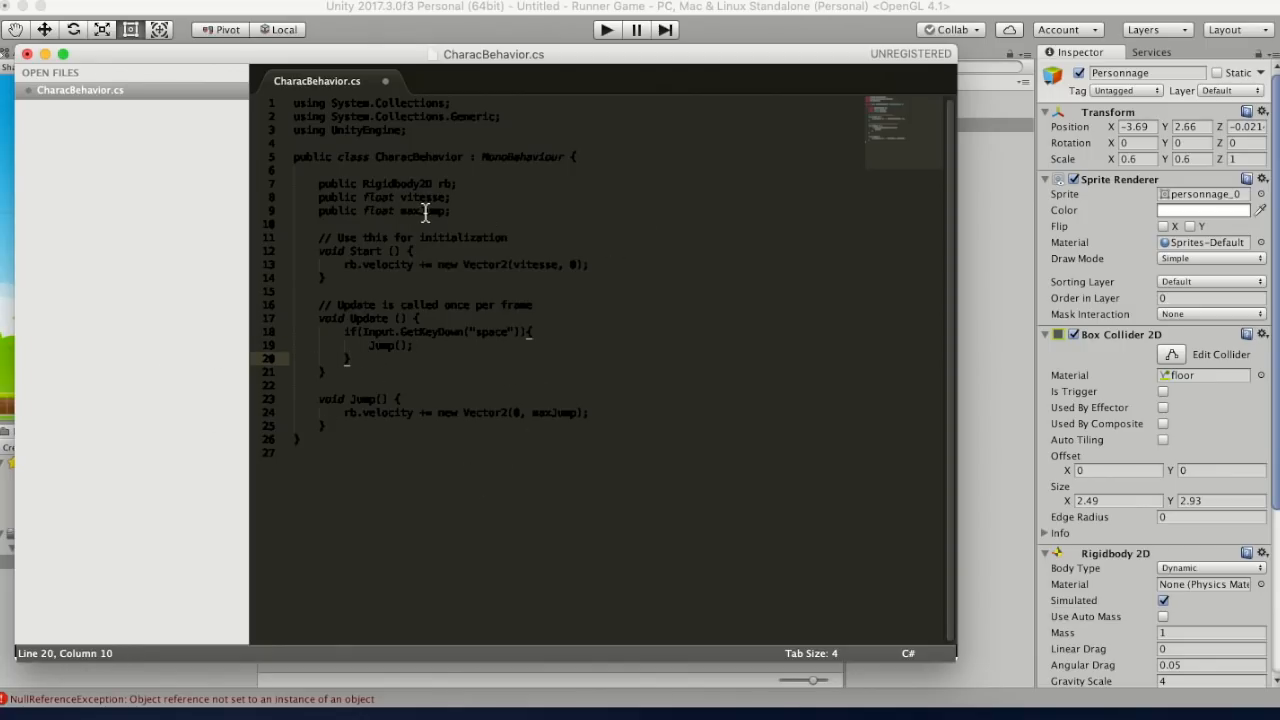
pyautogui.press('super+s')
pyautogui.click(984, 268)
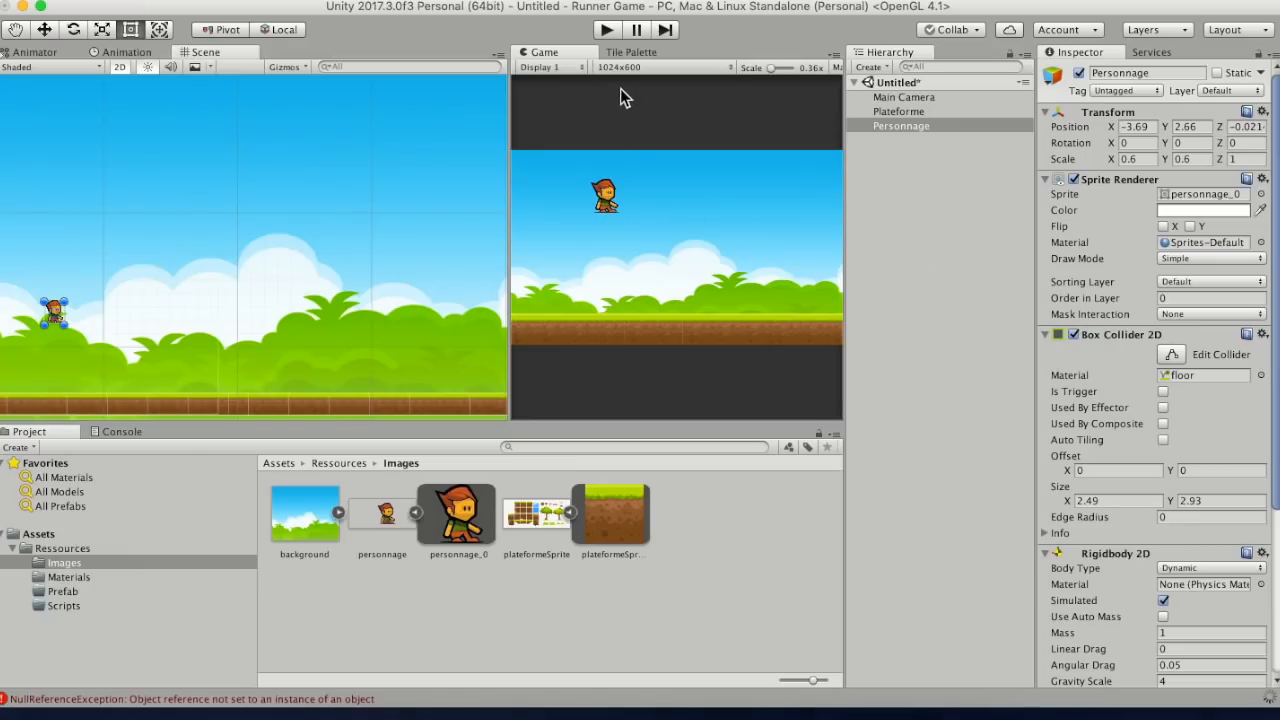
# - Play-test the scene with Personnage's Max Jump set to 5 in the Charac Behavior script component
pyautogui.click(607, 30)
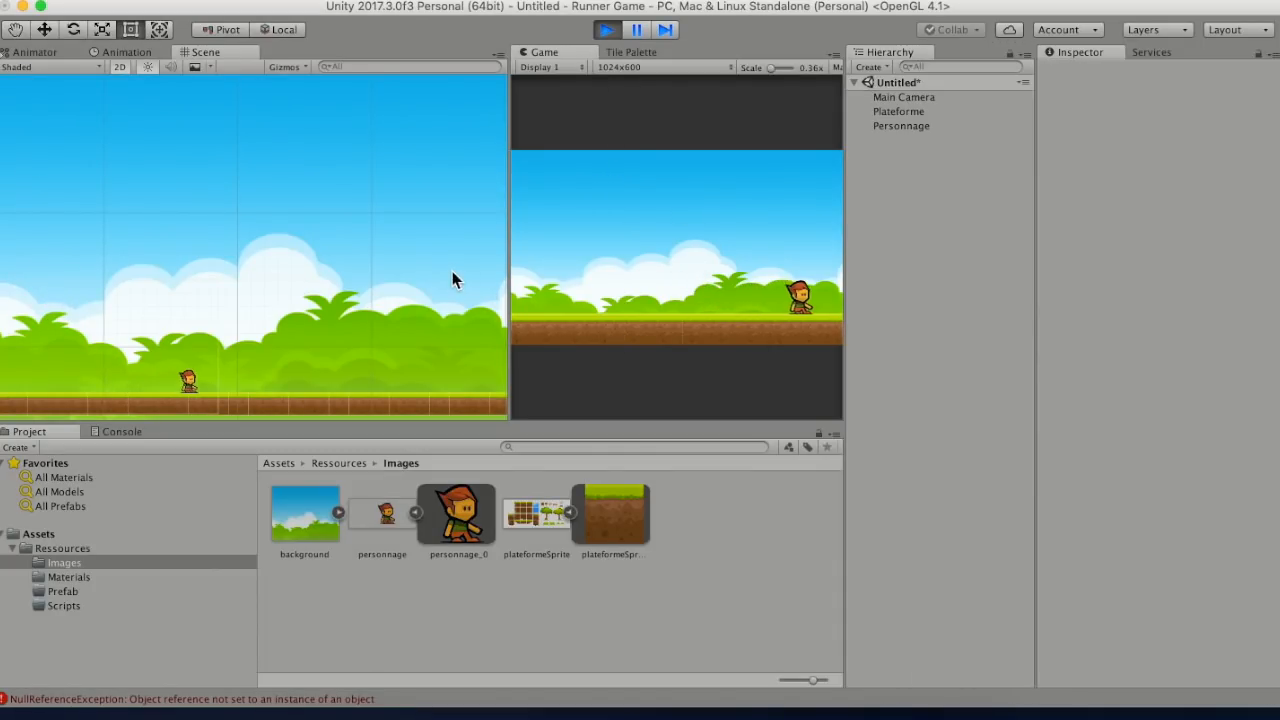
pyautogui.moveTo(347, 278); pyautogui.dragTo(15, 232, button='middle')
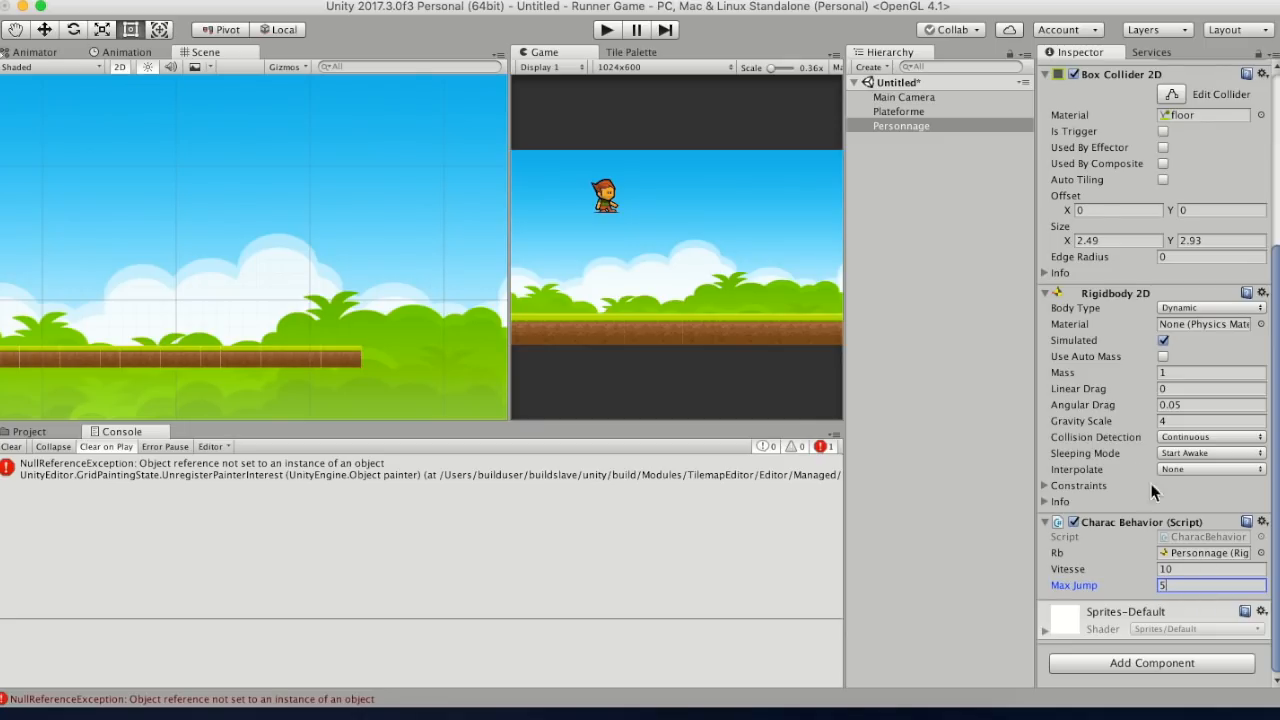
pyautogui.click(607, 31)
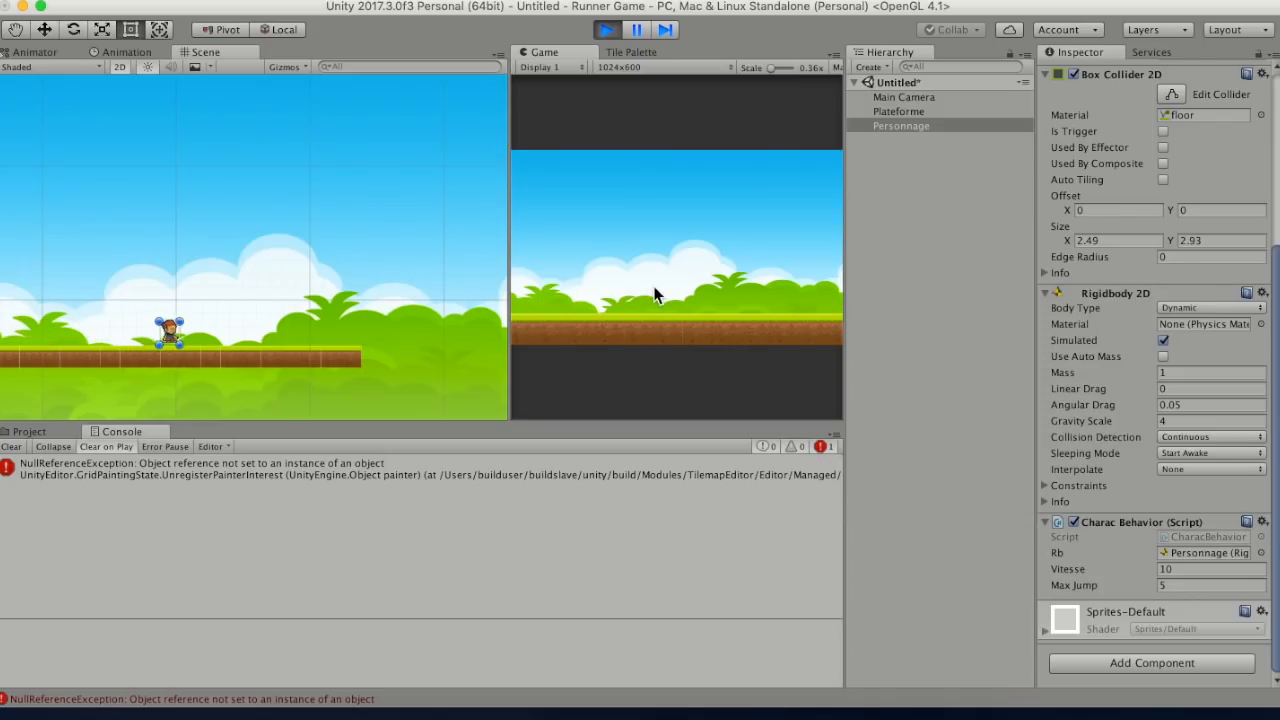
pyautogui.click(600, 29)
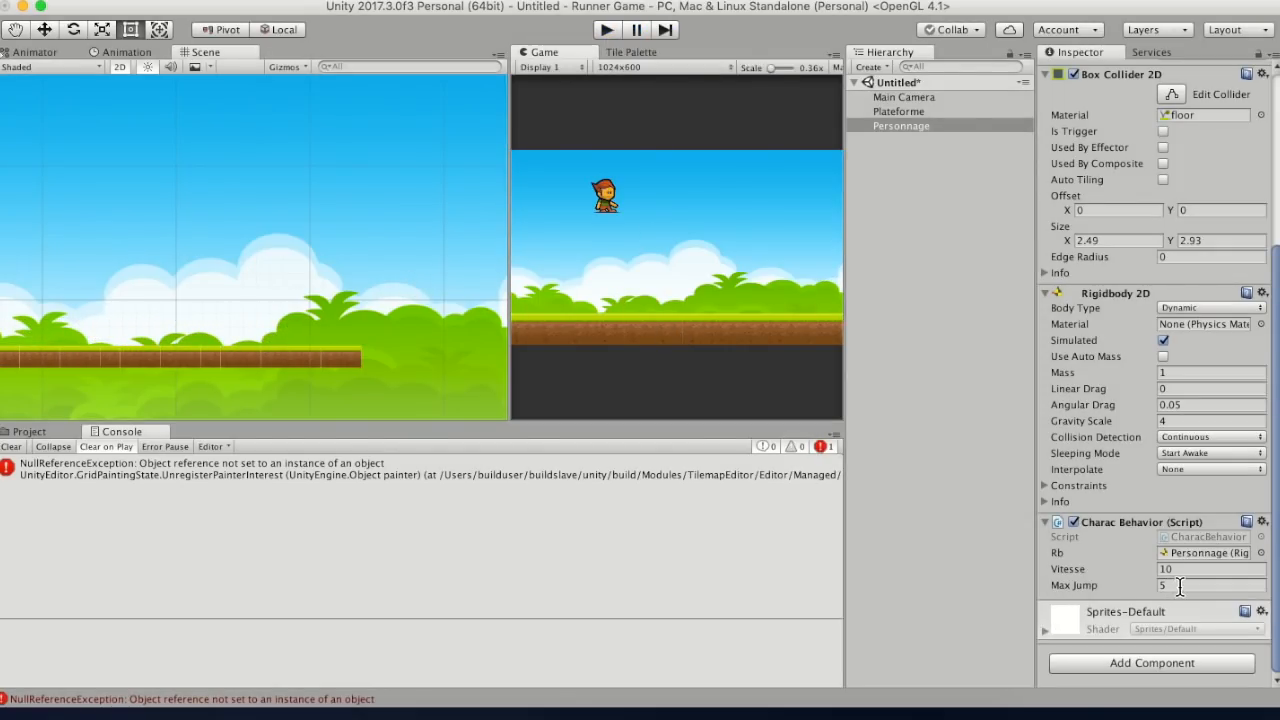
# - Set Personnage's Max Jump to 15 and dismiss the scene save dialog without saving
pyautogui.click(1138, 580)
pyautogui.write('15')
pyautogui.press('super+s')
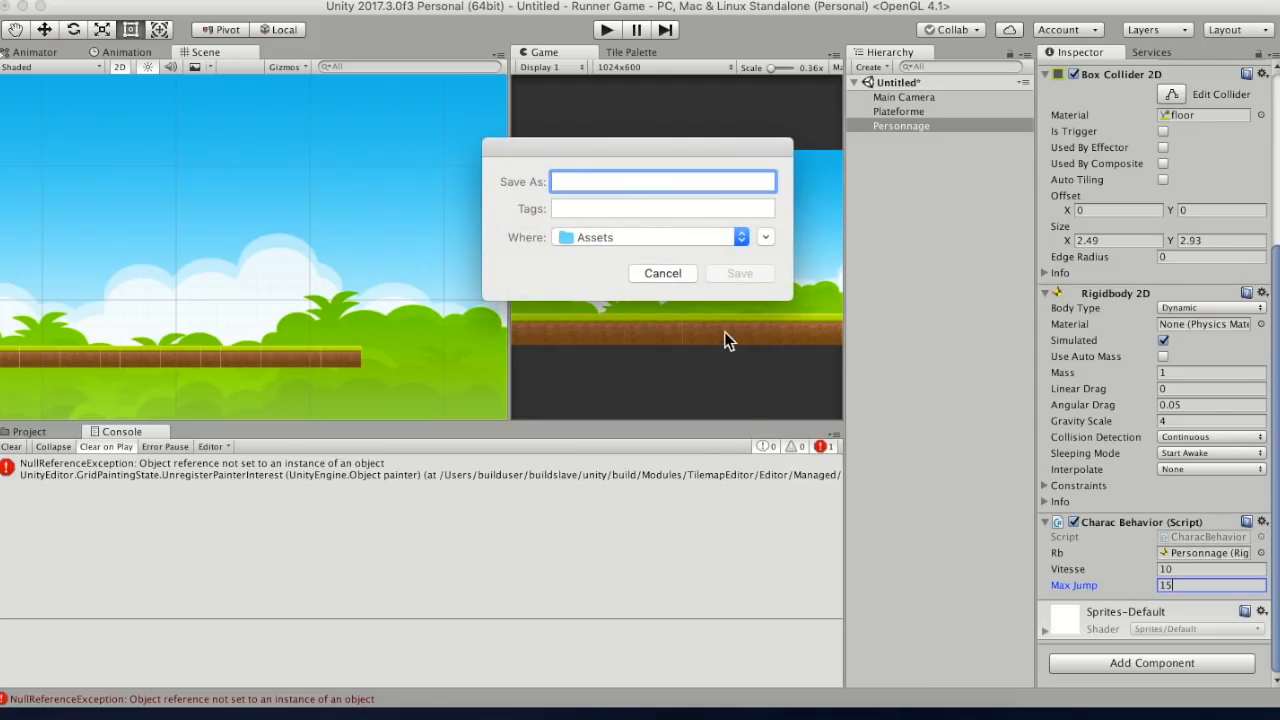
pyautogui.click(665, 273)
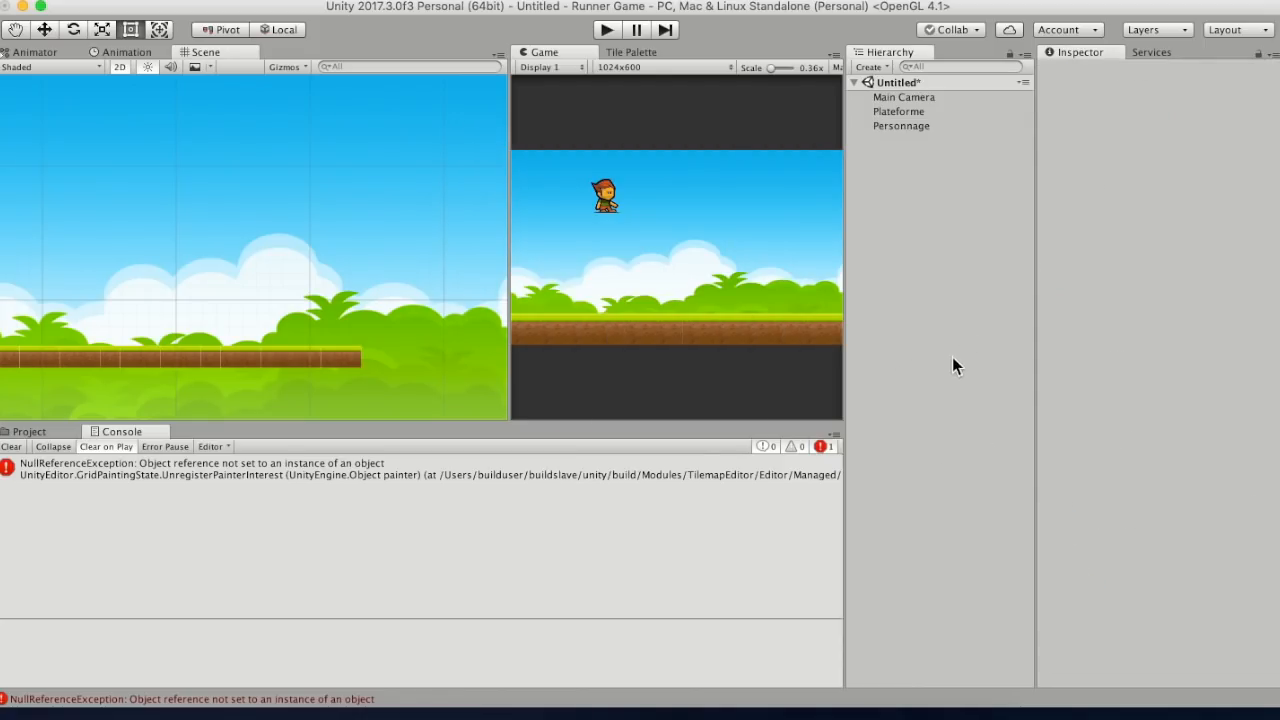
# - Play-test the scene repeatedly, following Personnage along the platform to check how it runs and jumps
pyautogui.click(880, 125)
pyautogui.click(606, 29)
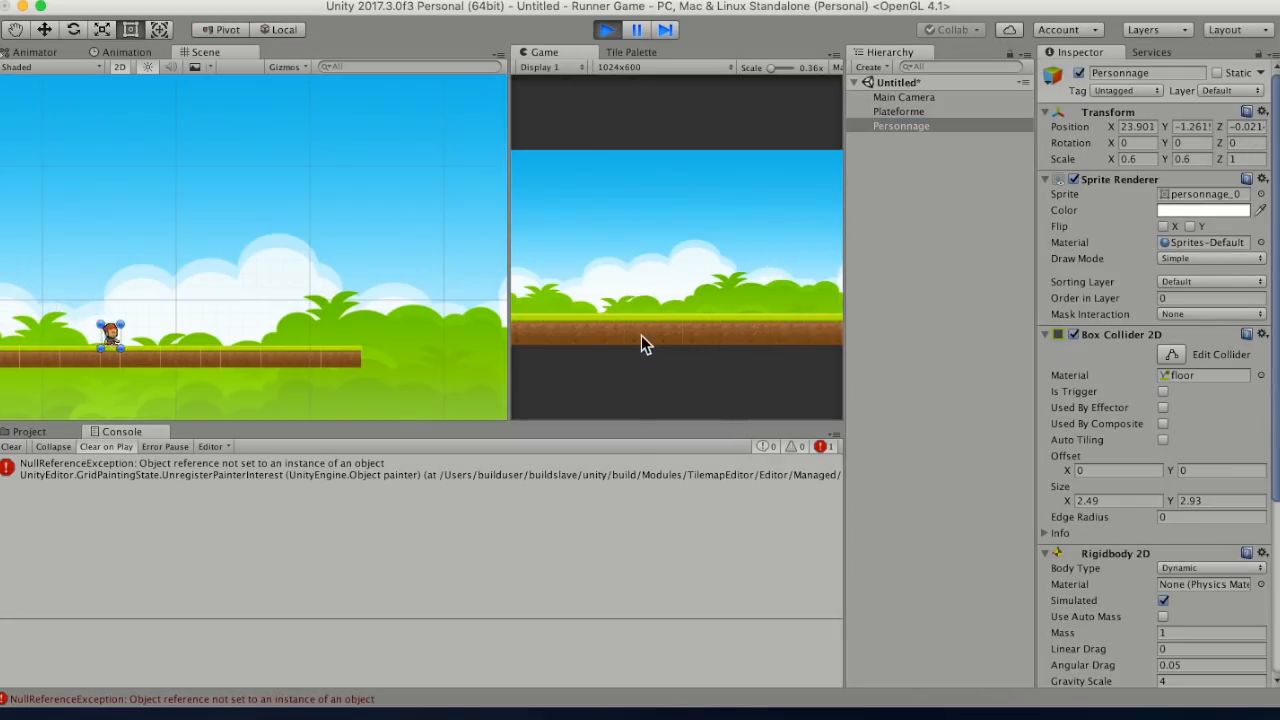
pyautogui.click(608, 30)
pyautogui.click(270, 238)
pyautogui.moveTo(335, 241); pyautogui.dragTo(735, 204, button='middle')
pyautogui.click(609, 30)
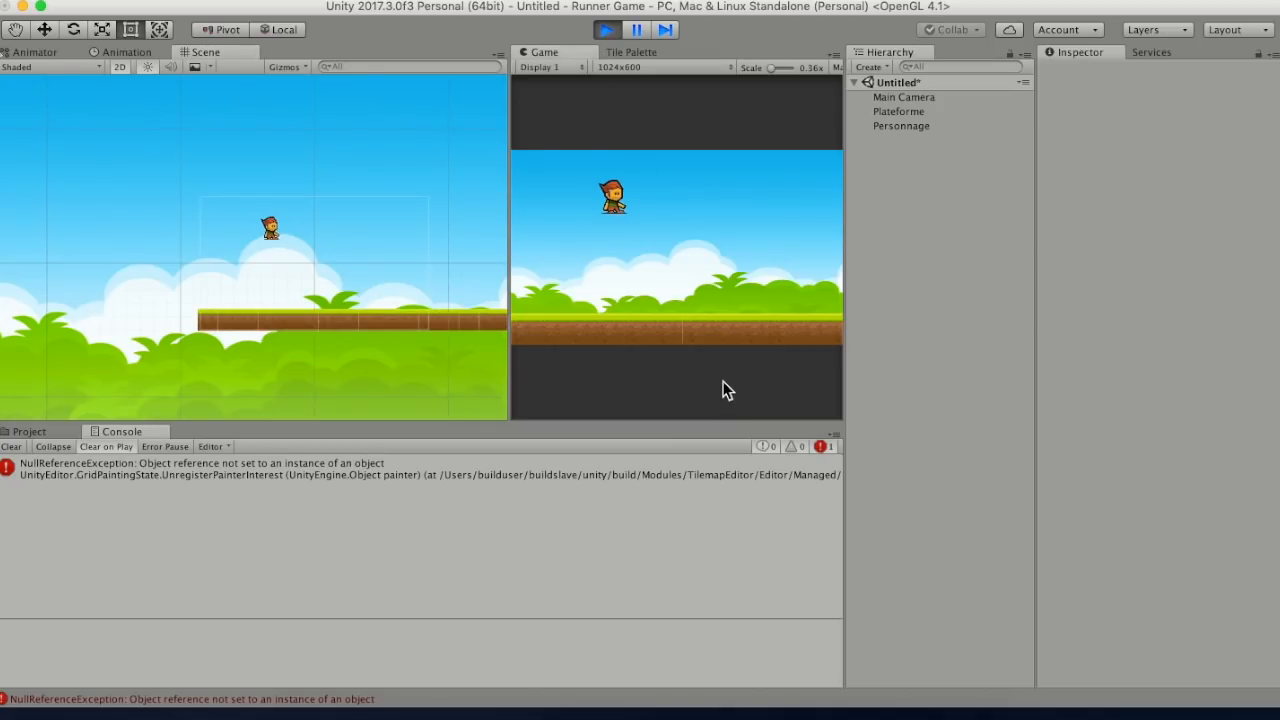
pyautogui.moveTo(425, 216); pyautogui.dragTo(130, 272, button='middle')
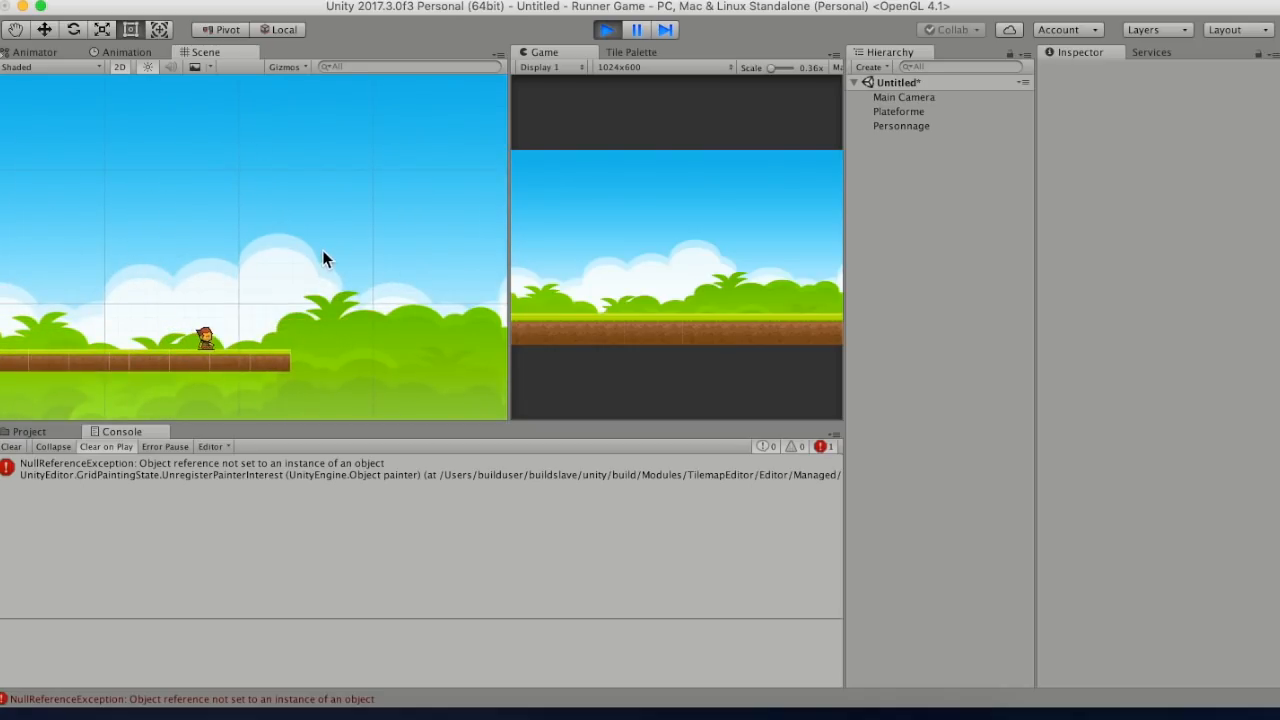
pyautogui.click(606, 29)
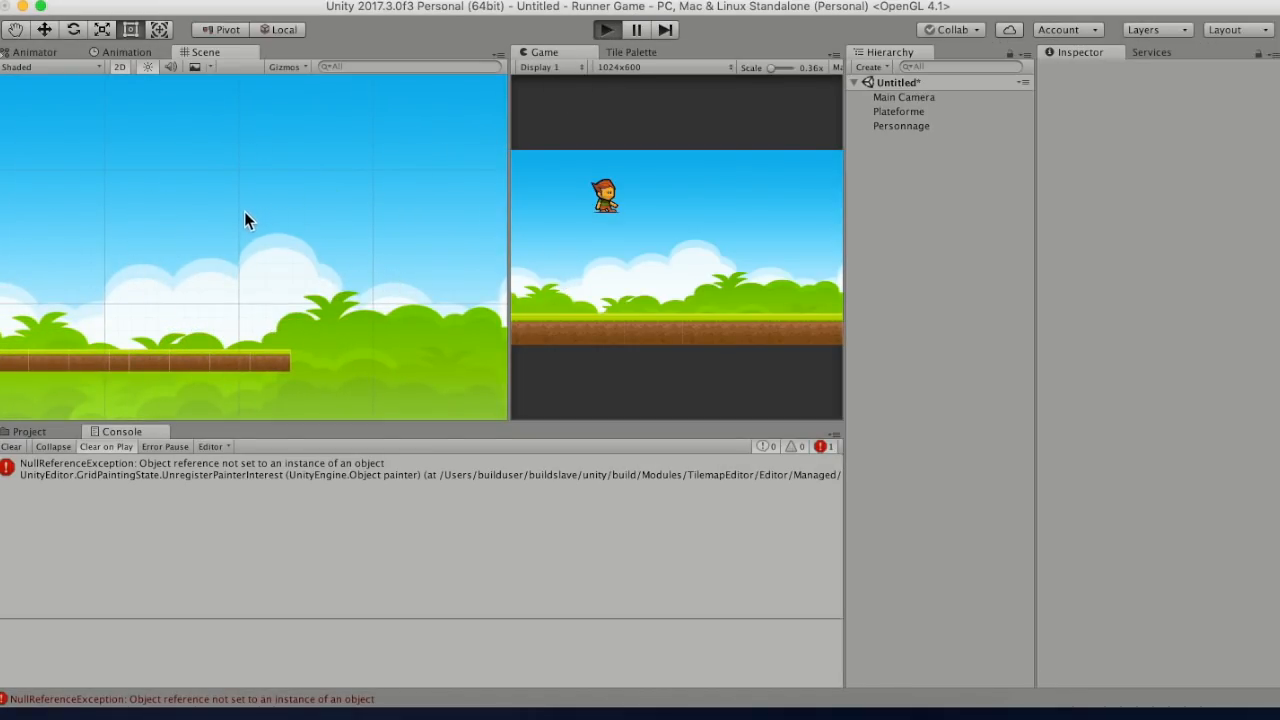
pyautogui.press('super+p')
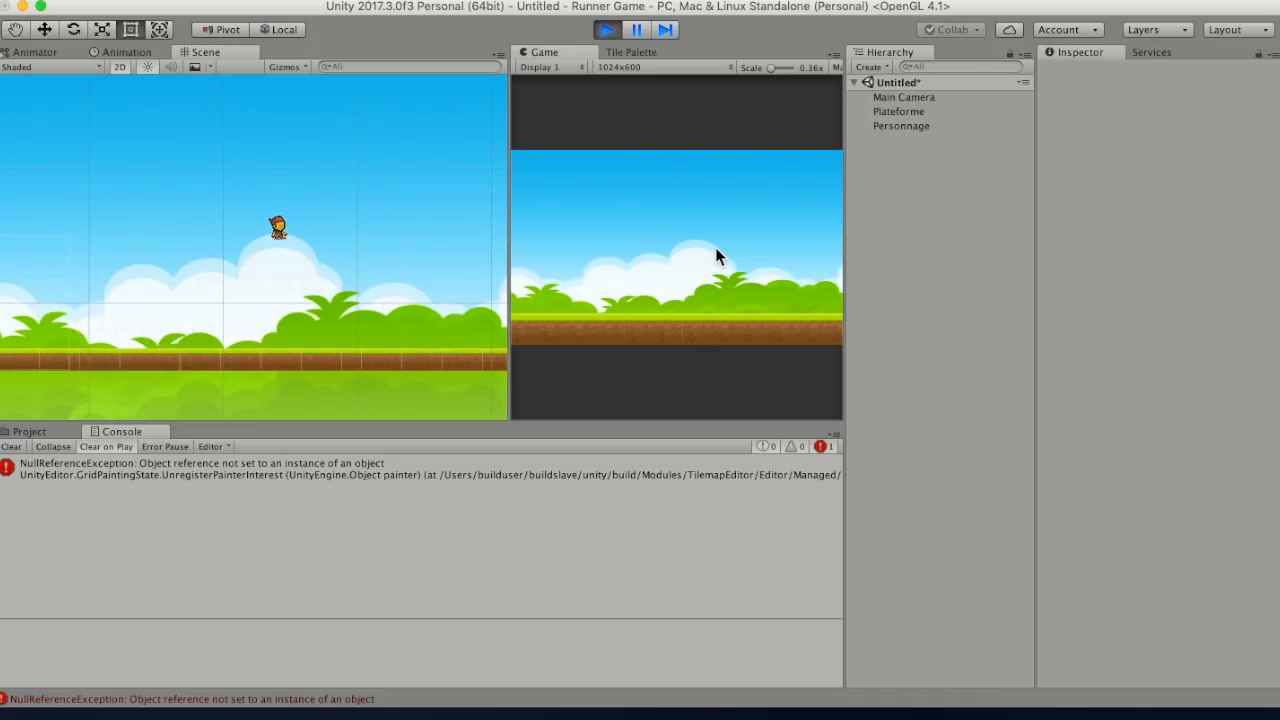
pyautogui.click(606, 30)
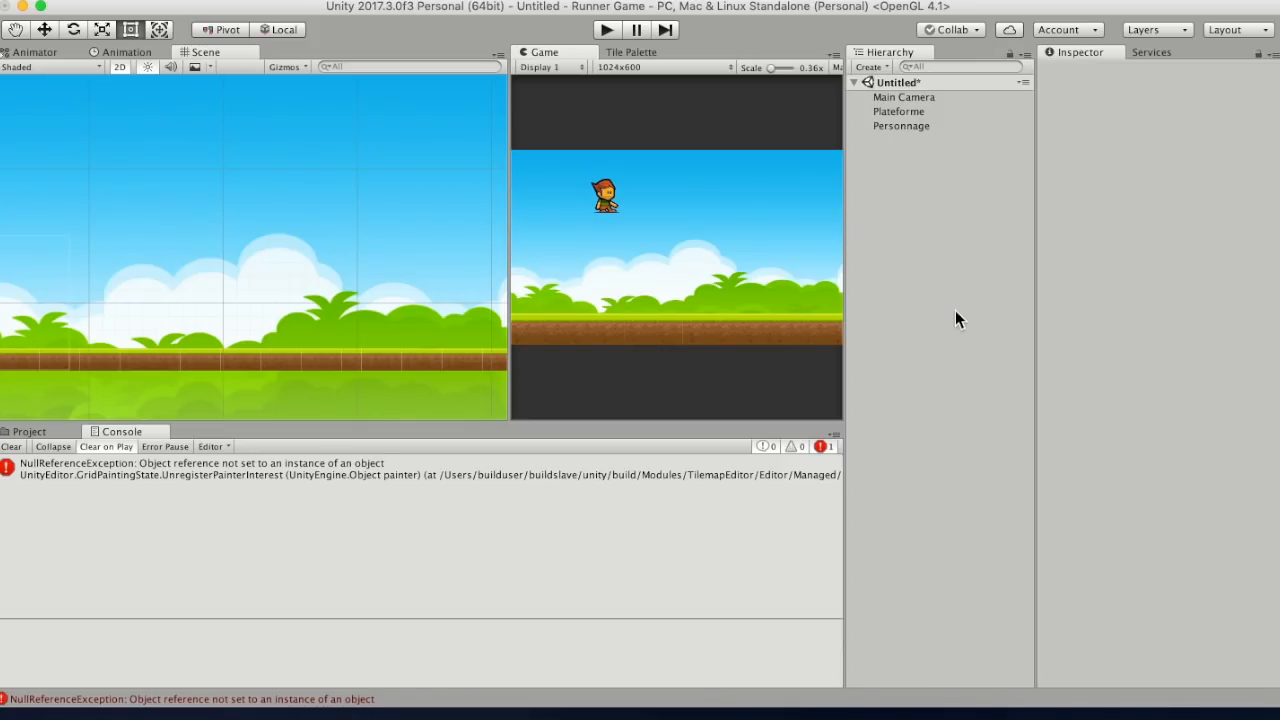
# - Switch to Sublime Text 2 and declare private bool isGrounded = false; below maxJump in CharacBehavior.cs
pyautogui.click(930, 714)
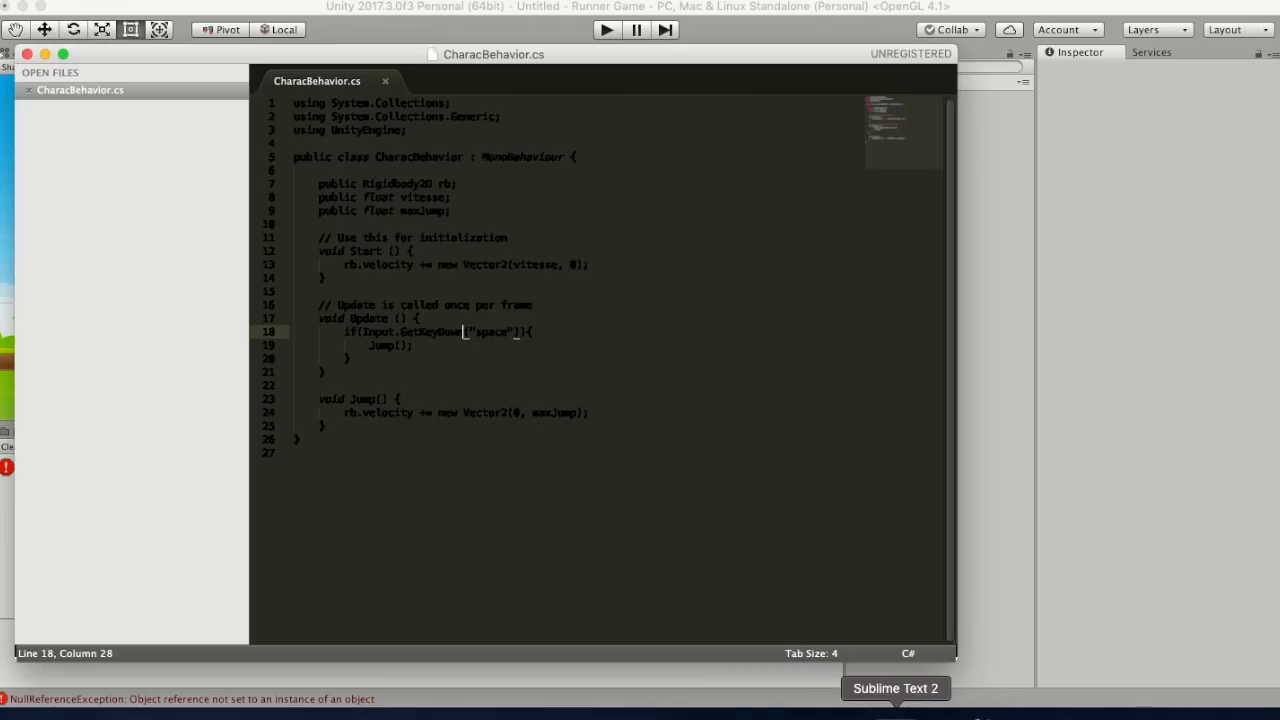
pyautogui.moveTo(470, 62); pyautogui.dragTo(458, 66)
pyautogui.click(579, 507)
pyautogui.click(459, 216)
pyautogui.press('Return')
pyautogui.write('p')
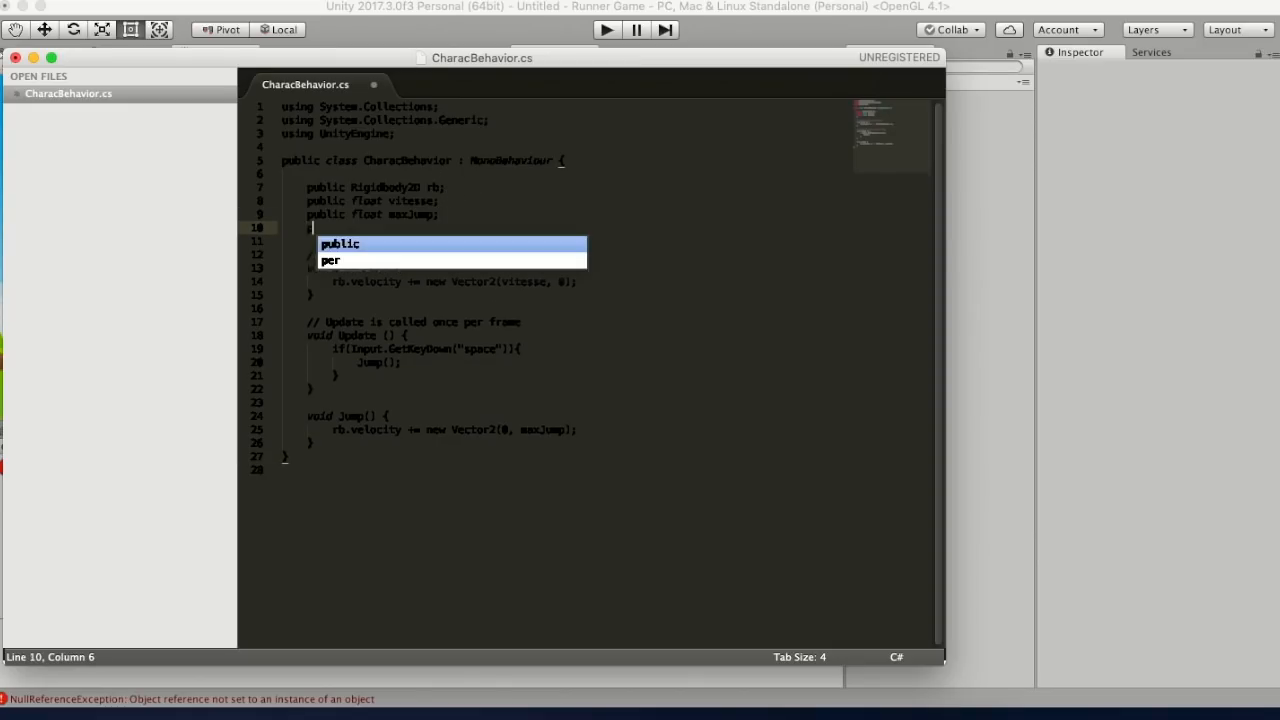
pyautogui.write('rivate')
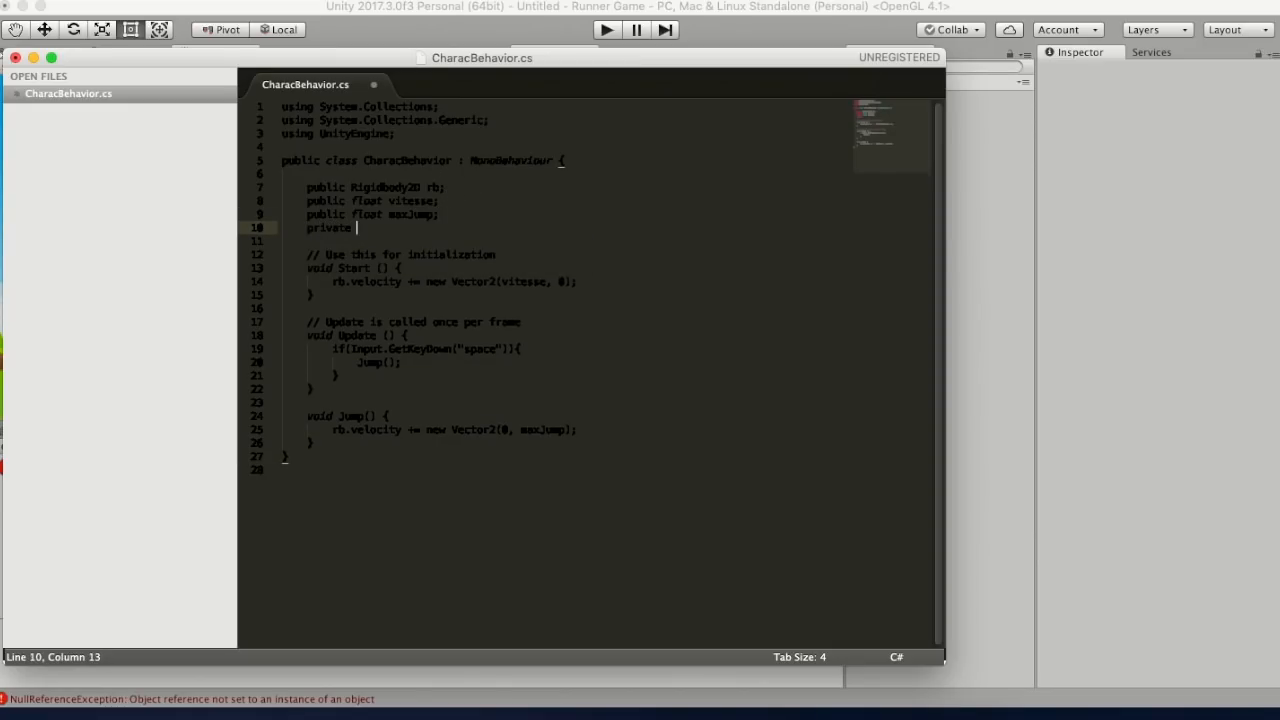
pyautogui.write(' bool ')
pyautogui.write('an')
pyautogui.press('BackSpace')
pyautogui.press('BackSpace')
pyautogui.press('BackSpace')
pyautogui.write('isGrounde')
pyautogui.write(' = fr')
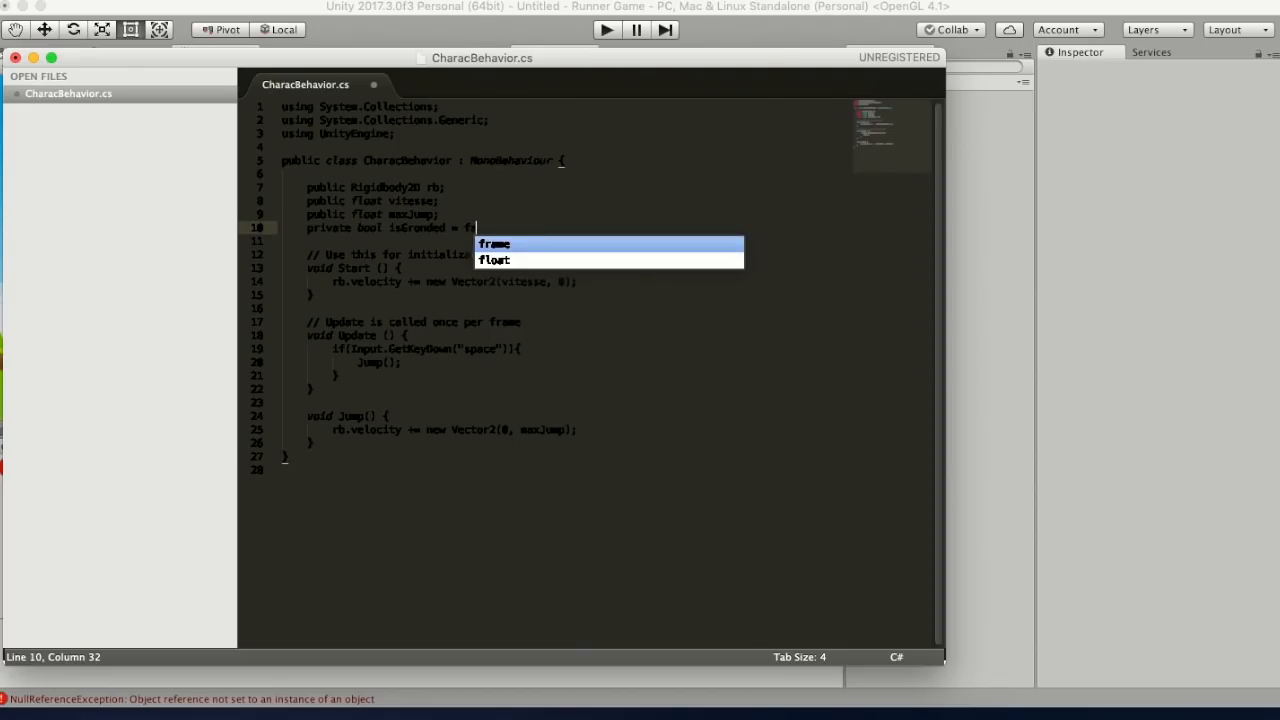
pyautogui.press('BackSpace')
pyautogui.write('alse;')
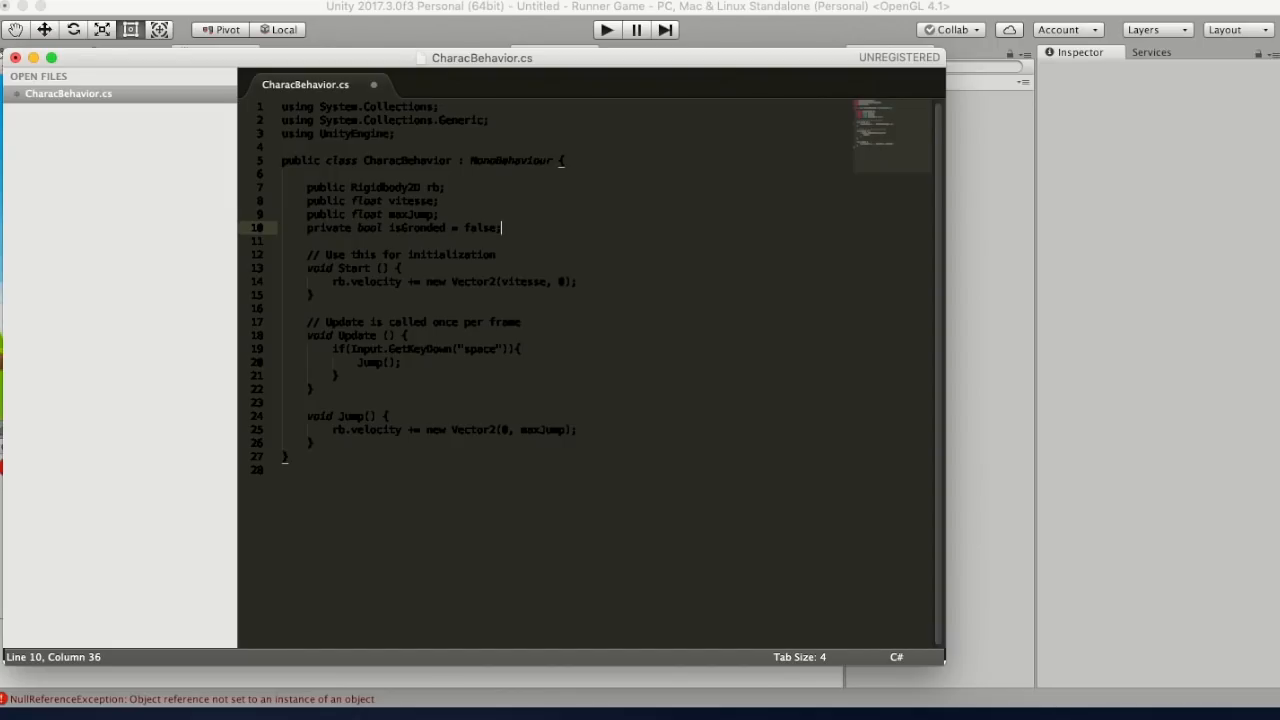
pyautogui.doubleClick(422, 227)
pyautogui.click(414, 228)
pyautogui.write('u')
# - Extend the space-key condition in Update with && isGrounded, so it reads if(Input.GetKeyDown("space") && isGrounded)
pyautogui.doubleClick(414, 227)
pyautogui.press('super+c')
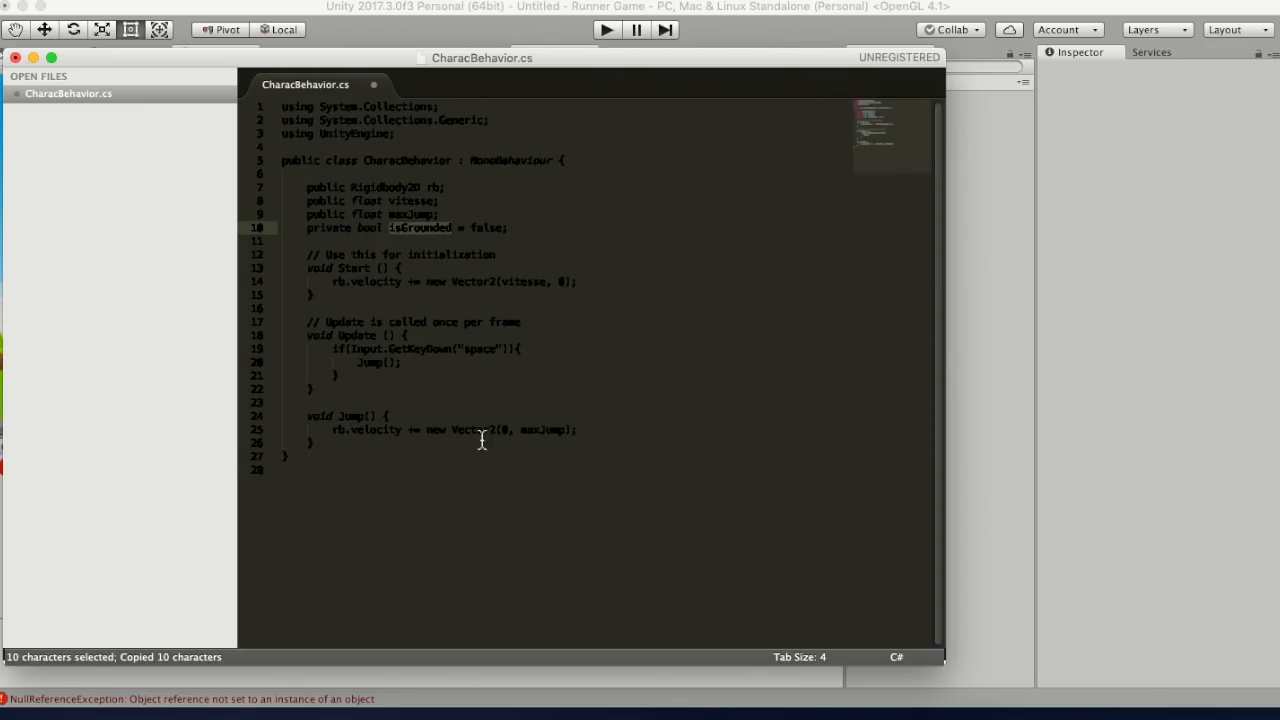
pyautogui.click(514, 349)
pyautogui.press('Left')
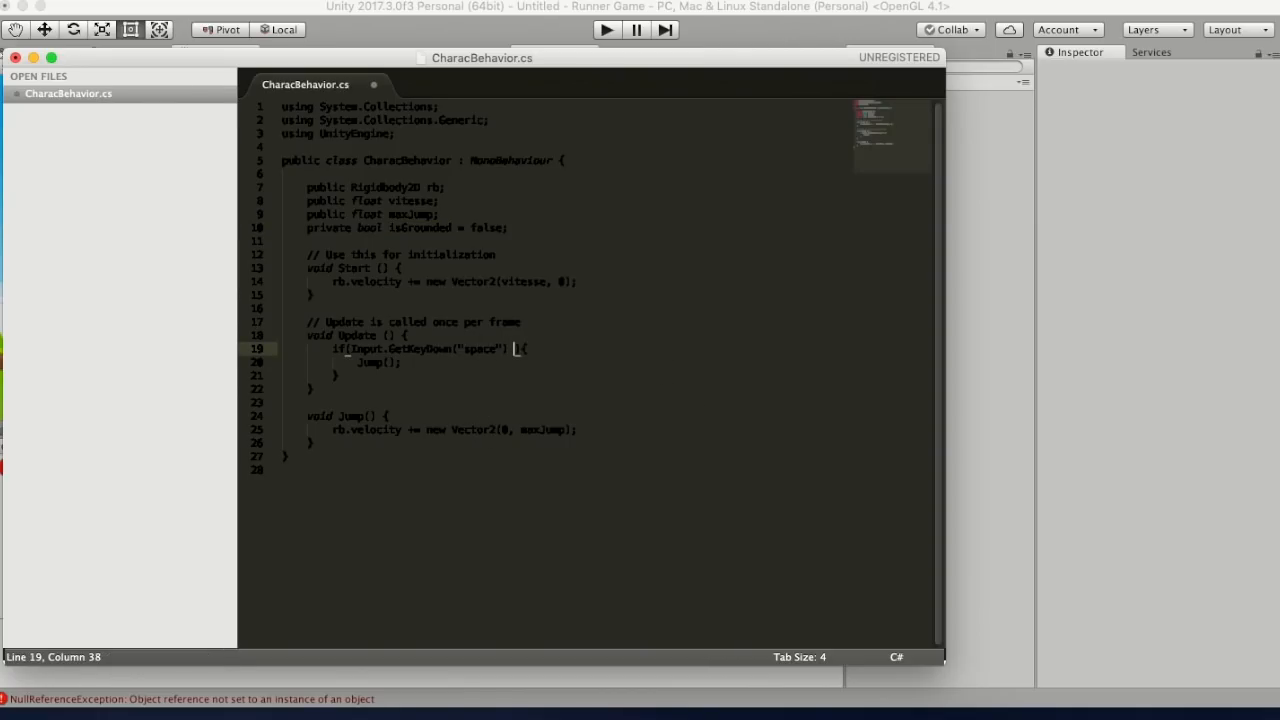
pyautogui.write('&& isGrounded')
pyautogui.write('= true')
pyautogui.write('=')
pyautogui.press('Left')
pyautogui.press('BackSpace')
pyautogui.press('Right')
pyautogui.press('Delete')
pyautogui.press('BackSpace')
pyautogui.press('BackSpace')
pyautogui.press('BackSpace')
pyautogui.press('BackSpace')
pyautogui.press('BackSpace')
pyautogui.press('BackSpace')
pyautogui.press('BackSpace')
pyautogui.moveTo(508, 228); pyautogui.dragTo(307, 228)
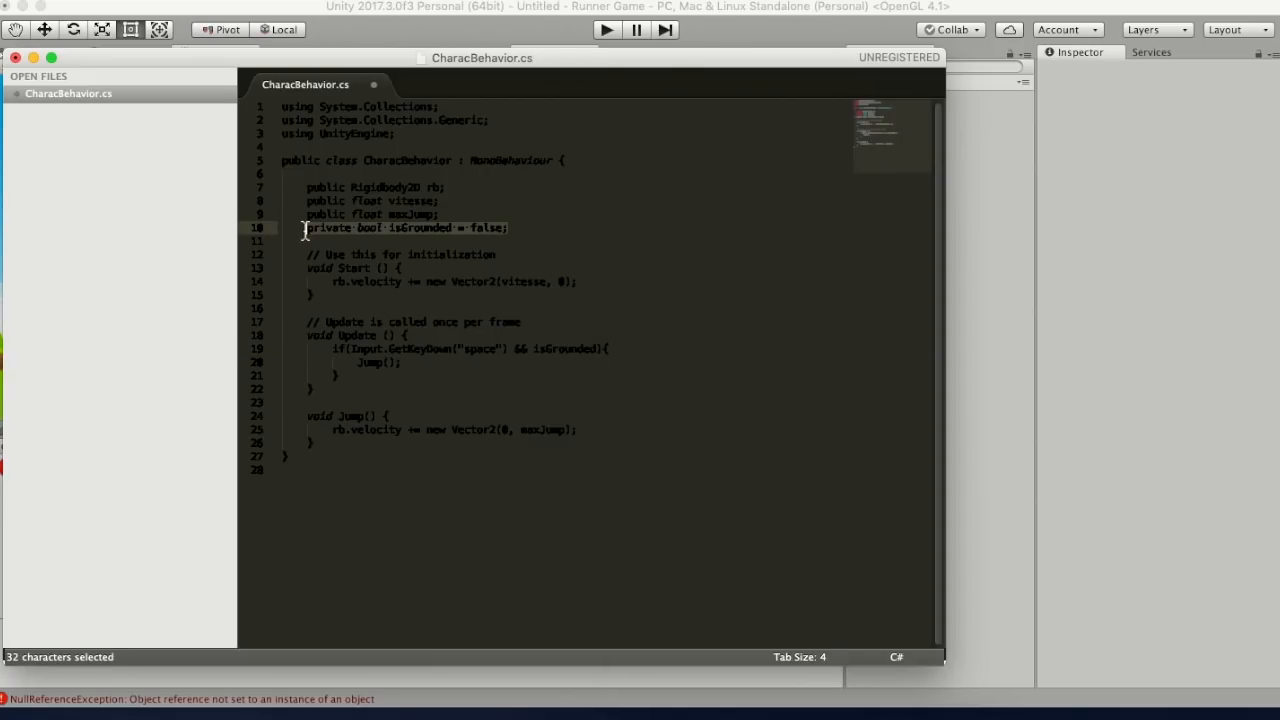
# - Add an empty void OnColliderEnter2D() method below Jump
pyautogui.click(377, 445)
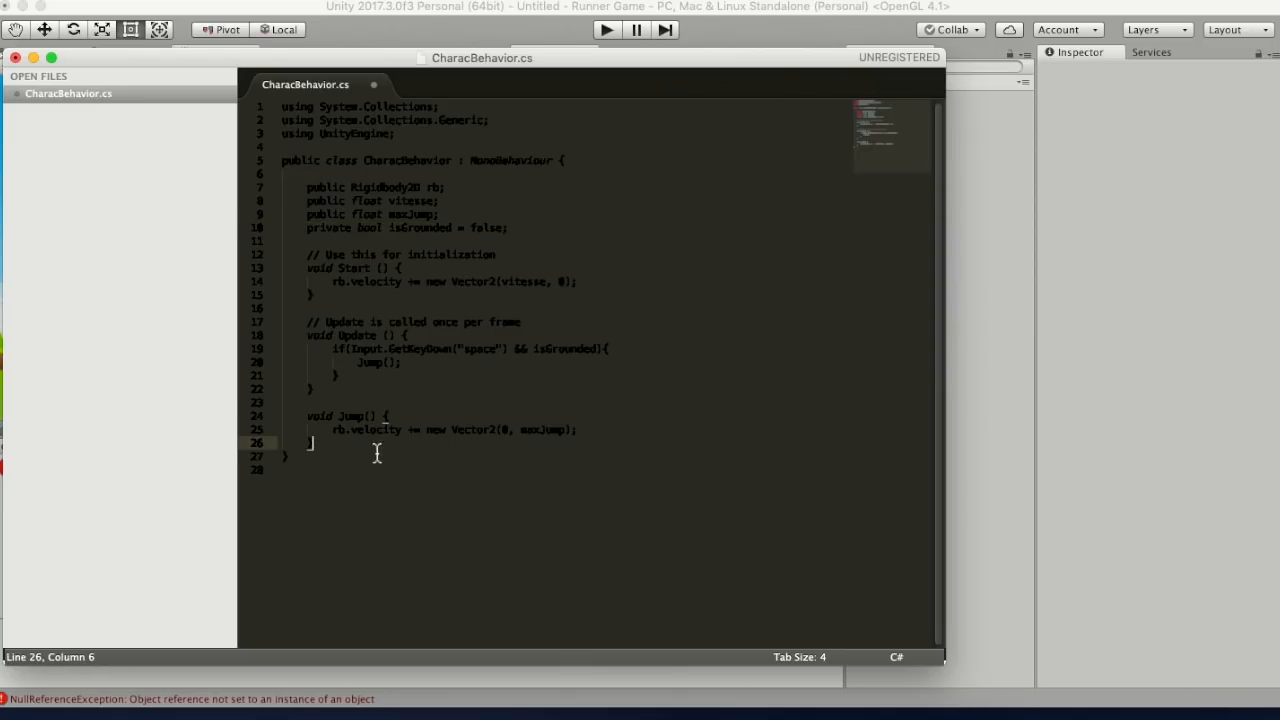
pyautogui.press('Return')
pyautogui.press('Return')
pyautogui.write('void ')
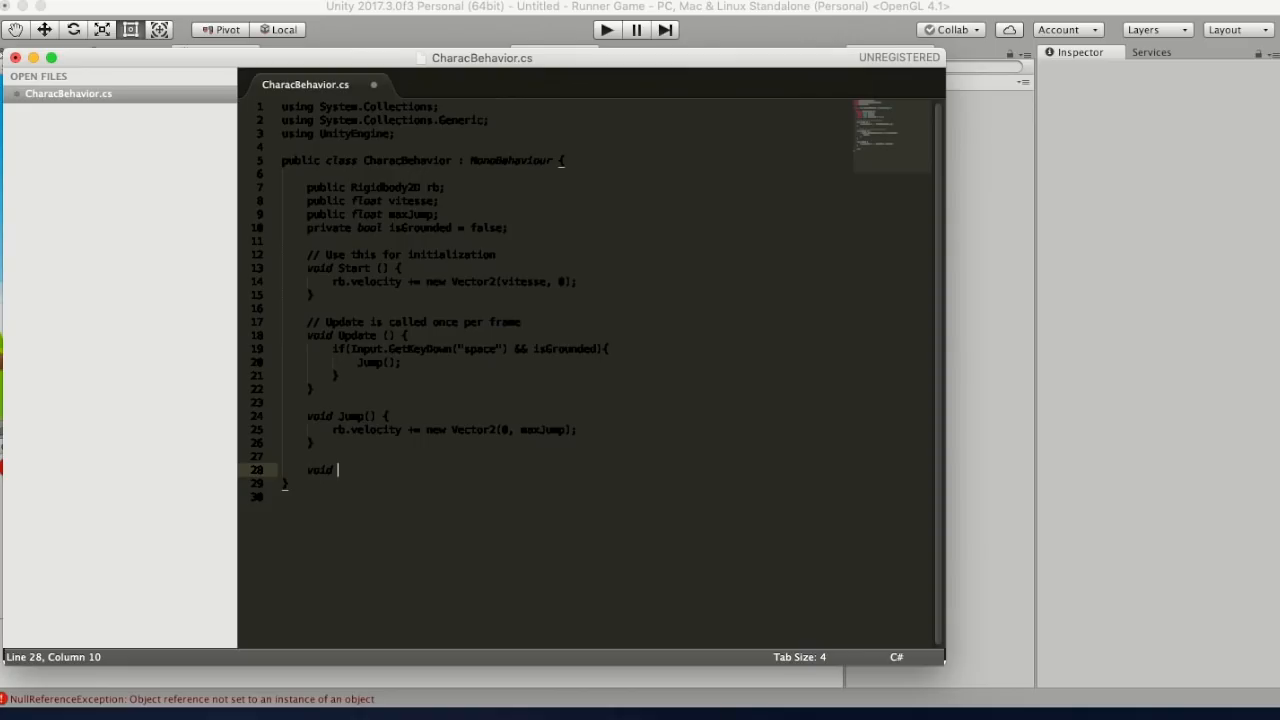
pyautogui.write('OnColliderEnter2D()')
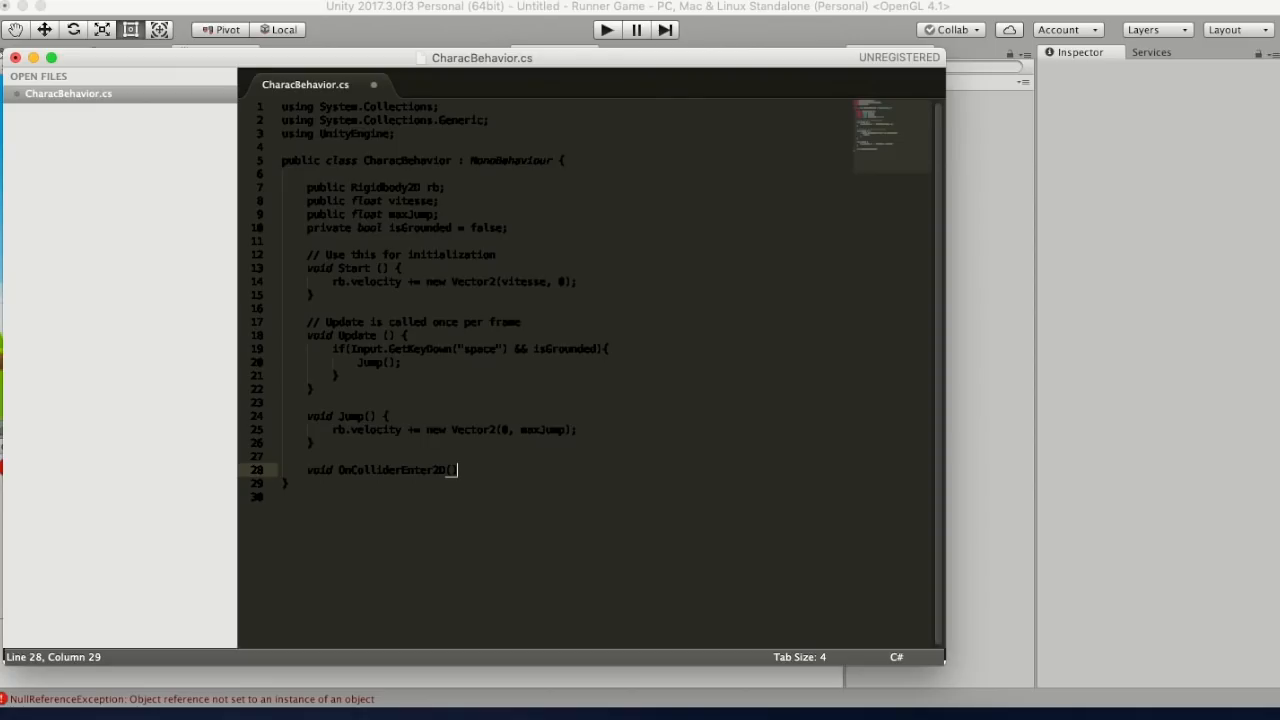
pyautogui.write('{')
pyautogui.press('Return')
# - Duplicate the empty OnColliderEnter2D method below itself and rename the copy OnColliderExit2D
pyautogui.moveTo(314, 493); pyautogui.dragTo(309, 477)
pyautogui.press('super+c')
pyautogui.click(326, 509)
pyautogui.click(331, 500)
pyautogui.press('Return')
pyautogui.press('Return')
pyautogui.press('super+v')
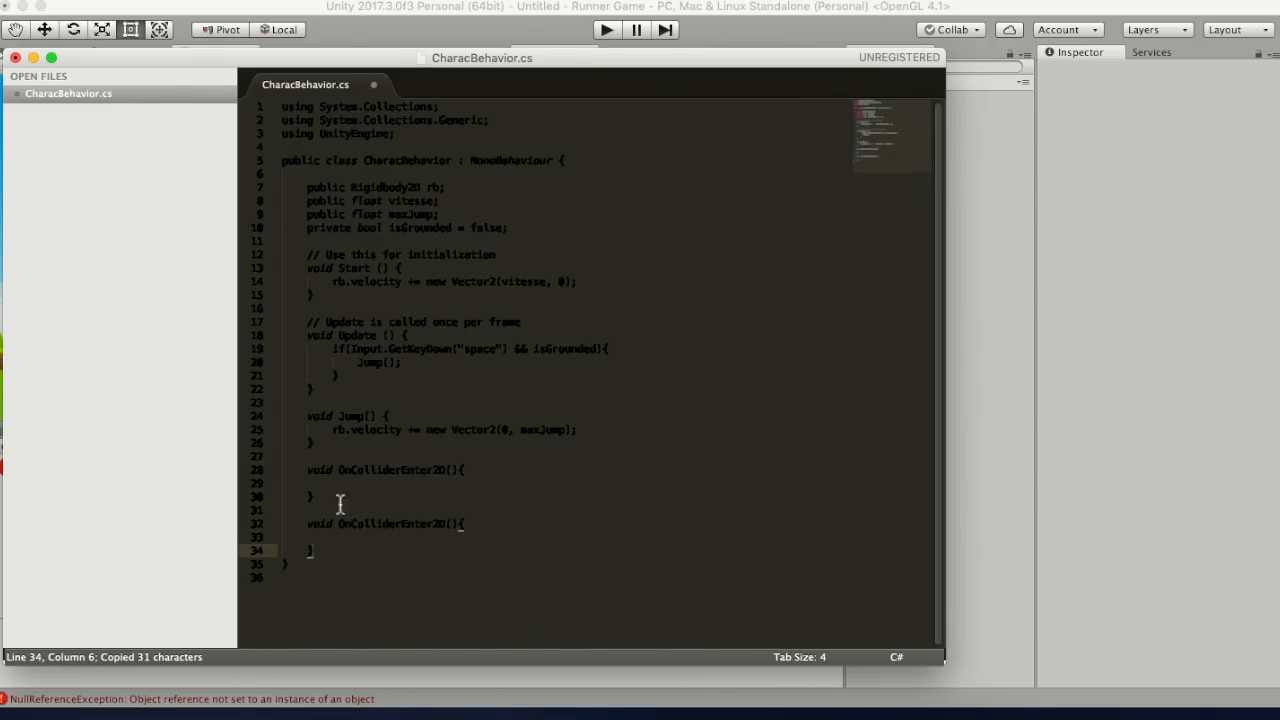
pyautogui.click(432, 524)
pyautogui.press('BackSpace')
pyautogui.press('BackSpace')
pyautogui.press('BackSpace')
pyautogui.press('BackSpace')
pyautogui.press('BackSpace')
pyautogui.write('xit')
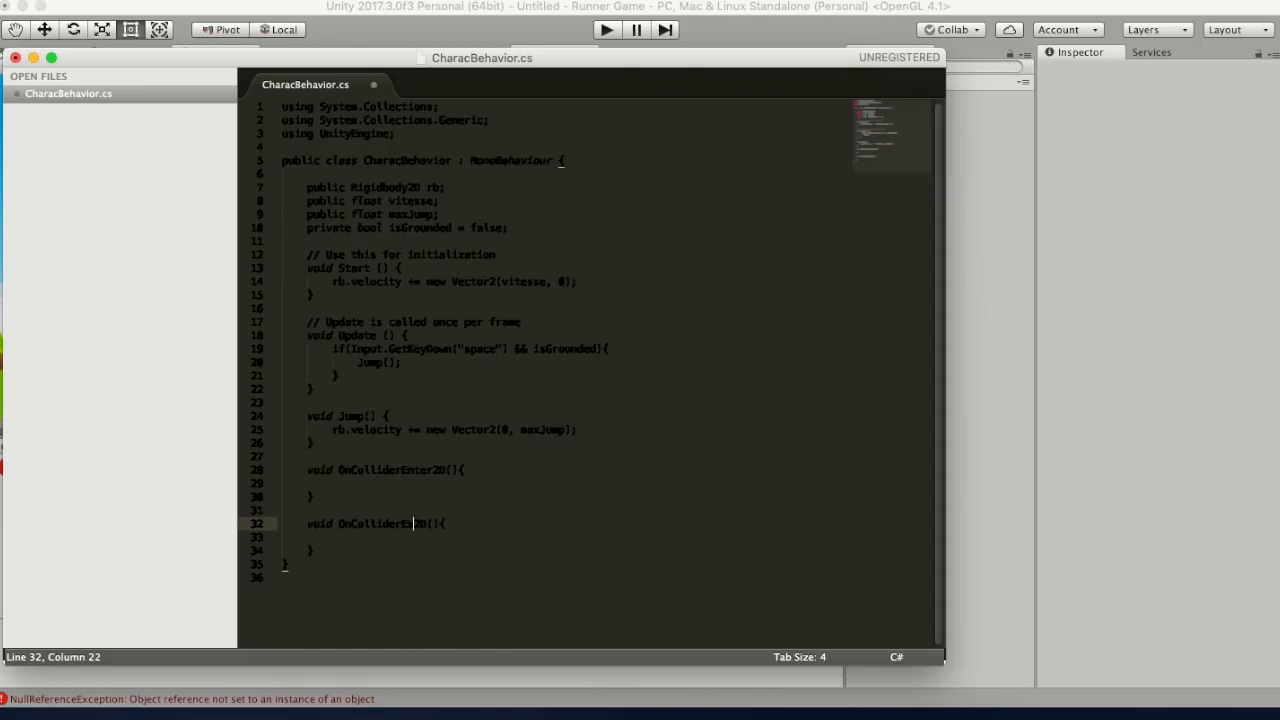
# - Review the new OnColliderEnter2D and OnColliderExit2D methods alongside the existing Start and Update methods
pyautogui.click(388, 550)
pyautogui.moveTo(371, 497); pyautogui.dragTo(306, 470)
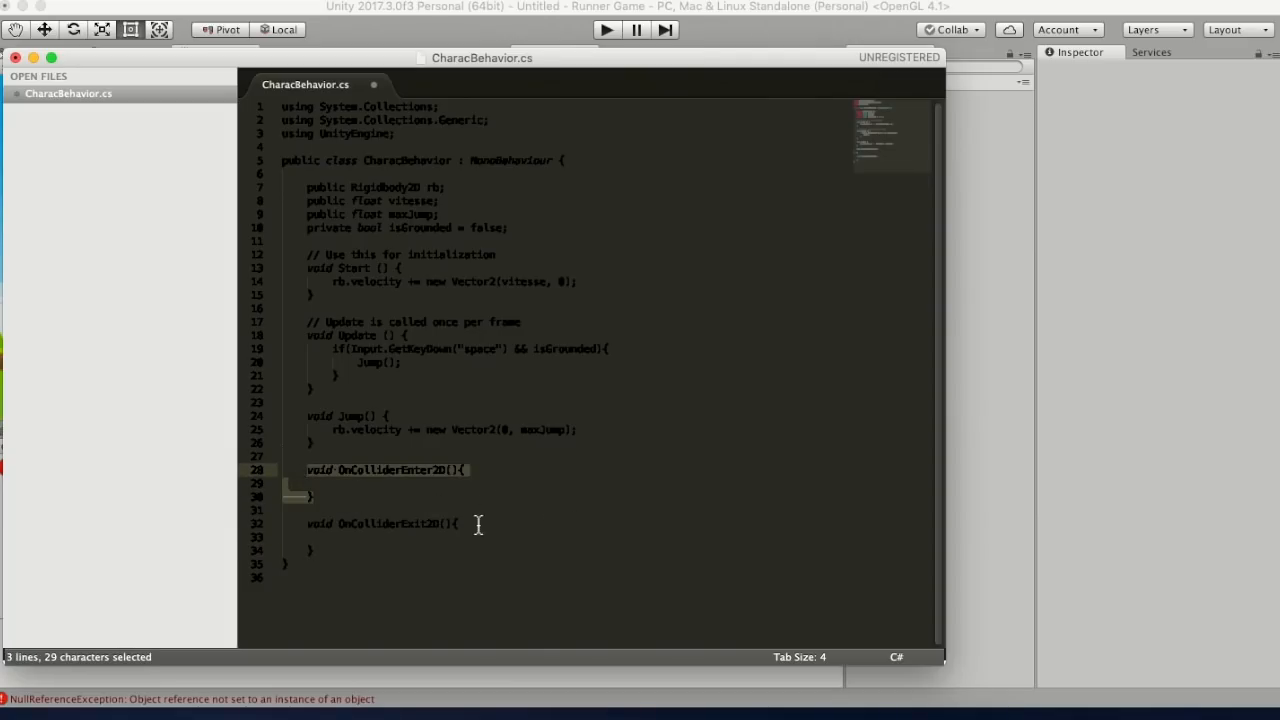
pyautogui.click(347, 550)
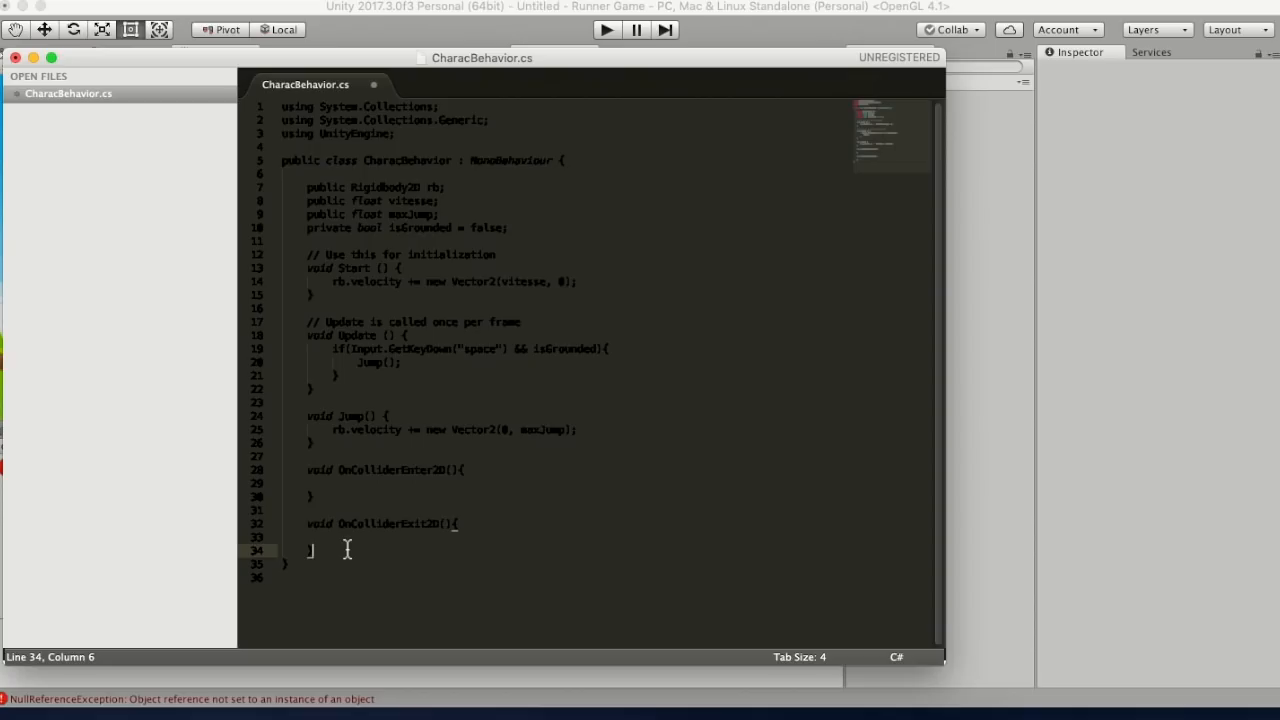
pyautogui.click(401, 269)
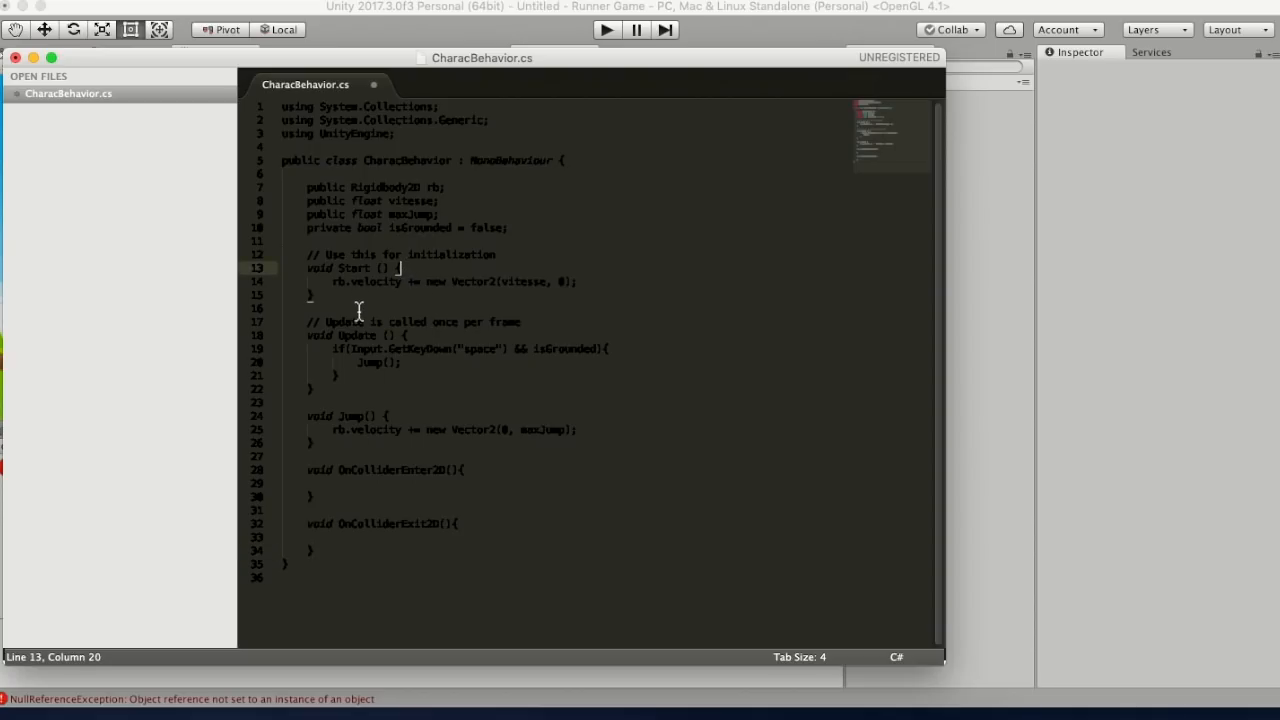
pyautogui.doubleClick(360, 336)
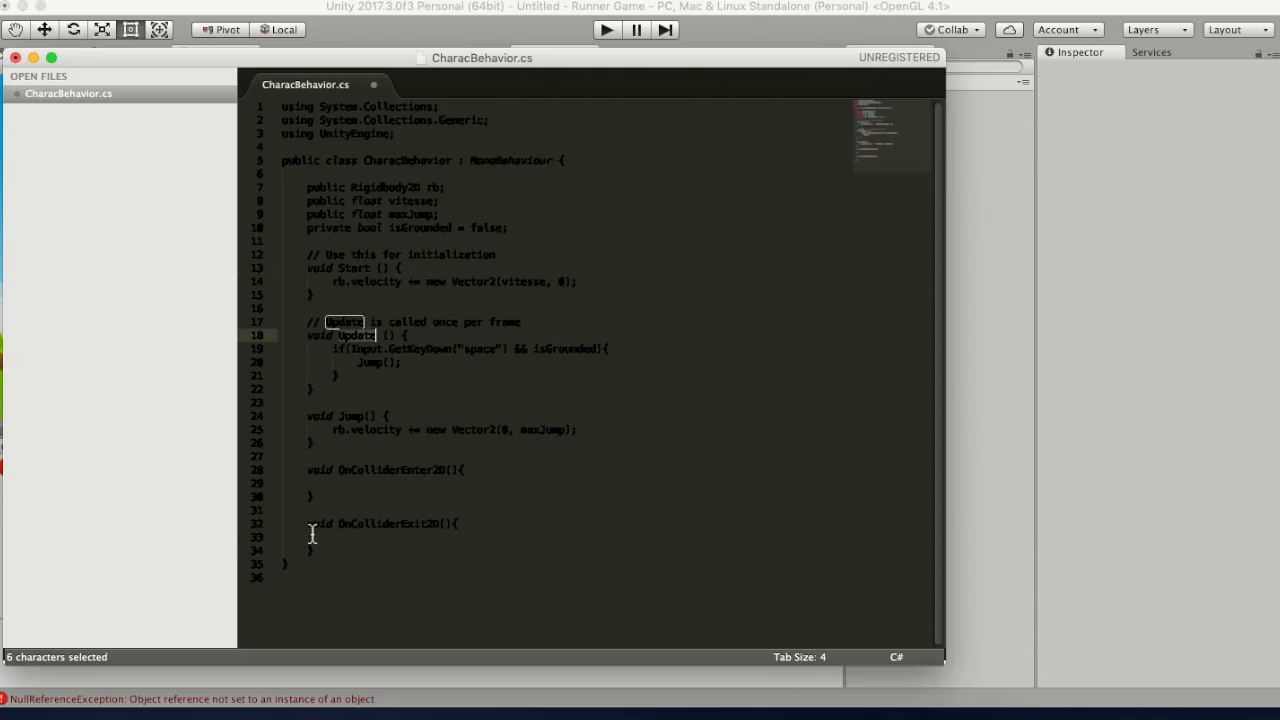
pyautogui.doubleClick(360, 470)
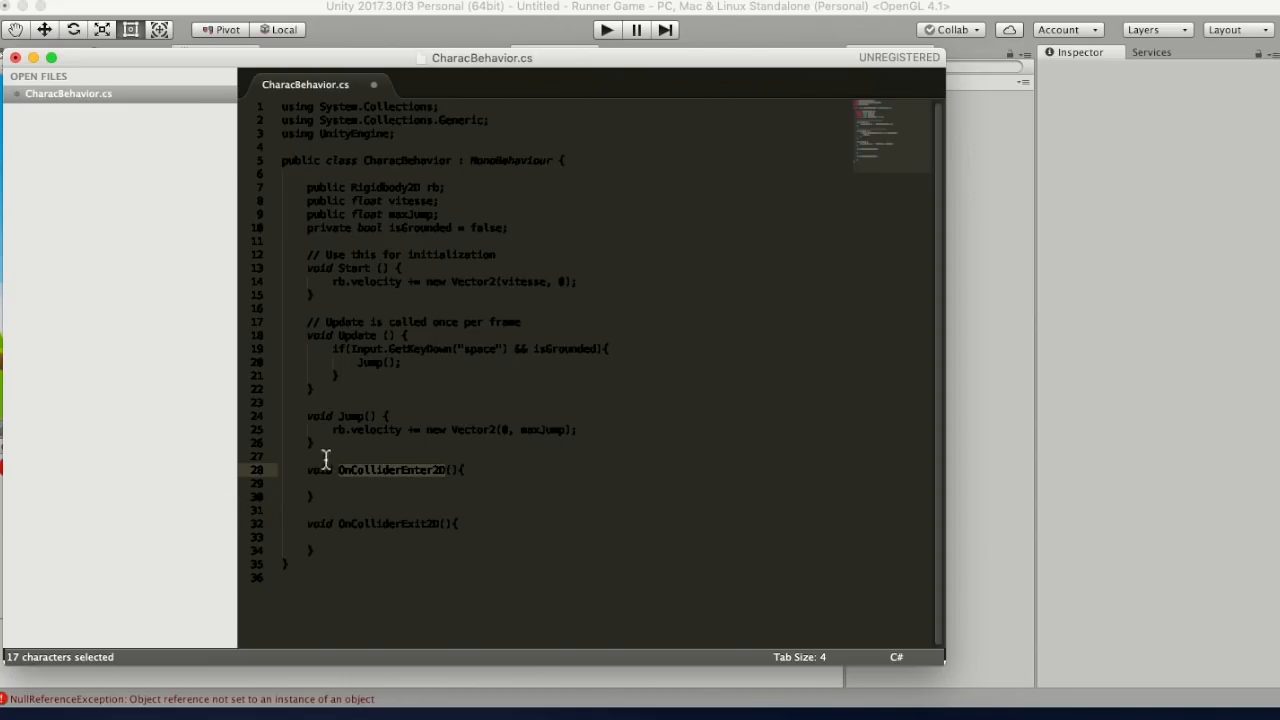
pyautogui.click(382, 514)
pyautogui.doubleClick(387, 524)
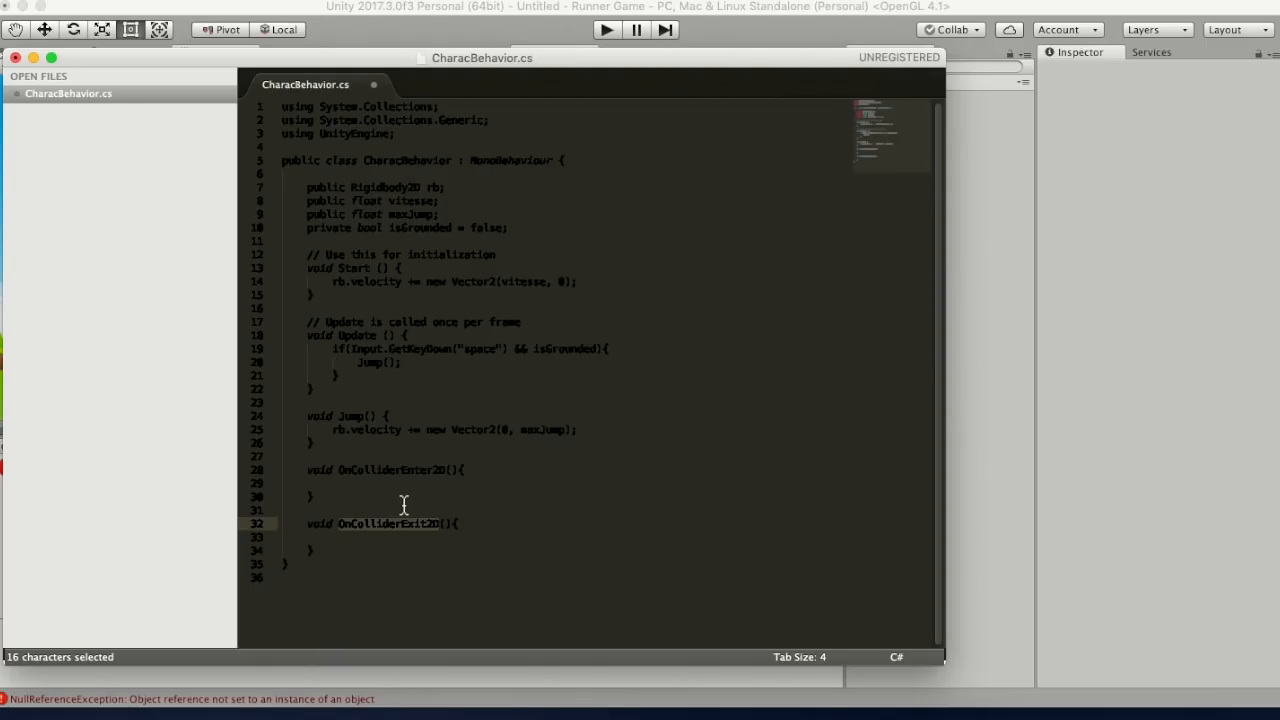
# - Give both OnColliderEnter2D and OnColliderExit2D a Collision2D col parameter
pyautogui.click(450, 469)
pyautogui.write('Collis')
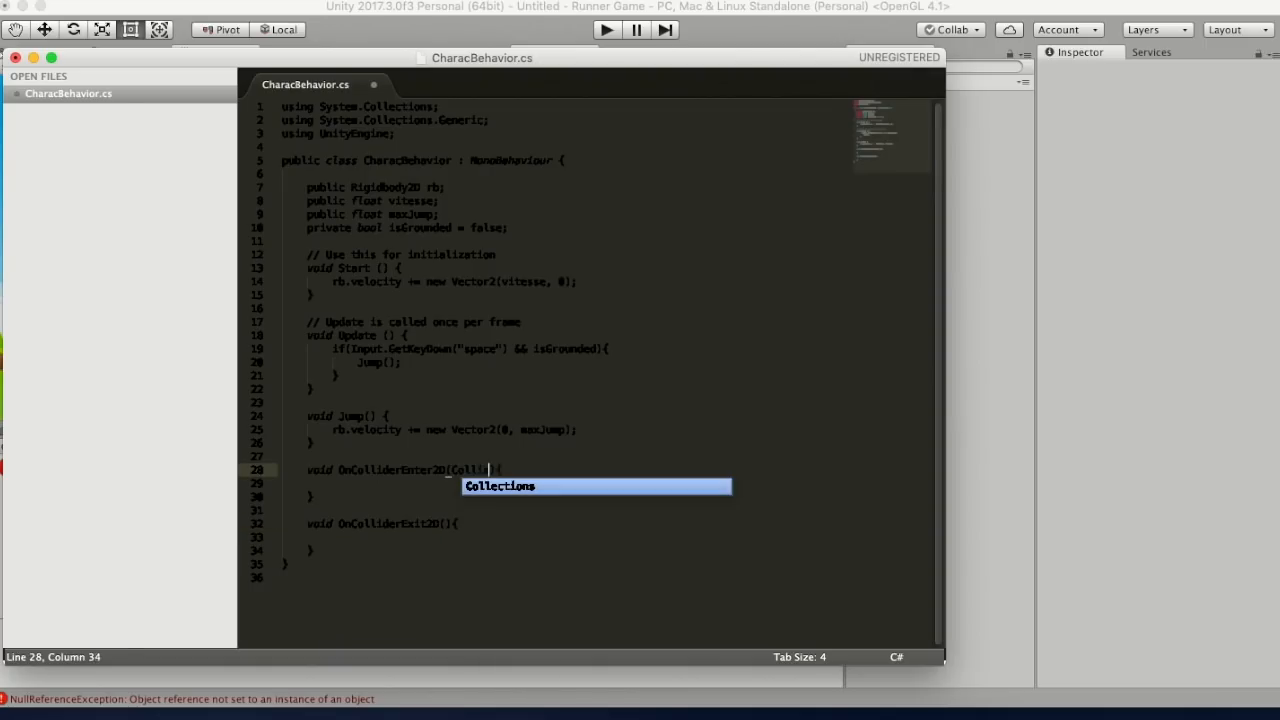
pyautogui.write('ion2D col')
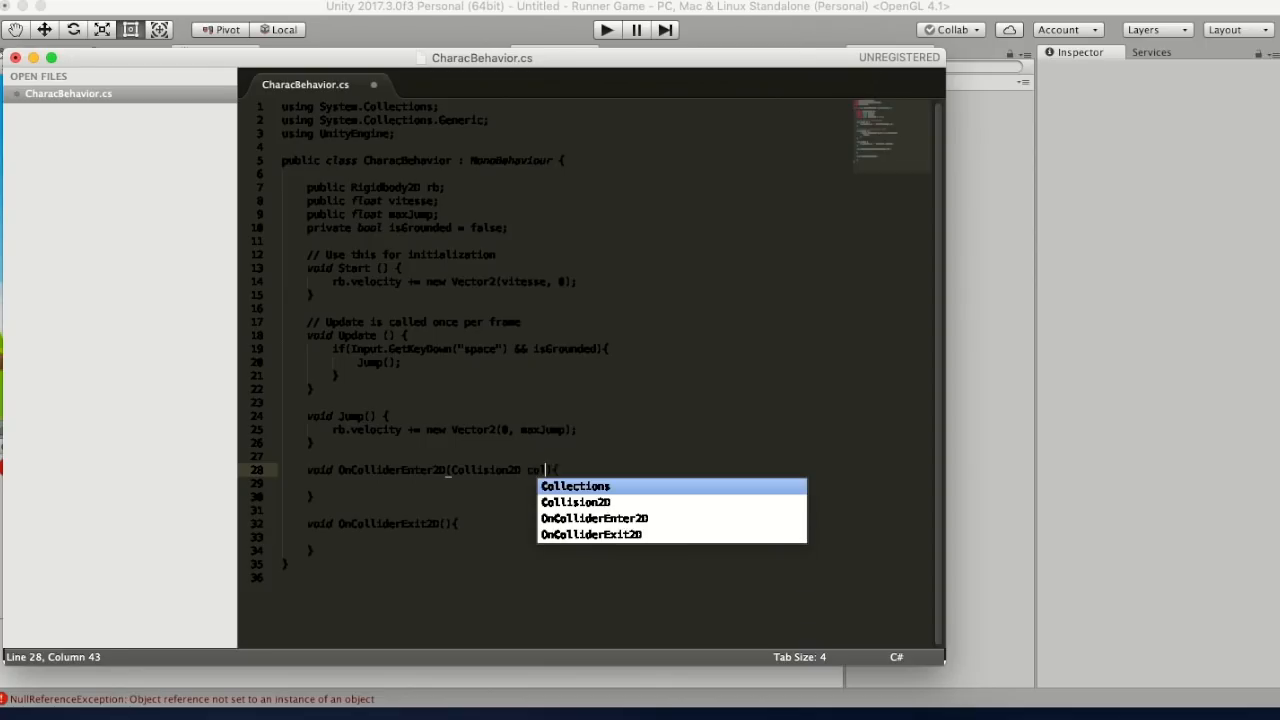
pyautogui.click(460, 457)
pyautogui.doubleClick(502, 481)
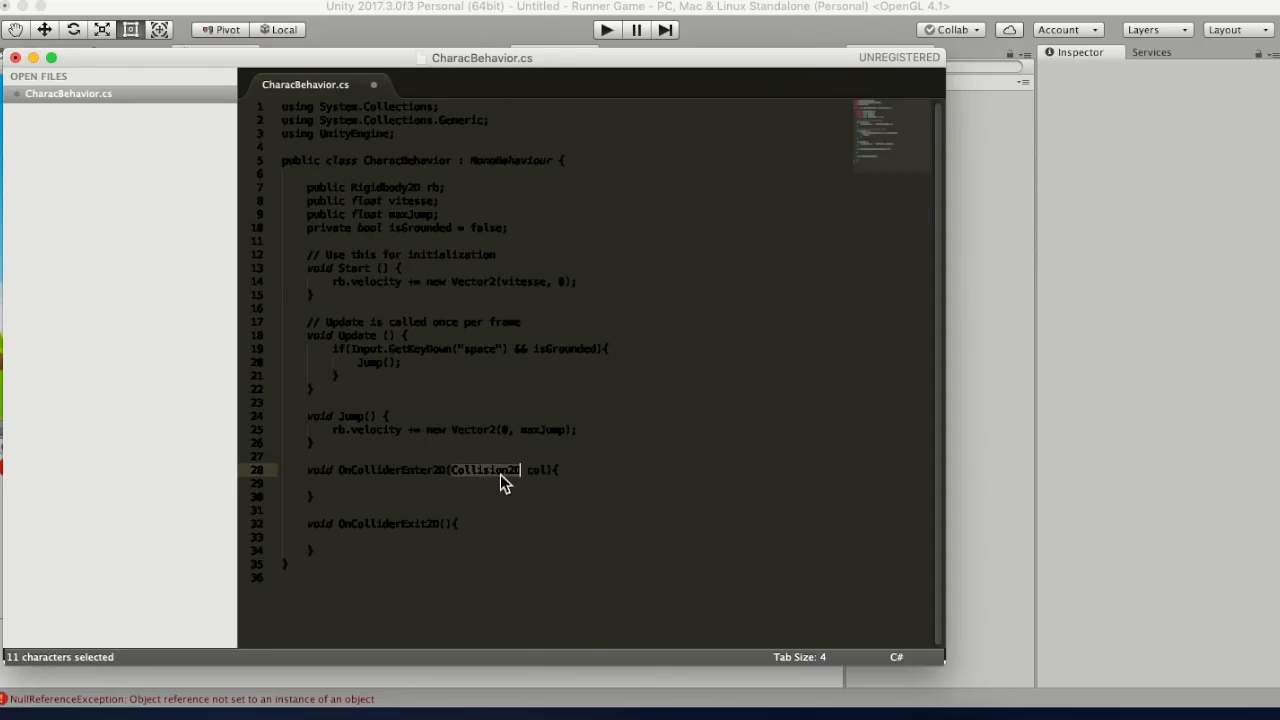
pyautogui.press('super+c')
pyautogui.click(455, 526)
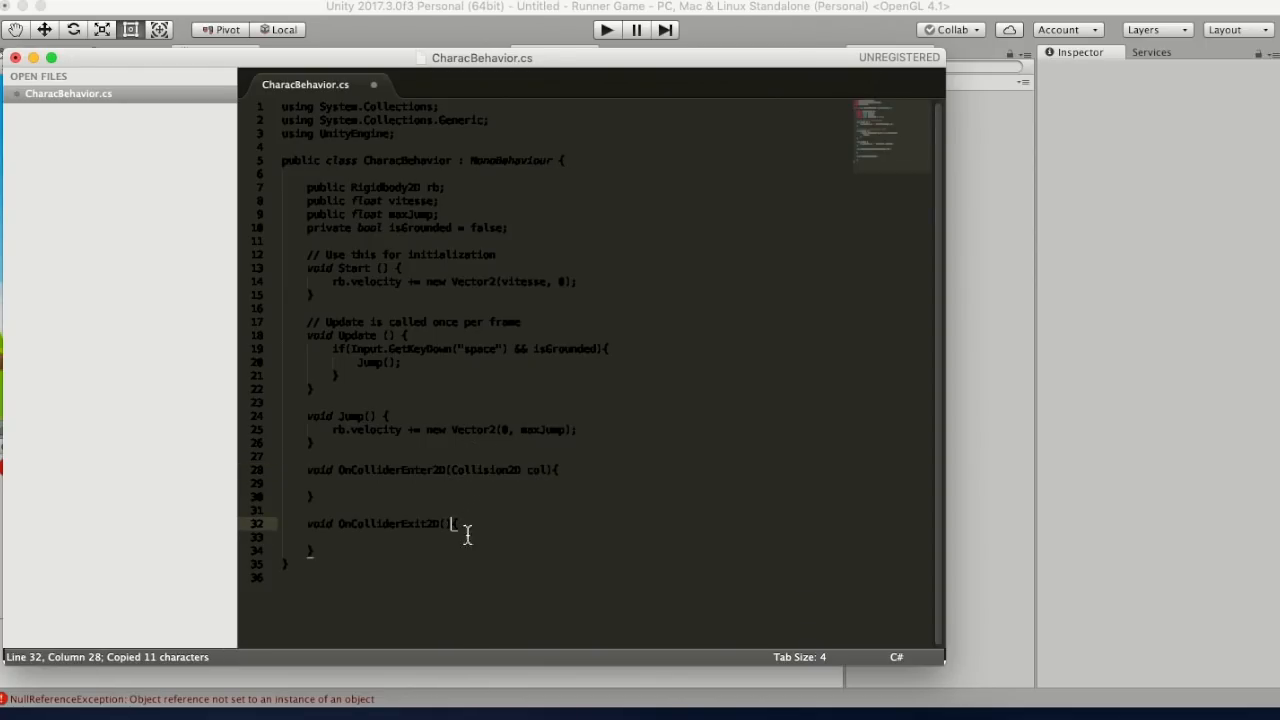
pyautogui.click(443, 523)
pyautogui.press('super+v')
pyautogui.write('col')
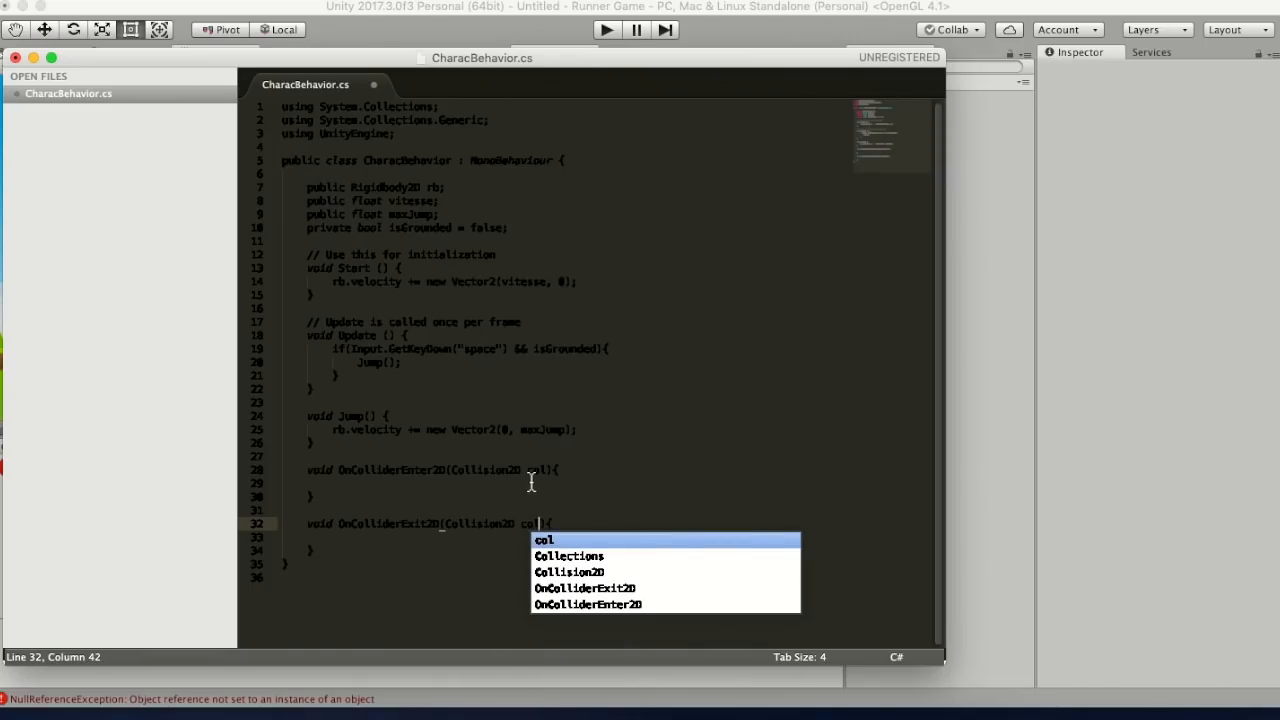
pyautogui.click(652, 485)
# - Rename the two collider methods OnCollisionEnter2D and OnCollisionExit2D, and save the script
pyautogui.doubleClick(432, 471)
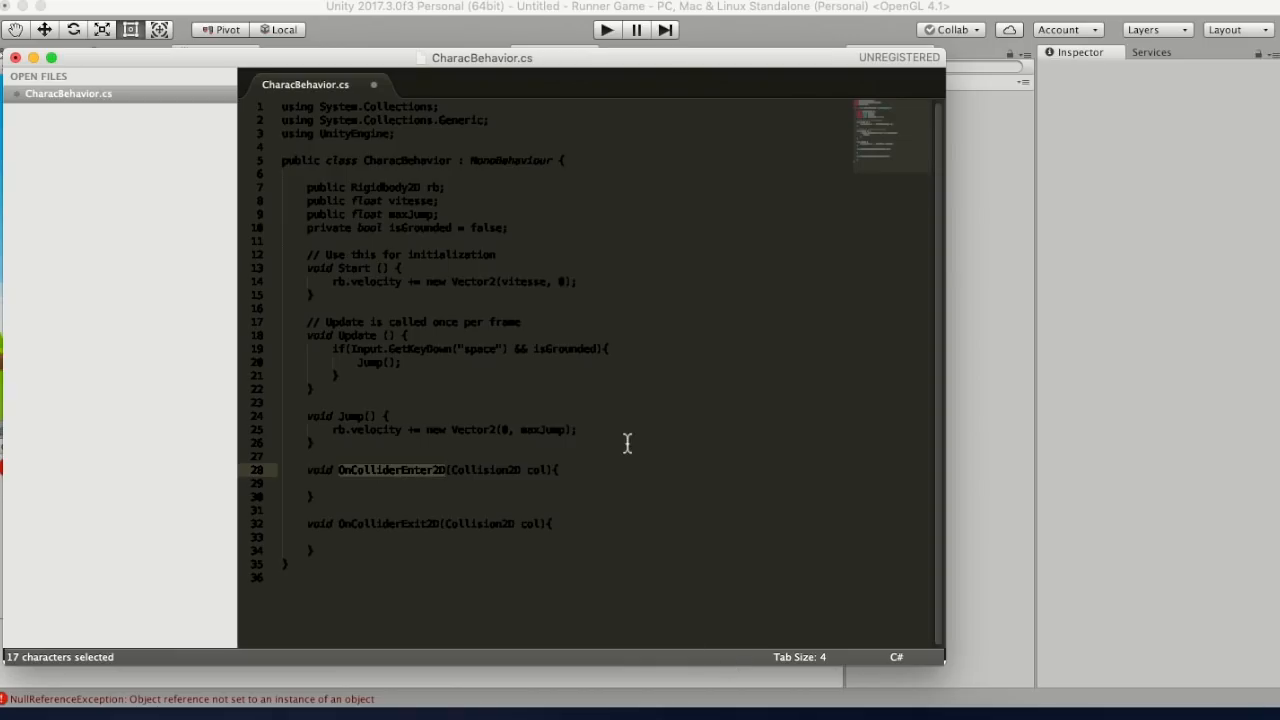
pyautogui.write('OnCollisionEnter2D')
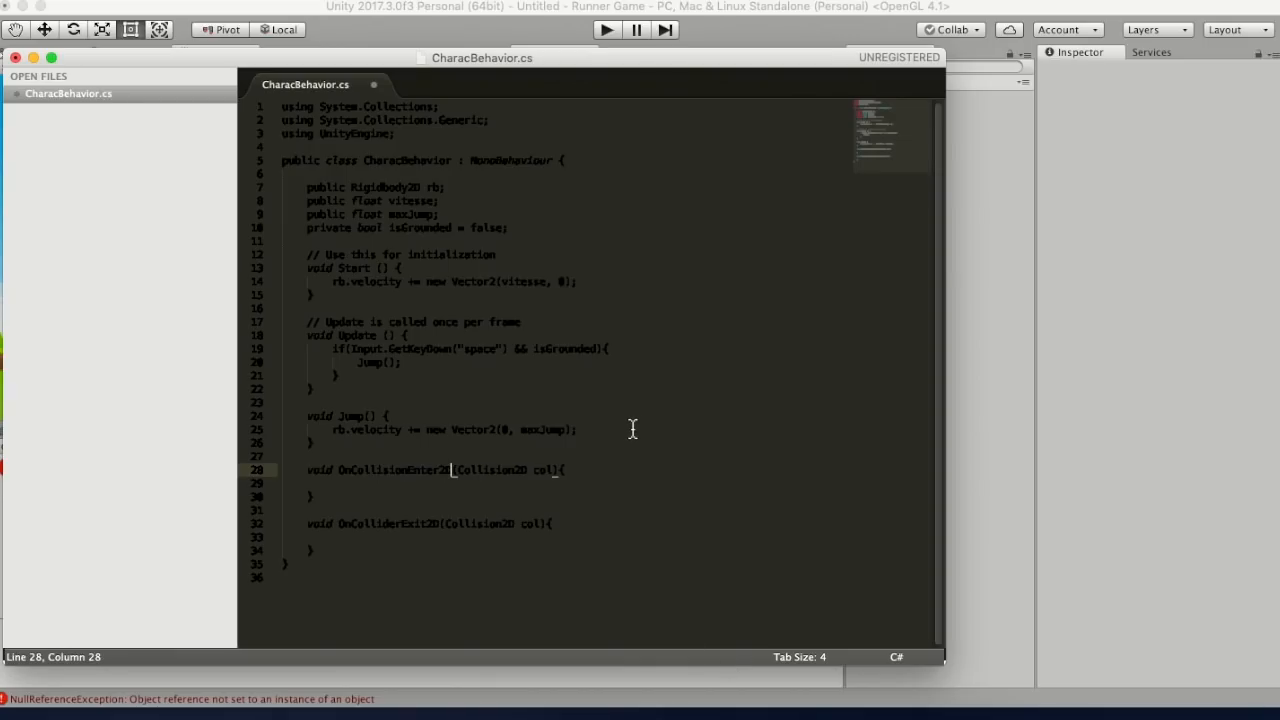
pyautogui.doubleClick(424, 471)
pyautogui.press('super+c')
pyautogui.doubleClick(420, 524)
pyautogui.press('super+v')
pyautogui.press('BackSpace')
pyautogui.press('BackSpace')
pyautogui.press('BackSpace')
pyautogui.press('BackSpace')
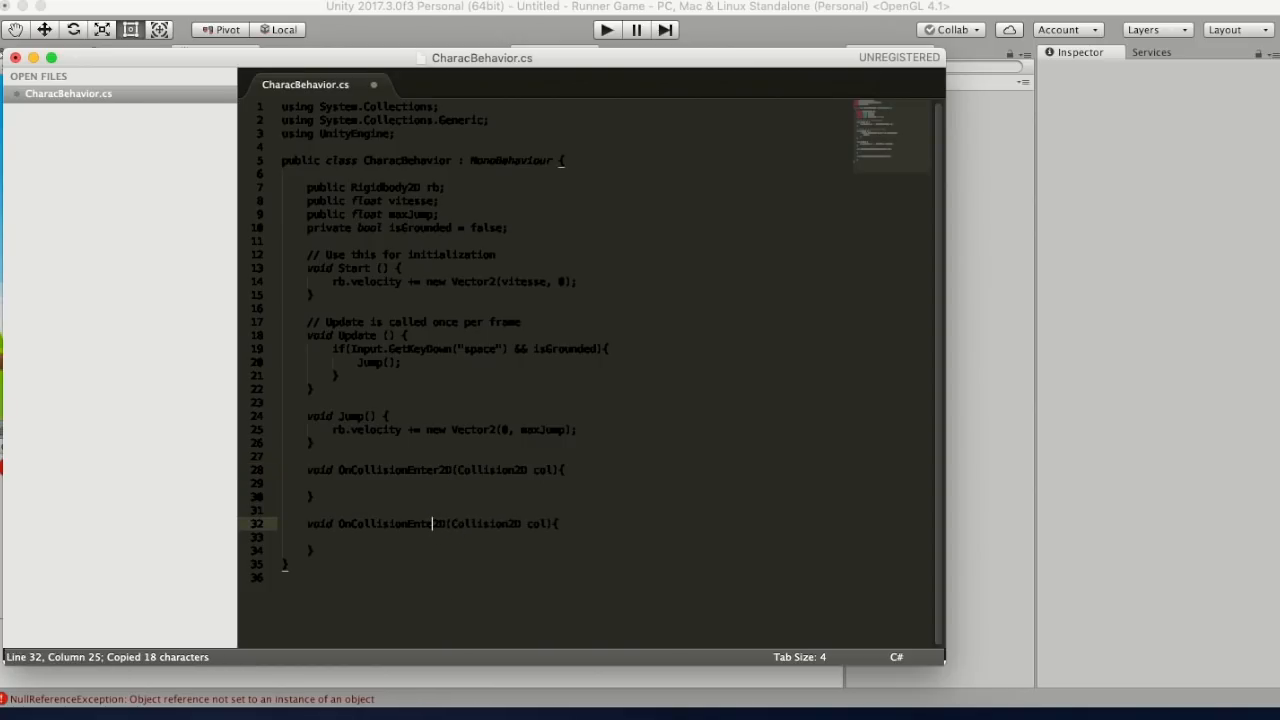
pyautogui.write('xit')
pyautogui.press('super+s')
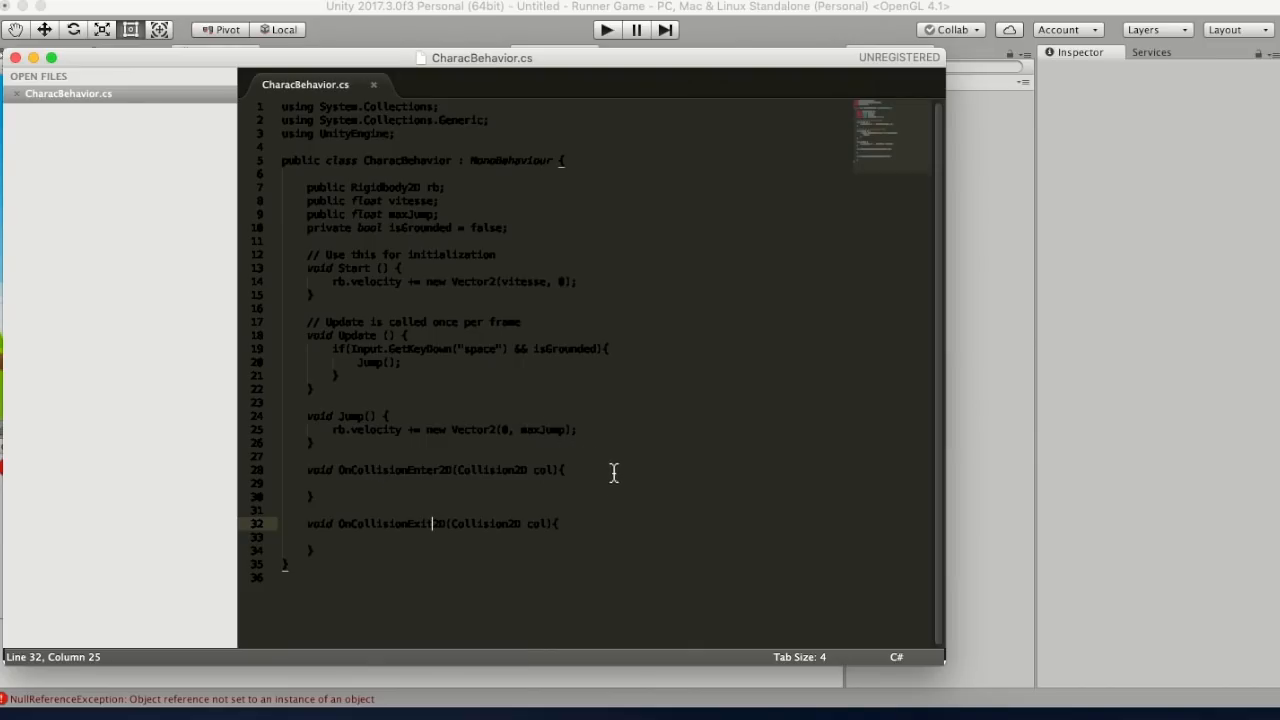
pyautogui.click(353, 485)
pyautogui.click(387, 539)
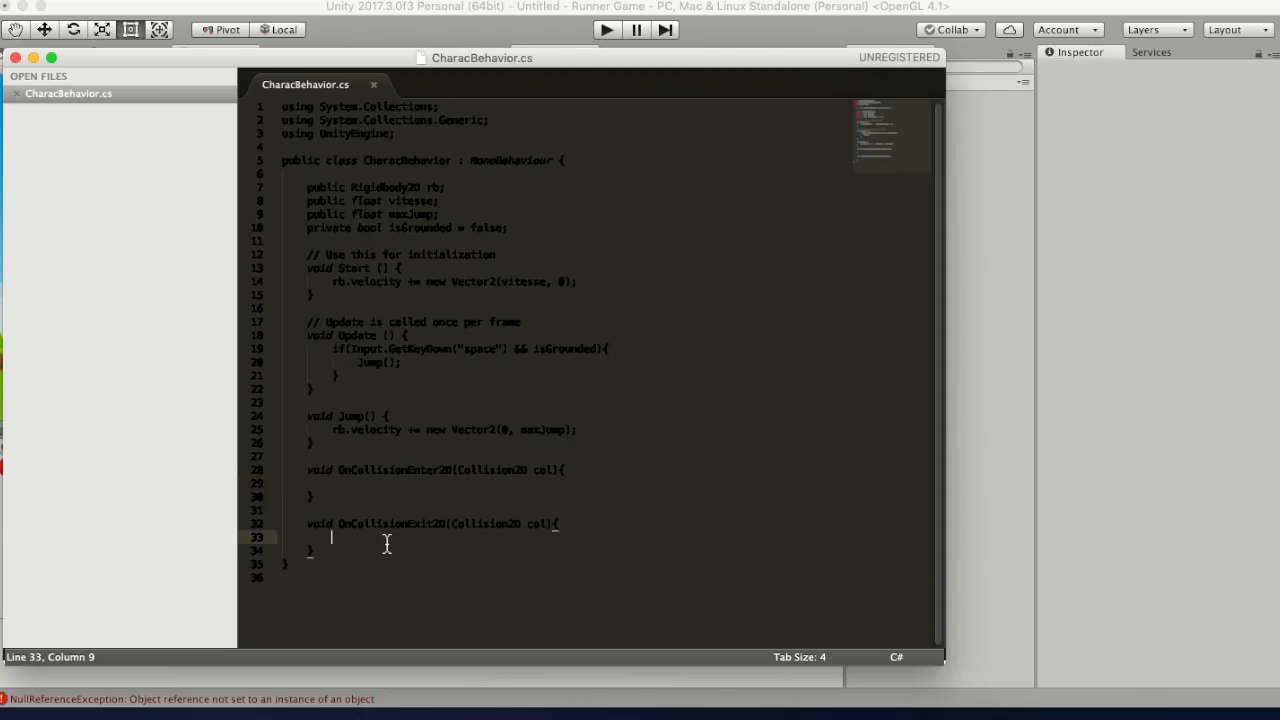
# - Add an empty if block inside the OnCollisionEnter2D method
pyautogui.click(410, 484)
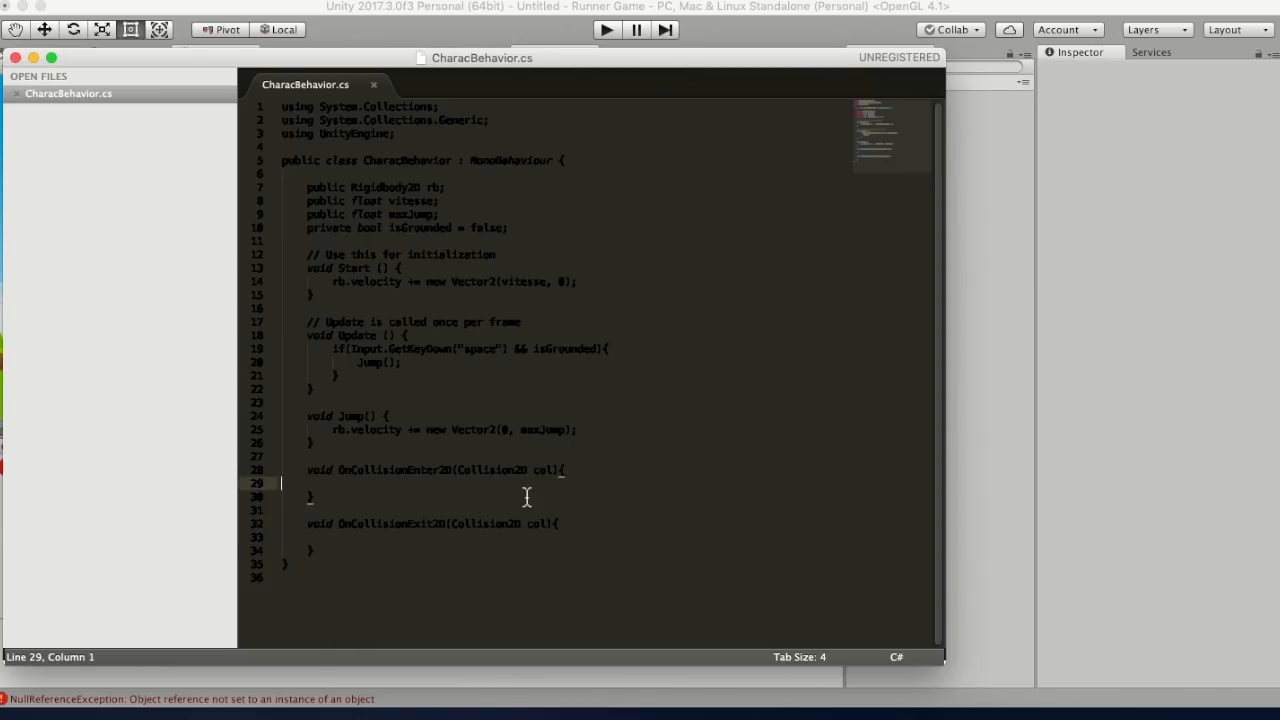
pyautogui.press('Tab')
pyautogui.press('Tab')
pyautogui.write('if(){')
pyautogui.press('Return')
pyautogui.click(349, 484)
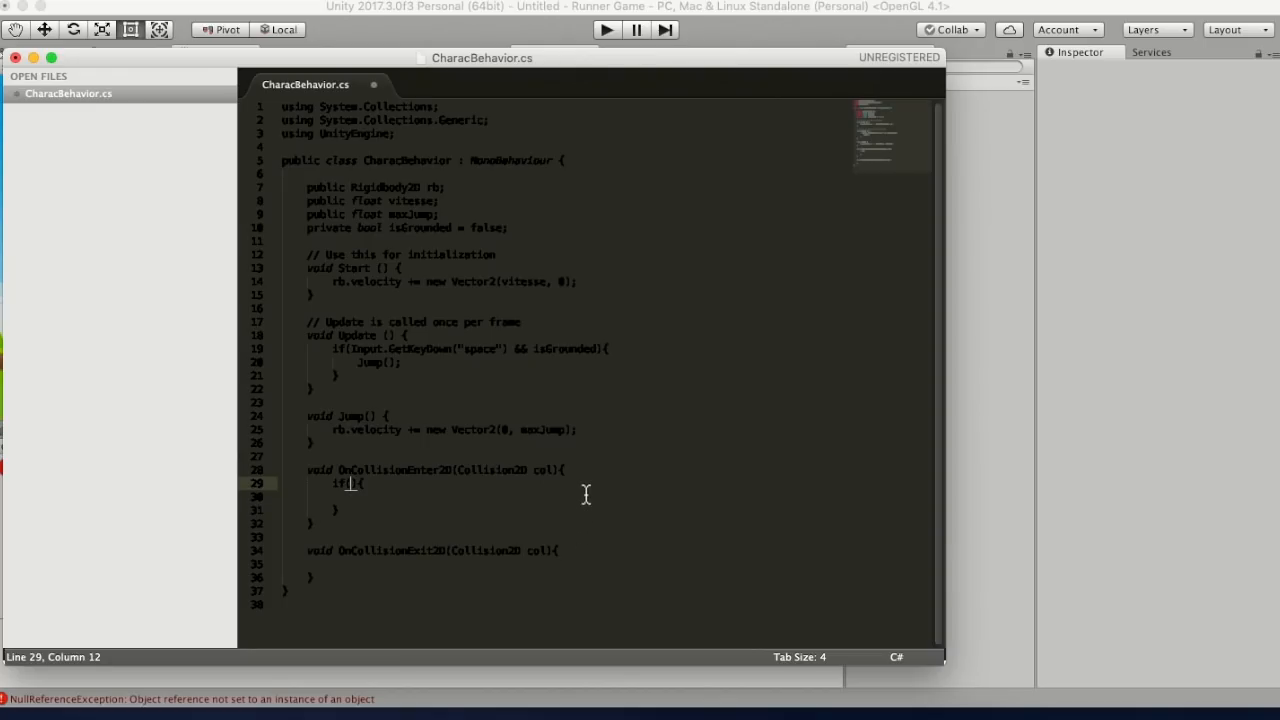
# - Set the if condition in OnCollisionEnter2D to col.gameObject.compareTag("Ground")
pyautogui.write('col')
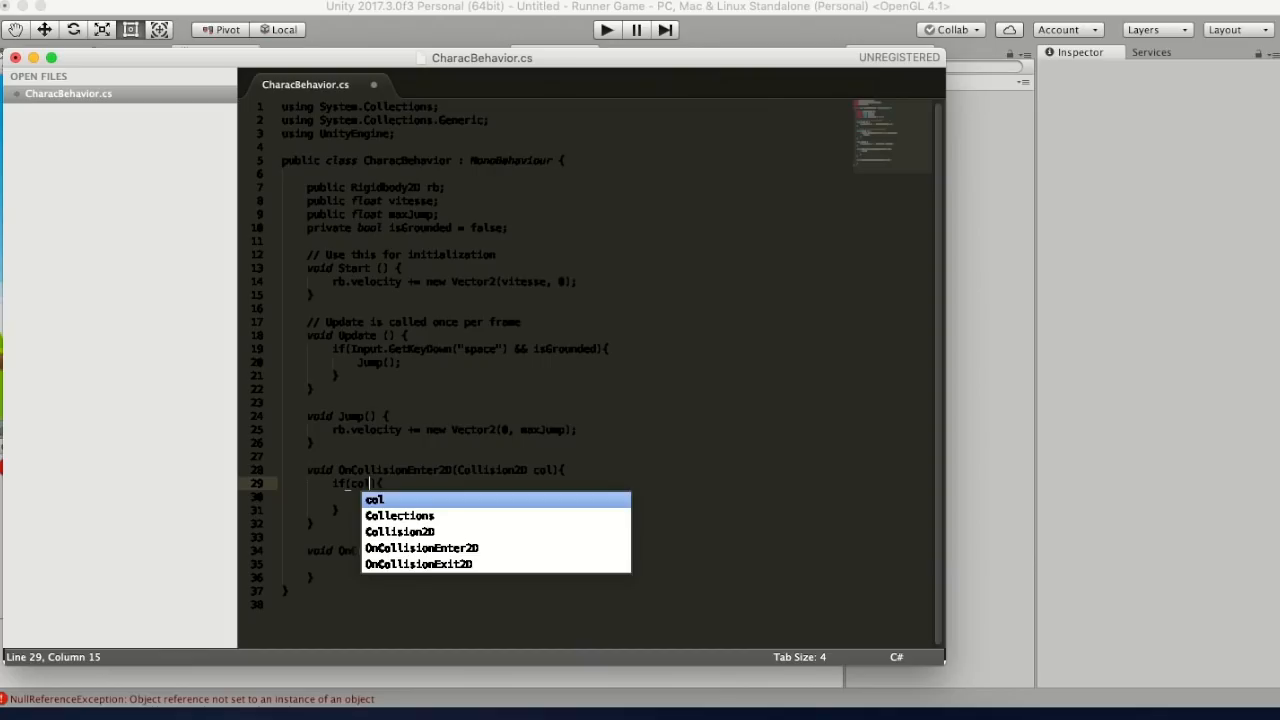
pyautogui.write('.g')
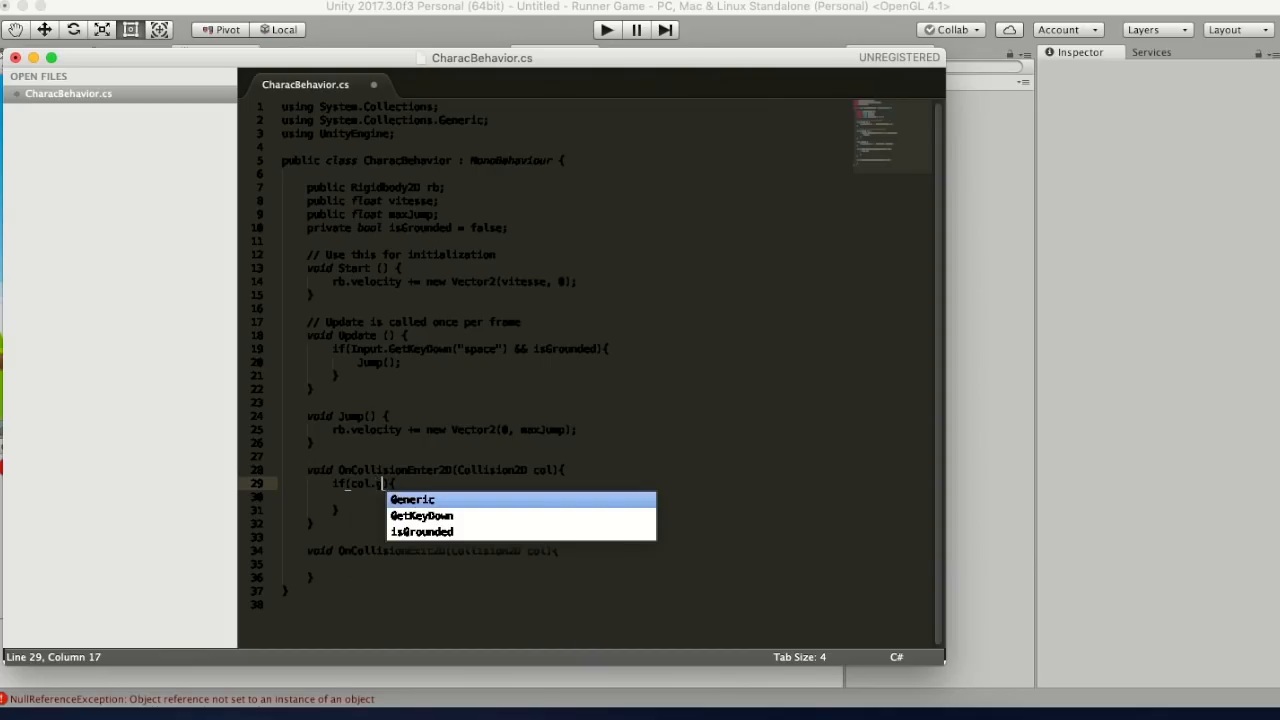
pyautogui.press('Escape')
pyautogui.write('ame')
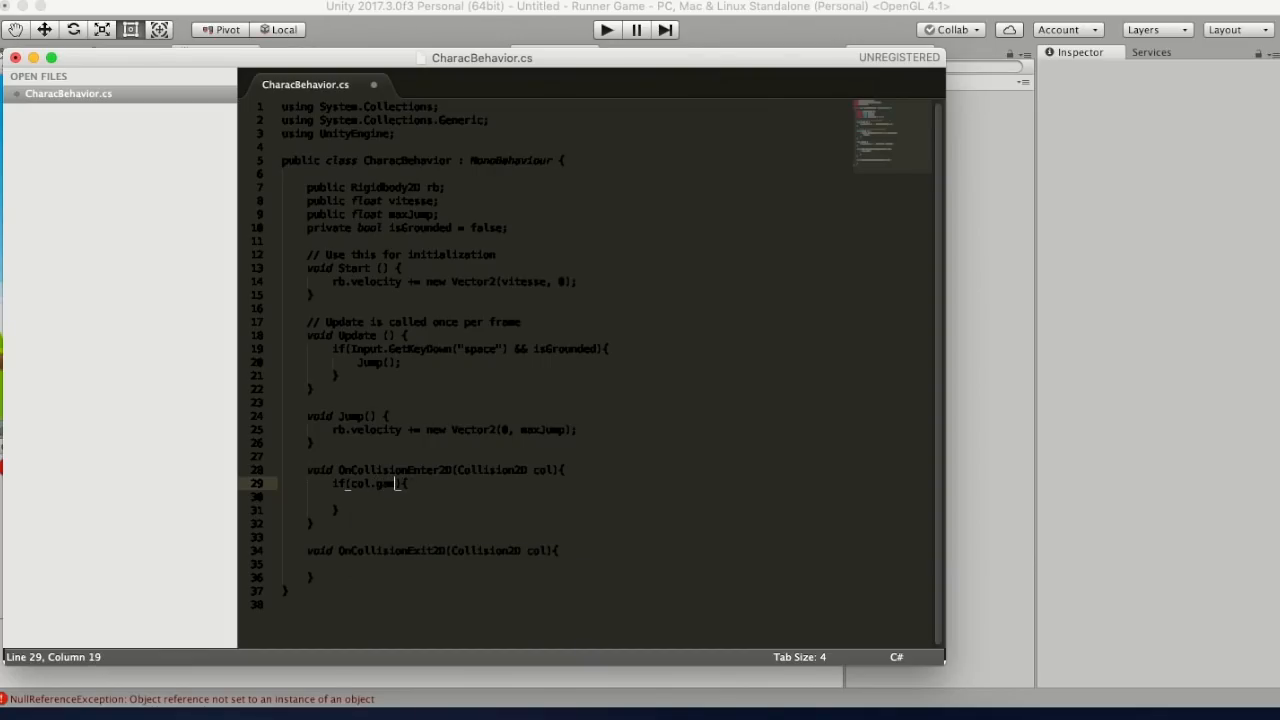
pyautogui.write('Object.')
pyautogui.write(' compare')
pyautogui.write('Tag')
pyautogui.write('(')
pyautogui.write('""')
pyautogui.write('Ground"')
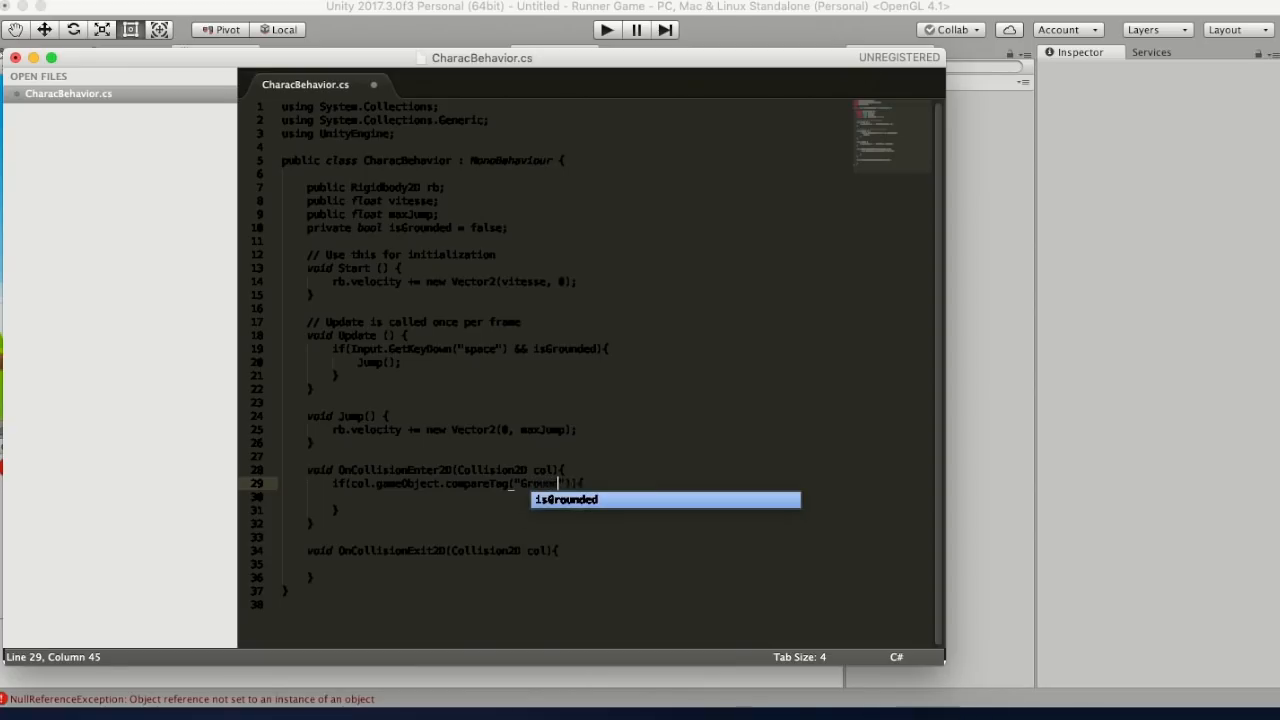
pyautogui.write(')')
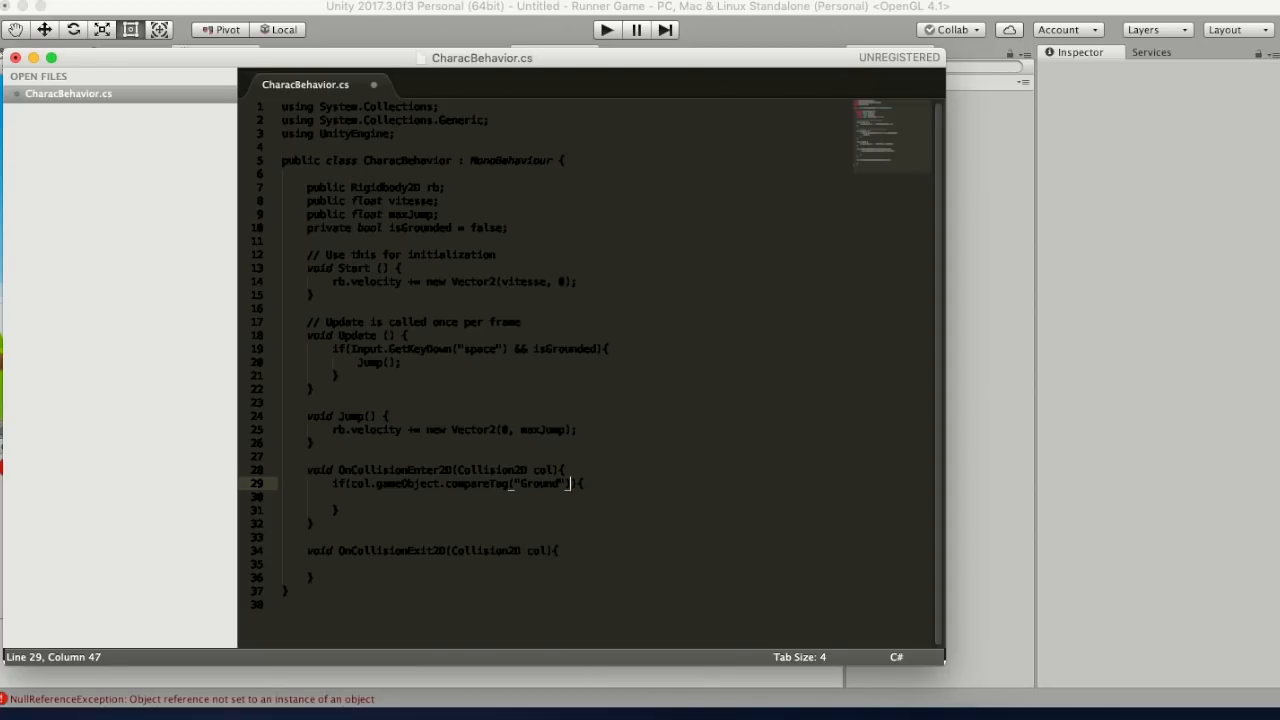
pyautogui.press('Down')
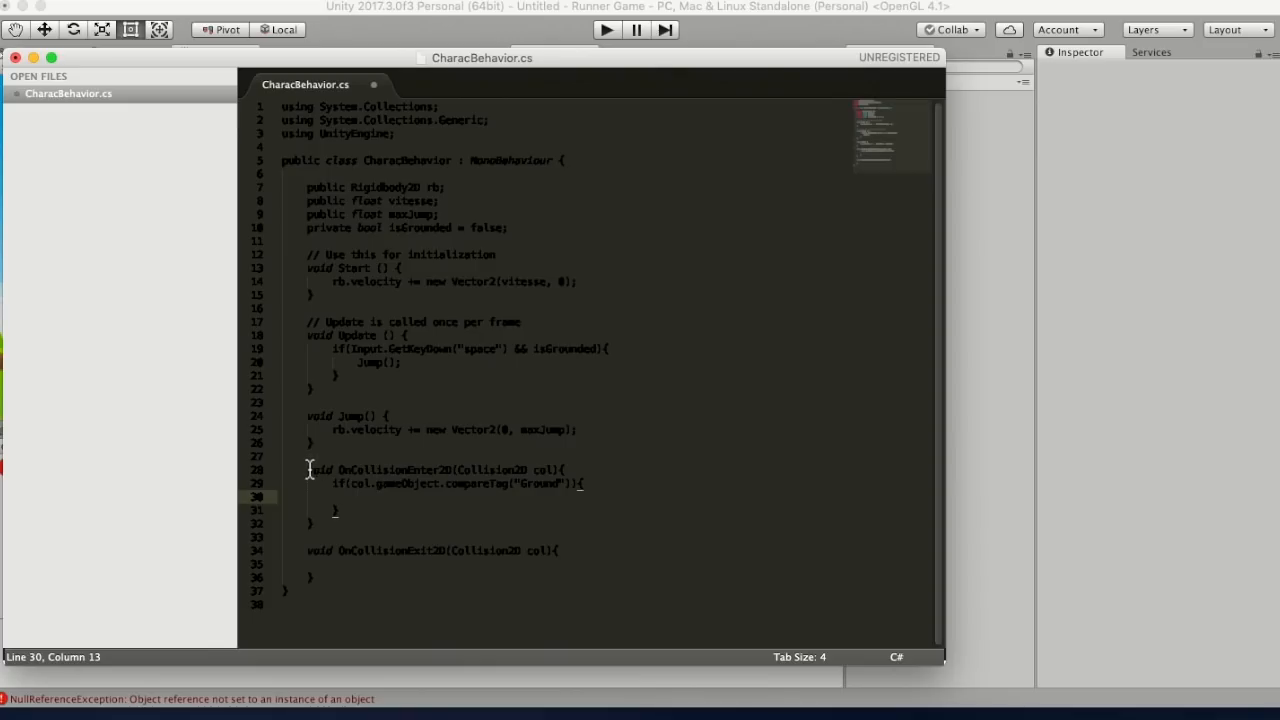
# - Set isGrounded = true; inside the Ground tag check in OnCollisionEnter2D
pyautogui.moveTo(308, 469); pyautogui.dragTo(336, 520)
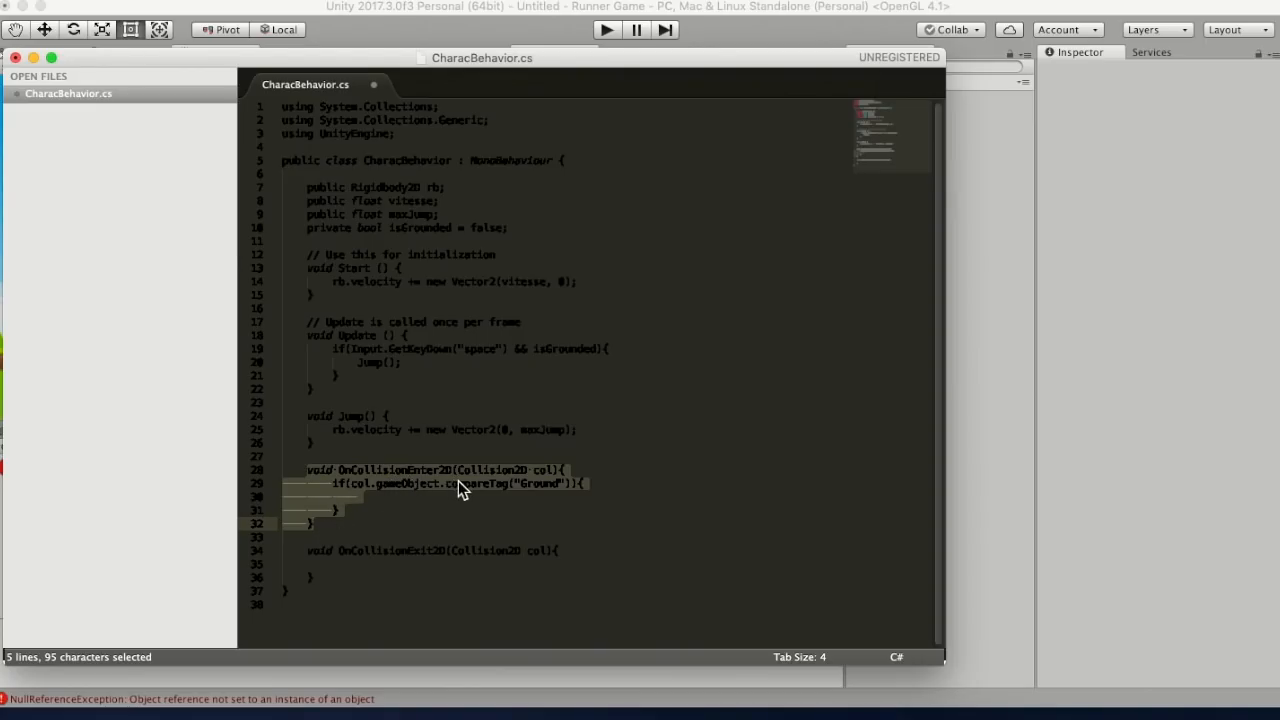
pyautogui.click(486, 497)
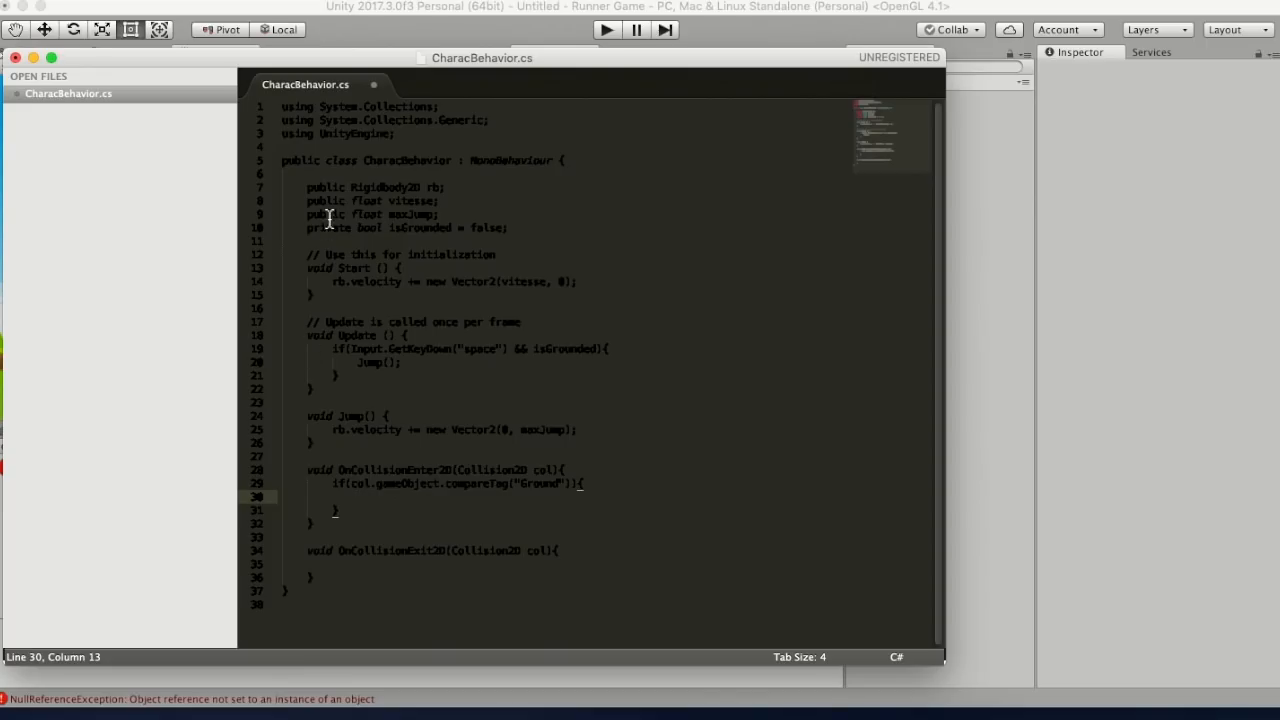
pyautogui.doubleClick(450, 228)
pyautogui.press('super+c')
pyautogui.click(403, 497)
pyautogui.press('super+v')
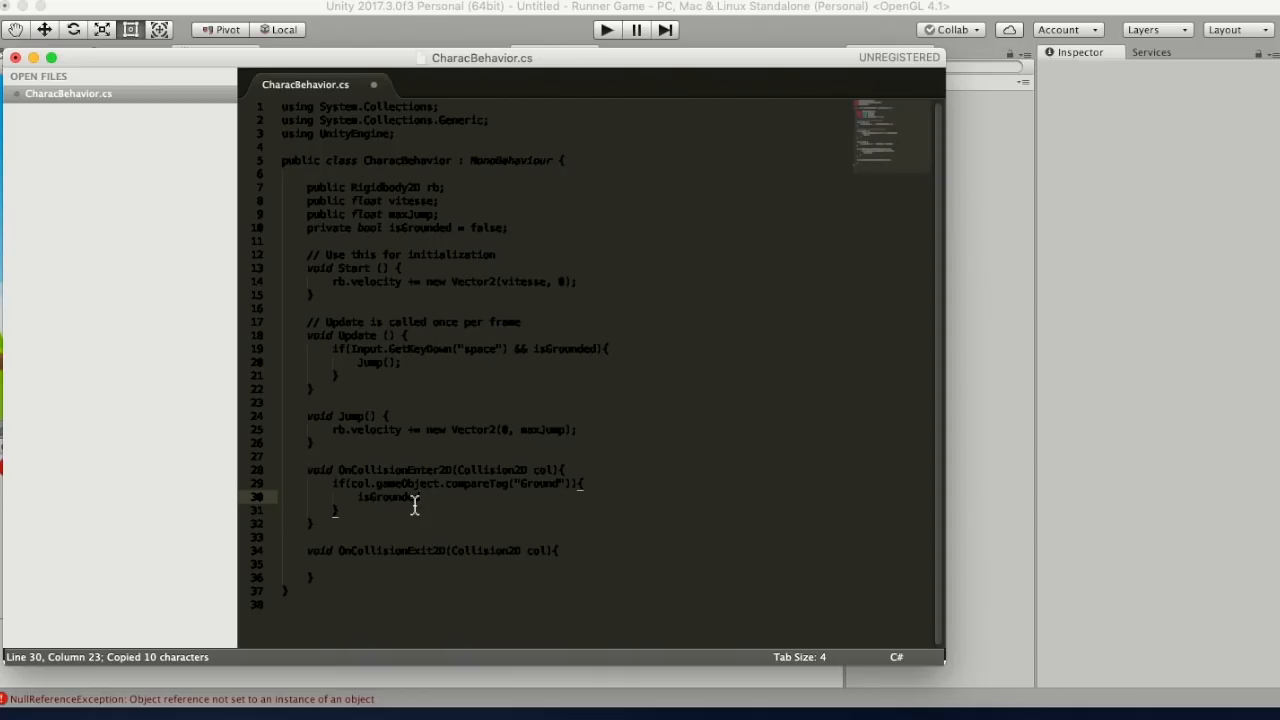
pyautogui.write('= true;')
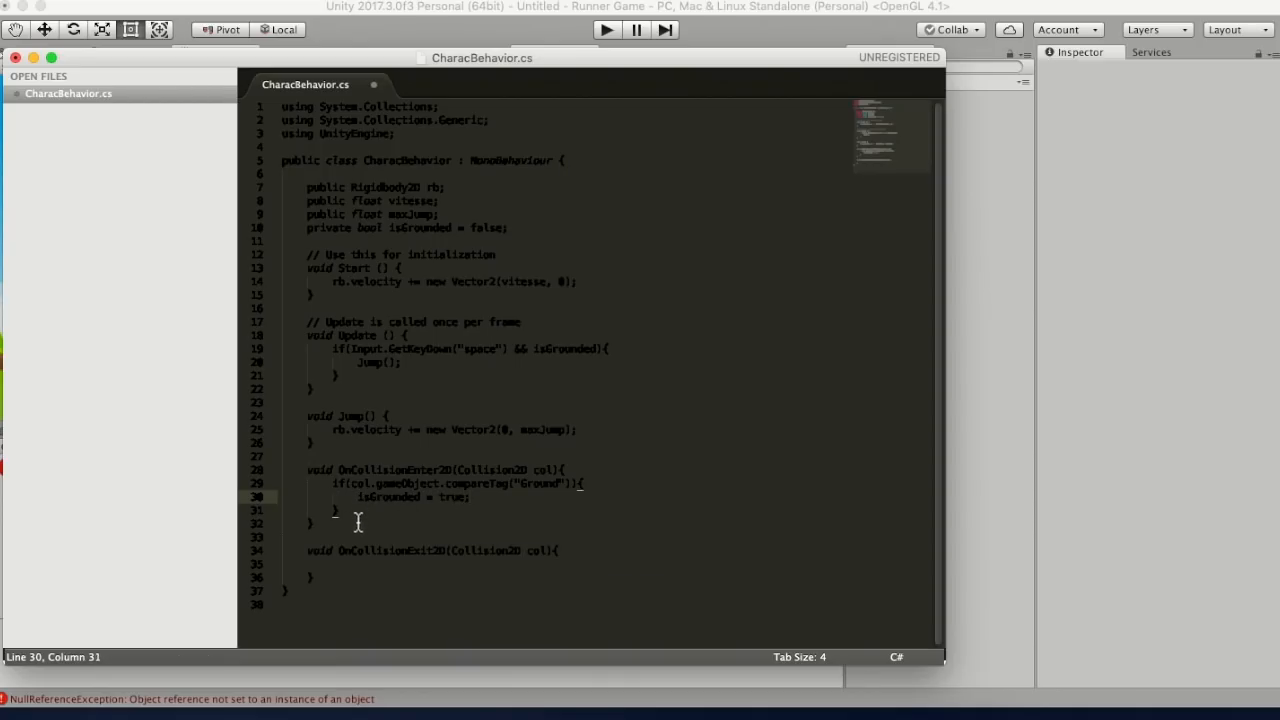
# - Copy the whole Ground tag if block from OnCollisionEnter2D into the OnCollisionExit2D method
pyautogui.click(355, 564)
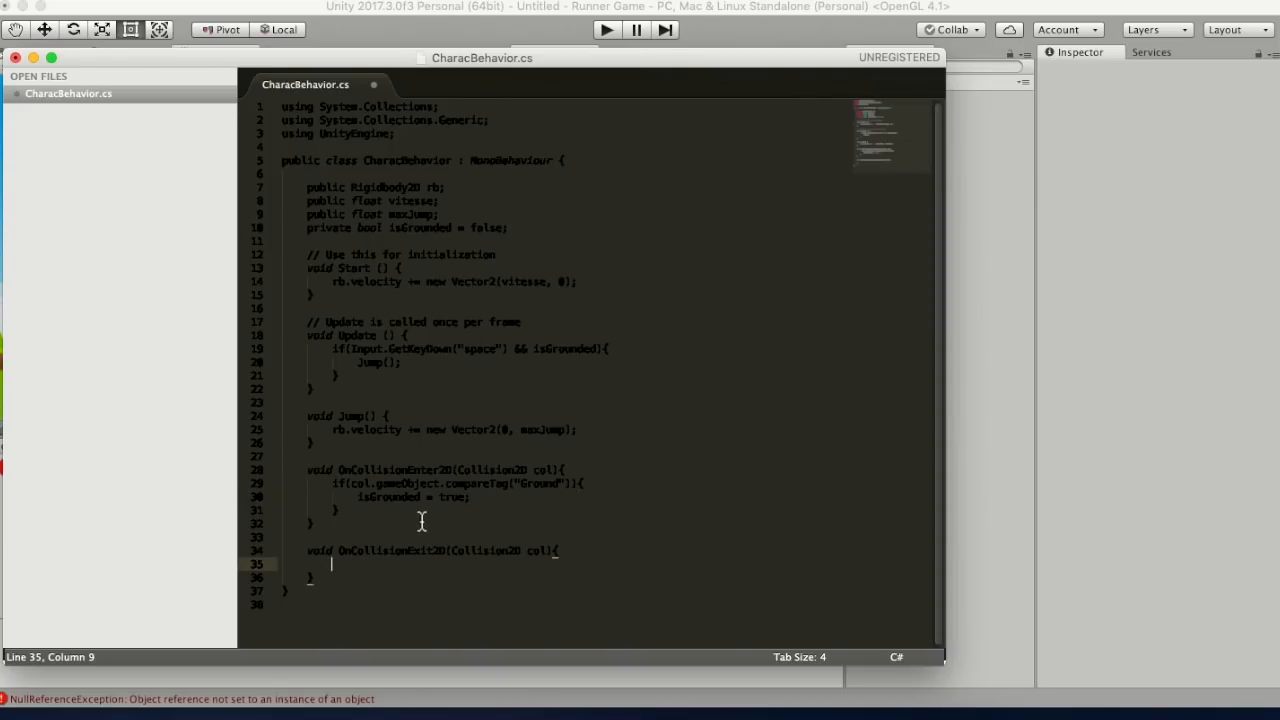
pyautogui.moveTo(343, 510); pyautogui.dragTo(334, 486)
pyautogui.press('super+c')
pyautogui.click(366, 563)
pyautogui.press('super+v')
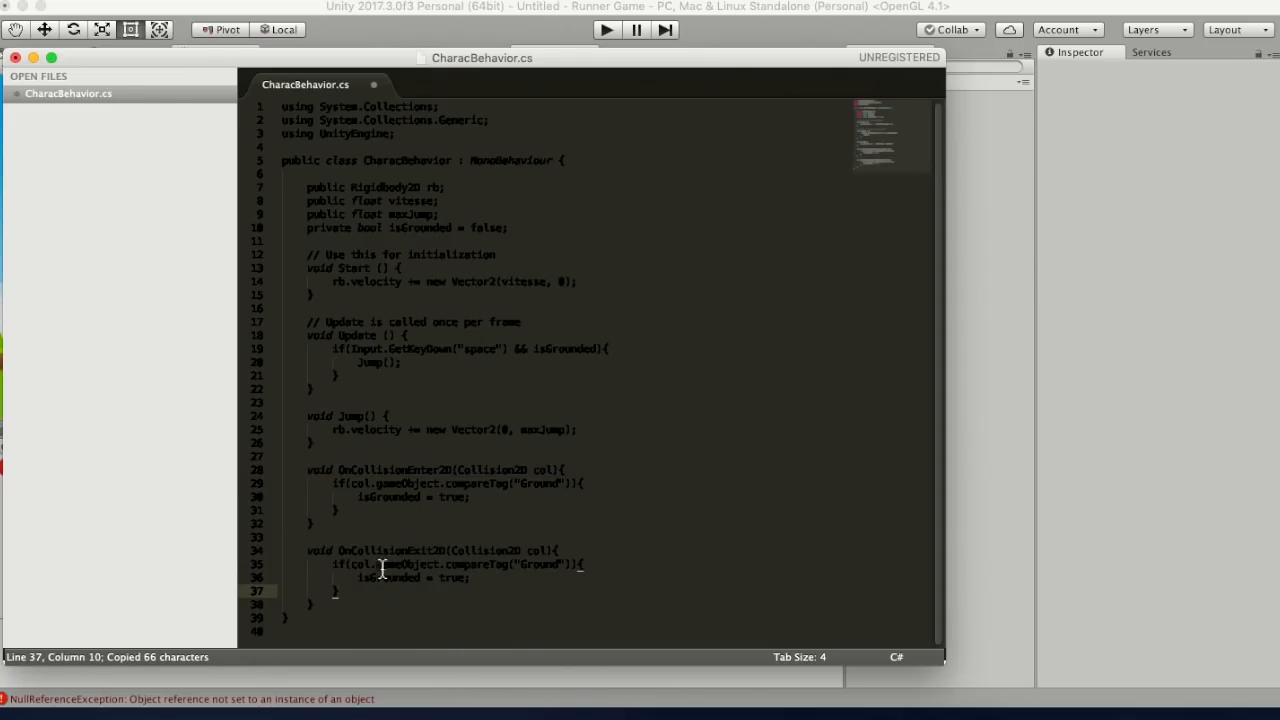
# - Set isGrounded to false in the OnCollisionExit2D block, save the script, and highlight both collision methods for review
pyautogui.doubleClick(455, 578)
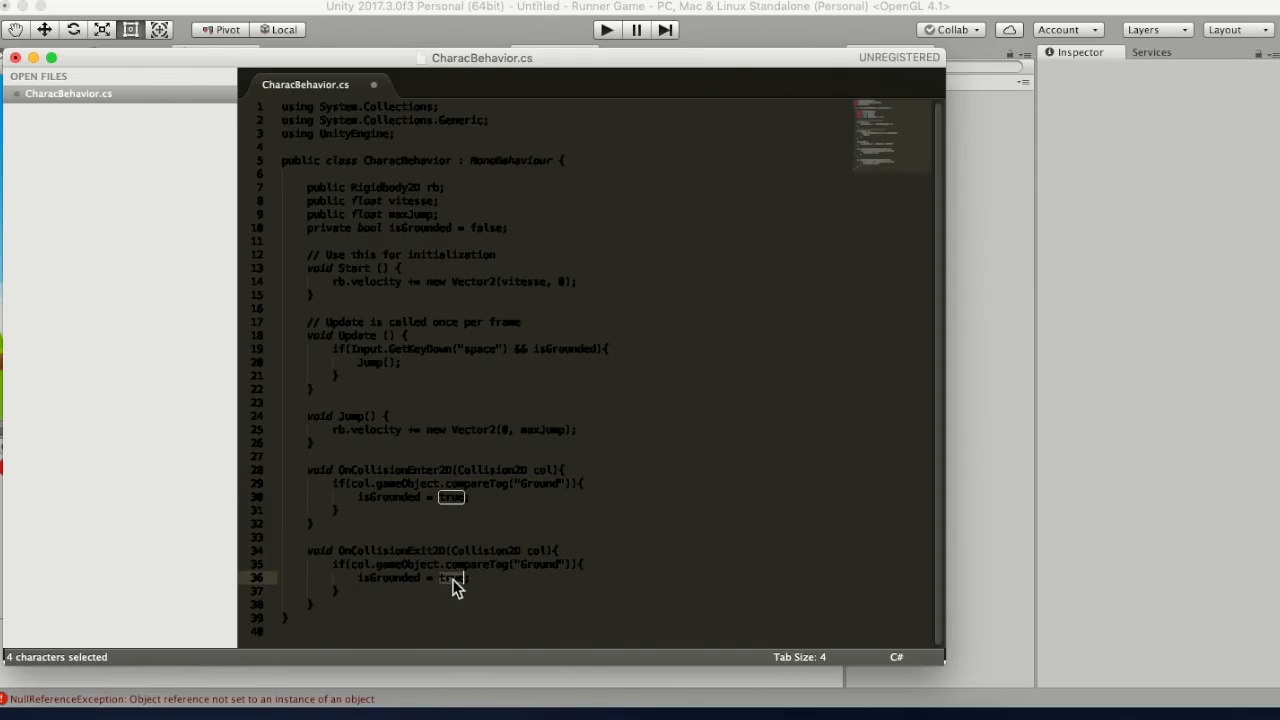
pyautogui.write('false')
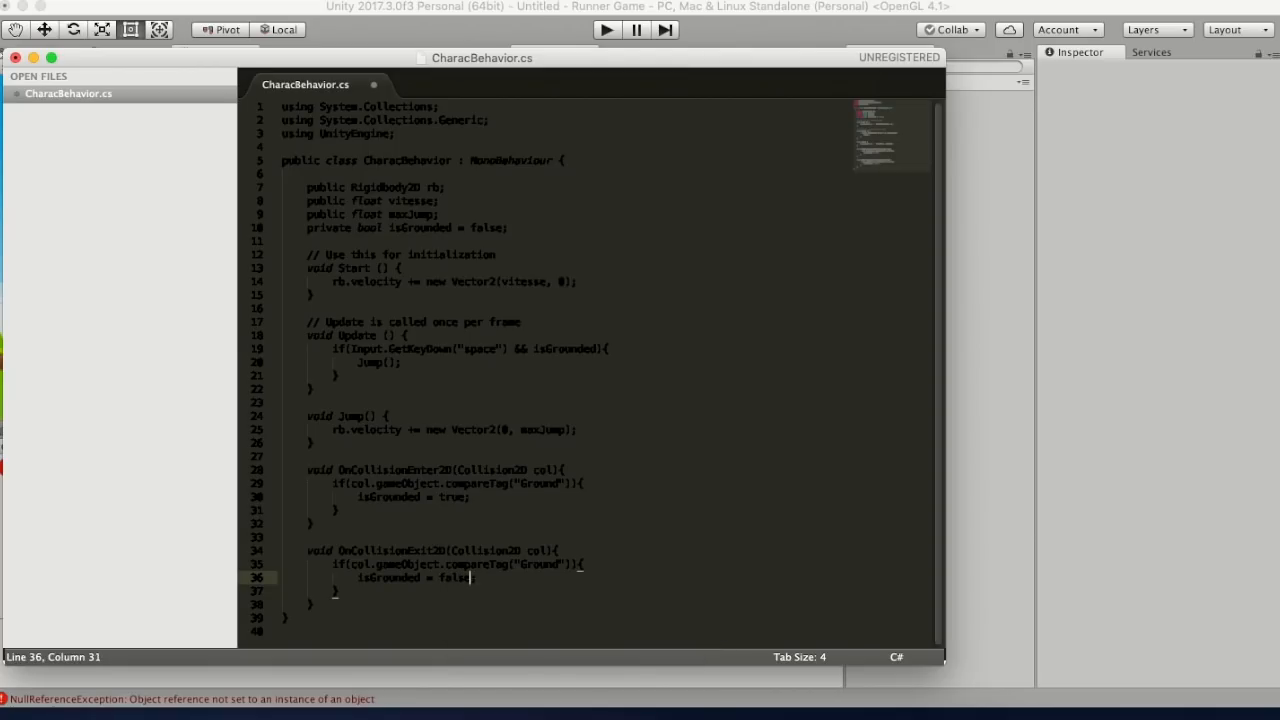
pyautogui.press('super+s')
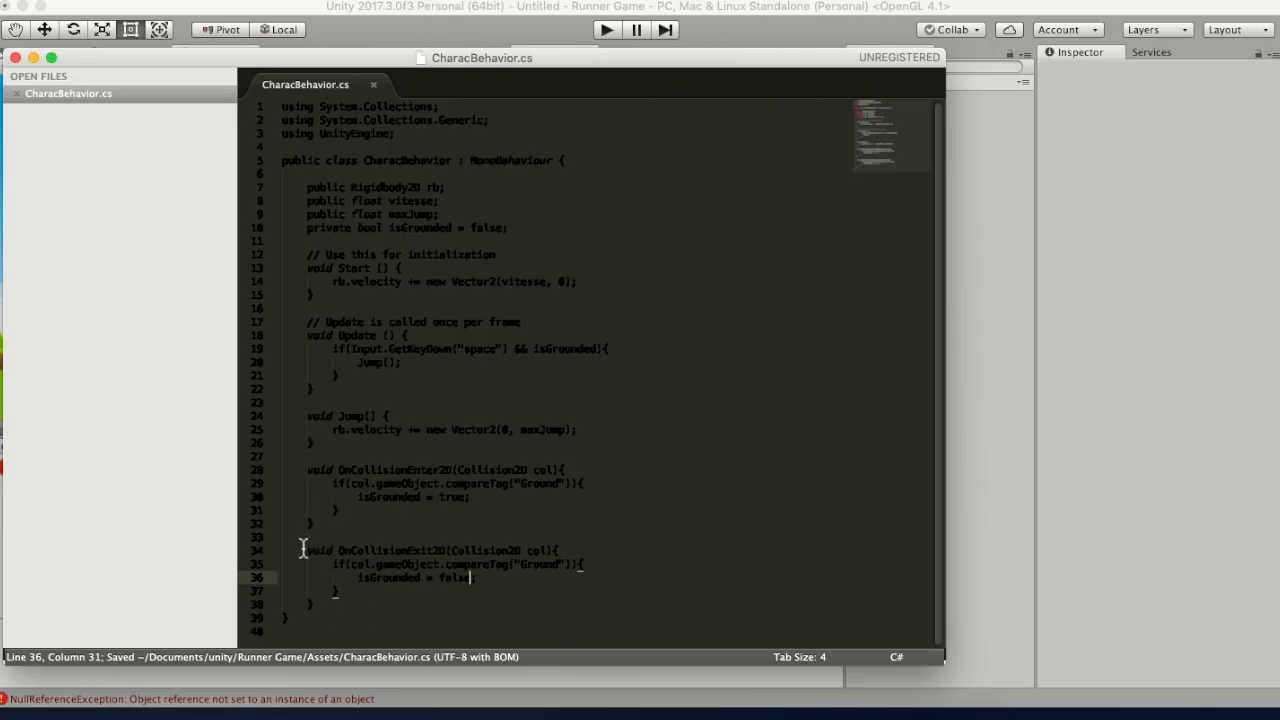
pyautogui.moveTo(340, 604); pyautogui.dragTo(266, 466)
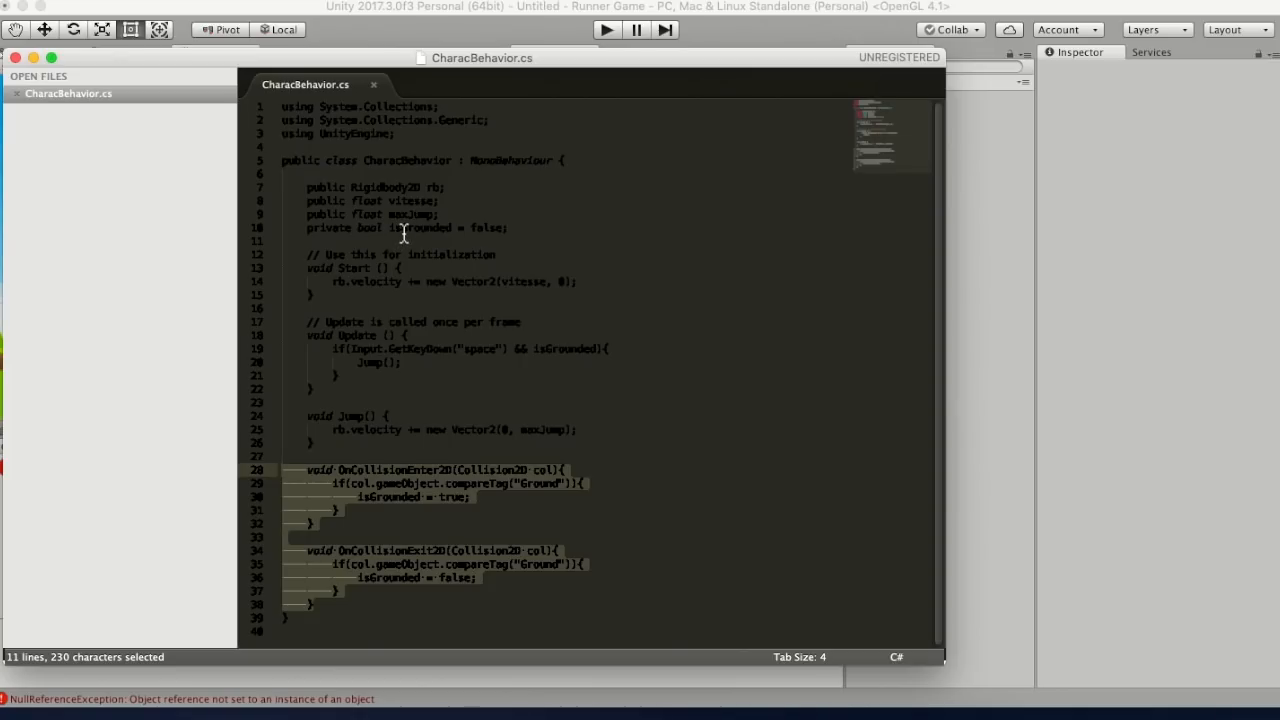
# - Switch to Unity, inspect the first compareTag error in the Console, and return to the script in the code editor
pyautogui.press('super+Tab')
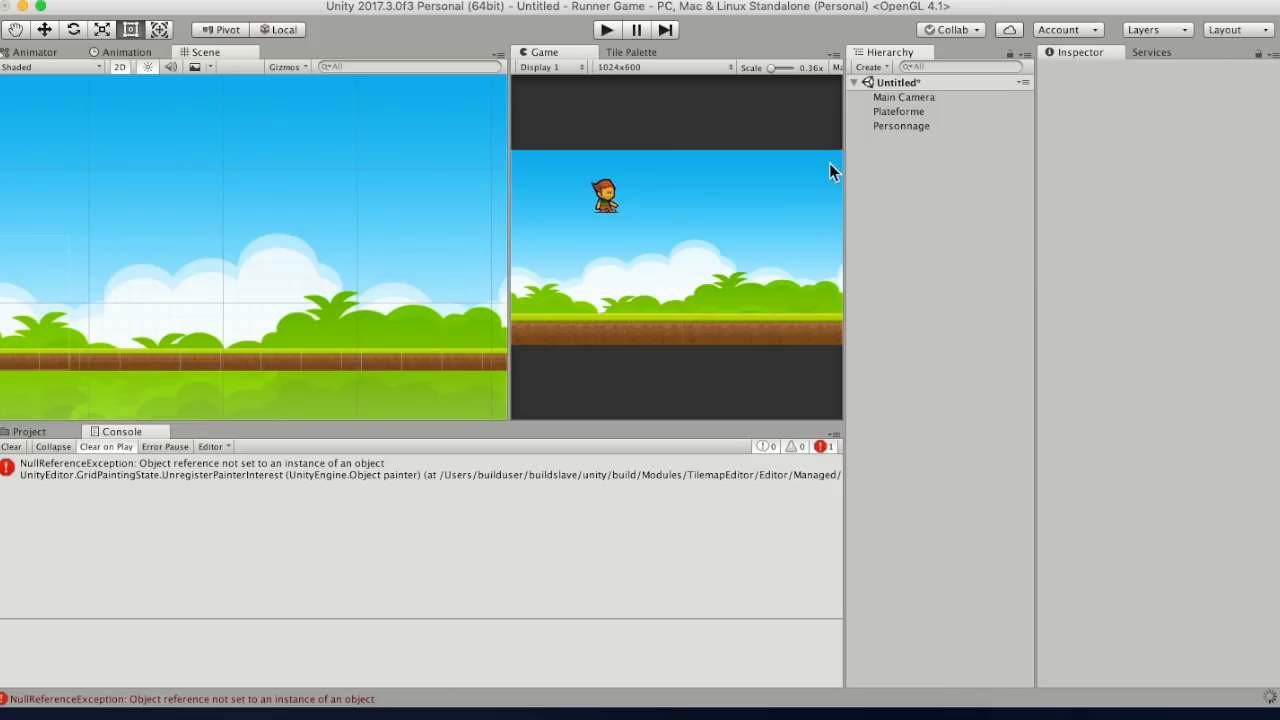
pyautogui.click(891, 112)
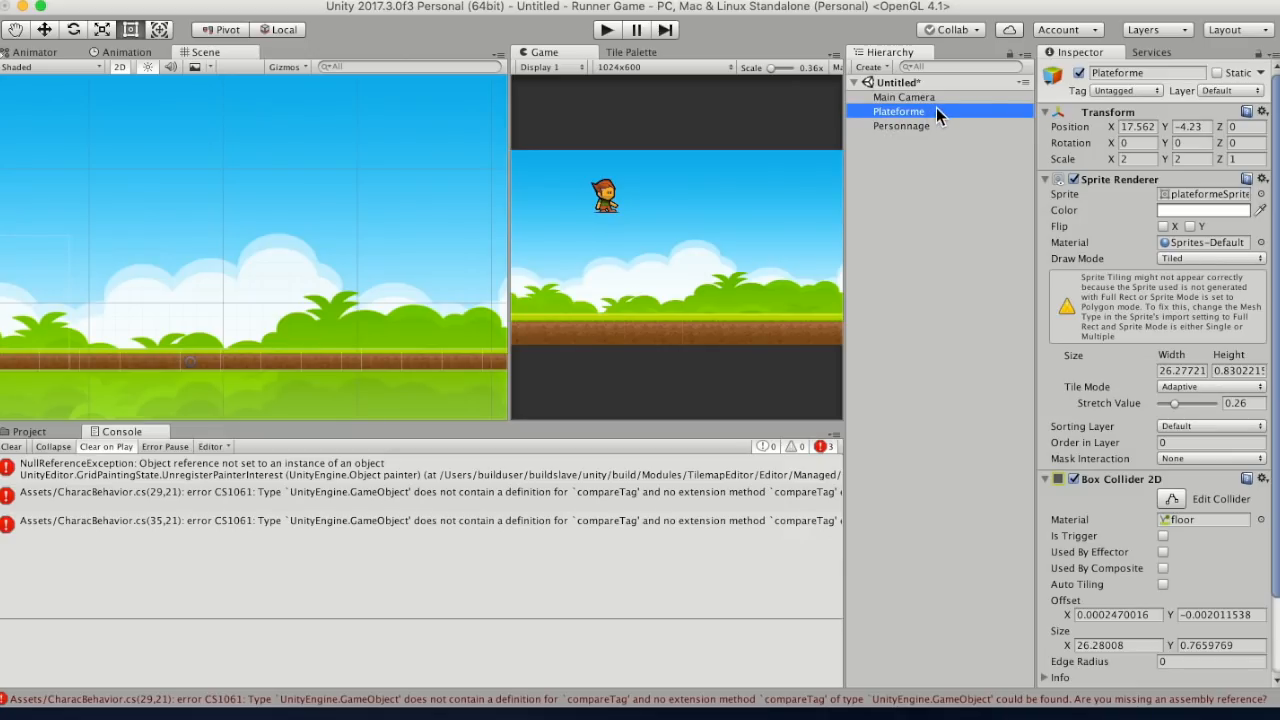
pyautogui.click(522, 498)
pyautogui.click(702, 715)
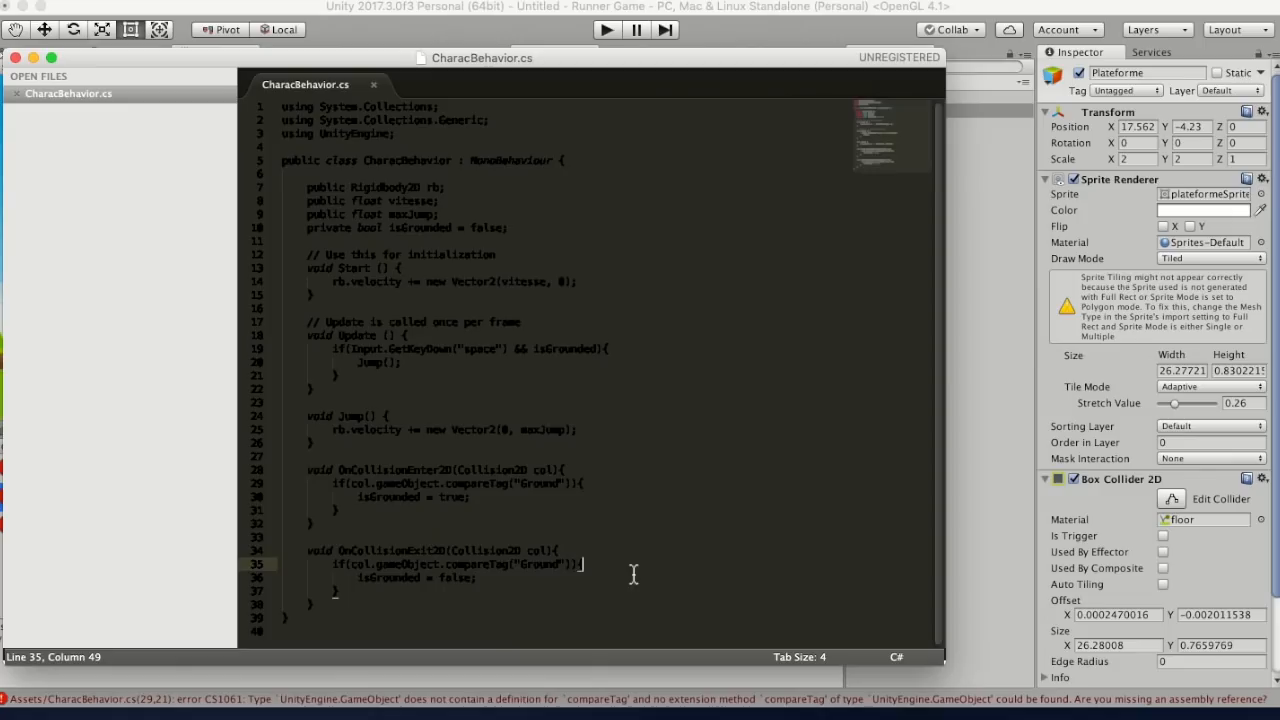
# - Correct compareTag to CompareTag in the if condition of OnCollisionEnter2D
pyautogui.click(492, 484)
pyautogui.click(455, 476)
pyautogui.press('Down')
pyautogui.press('BackSpace')
pyautogui.write('C')
pyautogui.press('Down')
pyautogui.press('Down')
pyautogui.press('Down')
pyautogui.press('Down')
pyautogui.press('Down')
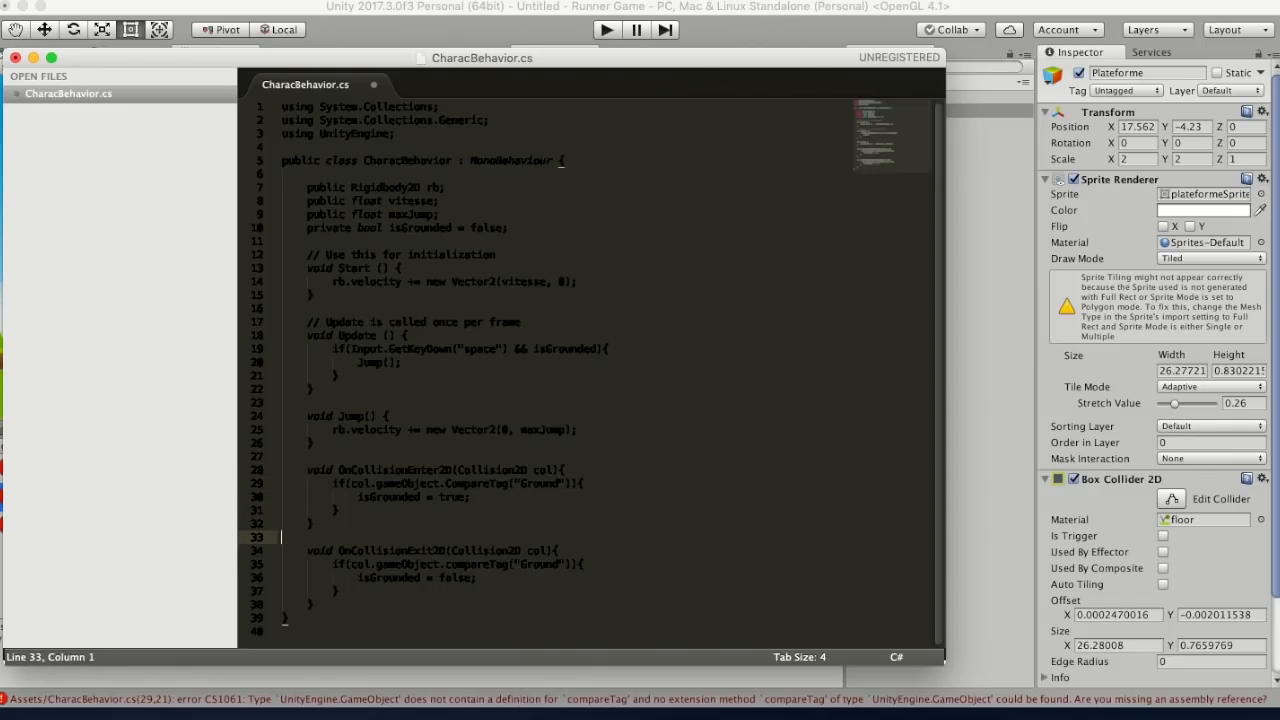
# - Correct compareTag to CompareTag in OnCollisionExit2D and save the script
pyautogui.click(449, 564)
pyautogui.press('BackSpace')
pyautogui.write('C')
pyautogui.press('super+s')
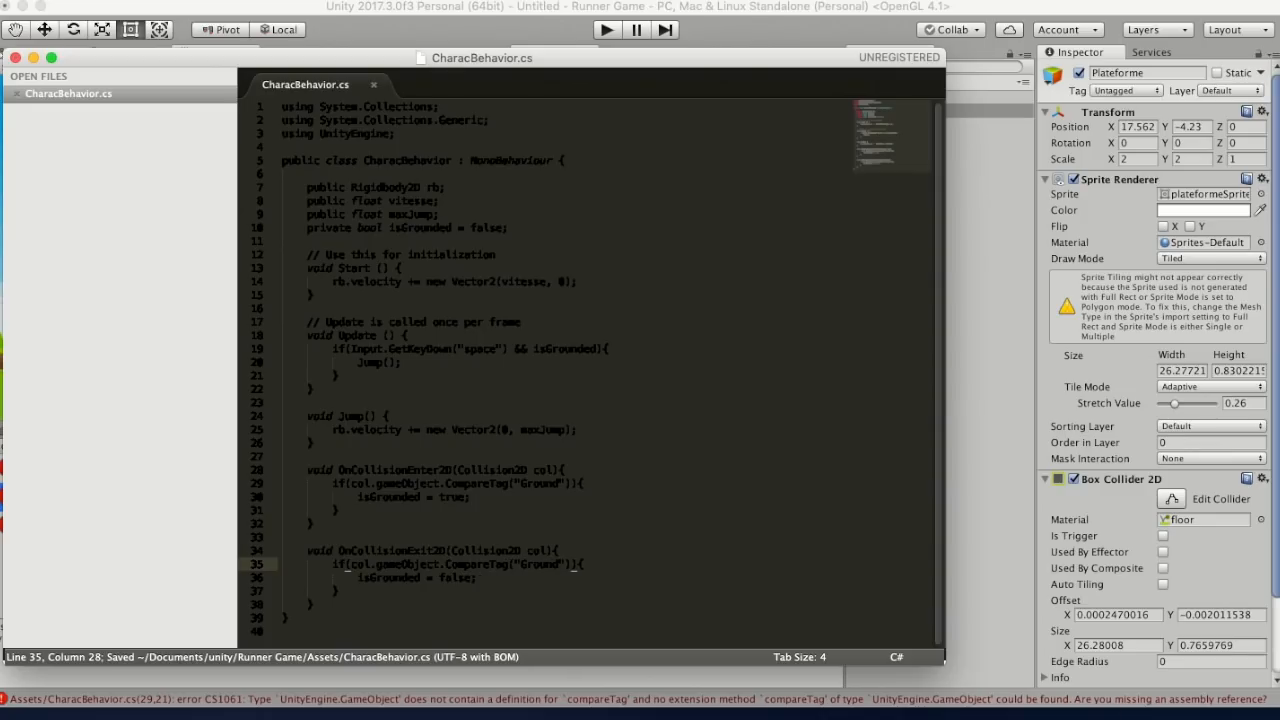
# - Switch to Unity and, starting from the Plateforme object's tag options, create a new tag named Ground
pyautogui.click(973, 286)
pyautogui.click(973, 286)
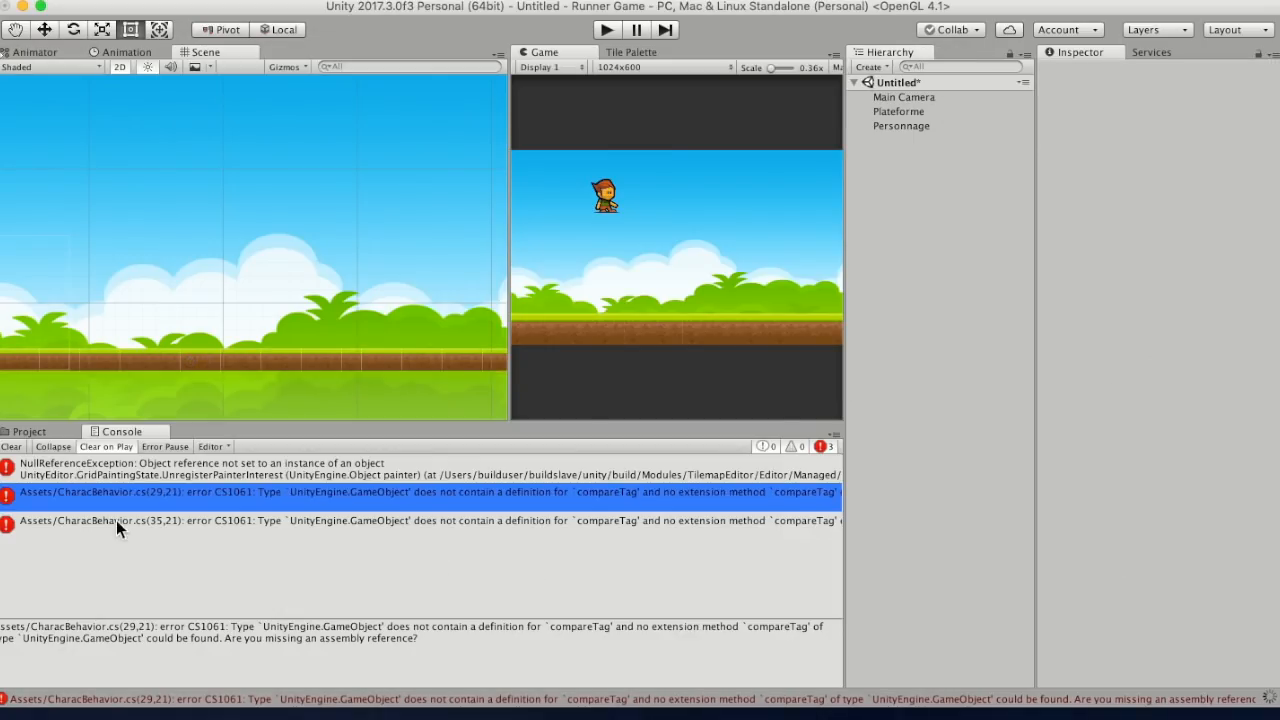
pyautogui.click(920, 112)
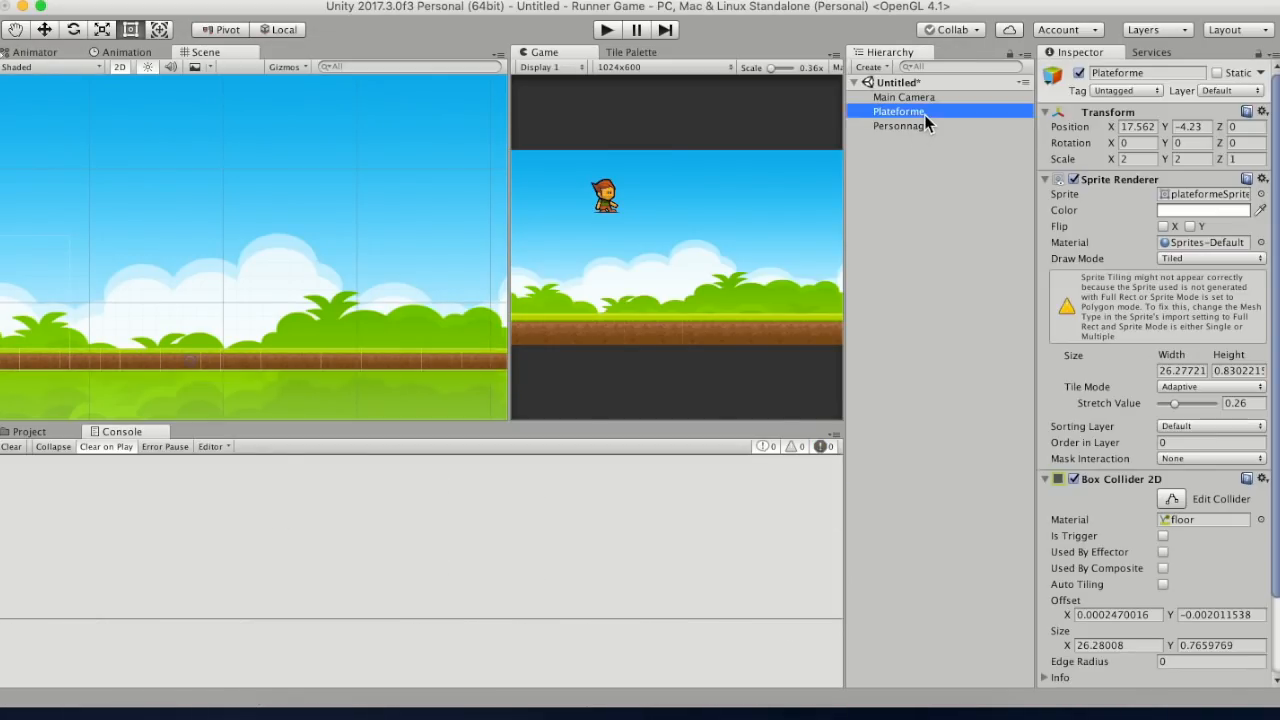
pyautogui.click(1146, 92)
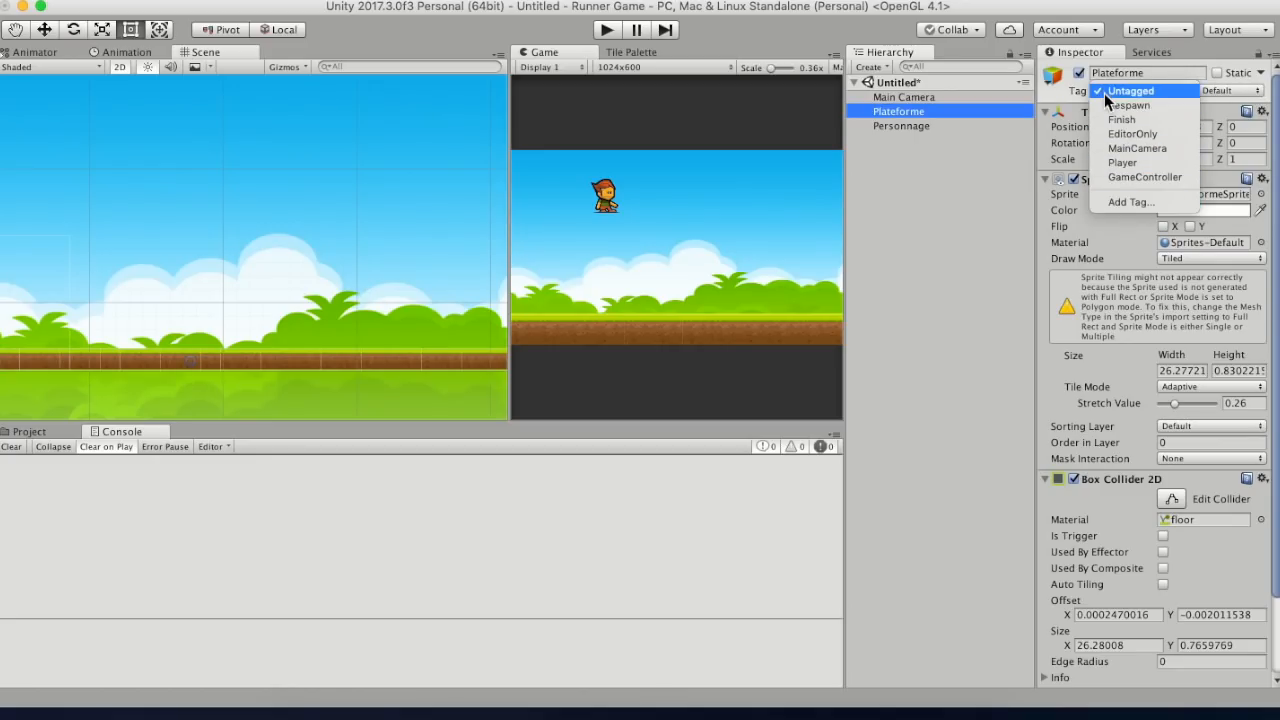
pyautogui.click(1100, 91)
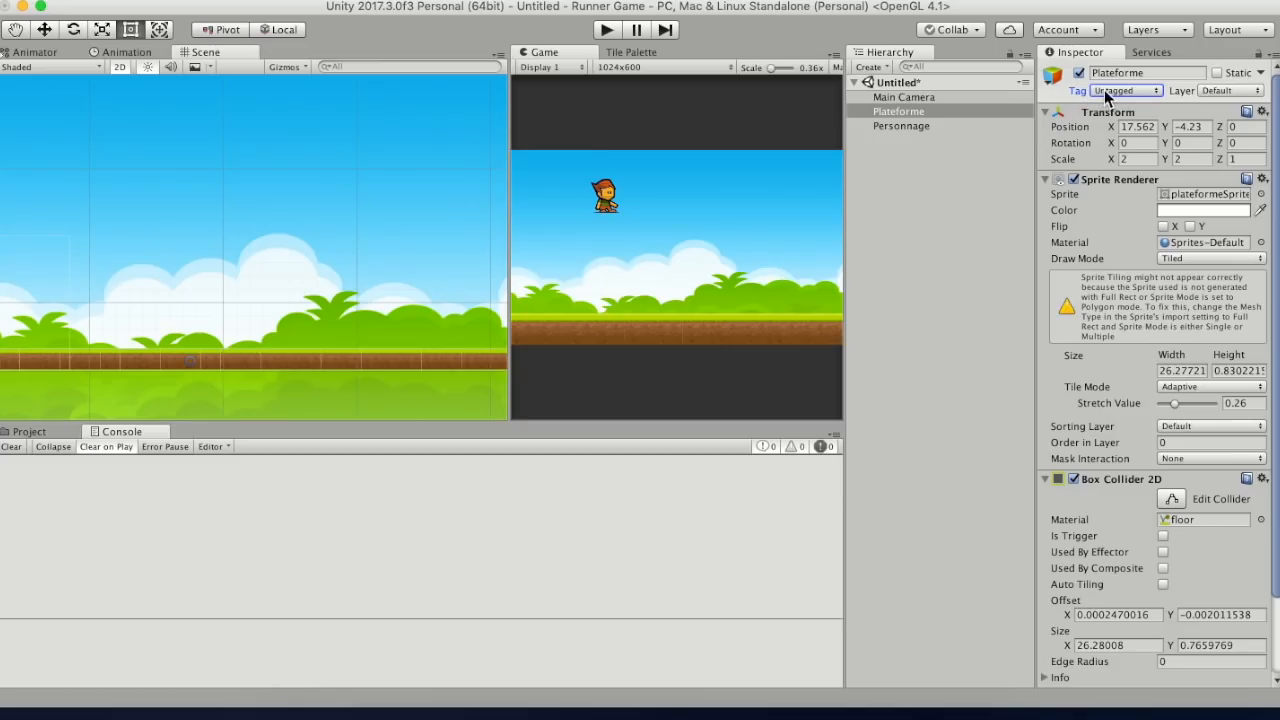
pyautogui.click(1102, 91)
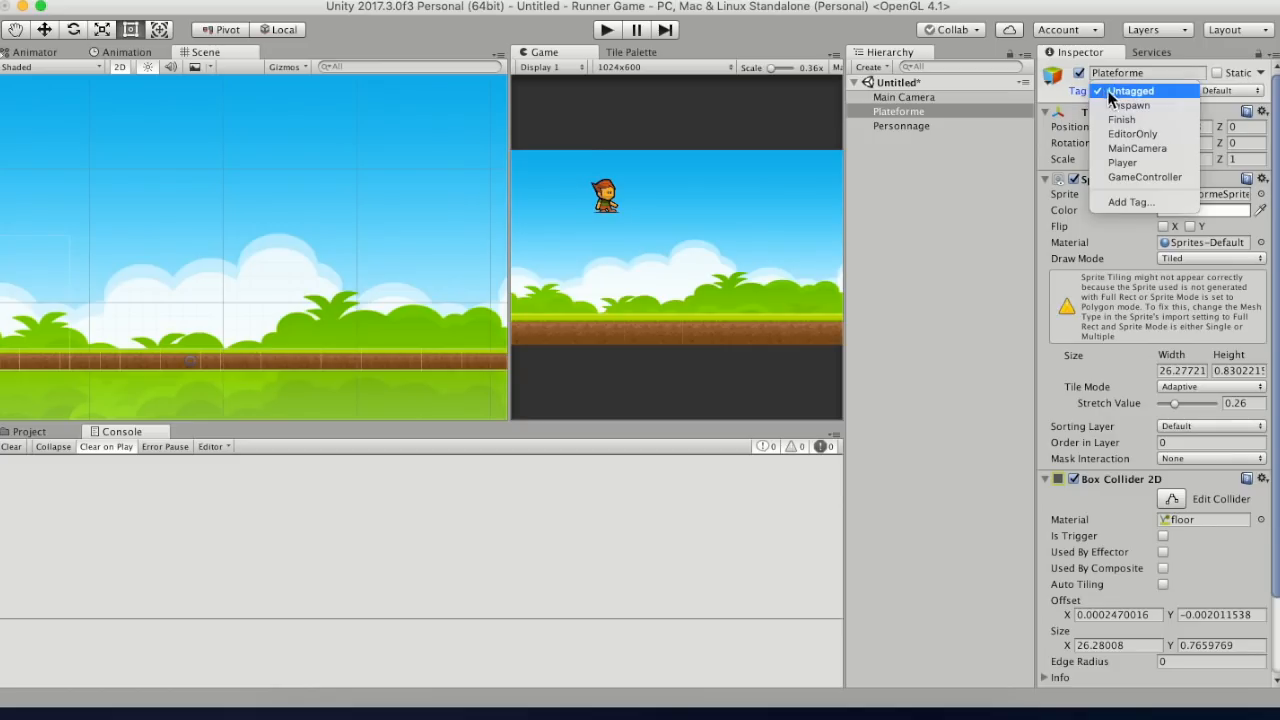
pyautogui.click(1140, 203)
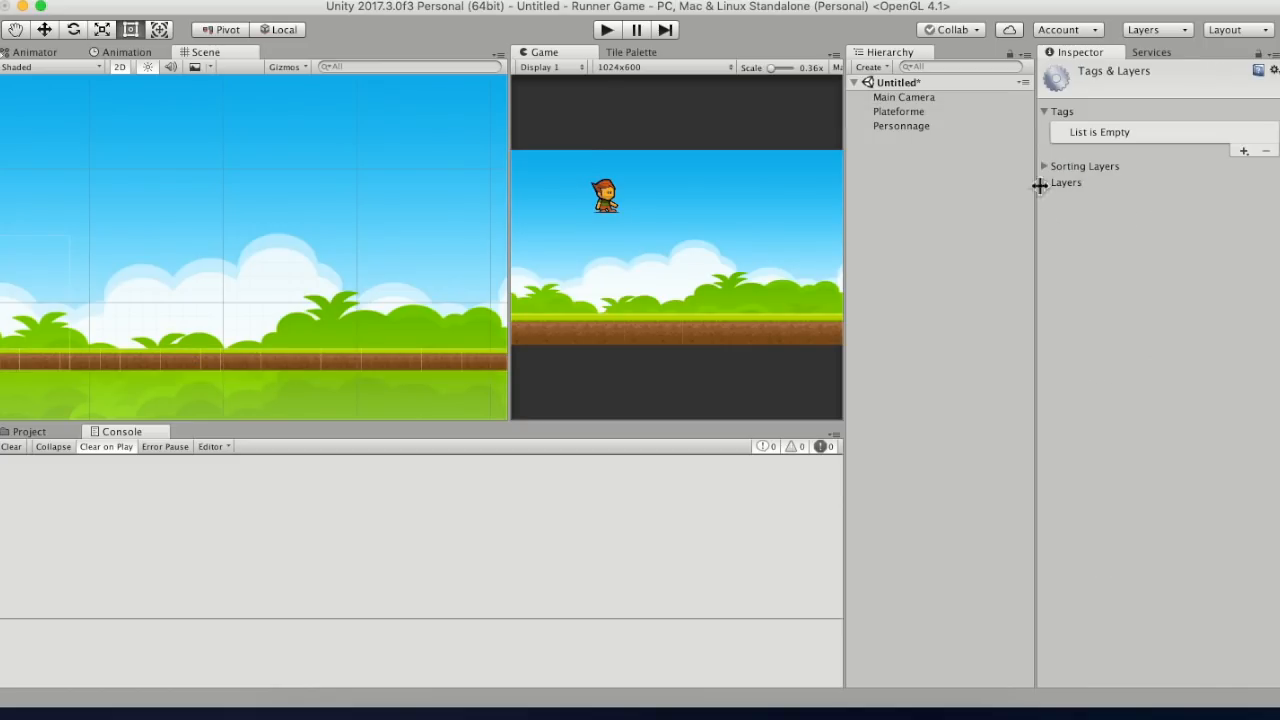
pyautogui.click(1243, 151)
pyautogui.write('Ground')
pyautogui.click(1192, 168)
# - Assign the Ground tag to the Plateforme object
pyautogui.click(934, 110)
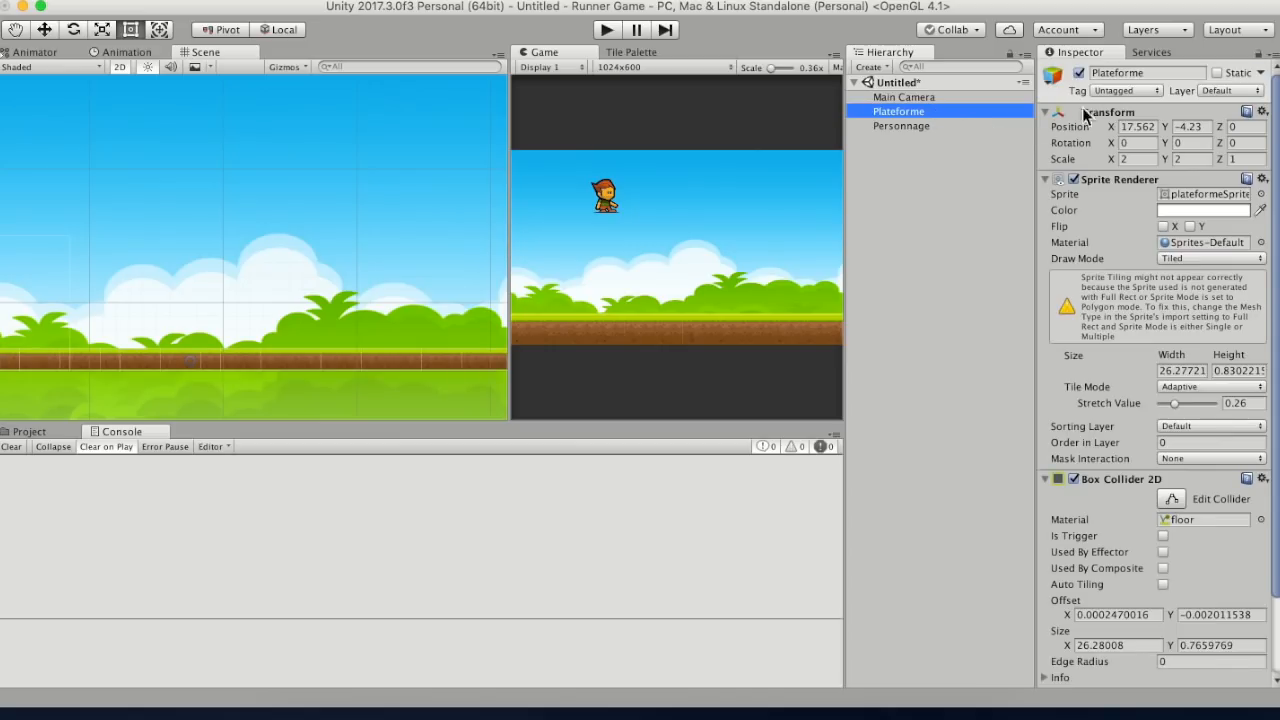
pyautogui.click(1136, 92)
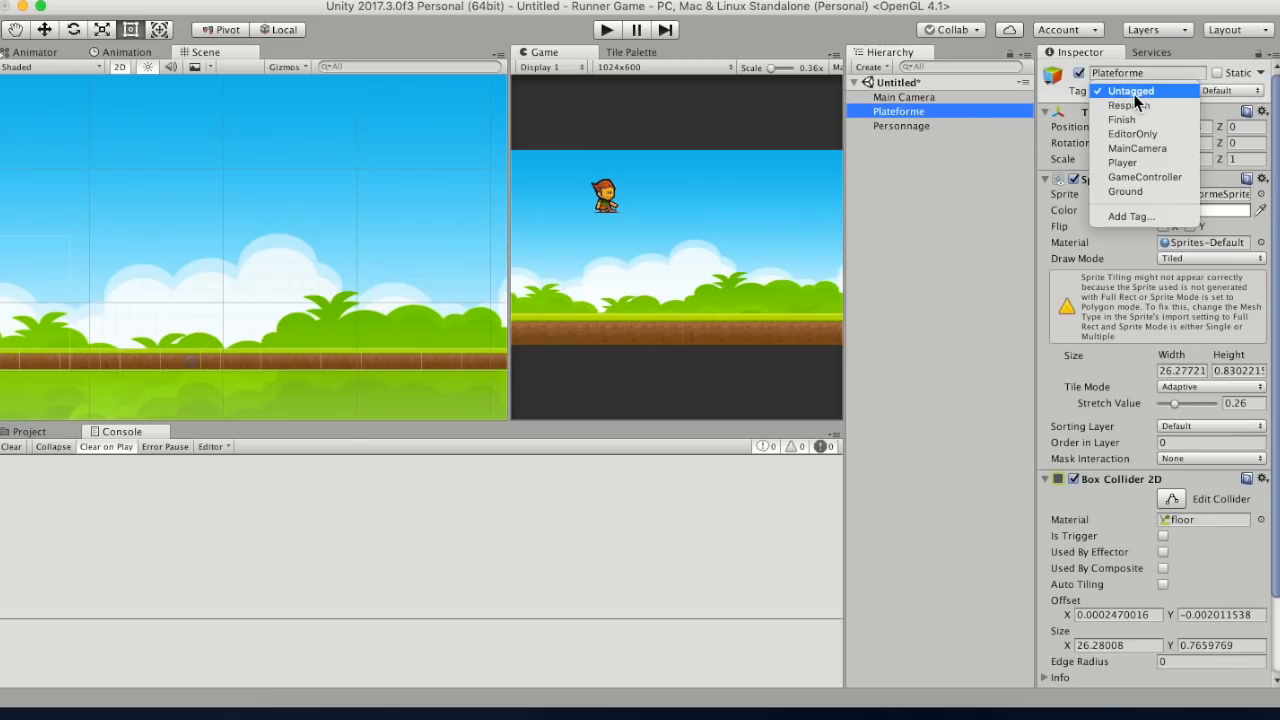
pyautogui.click(1137, 191)
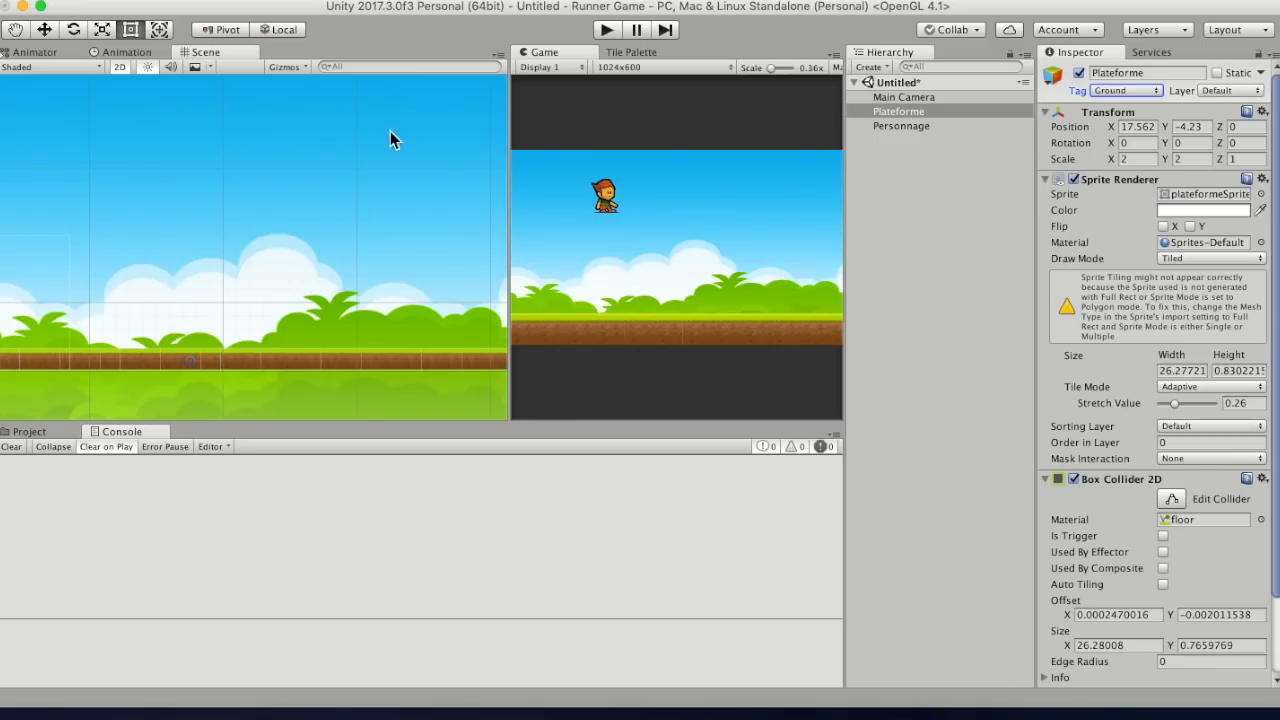
# - Run the game to test the grounded jump behaviour, and stop play mode
pyautogui.click(606, 29)
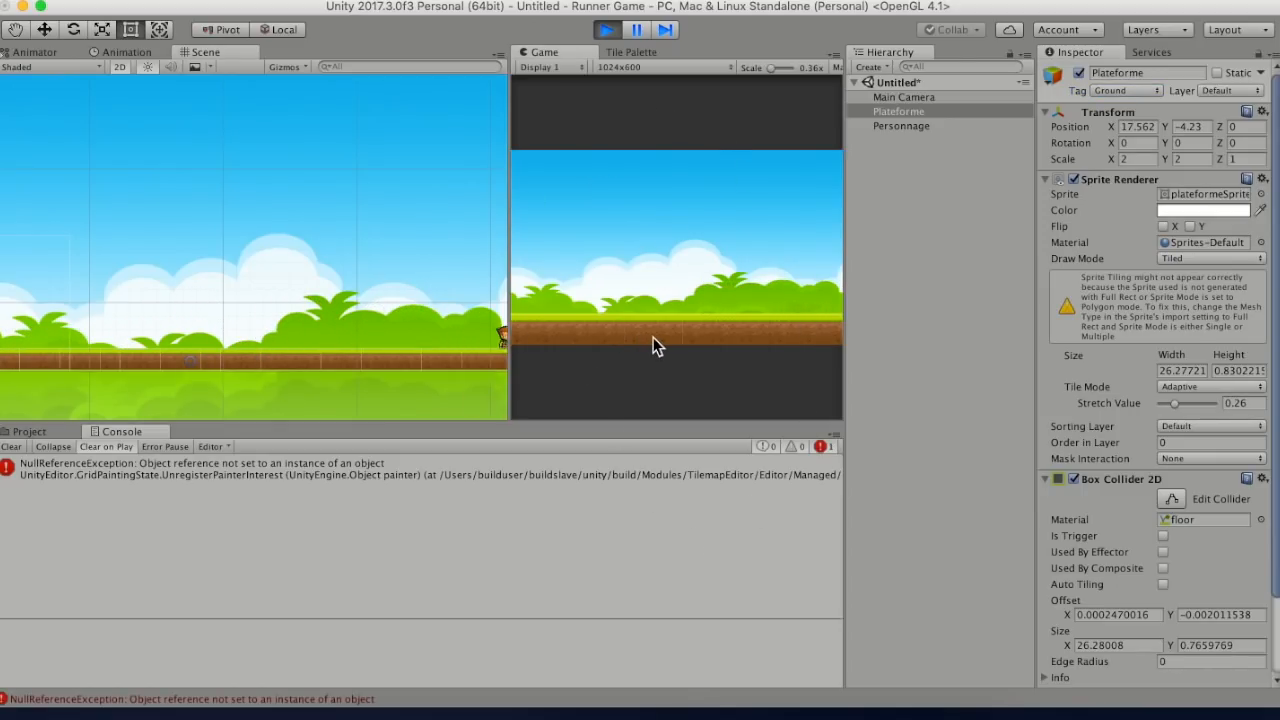
pyautogui.click(612, 30)
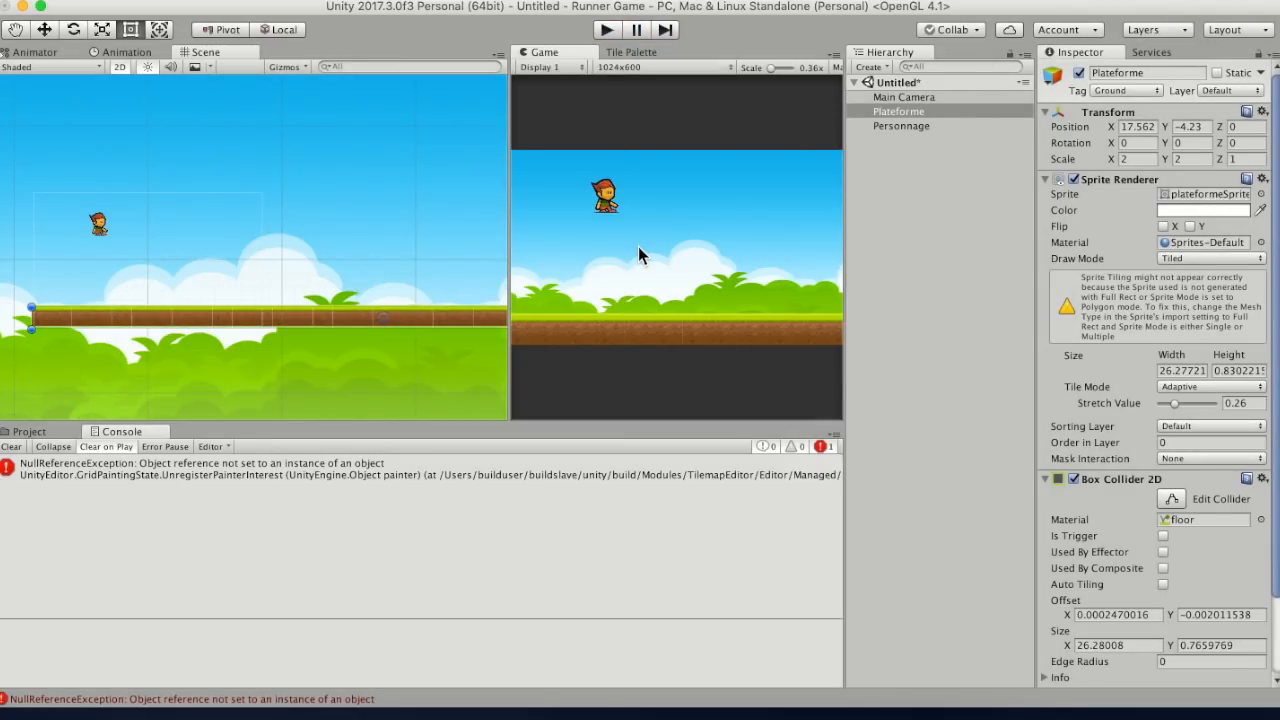
# - Add a new C# script named CameraMovement to the Main Camera and open it for editing
pyautogui.moveTo(340, 237)
pyautogui.mouseDown(button='middle')
pyautogui.moveTo(234, 224)
pyautogui.moveTo(363, 283)
pyautogui.moveTo(317, 157)
pyautogui.moveTo(289, 200)
pyautogui.moveTo(324, 240)
pyautogui.mouseUp(button='middle')
pyautogui.click(911, 98)
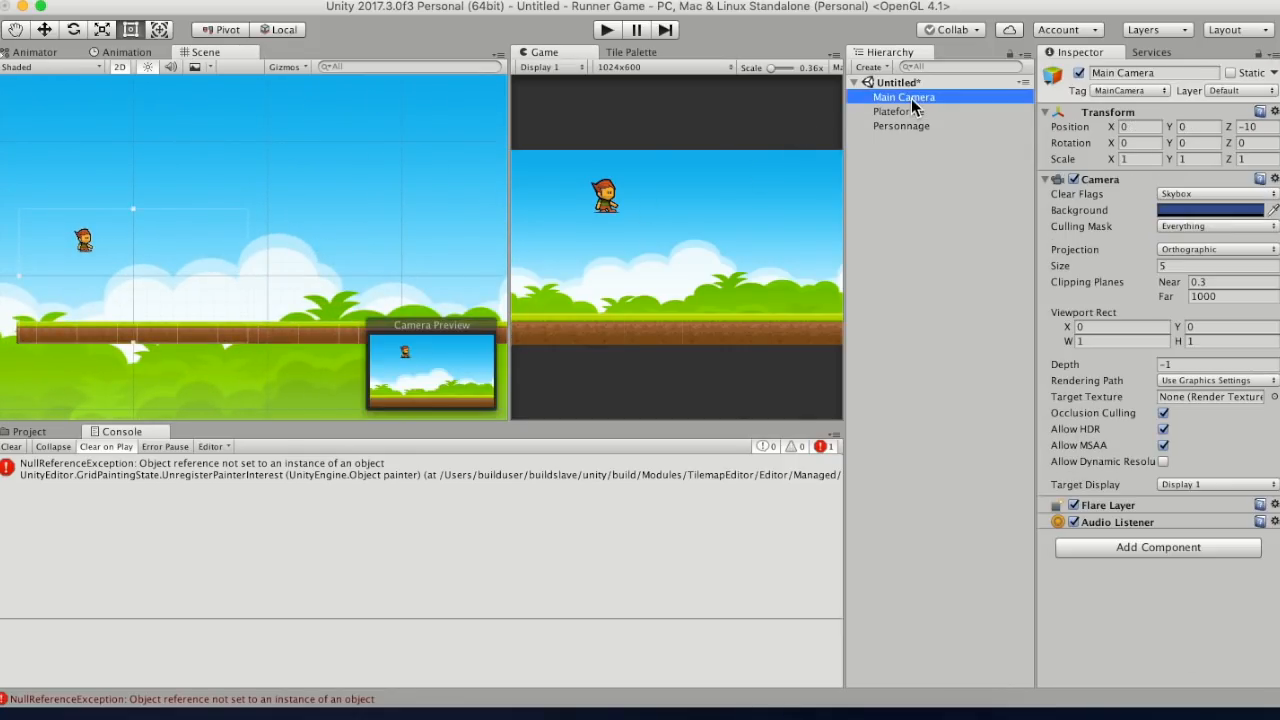
pyautogui.click(1168, 549)
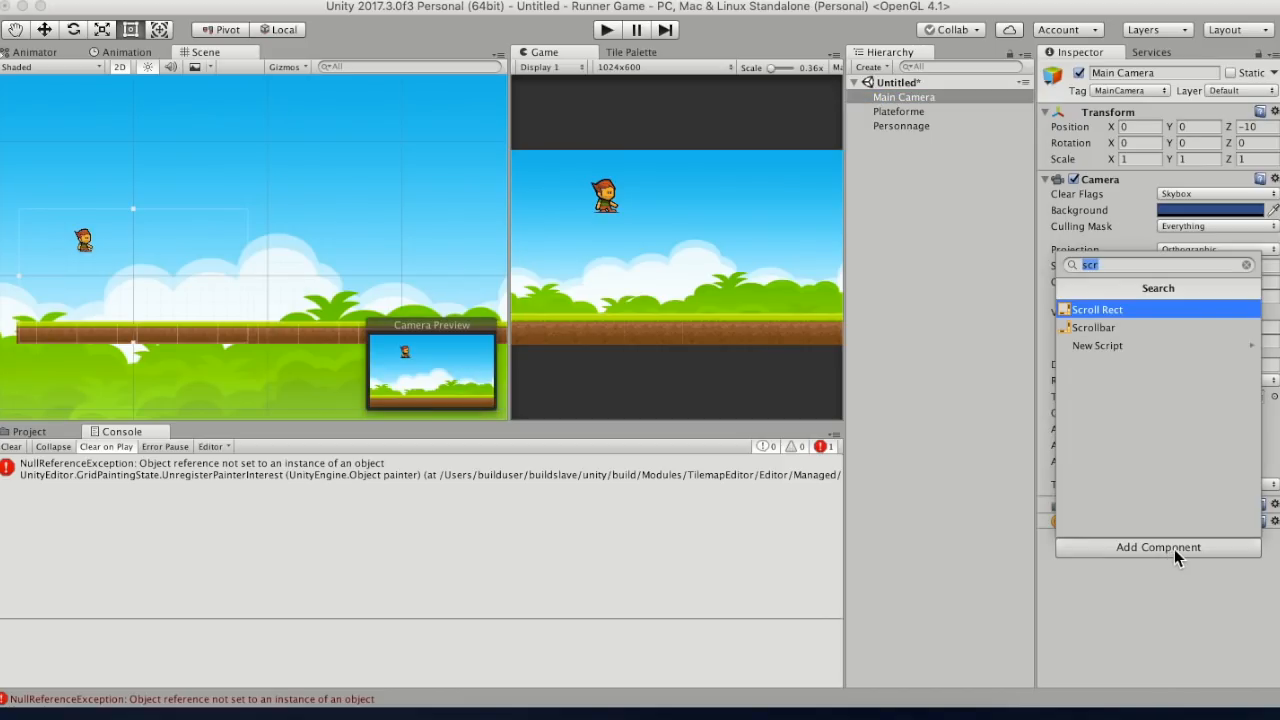
pyautogui.click(1176, 345)
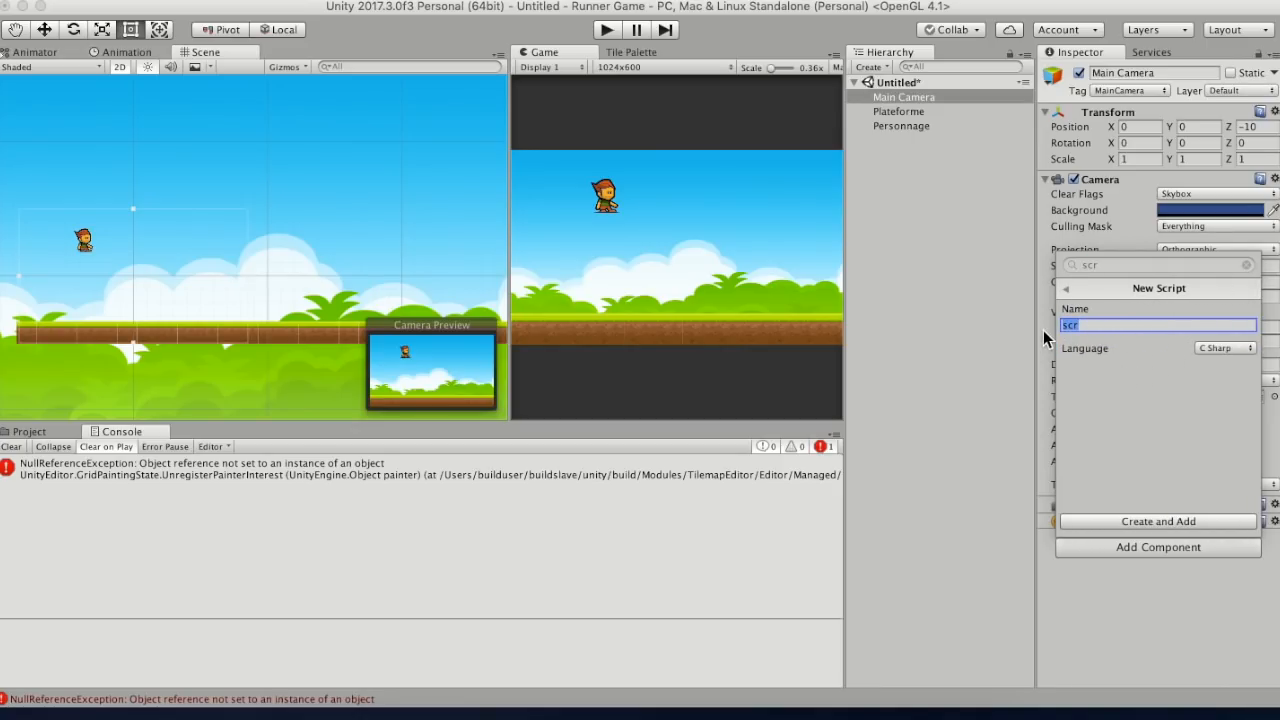
pyautogui.write('Camera')
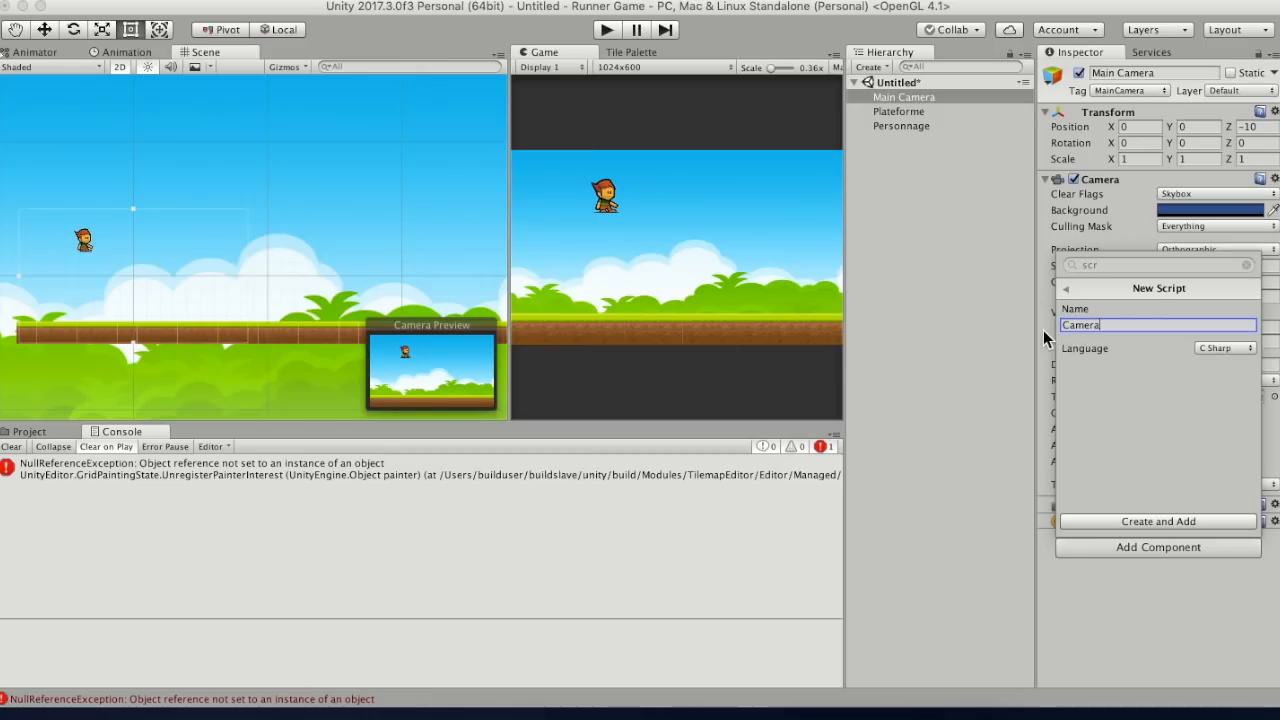
pyautogui.write('Movement')
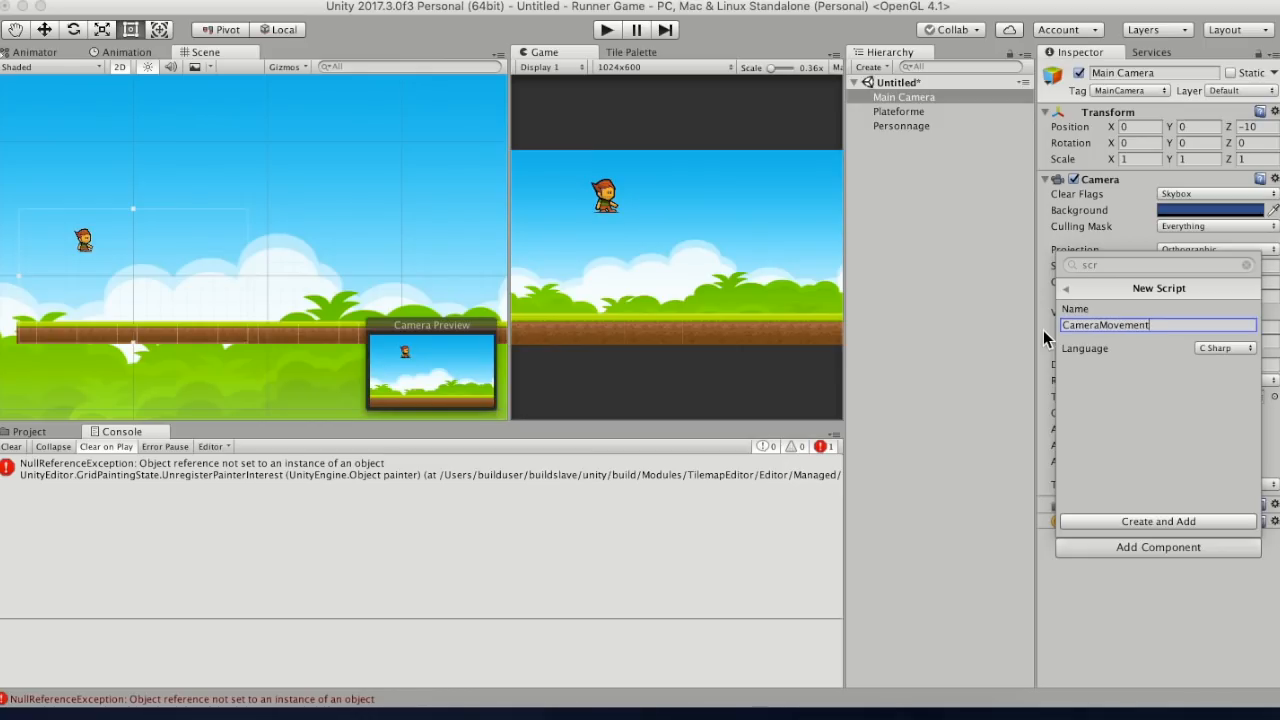
pyautogui.click(1136, 521)
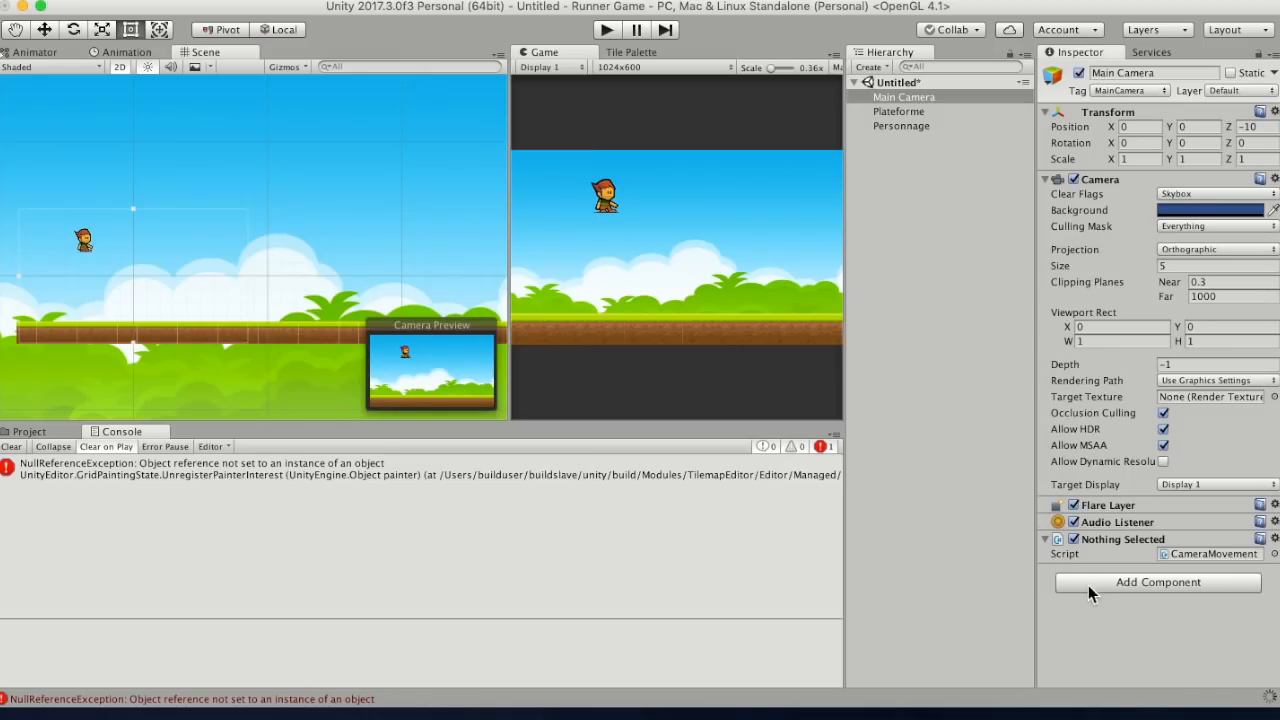
pyautogui.click(1274, 540)
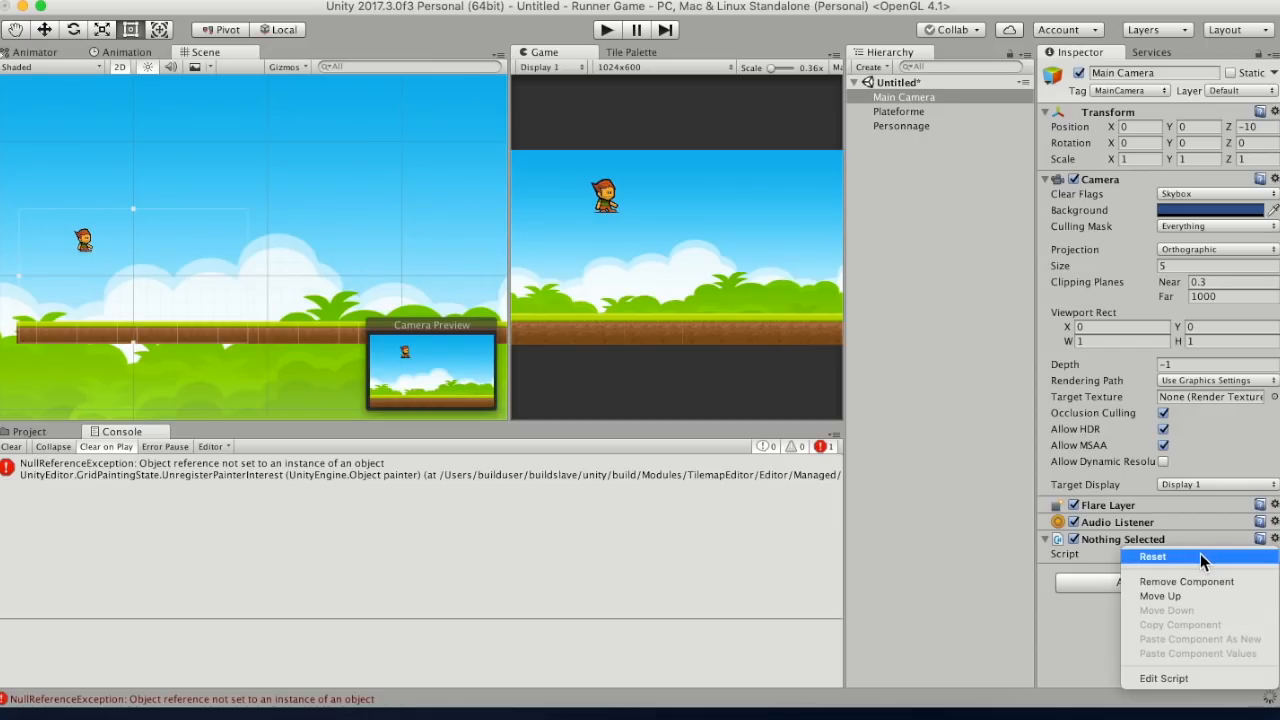
pyautogui.click(1190, 677)
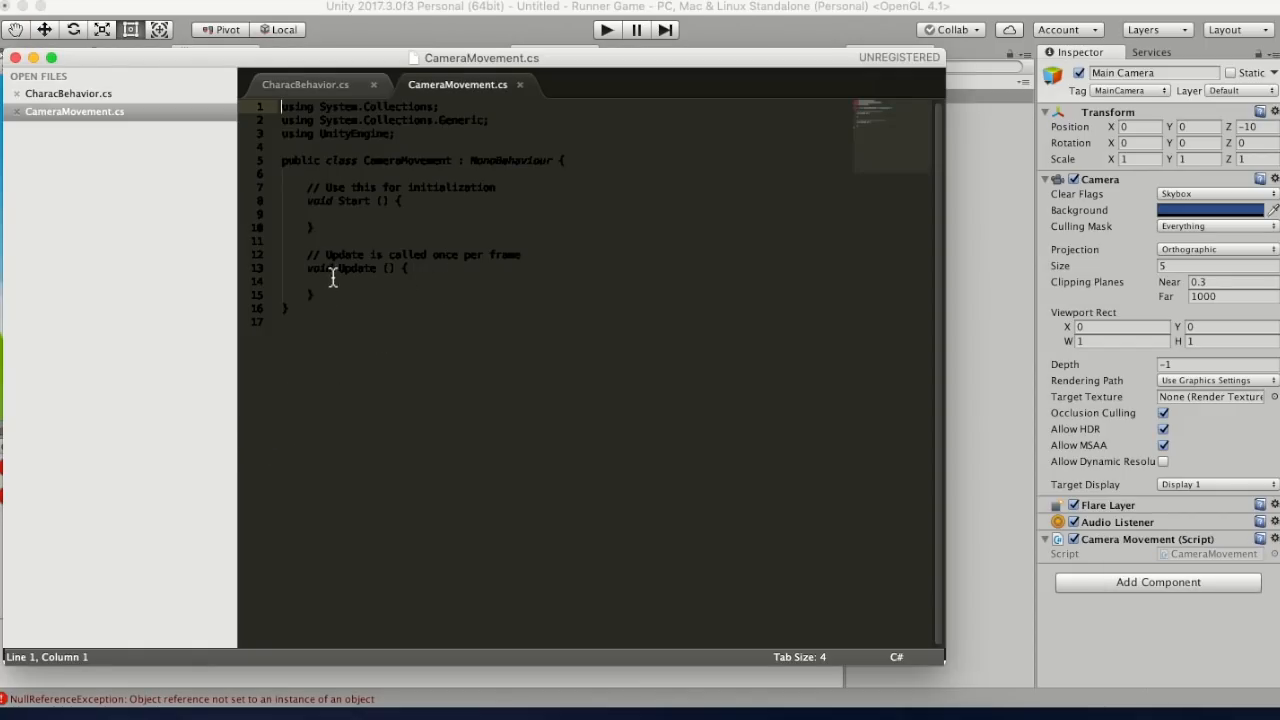
# - Declare a public GameObject variable named character at the start of the CameraMovement class
pyautogui.click(398, 215)
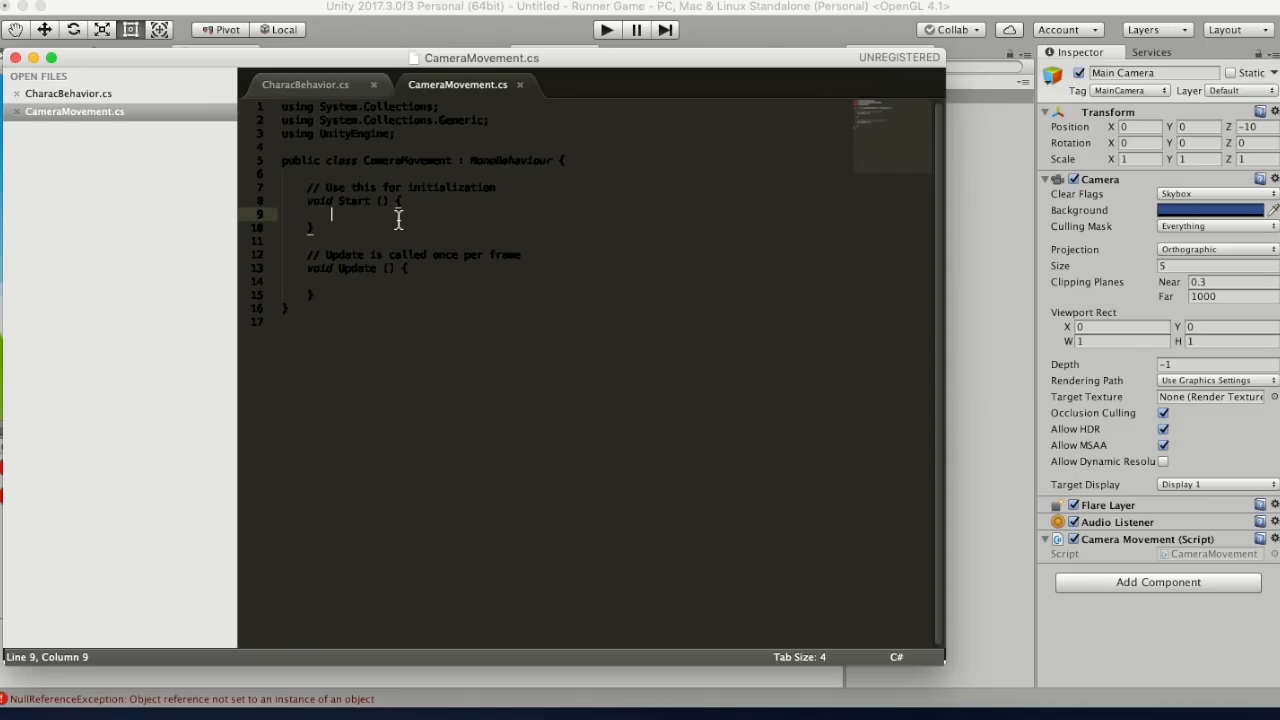
pyautogui.click(305, 86)
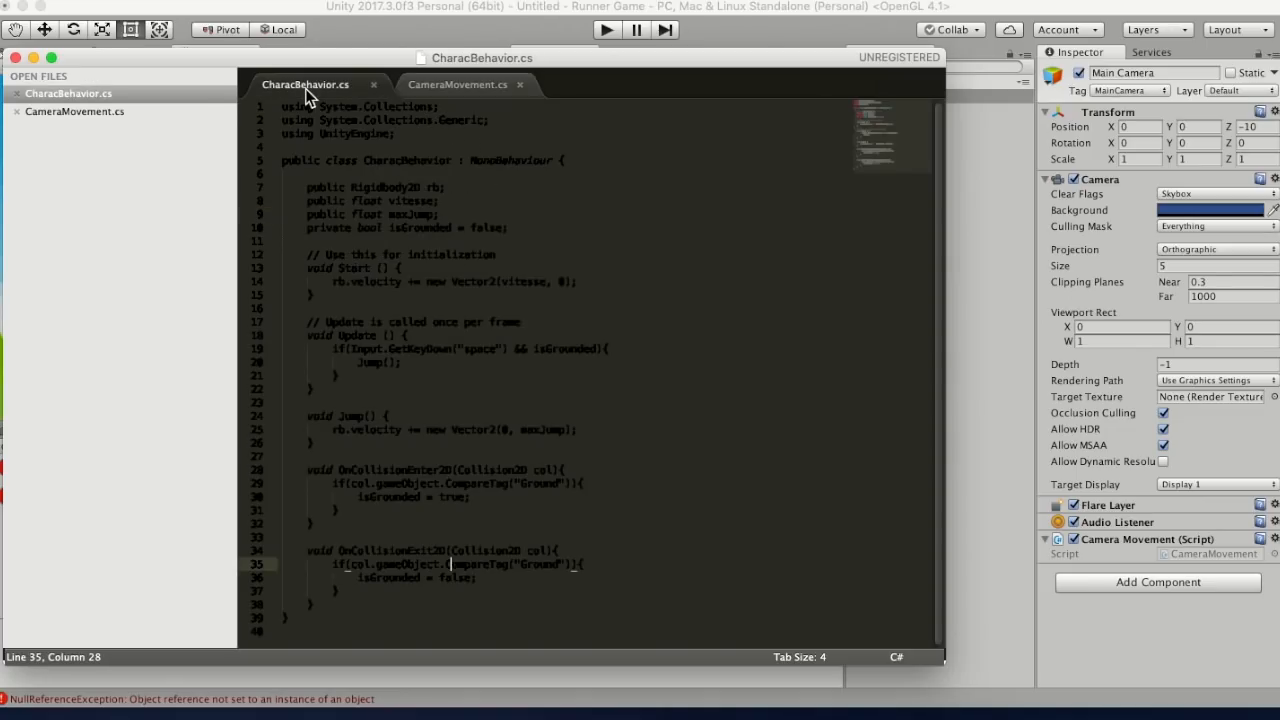
pyautogui.click(477, 84)
pyautogui.click(619, 162)
pyautogui.click(596, 177)
pyautogui.press('Return')
pyautogui.press('Tab')
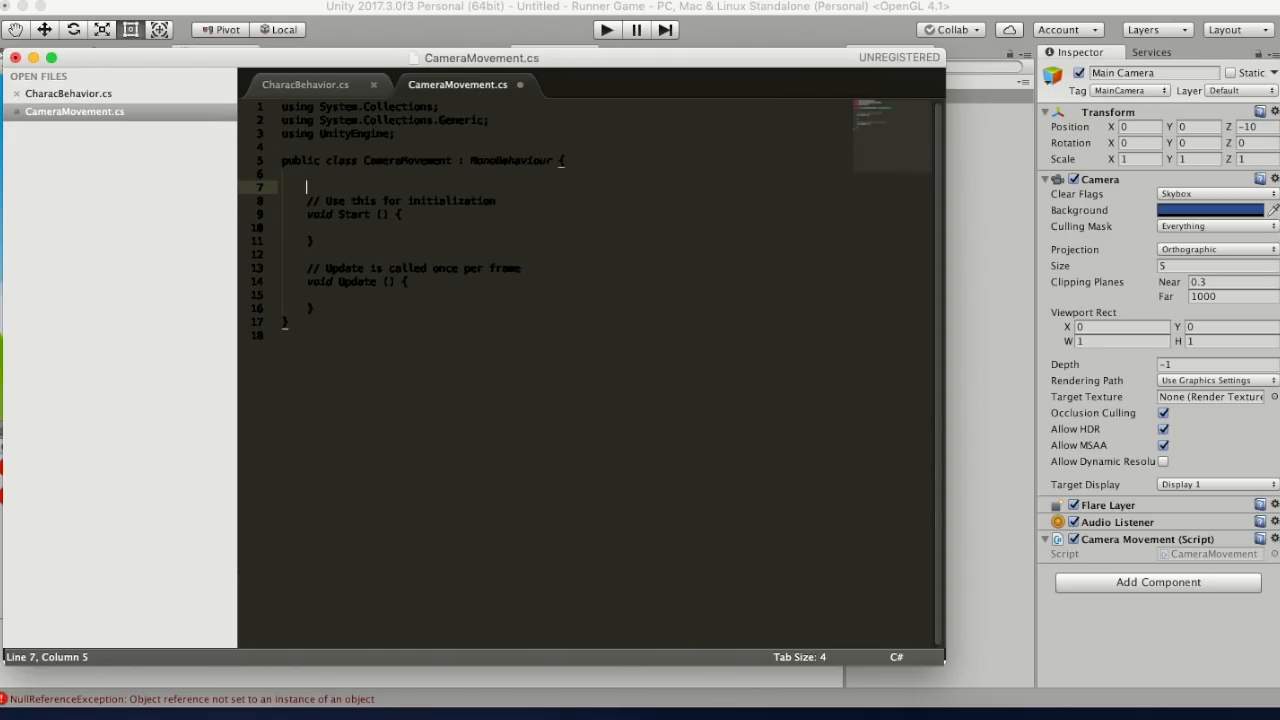
pyautogui.write('pu')
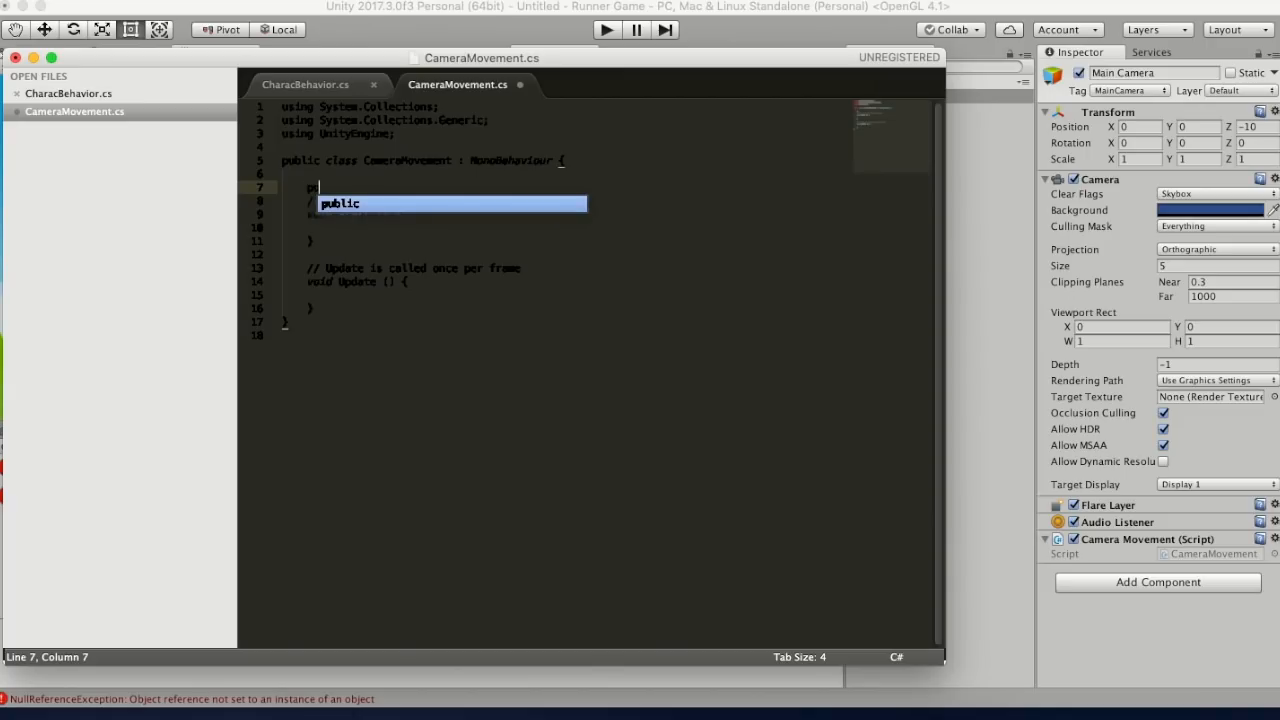
pyautogui.write('blic ')
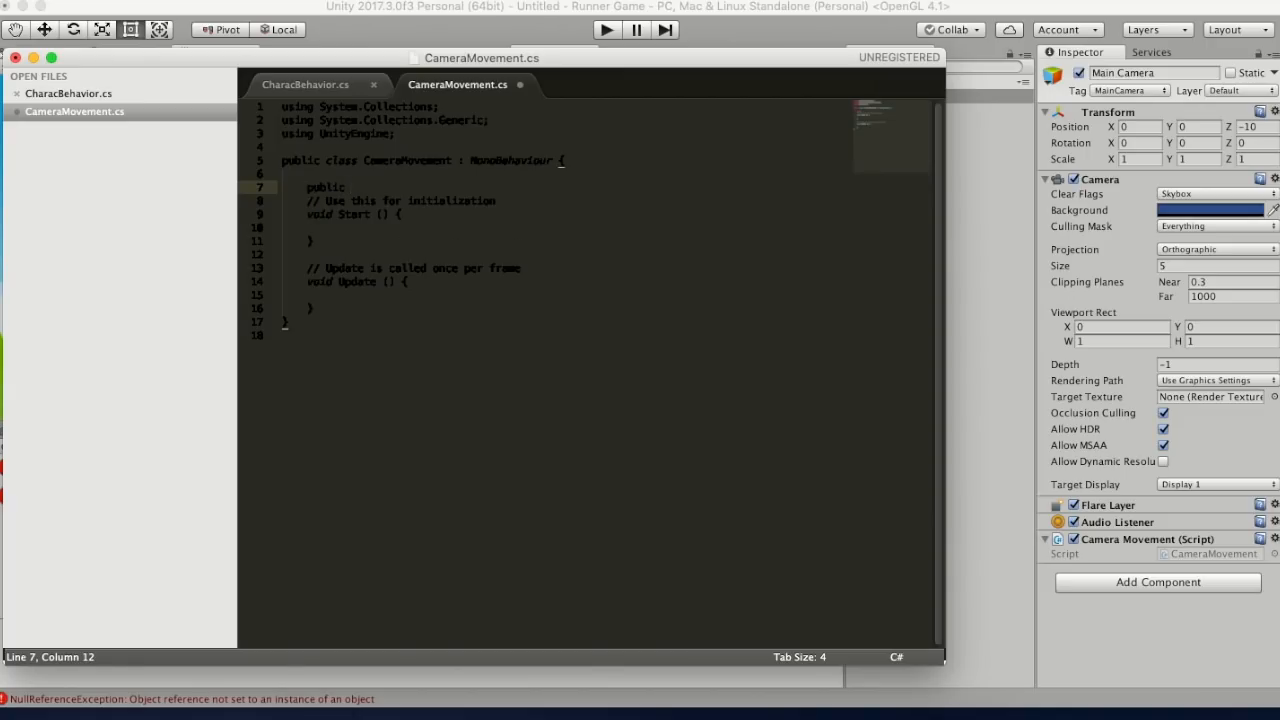
pyautogui.write('game')
pyautogui.write('GameOb')
pyautogui.write('ject ')
pyautogui.write('cha')
pyautogui.write('racter;')
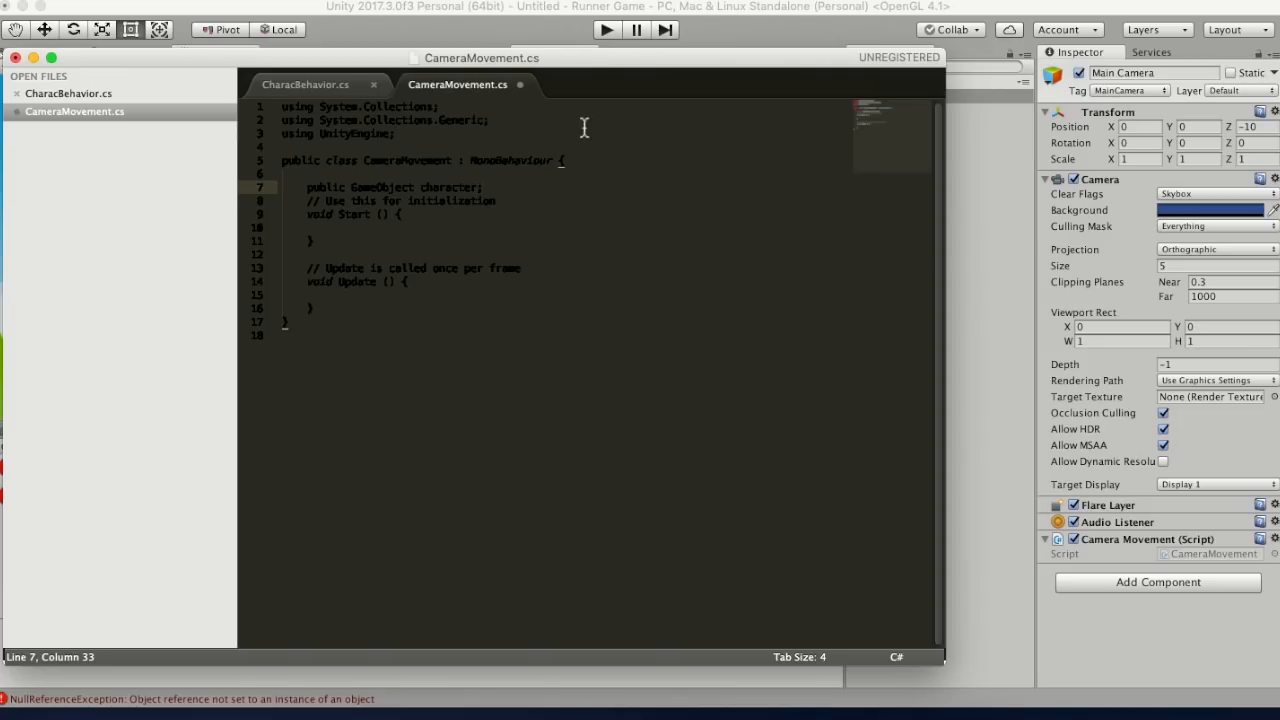
# - In Update, assign transform.position a new Vector3 with y 0 and z -10, leaving the x argument empty
pyautogui.click(416, 241)
pyautogui.click(421, 228)
pyautogui.click(377, 299)
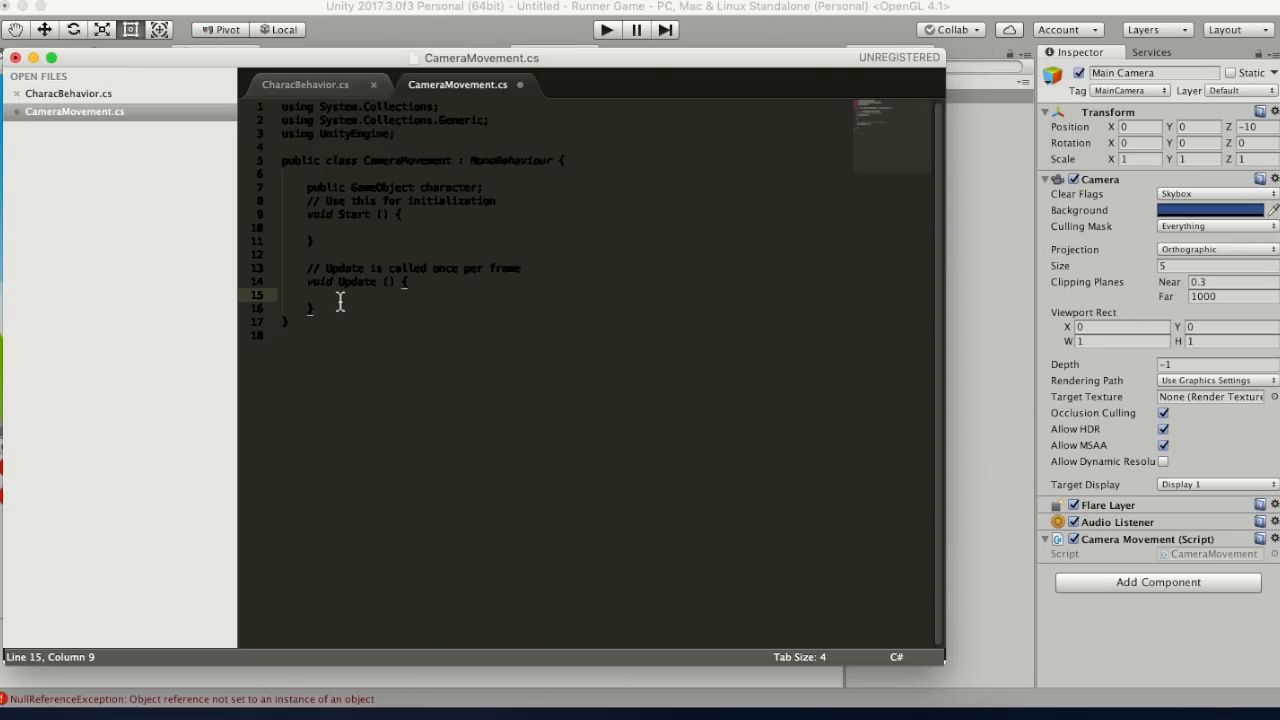
pyautogui.write('t')
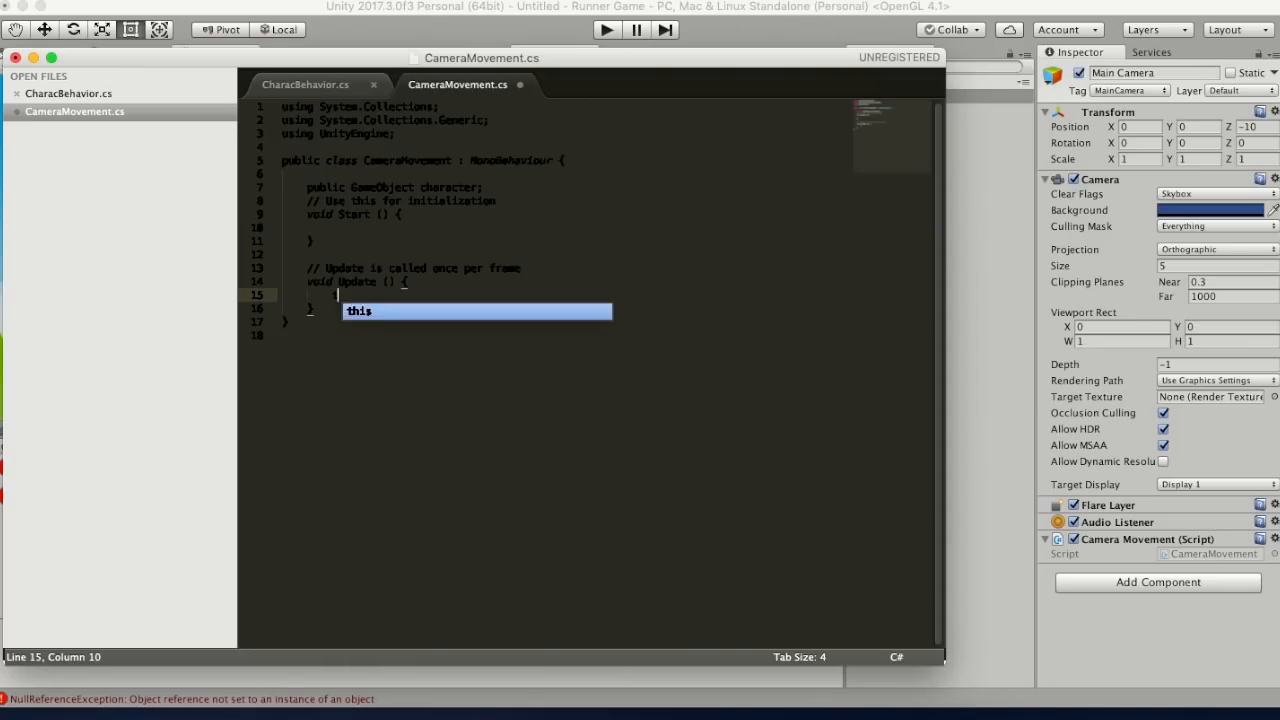
pyautogui.write('ransform')
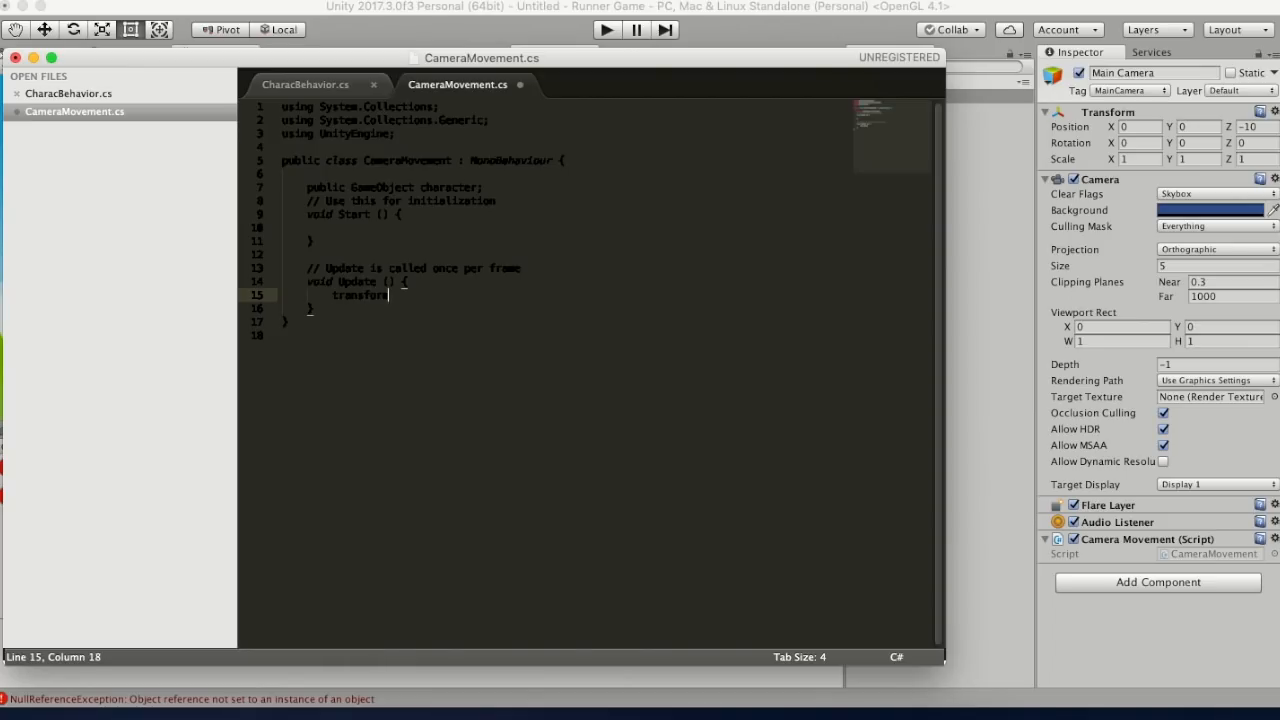
pyautogui.write('.position = ')
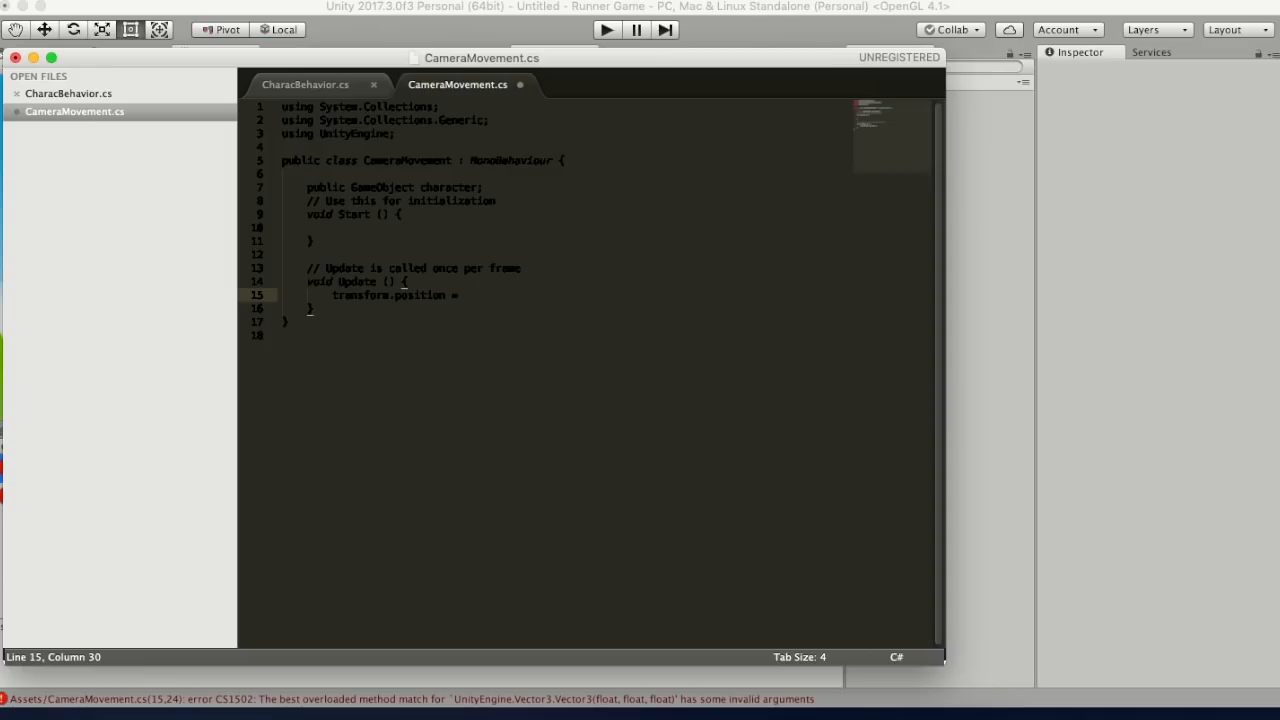
pyautogui.write('c')
pyautogui.write('ew Vector')
pyautogui.write('3')
pyautogui.write('(')
pyautogui.write('0,')
pyautogui.write('0,-1')
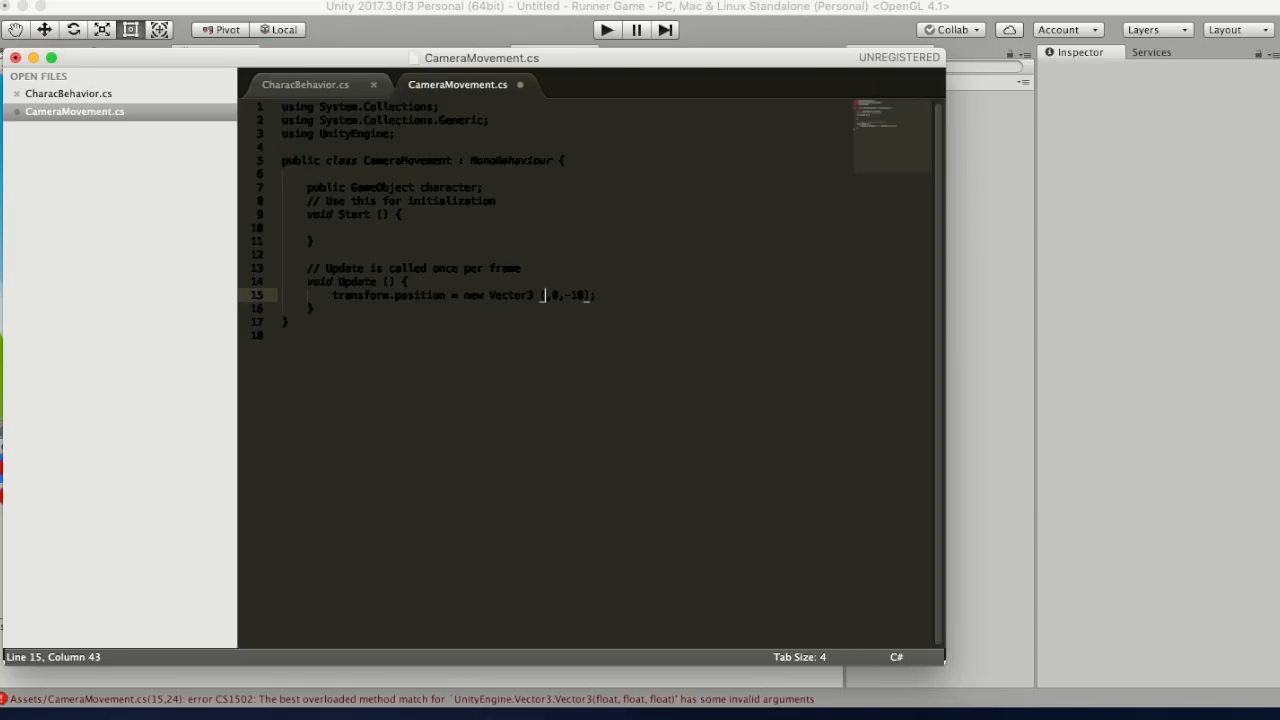
# - Fill in the Vector3's x argument with character.transform.position.x and save the CameraMovement script
pyautogui.doubleClick(460, 188)
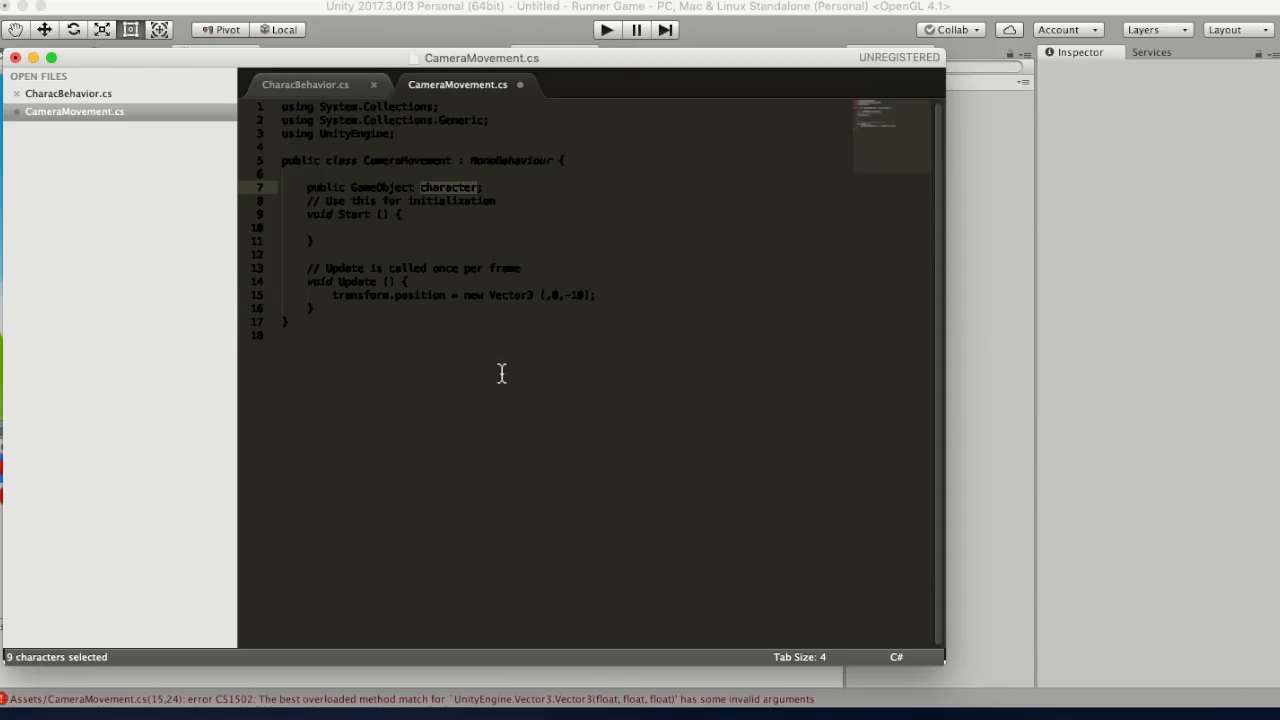
pyautogui.press('super+c')
pyautogui.click(545, 297)
pyautogui.press('super+v')
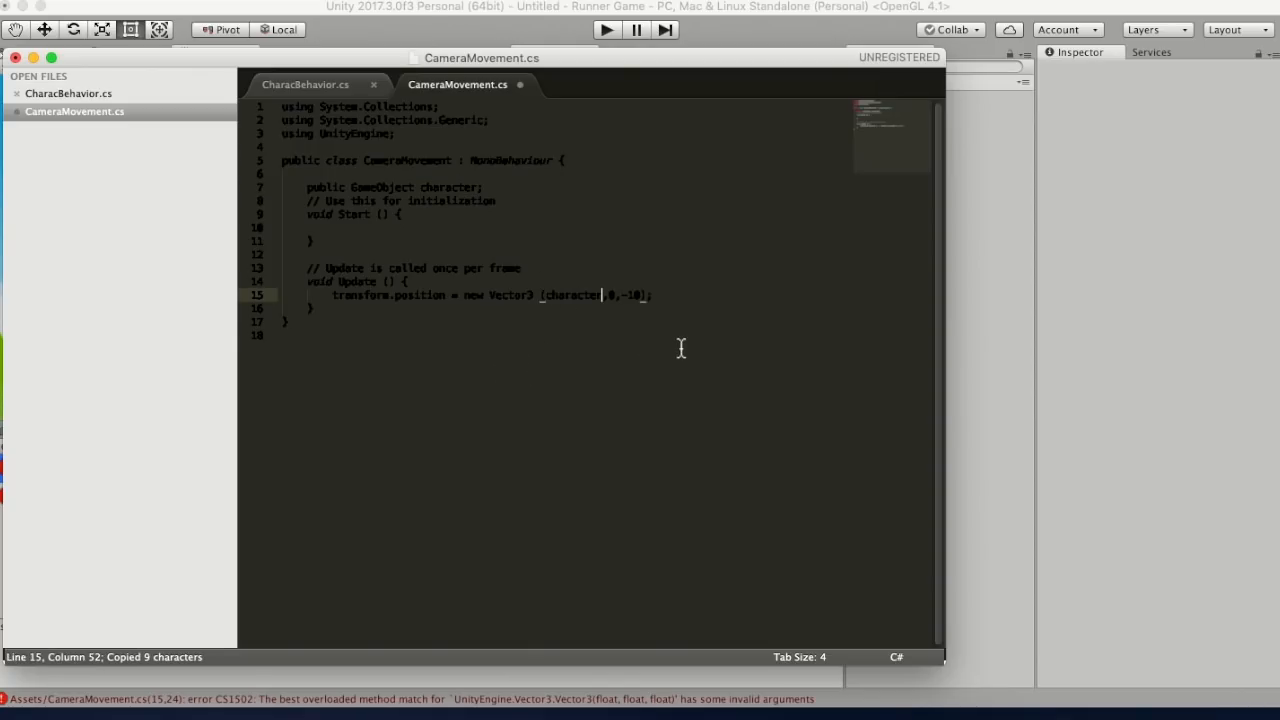
pyautogui.write('.transform.position')
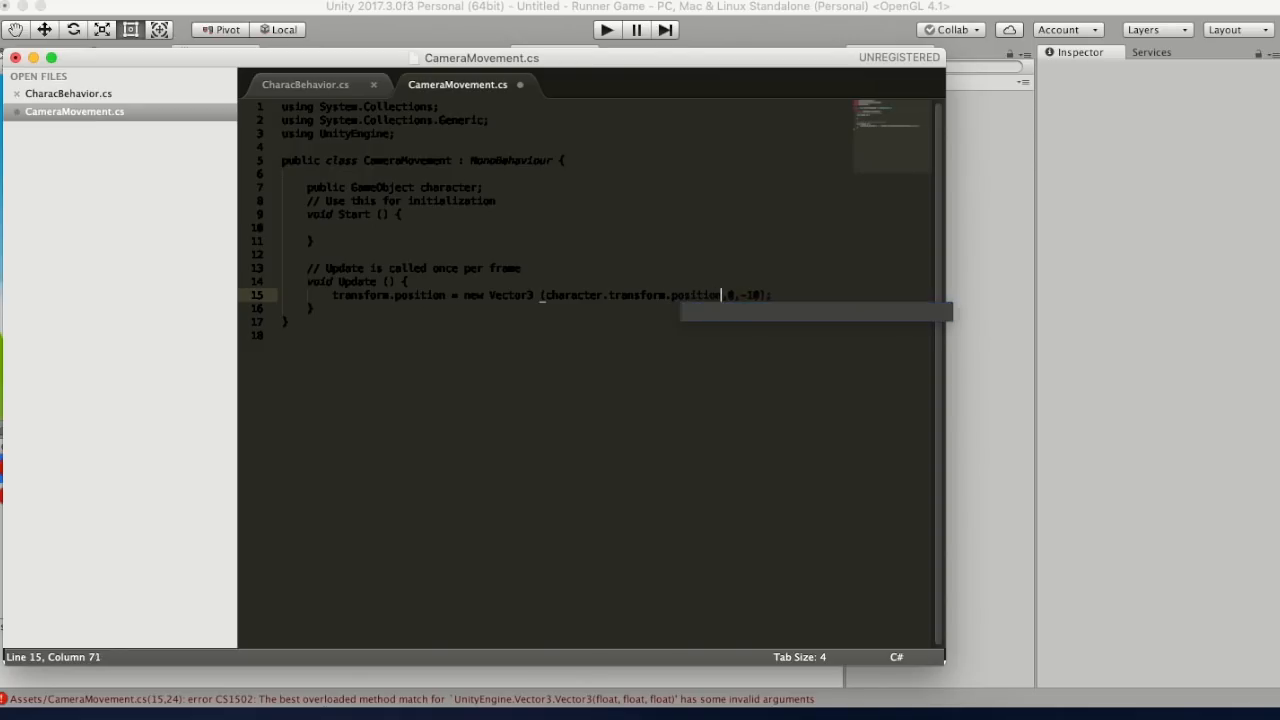
pyautogui.write('.x')
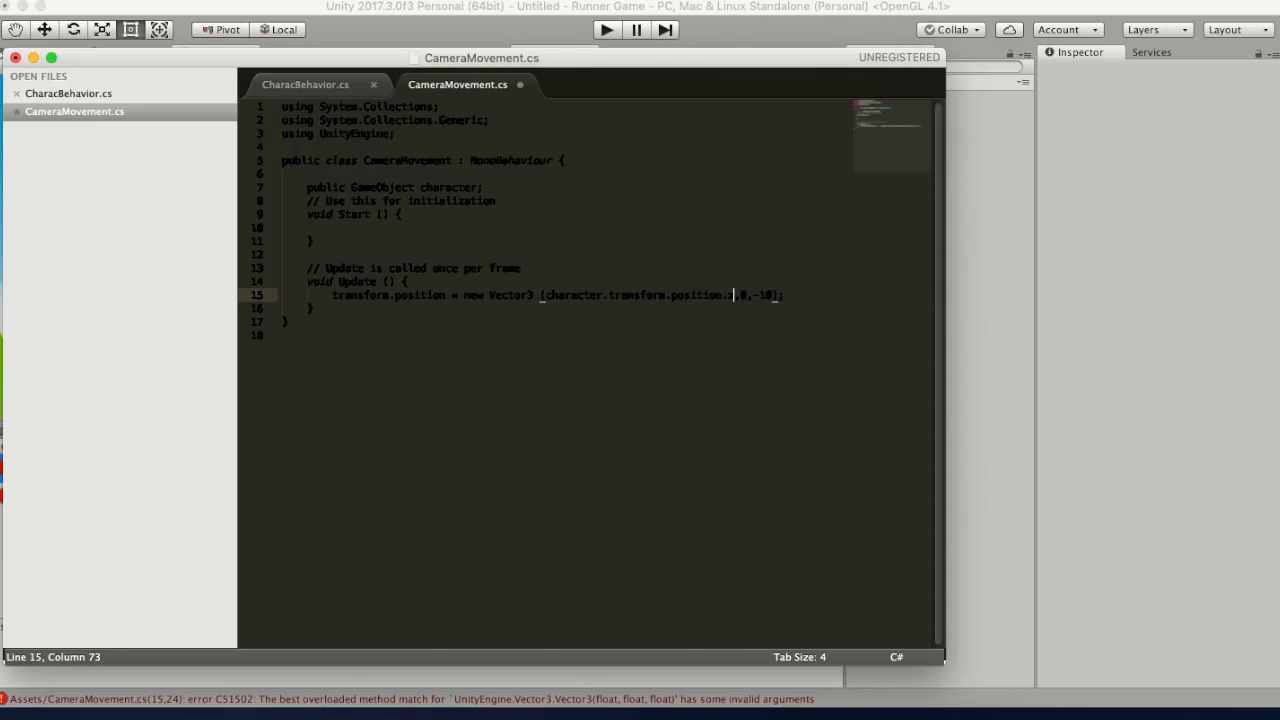
pyautogui.press('super+s')
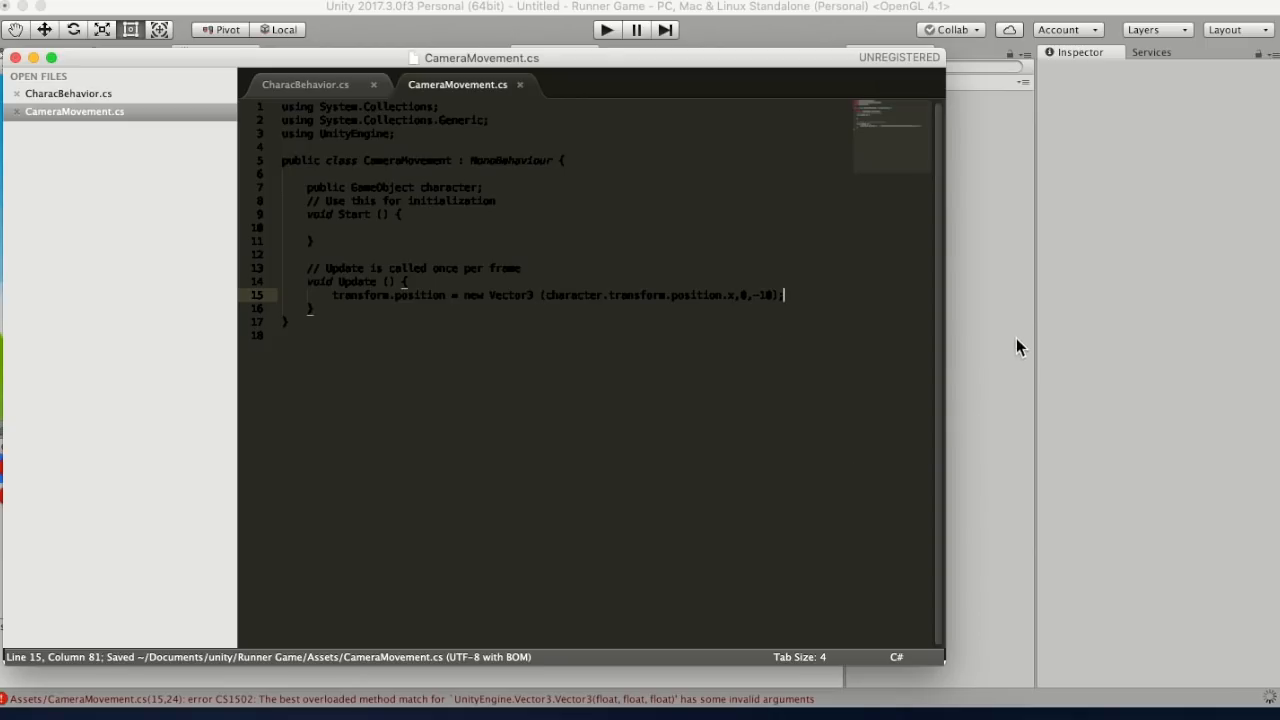
# - Switch to Unity, select the Main Camera and clear the console messages
pyautogui.click(1021, 312)
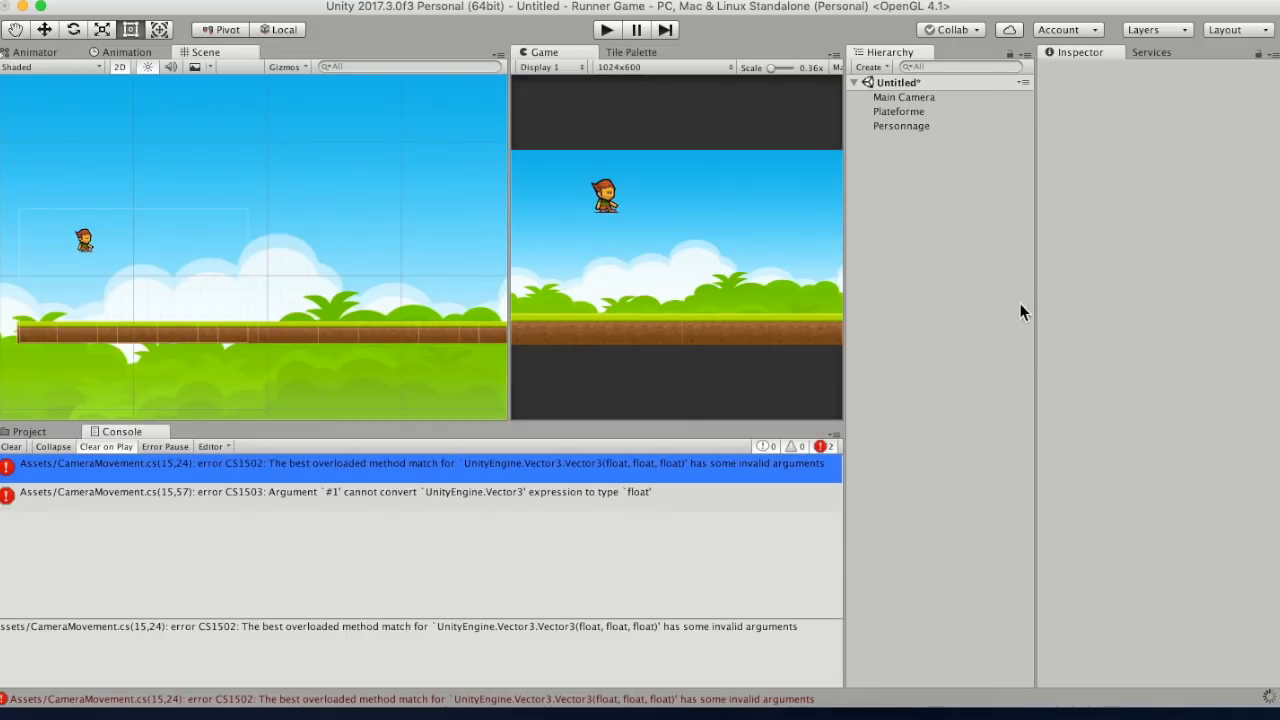
pyautogui.click(922, 95)
pyautogui.click(922, 97)
pyautogui.click(11, 447)
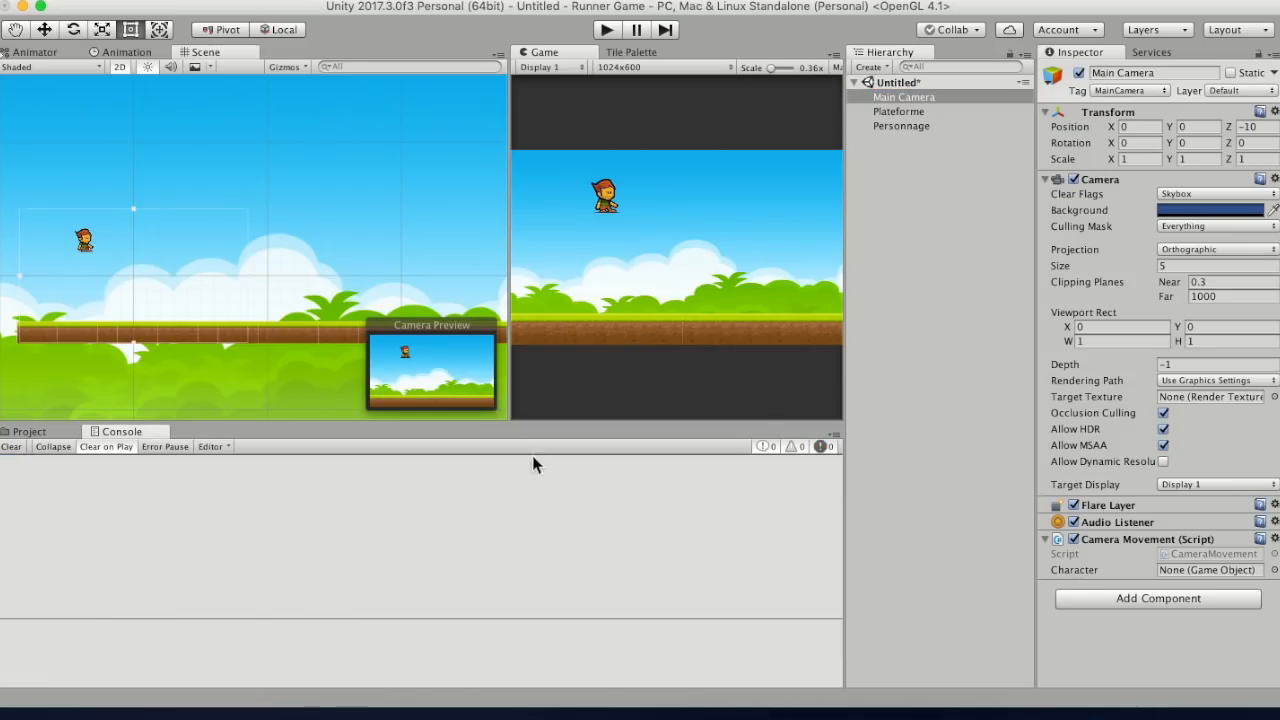
# - Assign the Personnage object to the Character reference of the Main Camera's Camera Movement script
pyautogui.click(1240, 571)
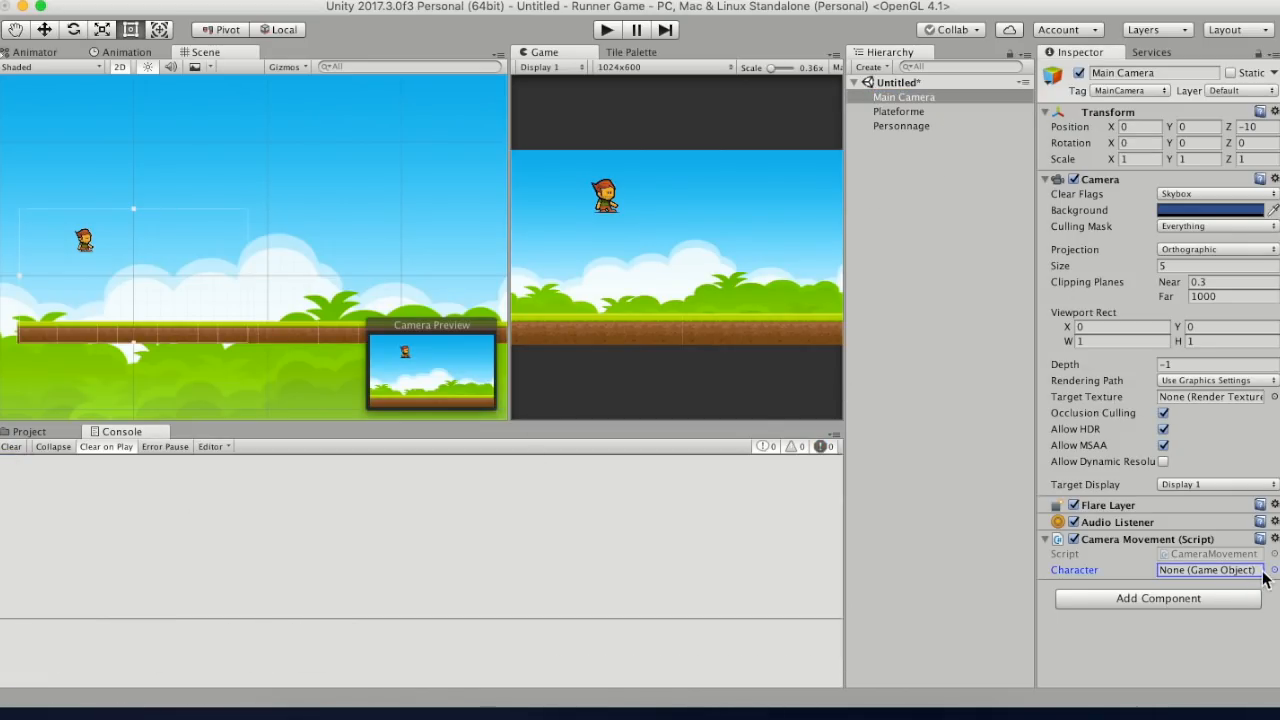
pyautogui.click(1274, 570)
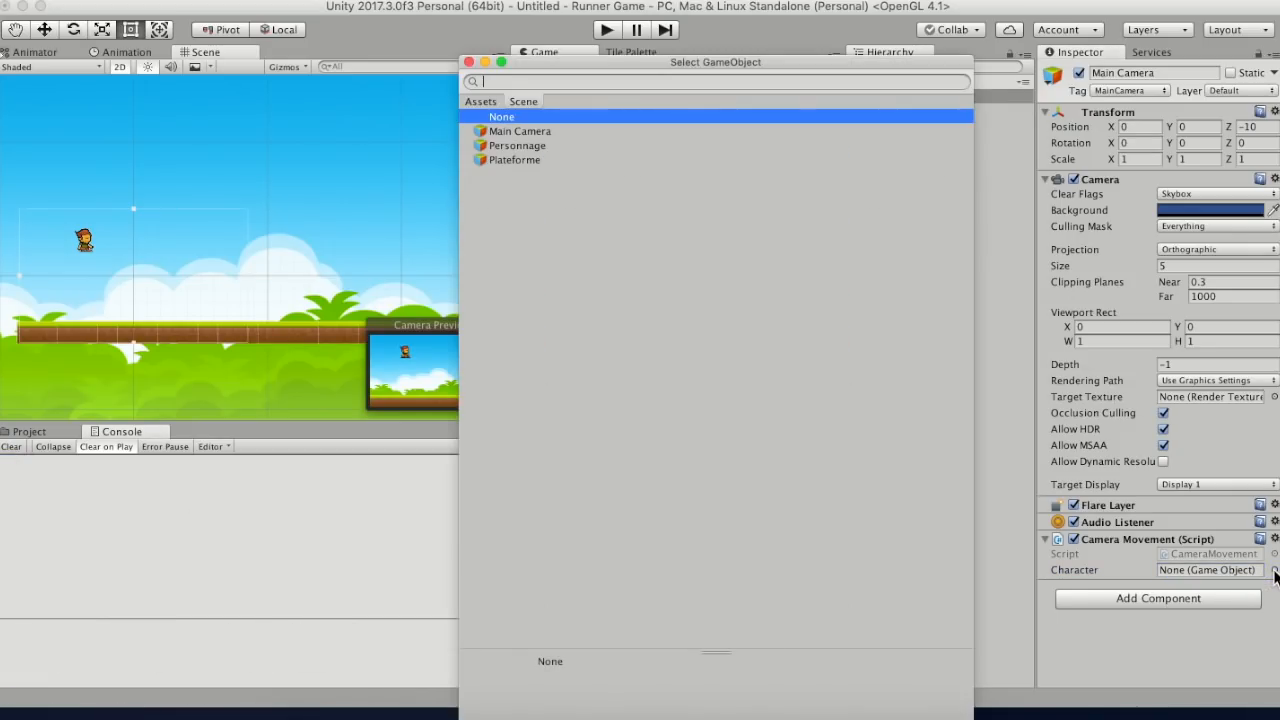
pyautogui.click(524, 148)
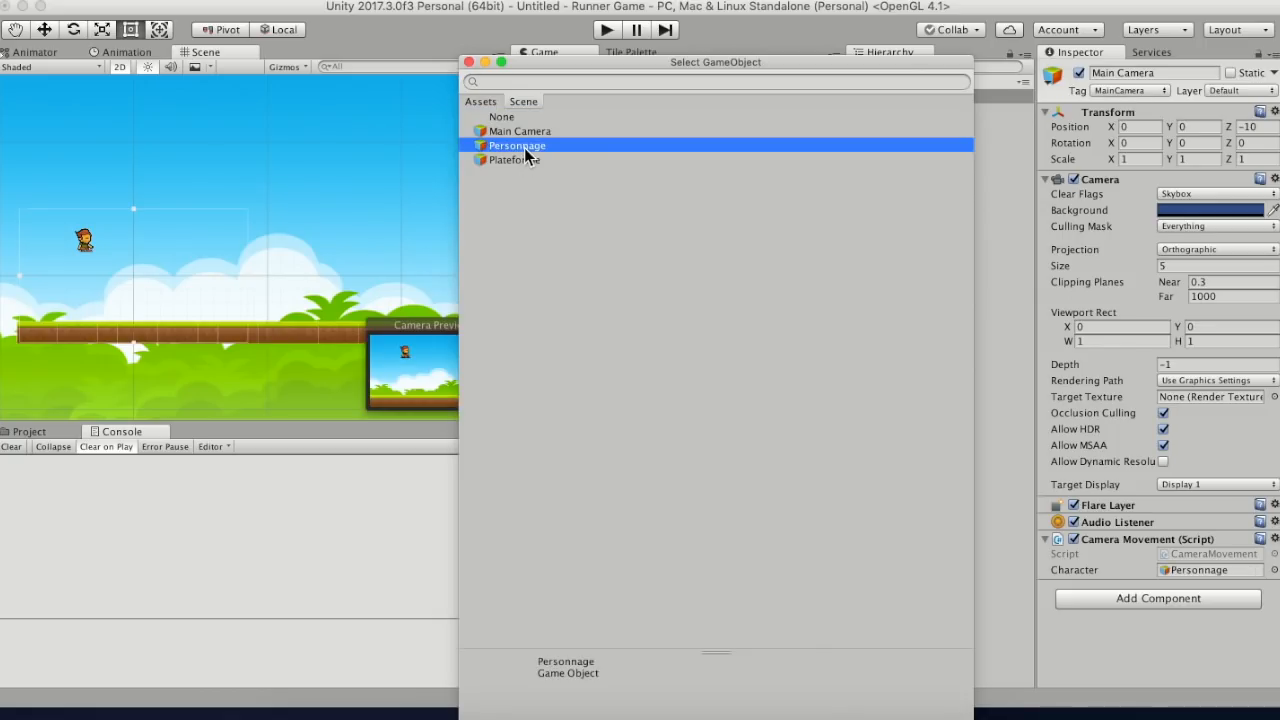
pyautogui.click(469, 63)
pyautogui.click(900, 97)
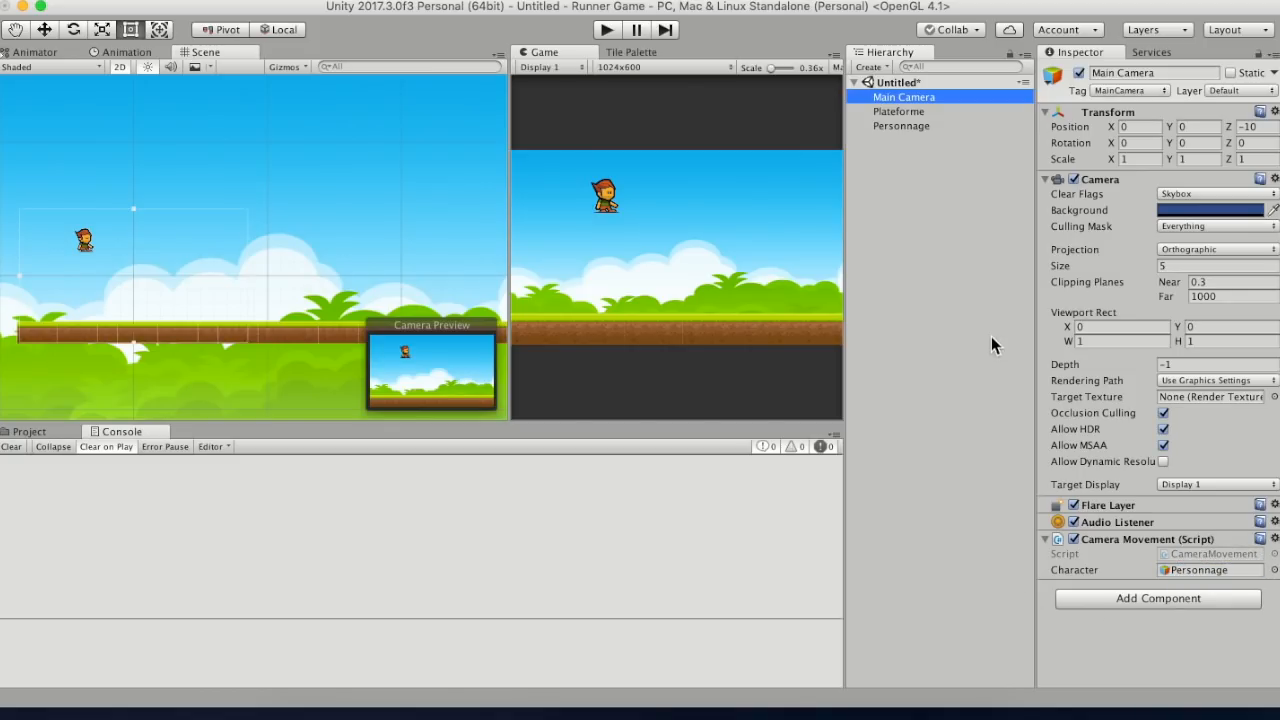
pyautogui.click(978, 283)
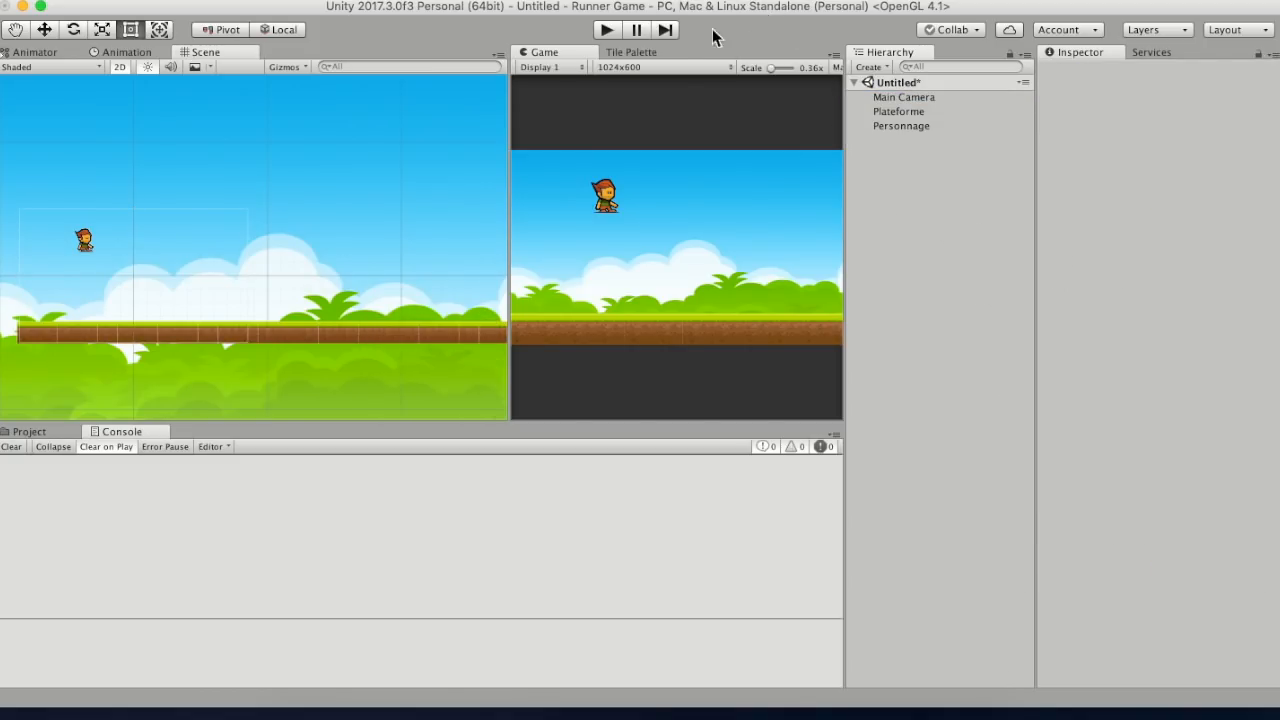
# - Run the game to test the camera following the character while jumping, and stop play mode
pyautogui.click(610, 33)
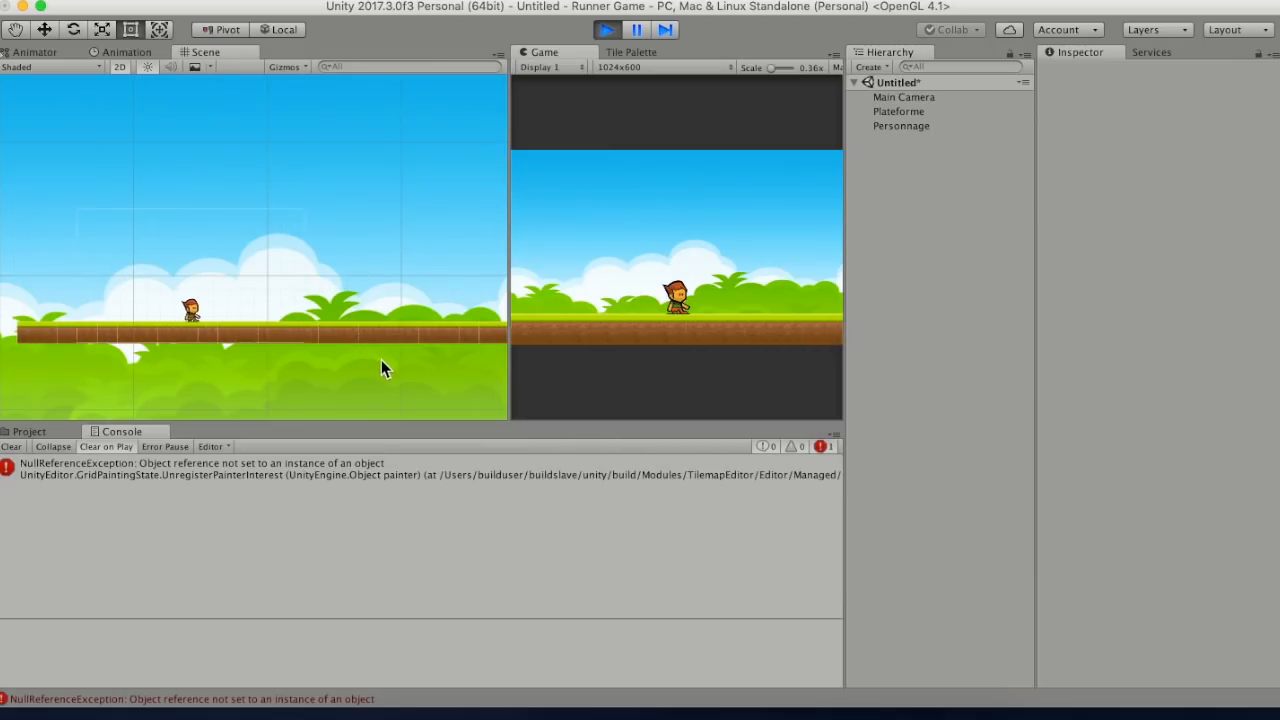
pyautogui.press('space')
pyautogui.press('space')
pyautogui.moveTo(370, 229); pyautogui.dragTo(0, 209, button='middle')
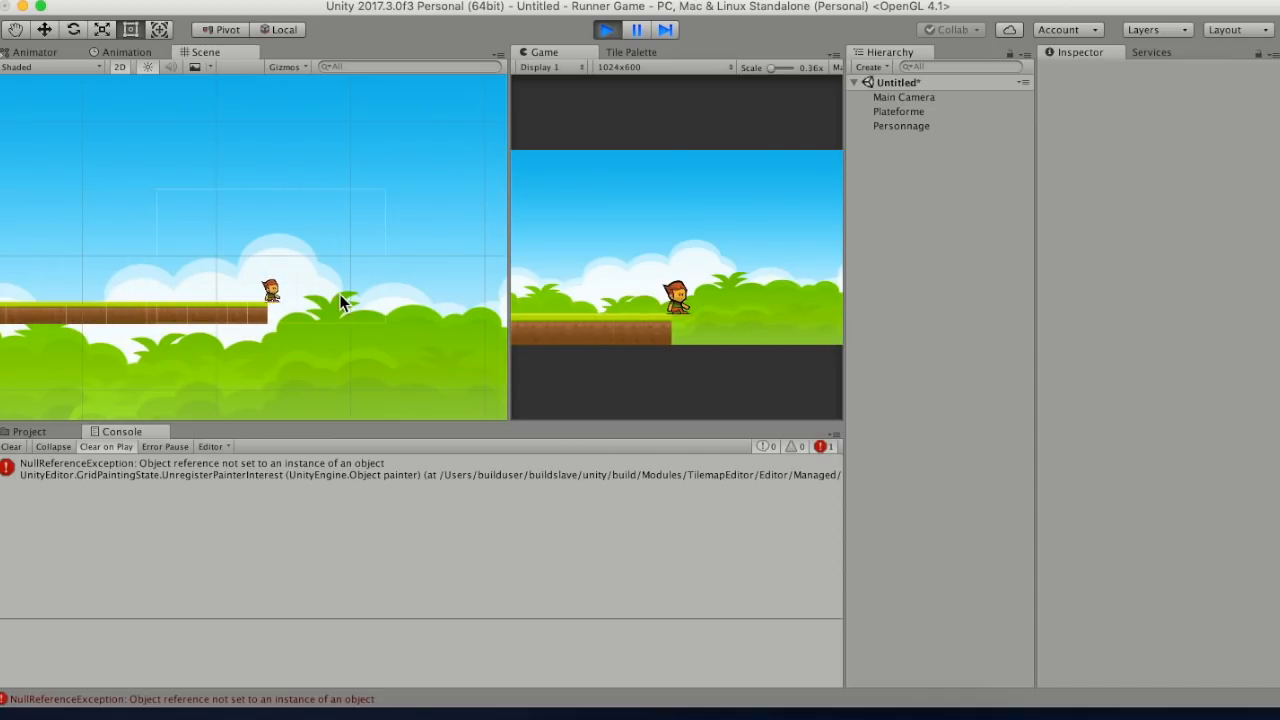
pyautogui.click(603, 36)
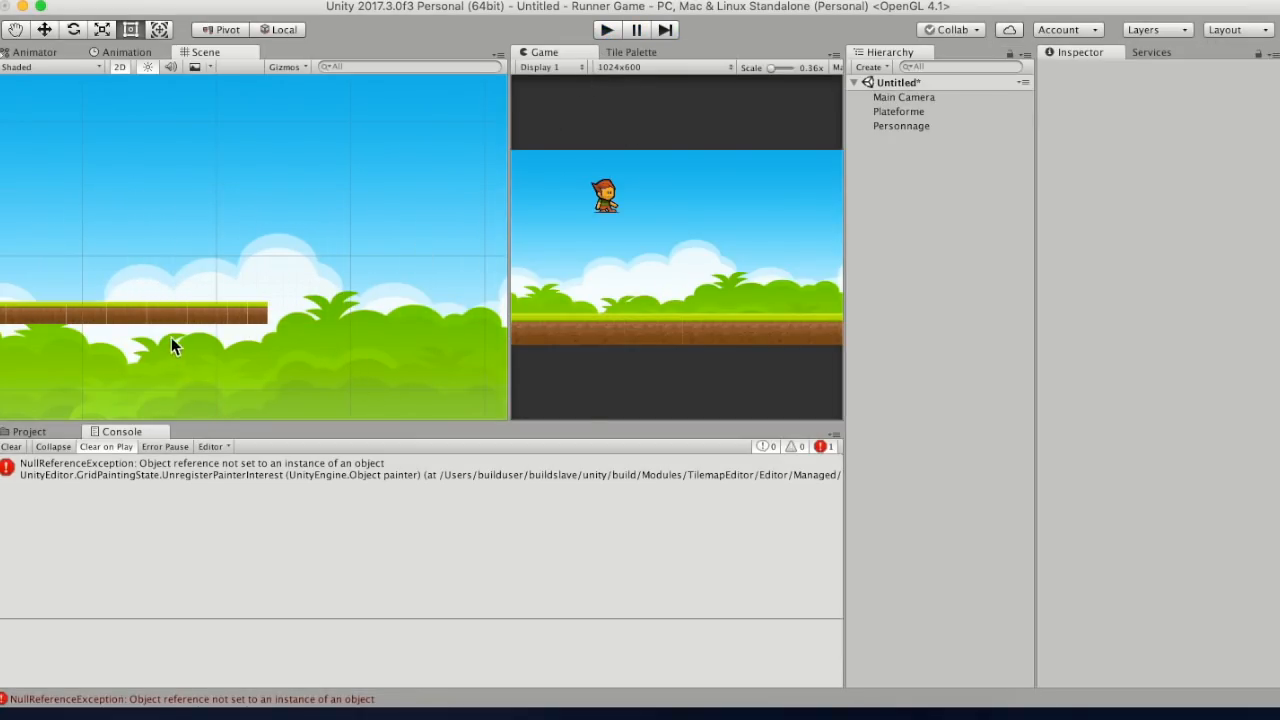
pyautogui.moveTo(171, 343); pyautogui.dragTo(413, 348, button='middle')
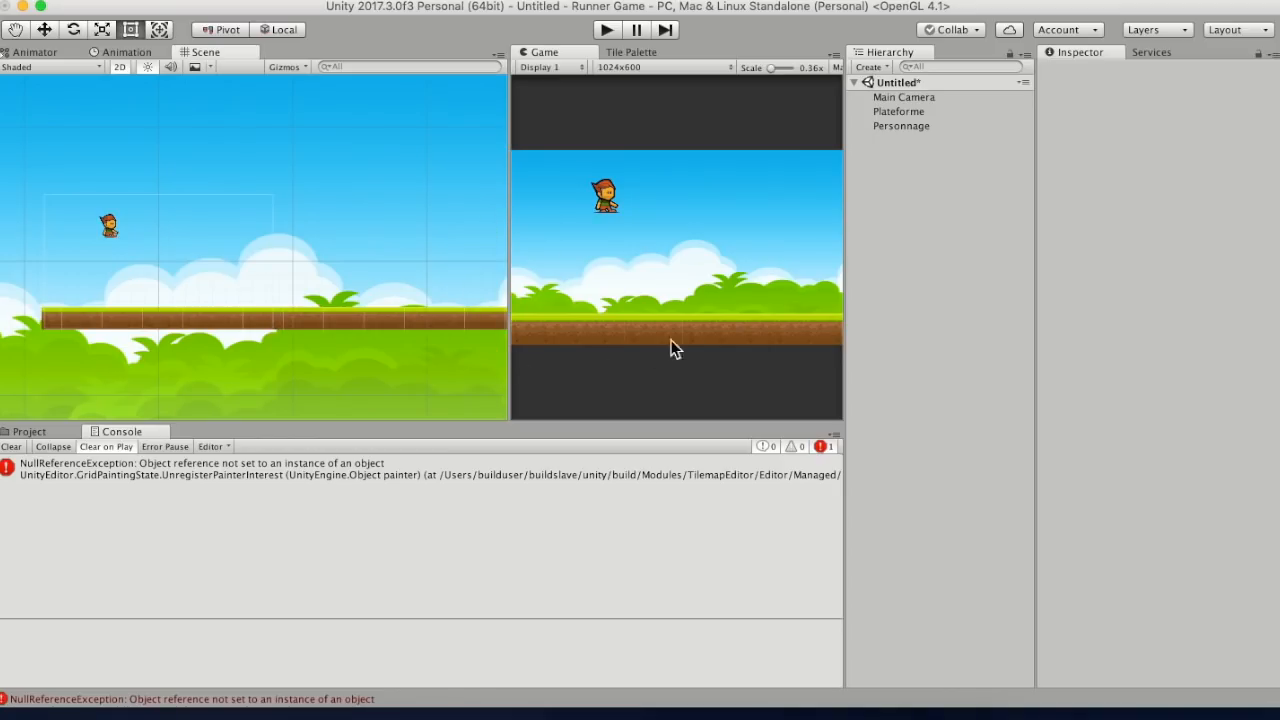
# - Switch to the code editor, add + 5.5f to the Vector3's x argument in CameraMovement.cs and save the script
pyautogui.click(894, 710)
pyautogui.click(738, 295)
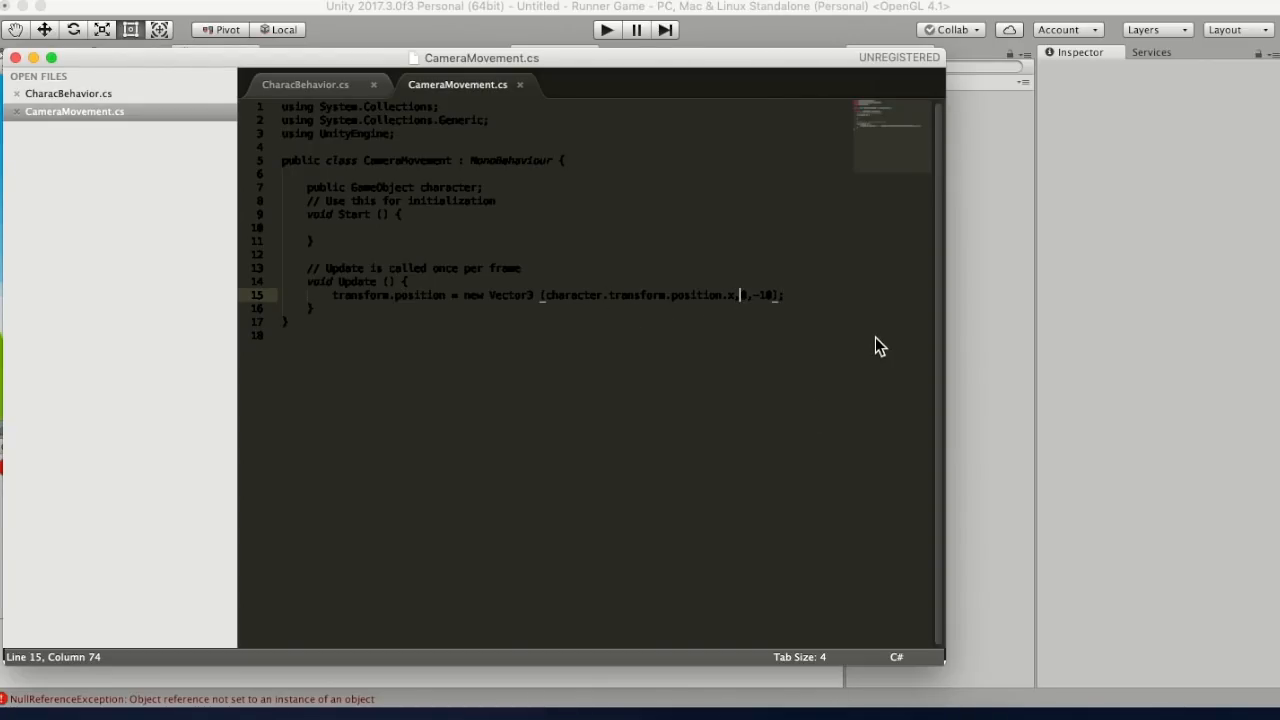
pyautogui.press('Left')
pyautogui.write('+ 5')
pyautogui.write('f')
pyautogui.write('5f')
pyautogui.press('super+s')
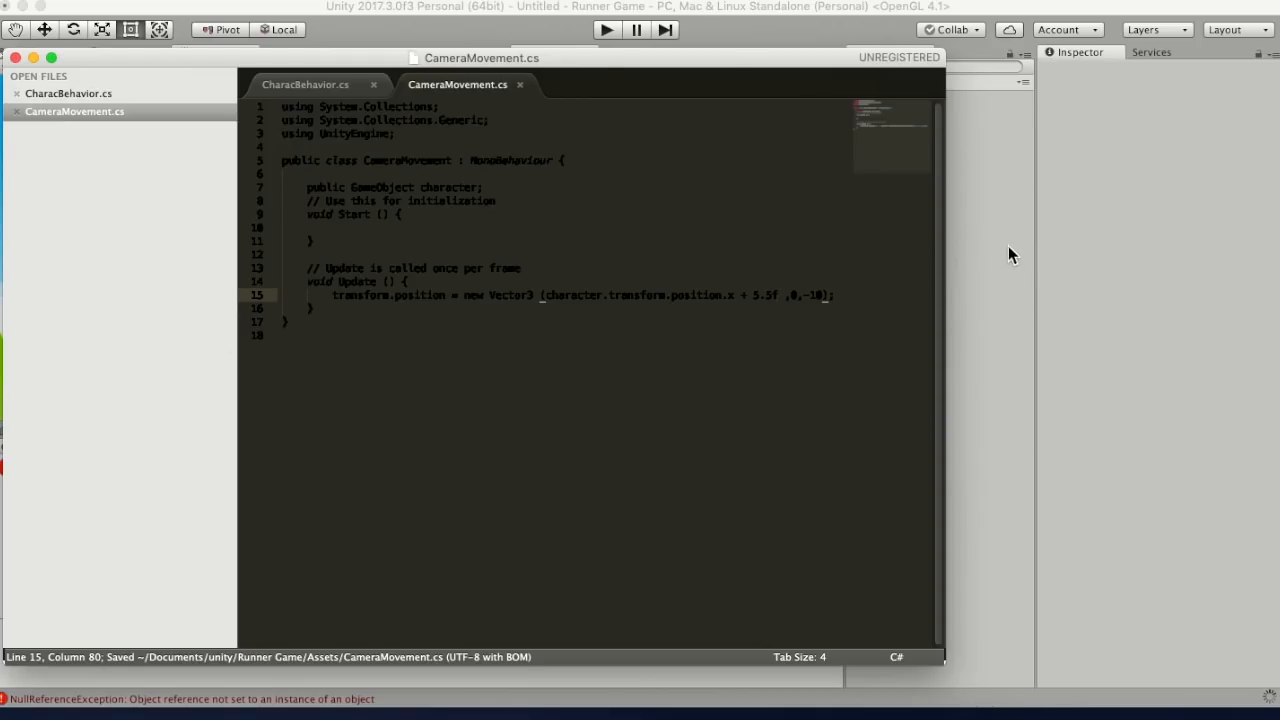
# - Switch to Unity, run the game to check the offset camera following the character, and stop play mode
pyautogui.click(1008, 246)
pyautogui.click(607, 30)
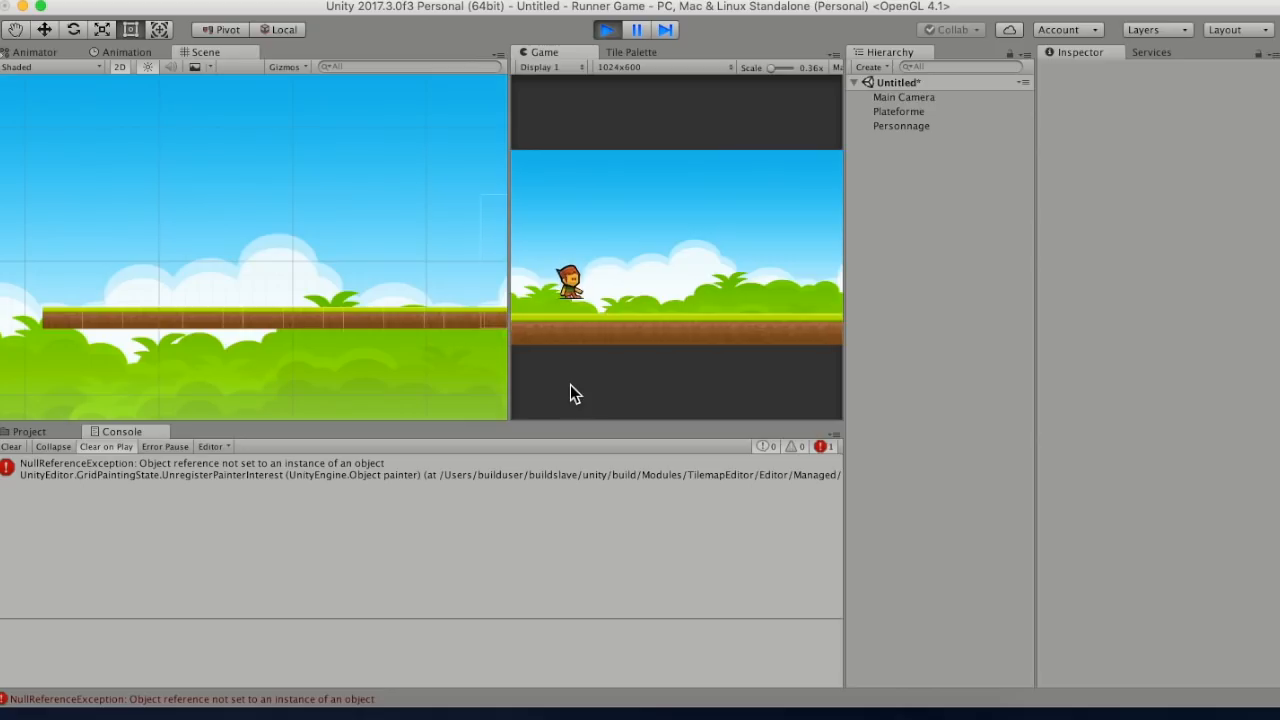
pyautogui.moveTo(391, 210); pyautogui.dragTo(57, 55, button='middle')
pyautogui.click(606, 30)
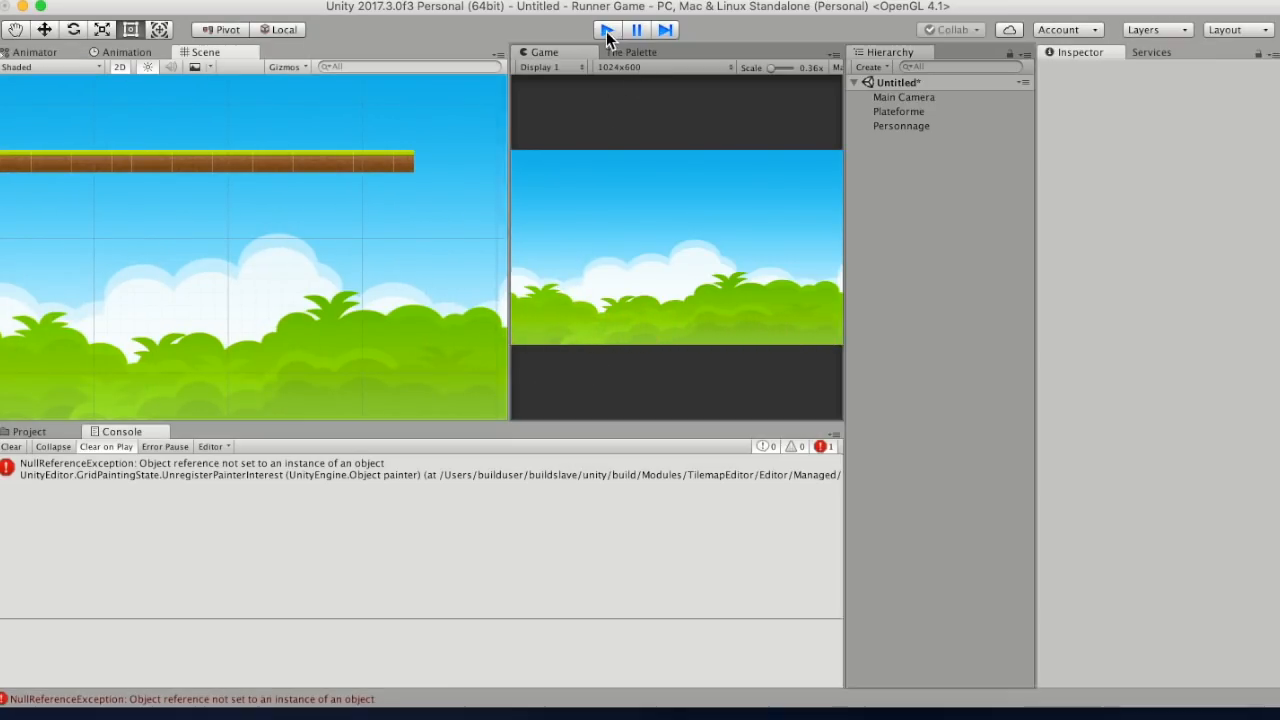
pyautogui.moveTo(18, 130); pyautogui.dragTo(305, 337, button='middle')
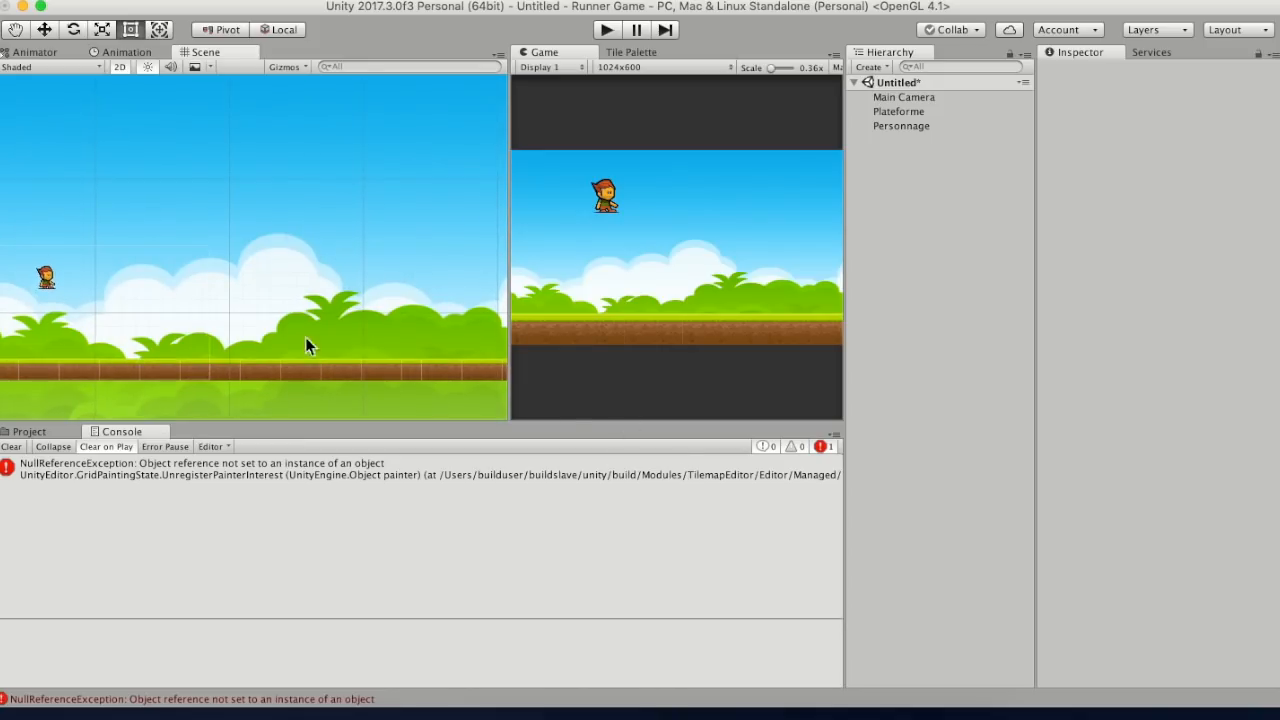
# - Frame Personnage in the scene, run the game to observe its rotation as it falls, and stop play mode
pyautogui.click(46, 280)
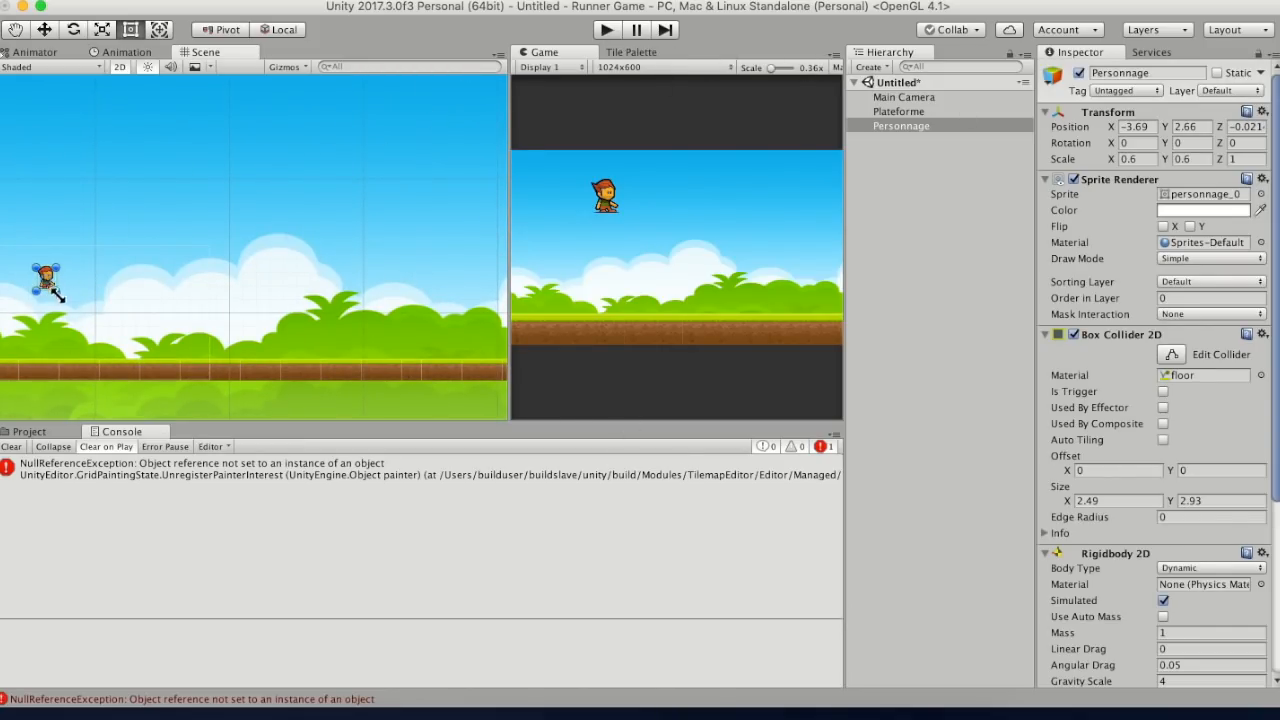
pyautogui.moveTo(124, 232); pyautogui.dragTo(375, 110, button='middle')
pyautogui.press('f')
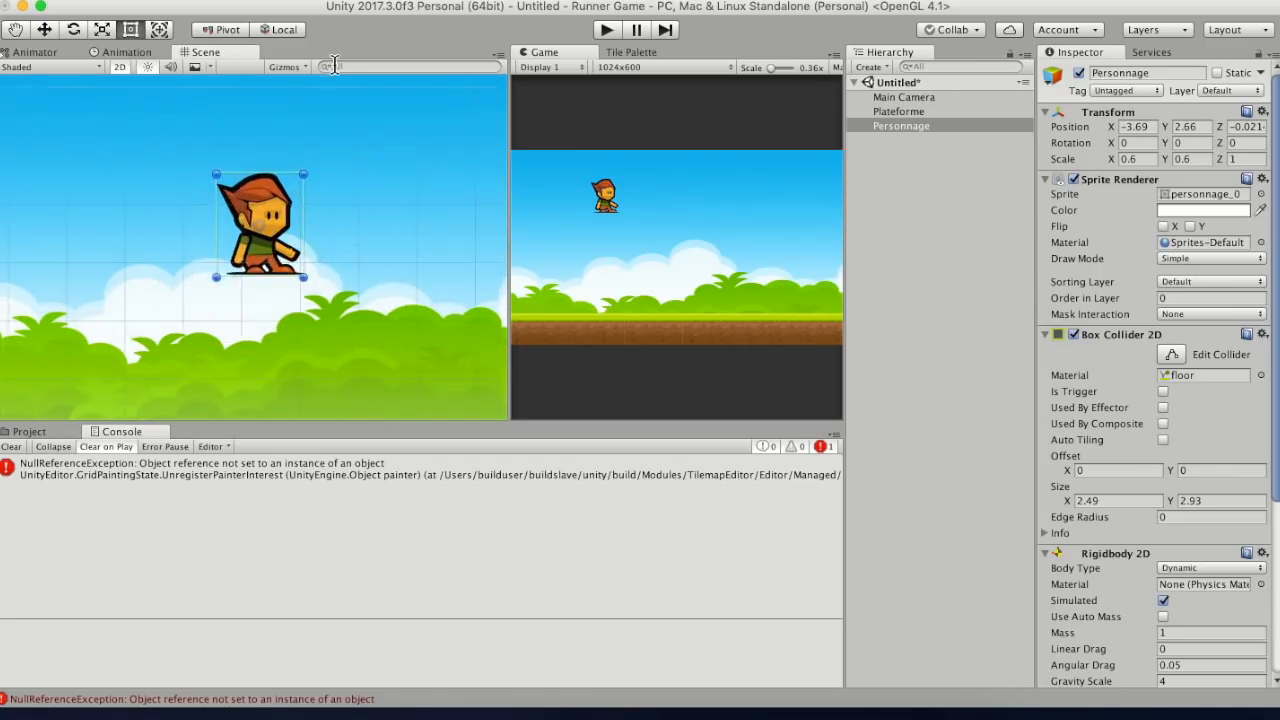
pyautogui.click(606, 30)
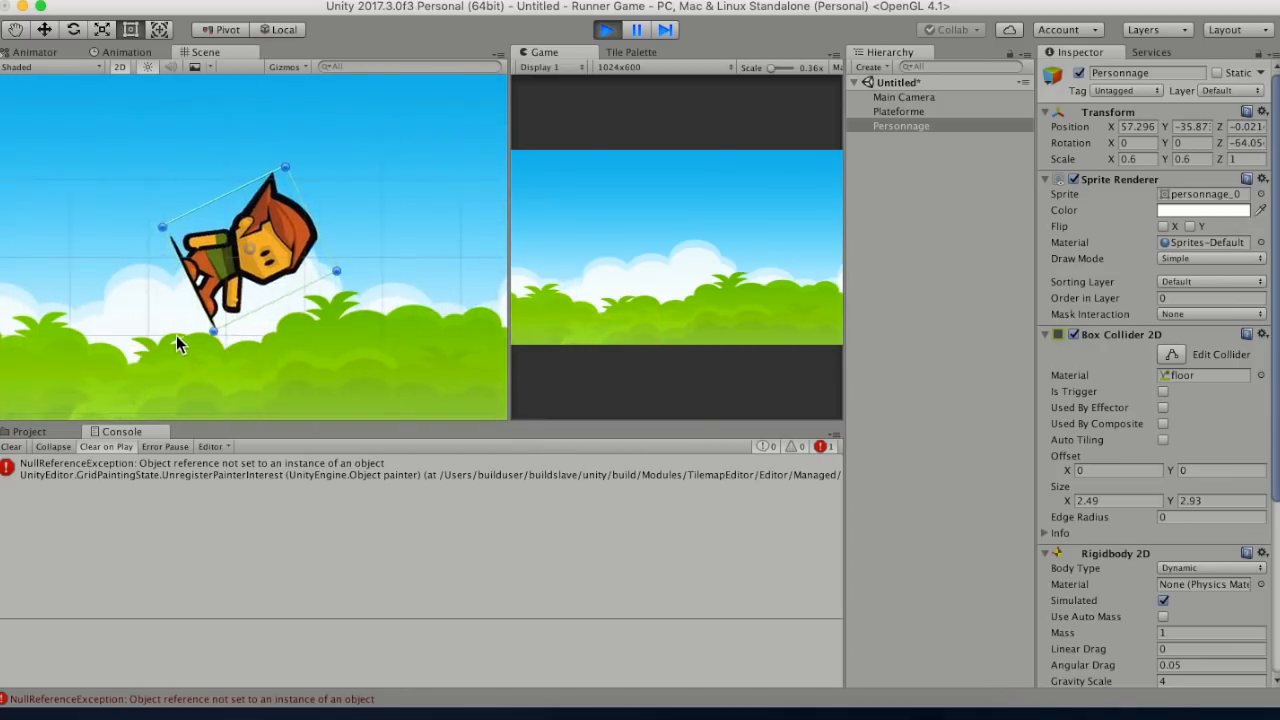
pyautogui.click(607, 32)
# - Freeze the Z rotation in the Constraints of Personnage's Rigidbody 2D
pyautogui.scroll(-5, 324, 257)
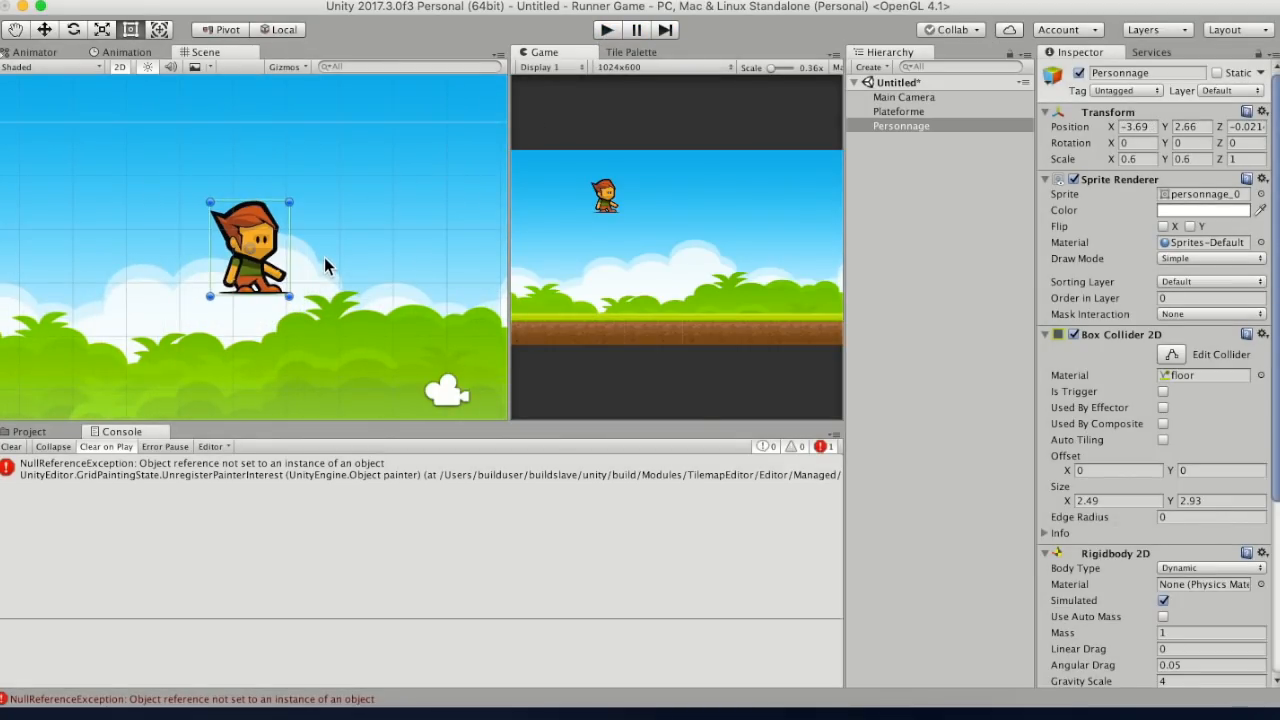
pyautogui.scroll(-3, 324, 257)
pyautogui.click(904, 125)
pyautogui.scroll(-5, 1192, 334)
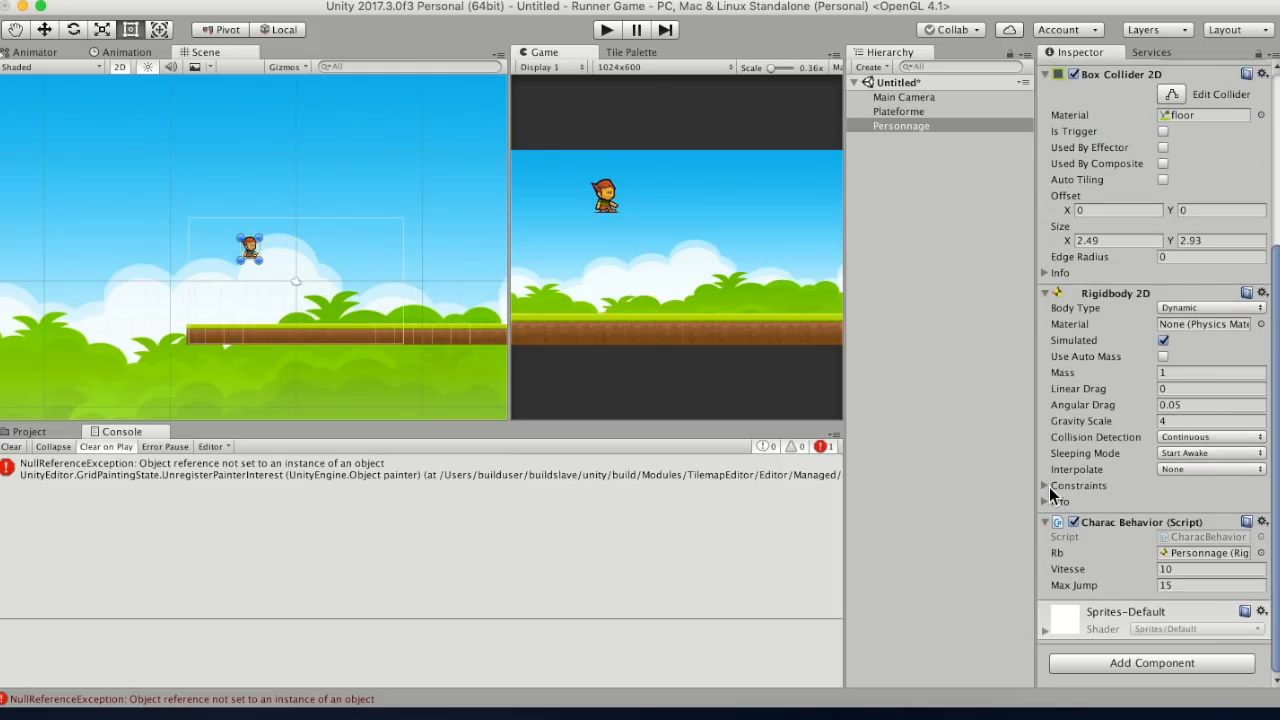
pyautogui.click(1050, 486)
pyautogui.click(1163, 518)
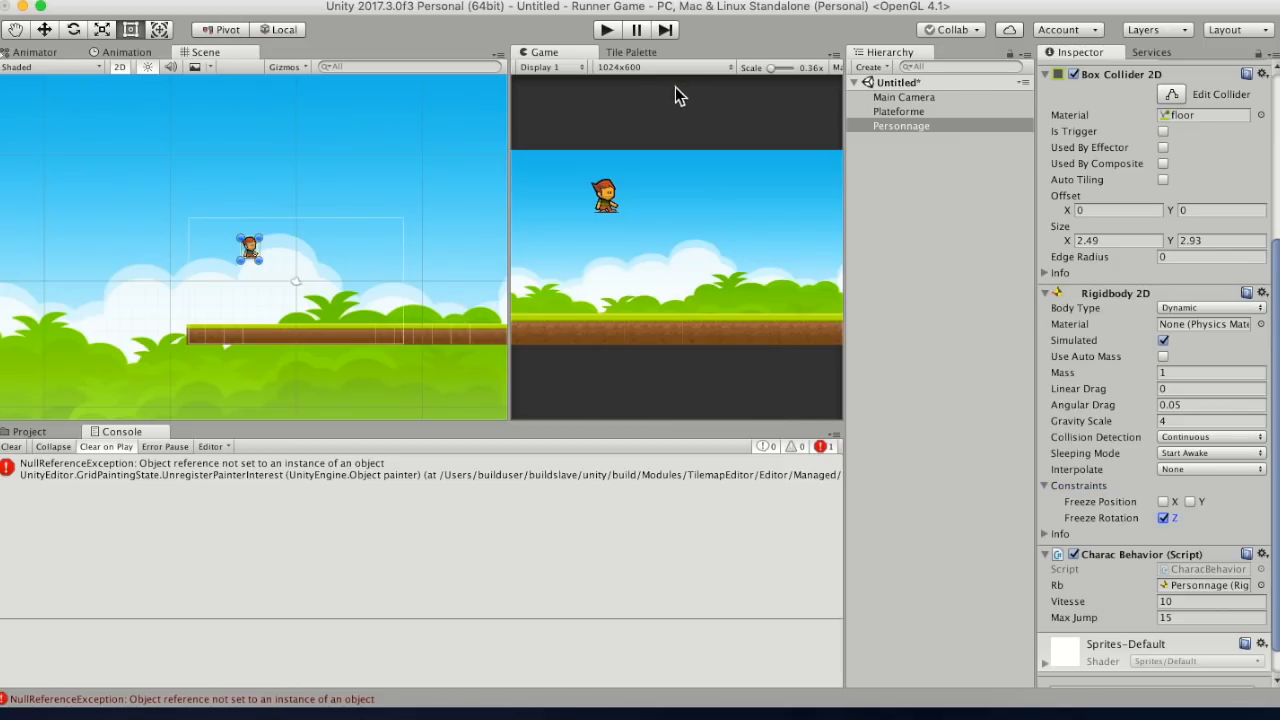
# - Run the game and make the character jump to test it with its rotation frozen
pyautogui.click(606, 30)
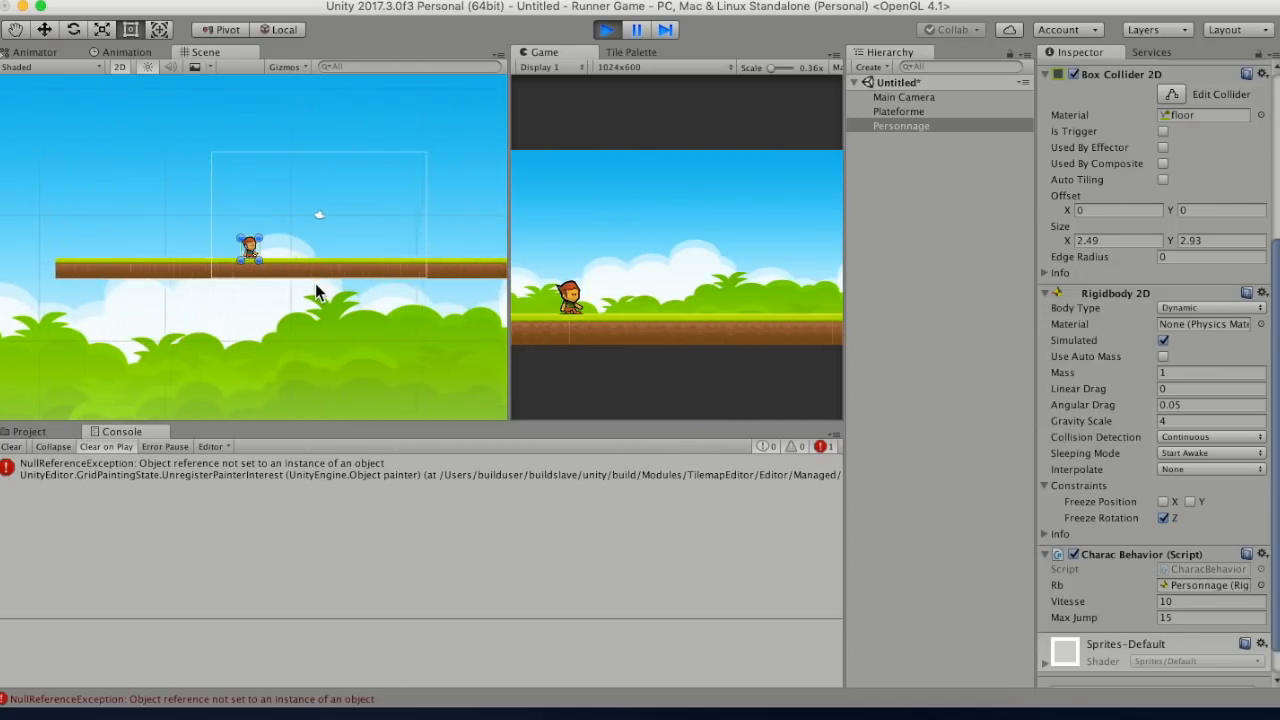
pyautogui.press('space')
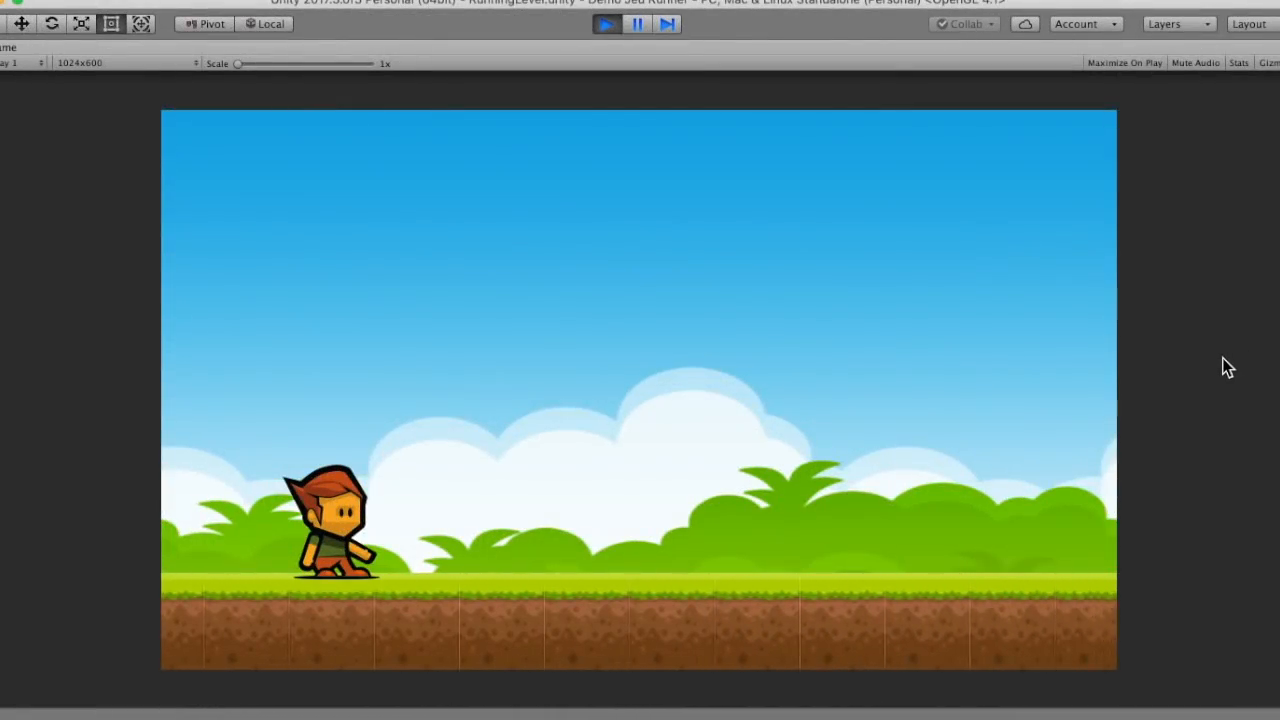
# - Make the character jump repeatedly along the platform in the running RunningLevel scene of the demo project
pyautogui.press('space')
pyautogui.press('space')
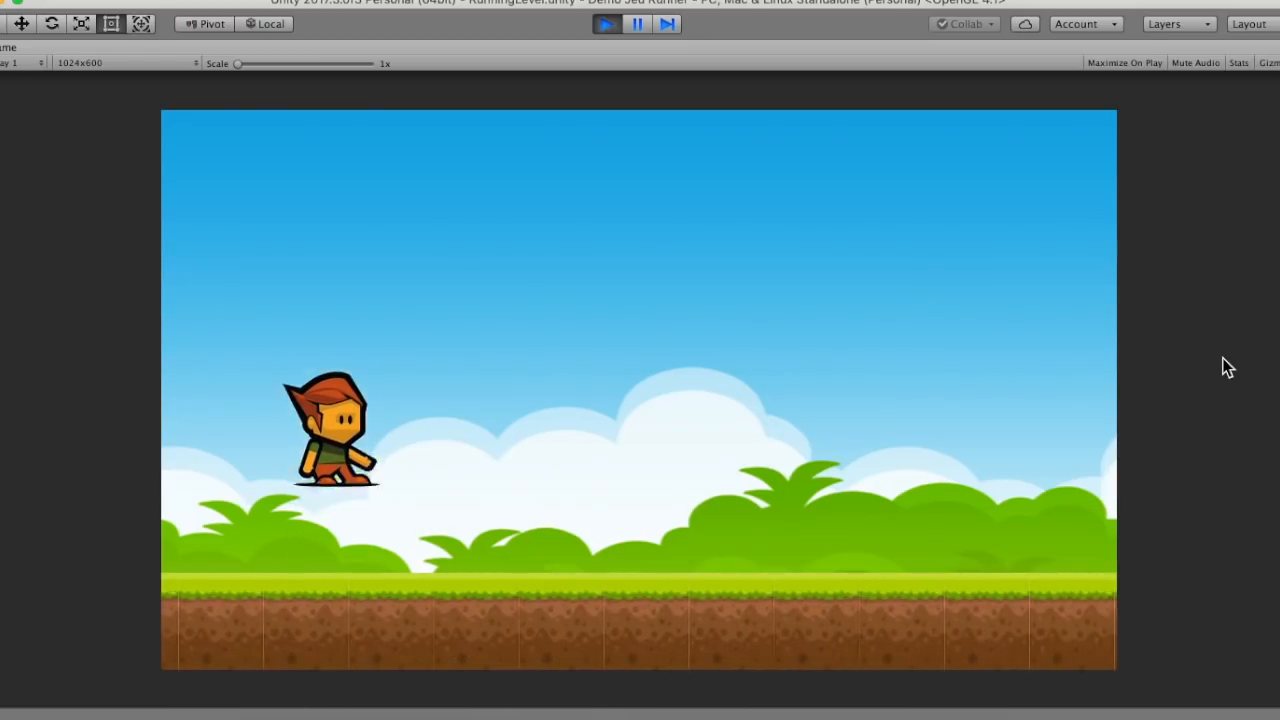
pyautogui.press('space')
pyautogui.press('space')
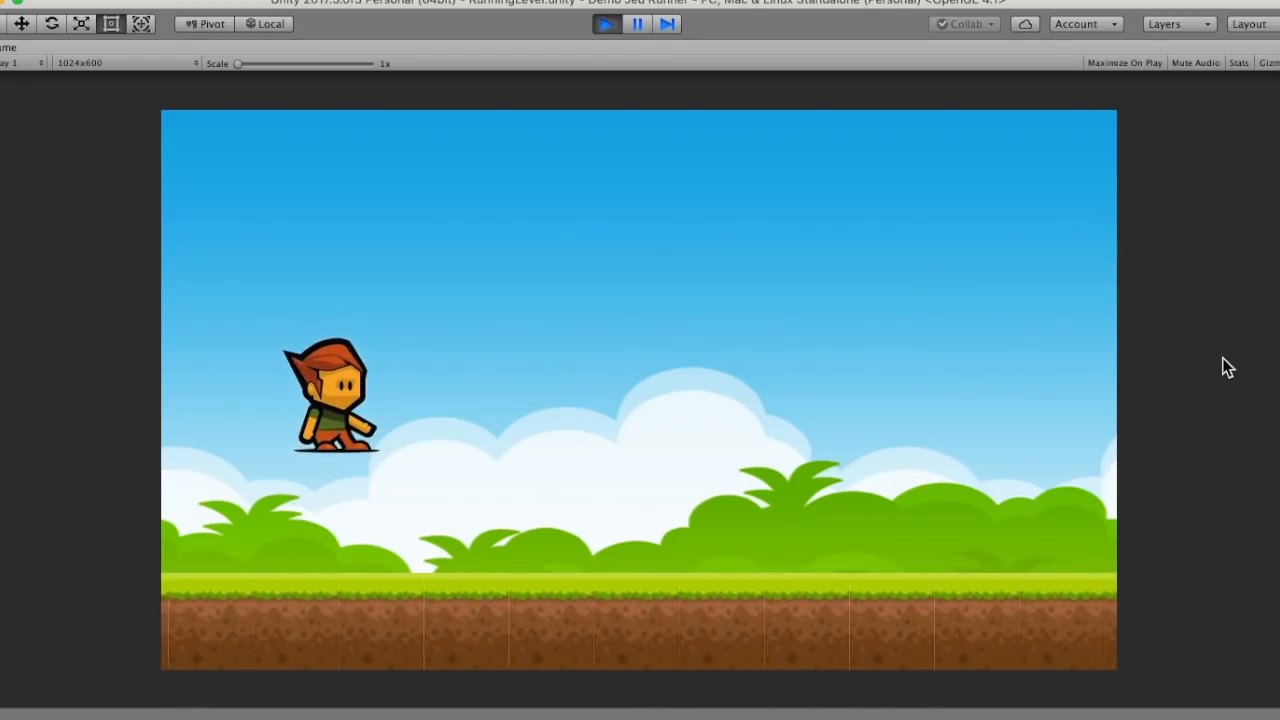
pyautogui.press('space')
pyautogui.press('space')
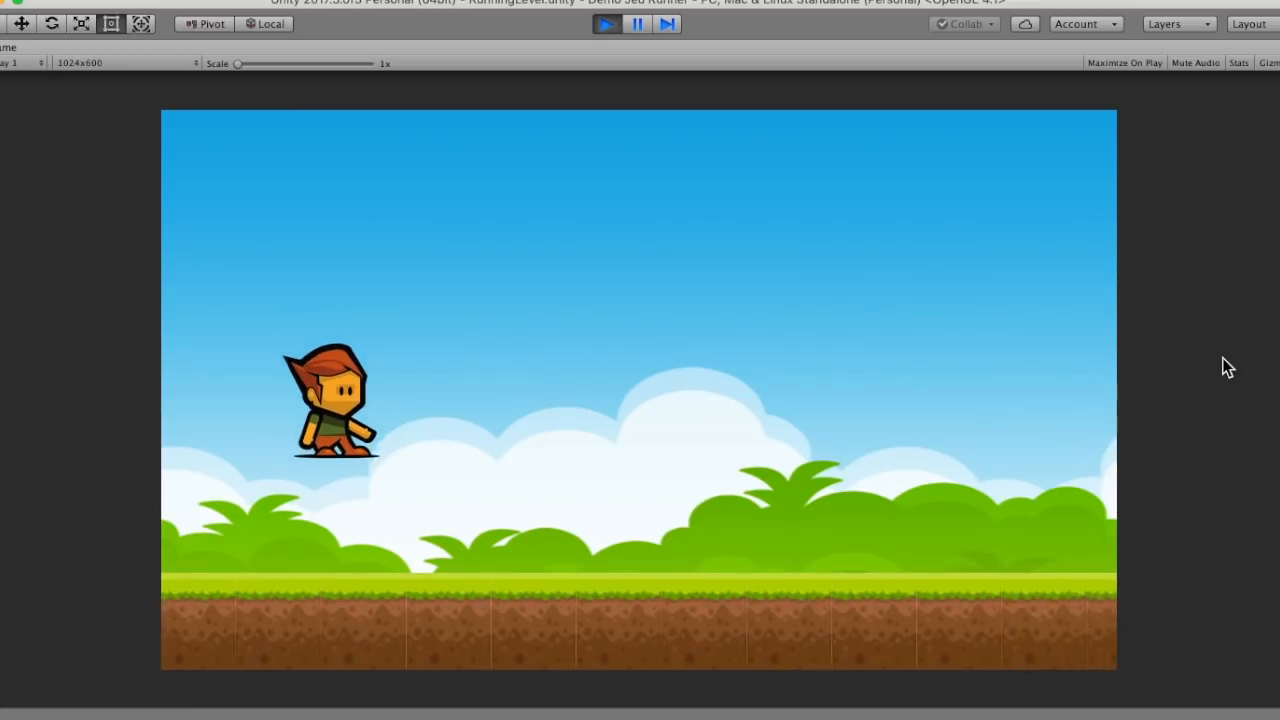
pyautogui.press('space')
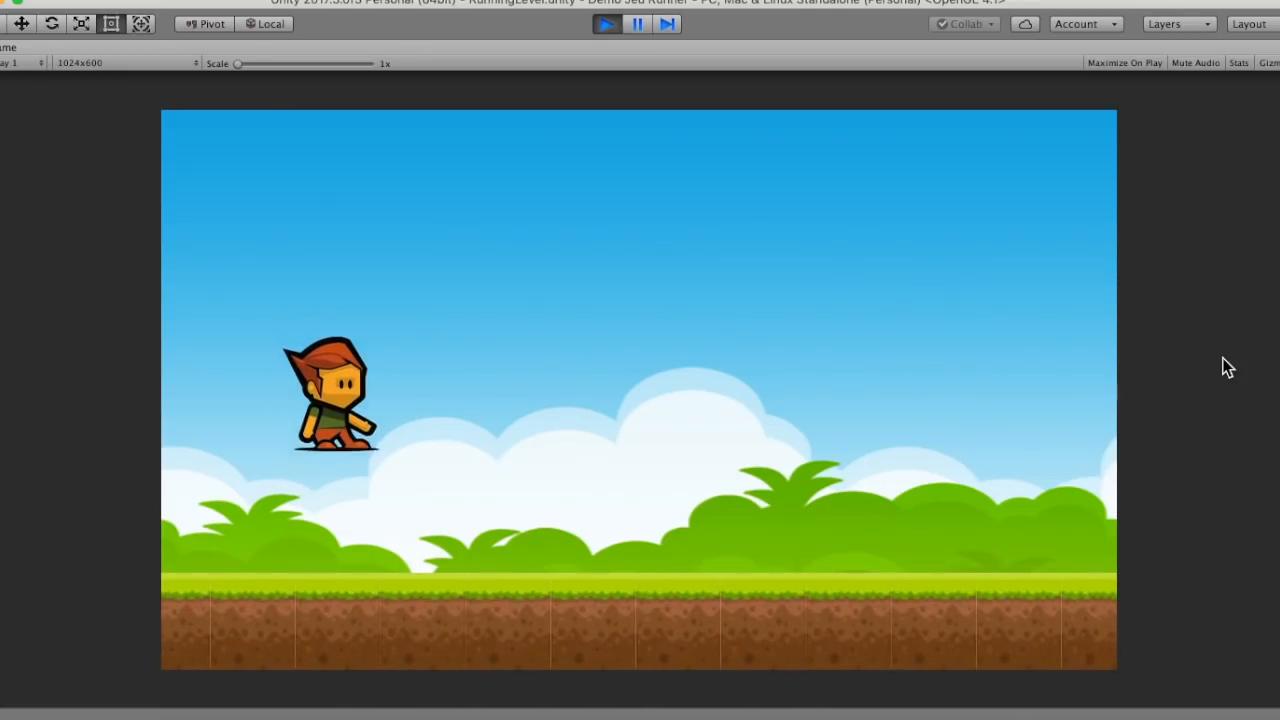
pyautogui.press('space')
pyautogui.press('space')
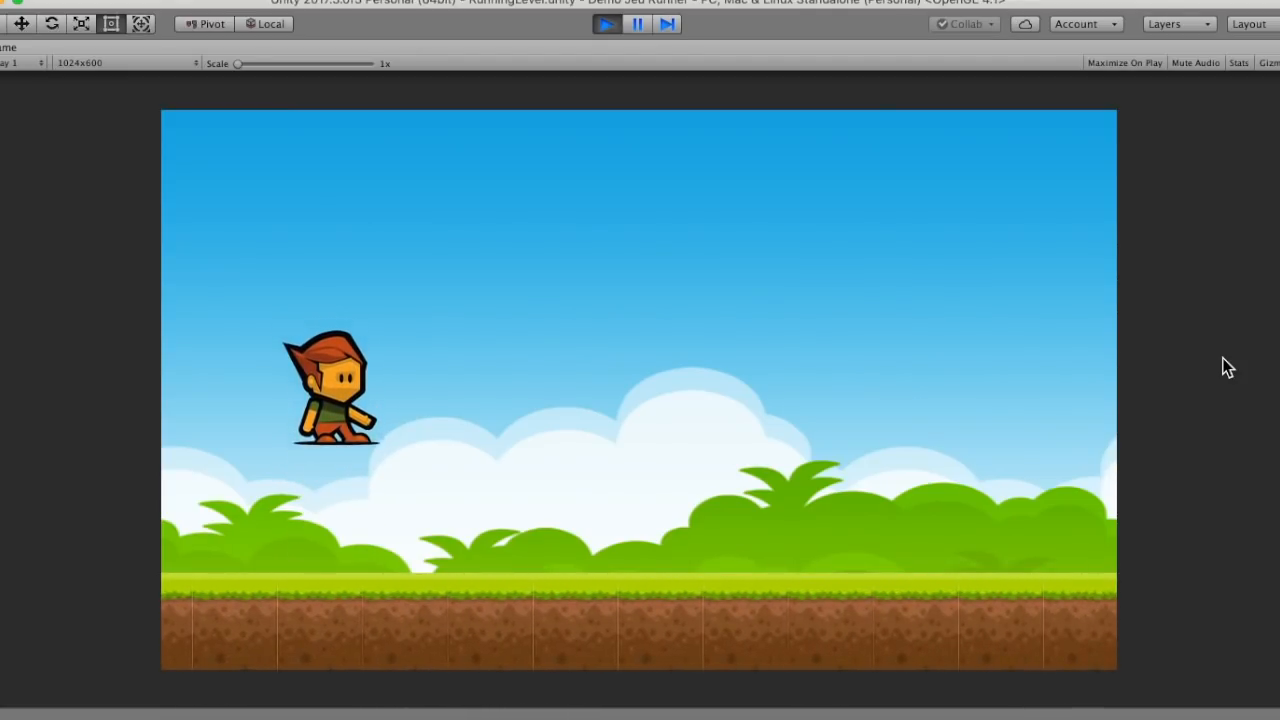
pyautogui.press('space')
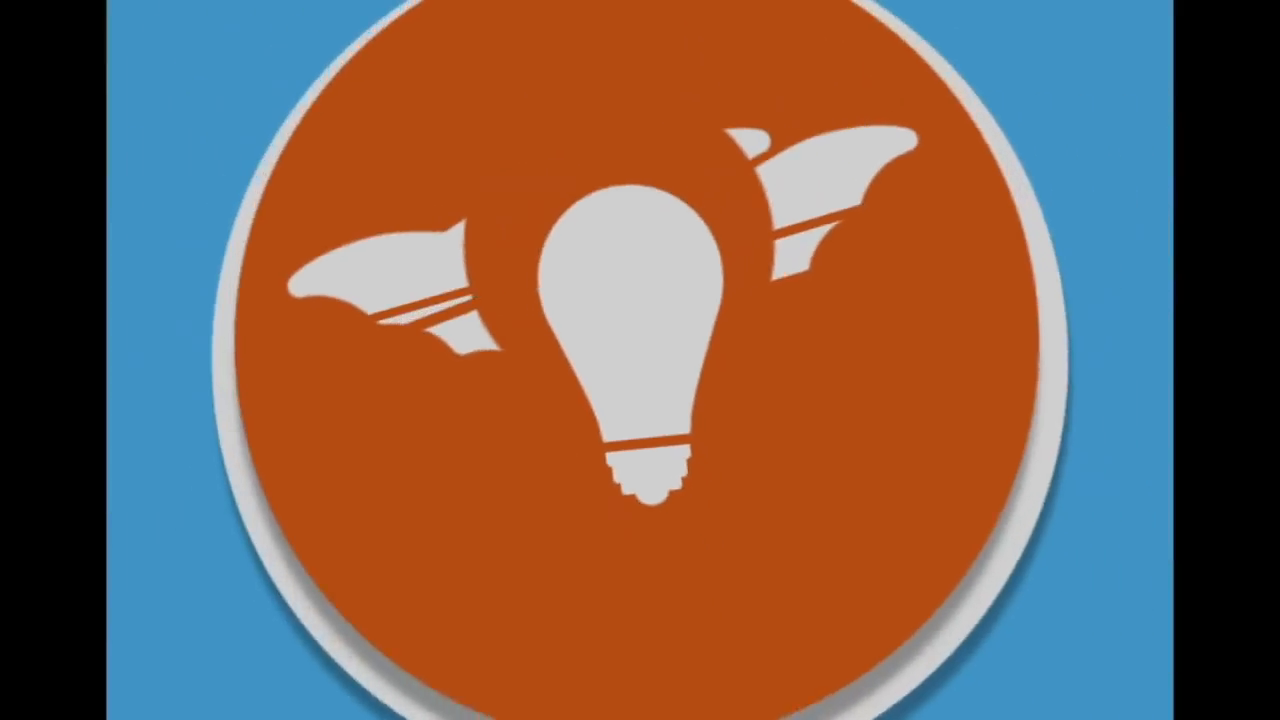